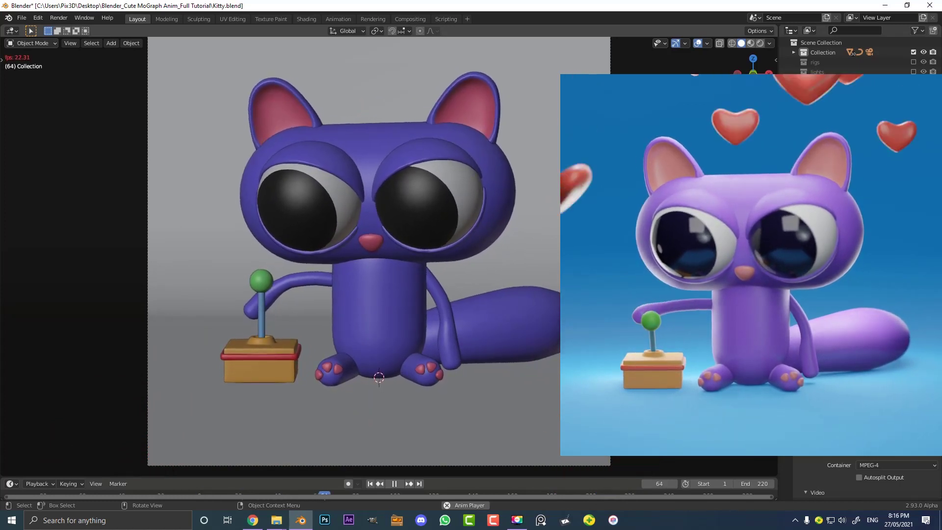
# Enable the rigs collection and switch the eye armature to Pose Mode.
pyautogui.click(914, 62)
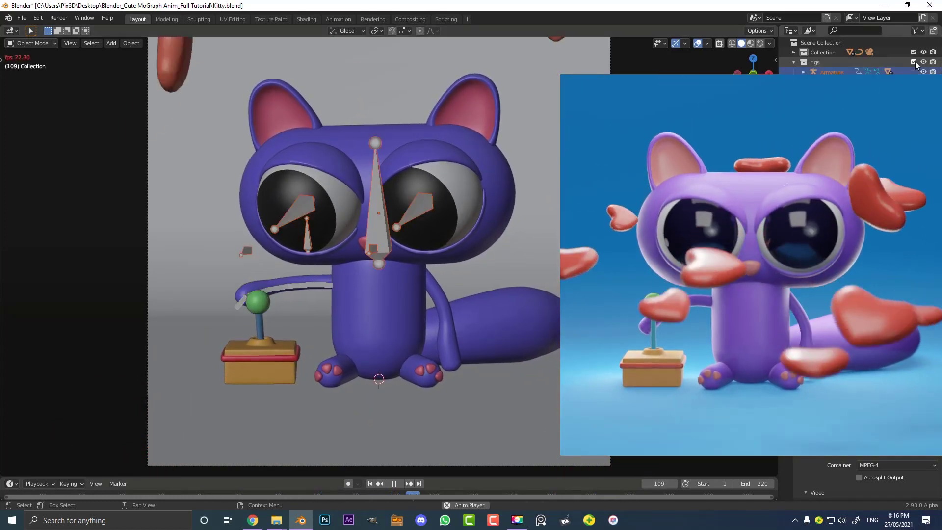
pyautogui.moveTo(471, 208); pyautogui.dragTo(425, 234, button='middle')
pyautogui.scroll(6, 426, 235)
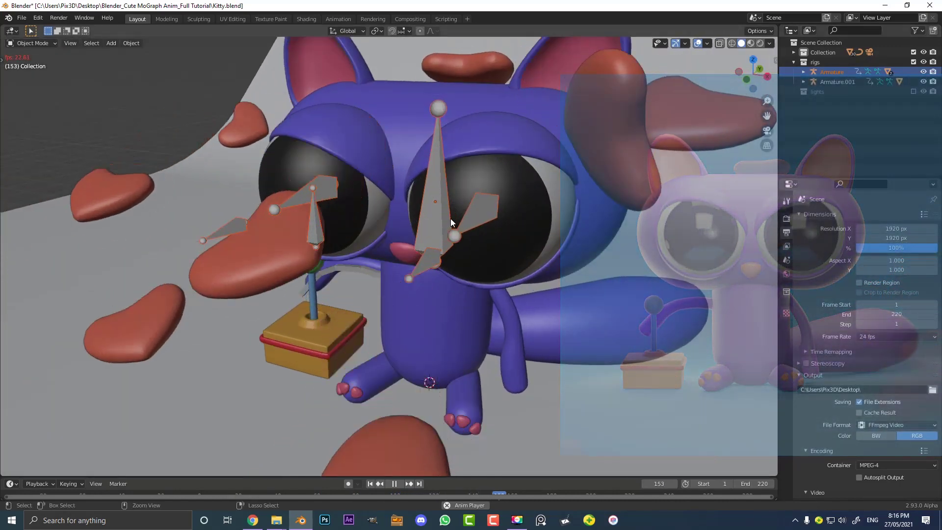
pyautogui.scroll(3, 451, 219)
pyautogui.hotkey('ctrl', 'Tab')
pyautogui.press('KP_0')
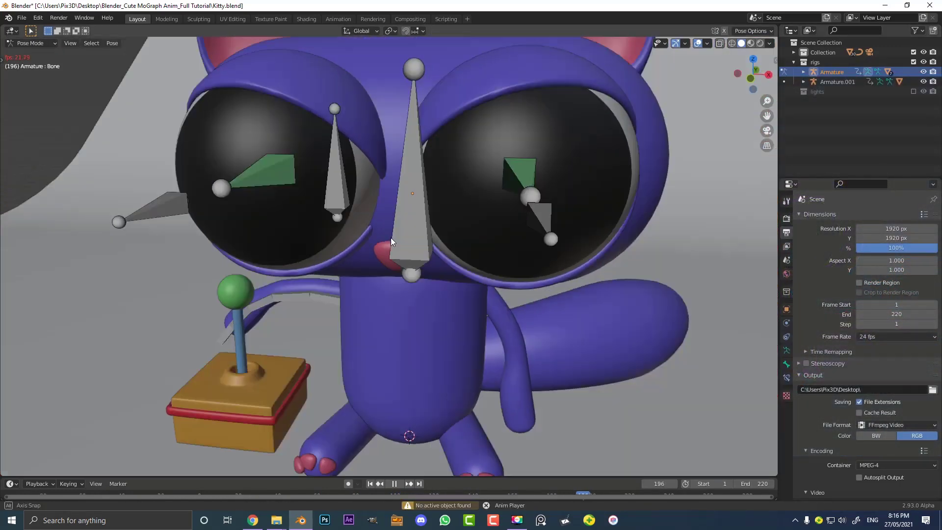
# Try moving the eye control bone to test the gaze, and return the armature to Object Mode.
pyautogui.click(392, 197)
pyautogui.press('g')
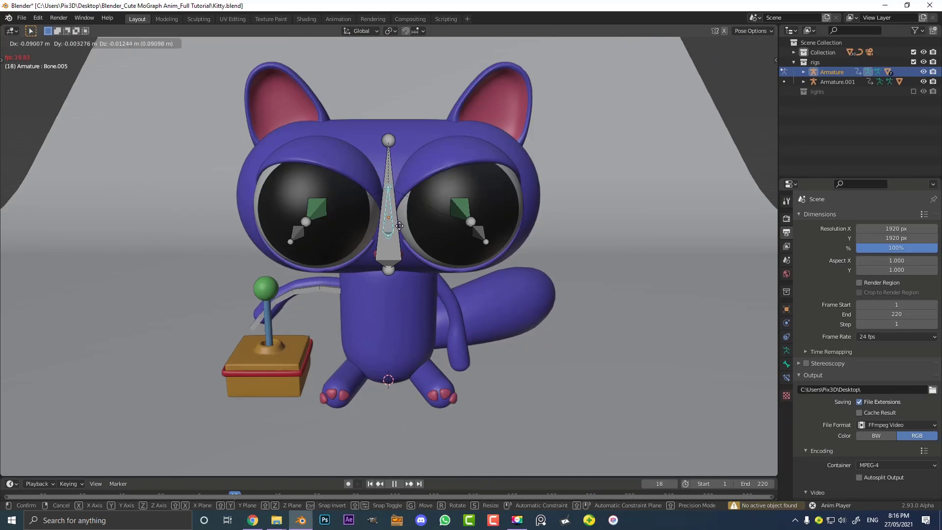
pyautogui.press('Escape')
pyautogui.press('space')
pyautogui.press('g')
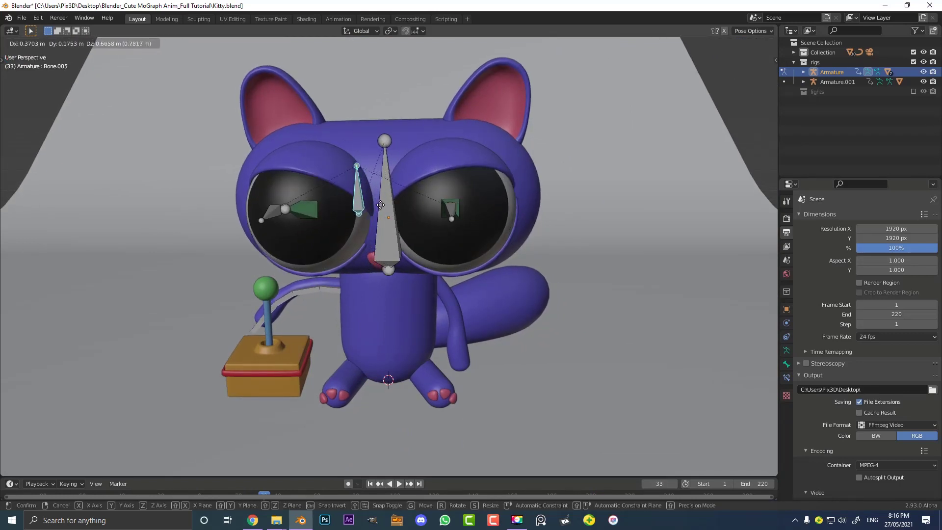
pyautogui.press('Escape')
pyautogui.hotkey('ctrl', 'Tab')
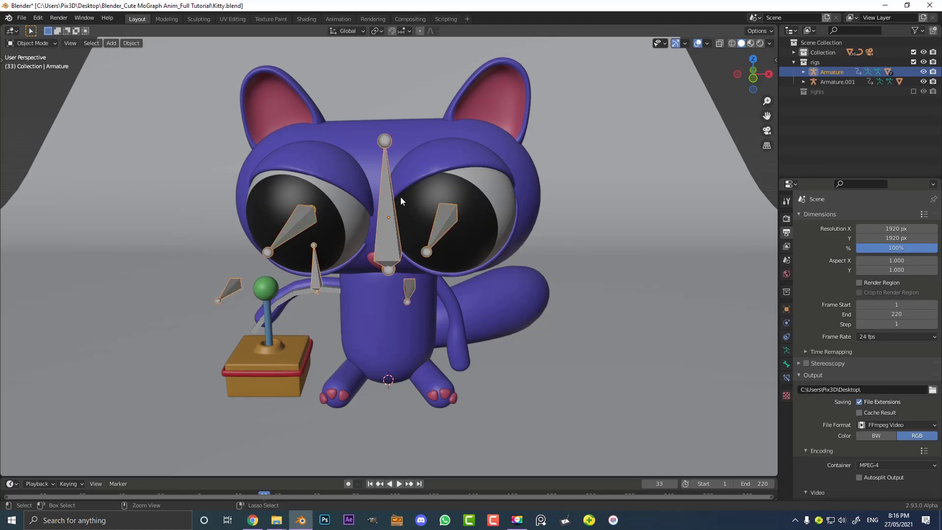
# Play the animation from a wider view of the scene and enlarge the timeline to examine the armature's keyframes.
pyautogui.scroll(-2, 412, 231)
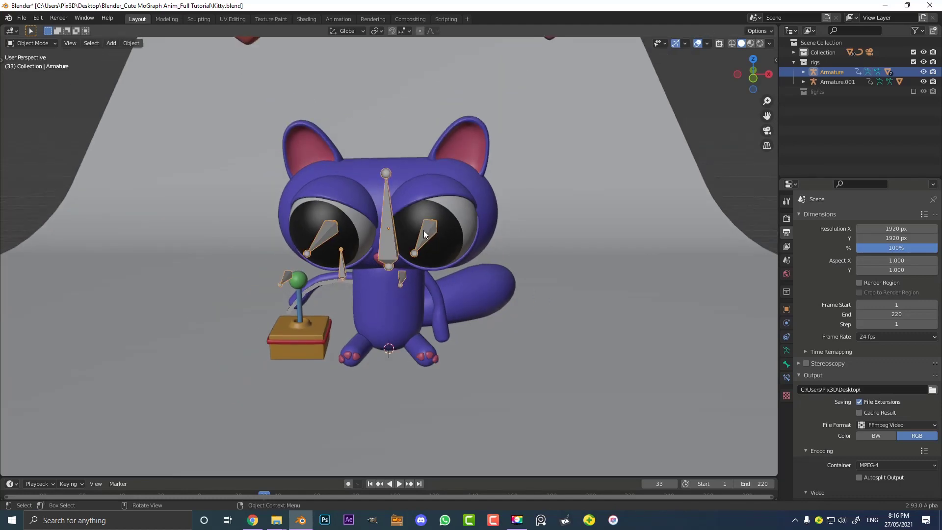
pyautogui.press('KP_0')
pyautogui.scroll(-3, 320, 235)
pyautogui.moveTo(413, 190); pyautogui.dragTo(399, 155, button='middle')
pyautogui.press('space')
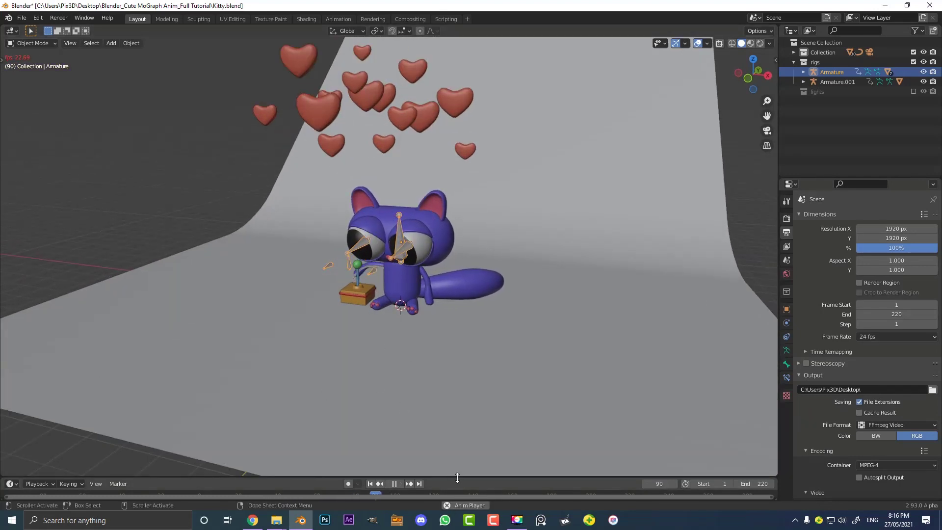
pyautogui.moveTo(427, 477); pyautogui.dragTo(427, 417)
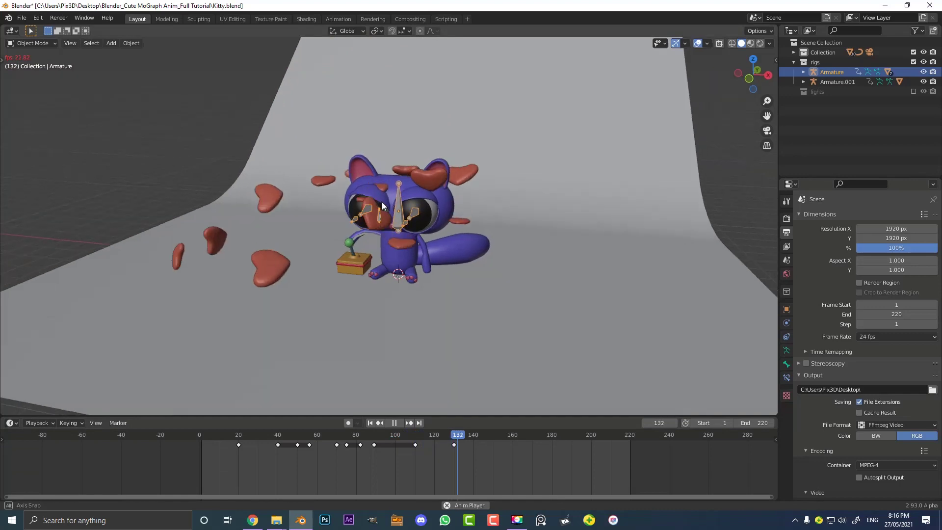
pyautogui.scroll(5, 382, 202)
pyautogui.press('space')
# Hide the rigs collection, shrink the timeline and examine the finished cat character from several angles.
pyautogui.click(913, 62)
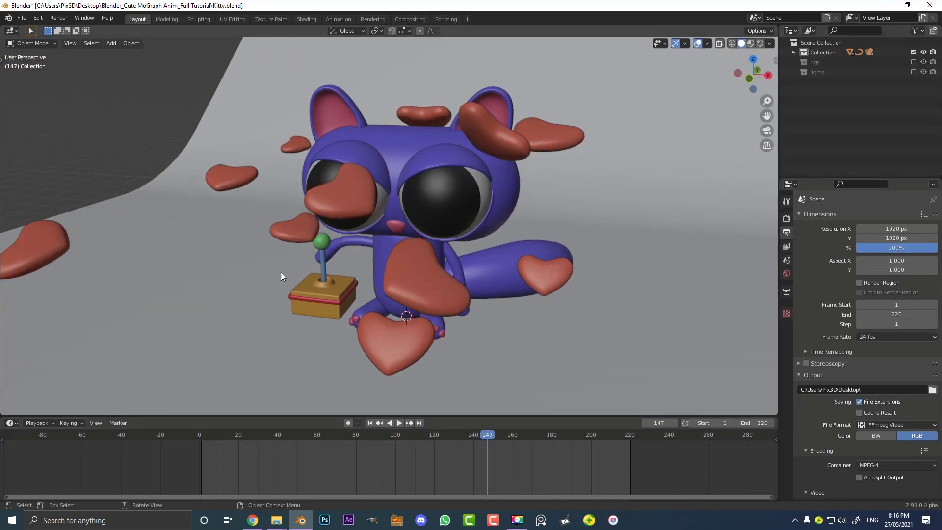
pyautogui.moveTo(281, 273); pyautogui.dragTo(382, 252, button='middle')
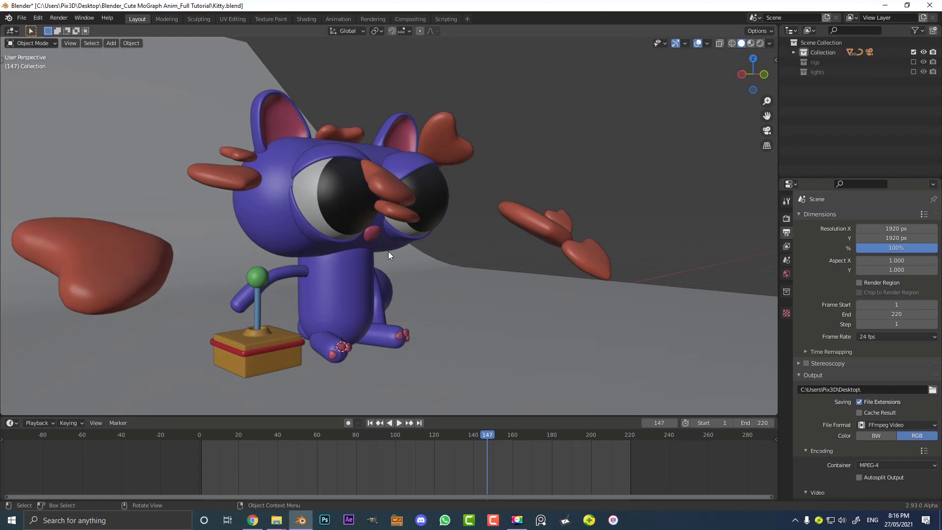
pyautogui.moveTo(274, 416); pyautogui.dragTo(275, 459)
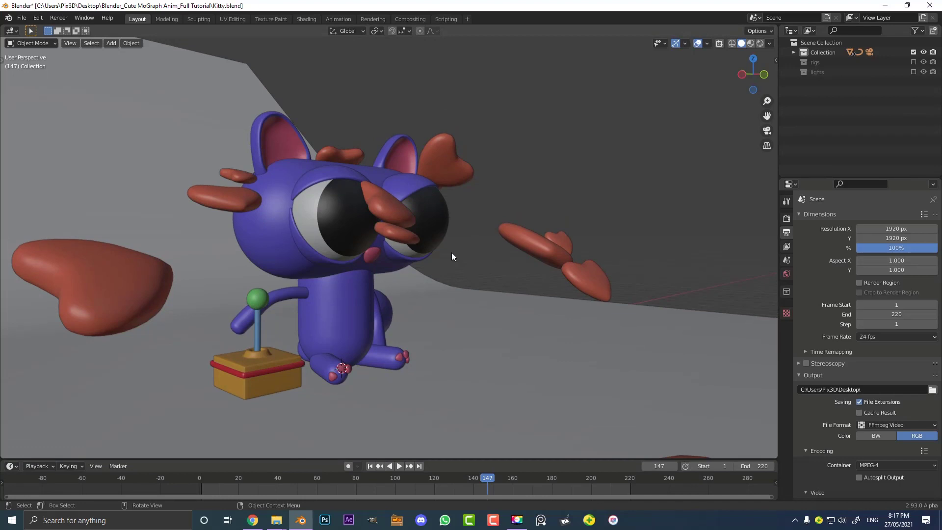
pyautogui.moveTo(451, 252); pyautogui.dragTo(430, 262, button='middle')
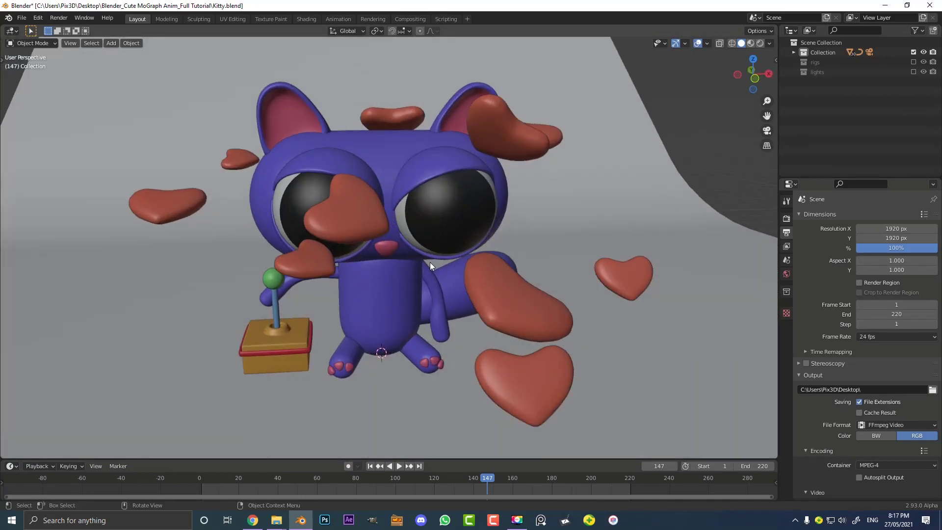
pyautogui.moveTo(430, 262); pyautogui.dragTo(446, 228, button='middle')
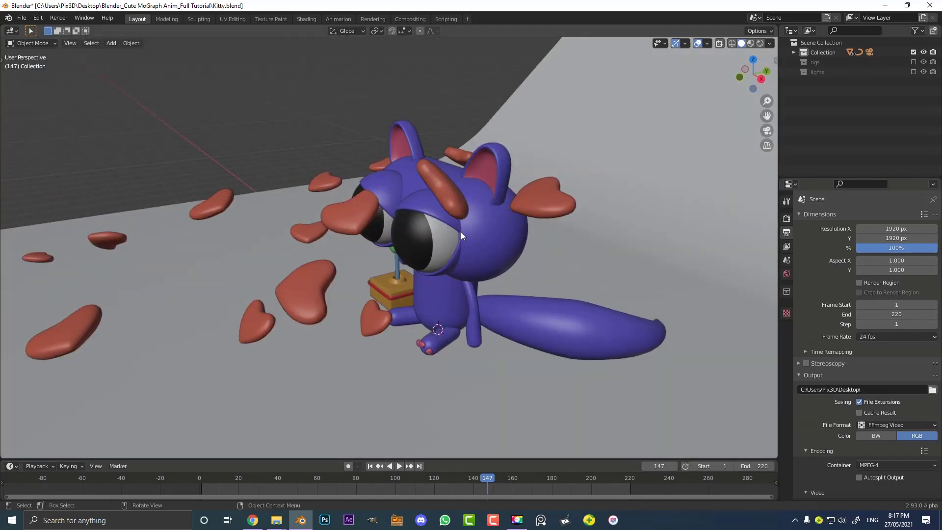
pyautogui.press('KP_0')
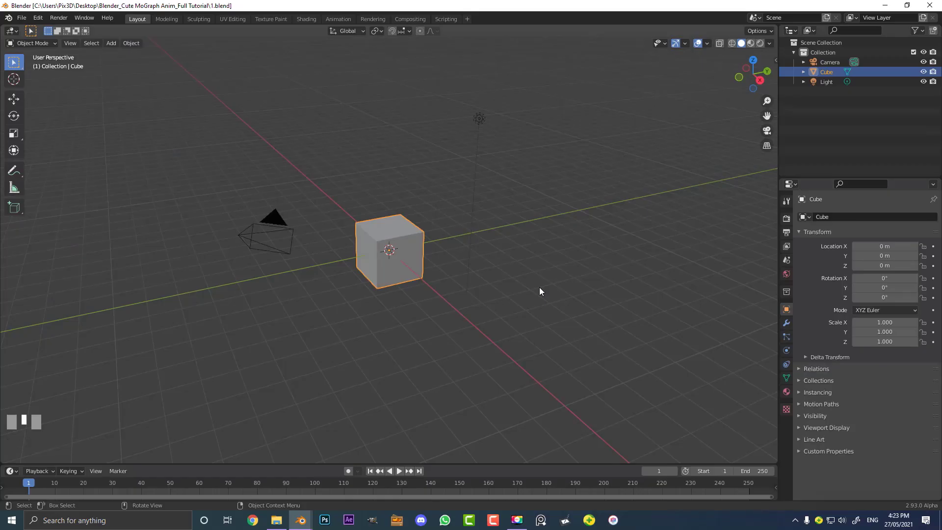
# Delete the default camera, cube and light from the new scene.
pyautogui.moveTo(612, 343); pyautogui.dragTo(161, 74)
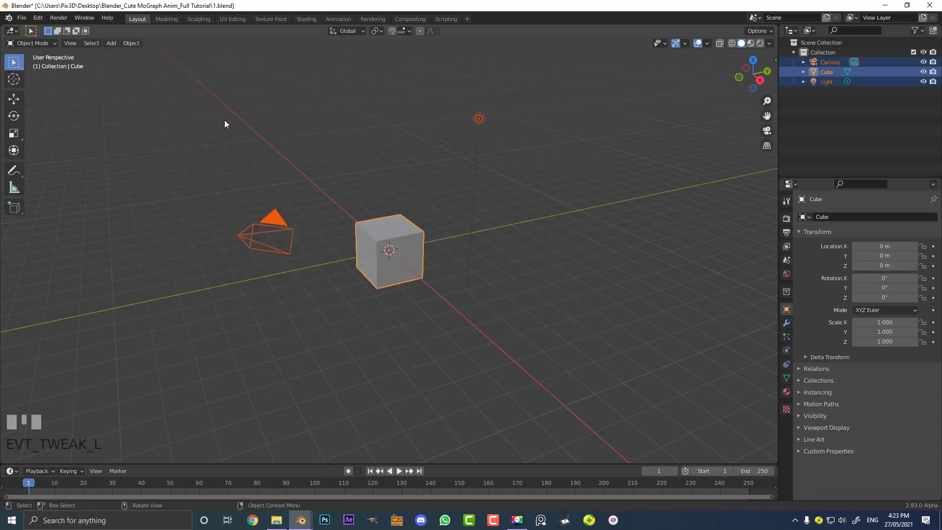
pyautogui.press('x')
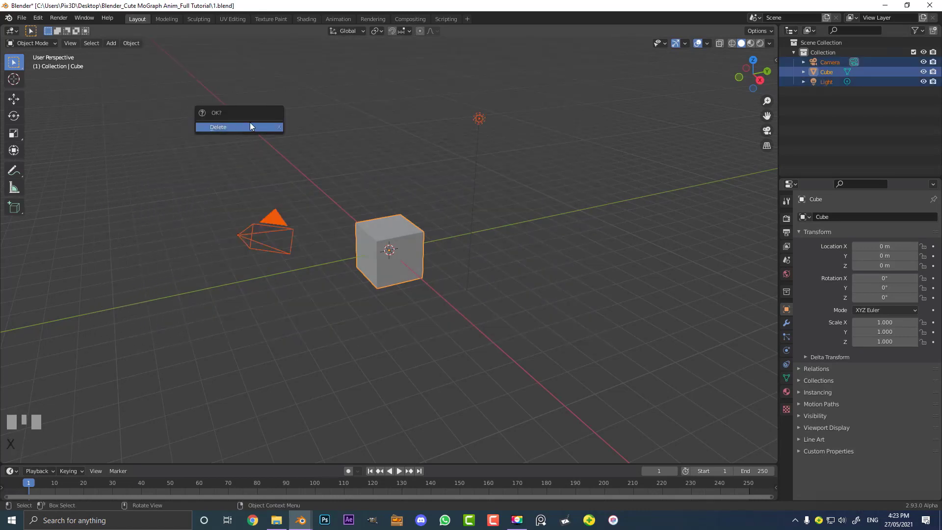
pyautogui.click(230, 127)
# Add a UV sphere mesh at the world origin.
pyautogui.moveTo(383, 176); pyautogui.dragTo(438, 219, button='middle')
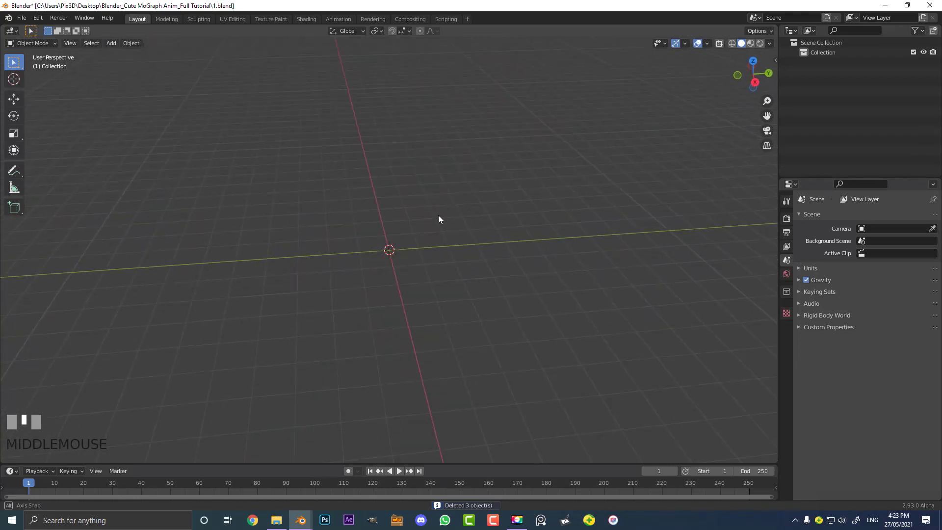
pyautogui.scroll(2, 419, 222)
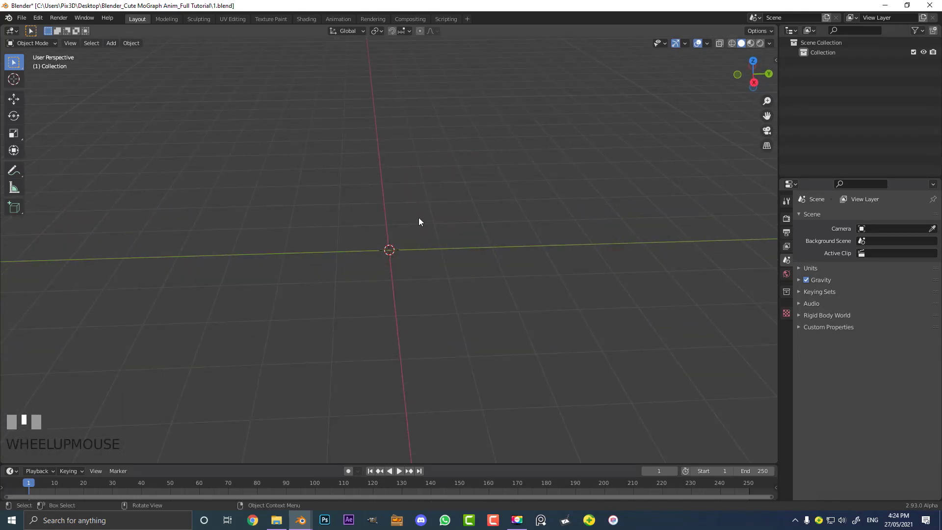
pyautogui.hotkey('shift', 'a')
pyautogui.moveTo(419, 218)
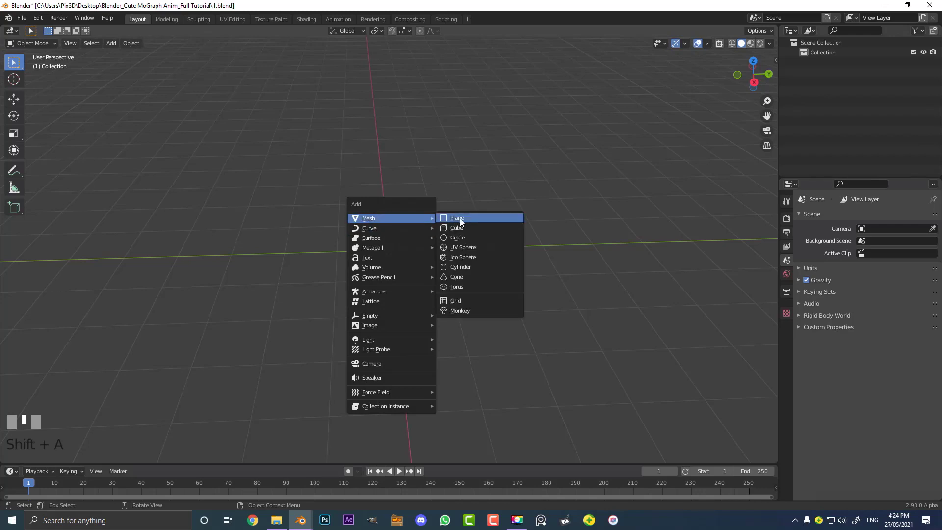
pyautogui.click(475, 247)
pyautogui.scroll(2, 446, 278)
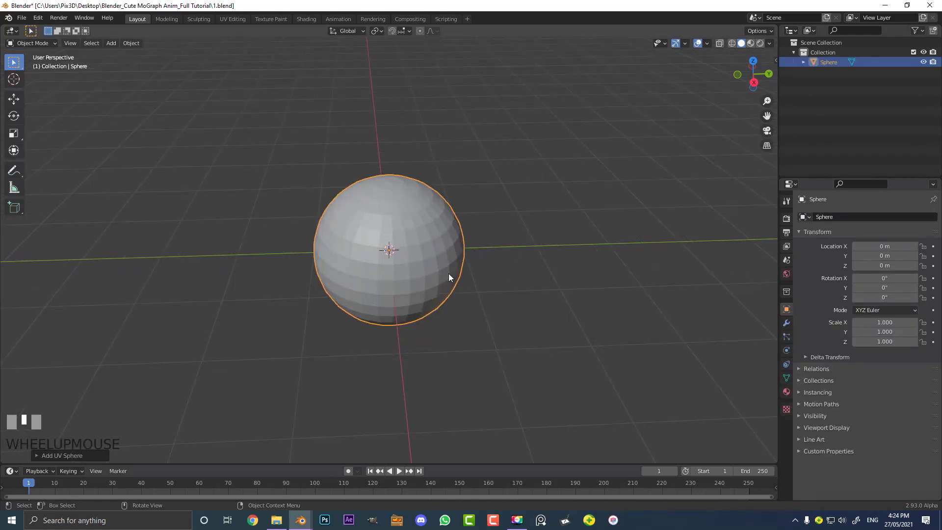
# Switch to the front orthographic view and put the sphere in Edit Mode.
pyautogui.press('KP_1')
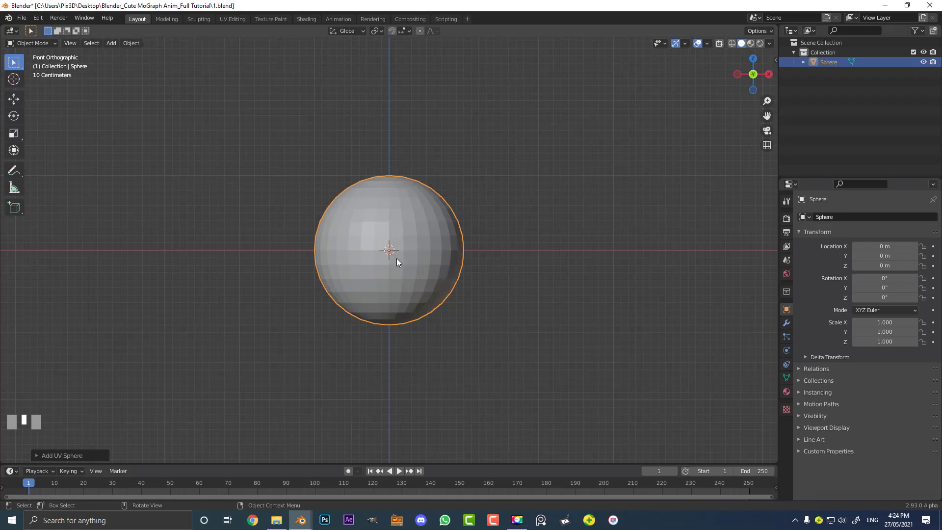
pyautogui.press('g')
pyautogui.rightClick(431, 221)
pyautogui.press('Tab')
pyautogui.click(28, 43)
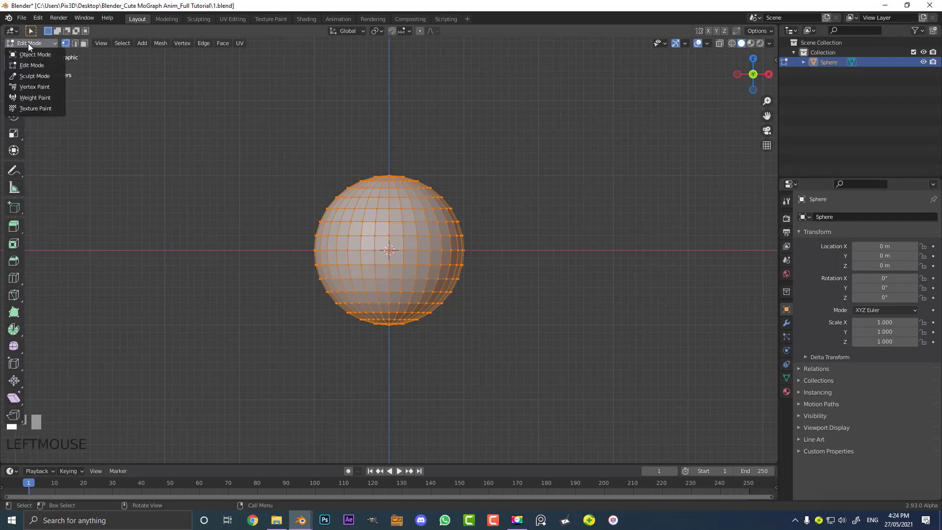
pyautogui.scroll(2, 433, 331)
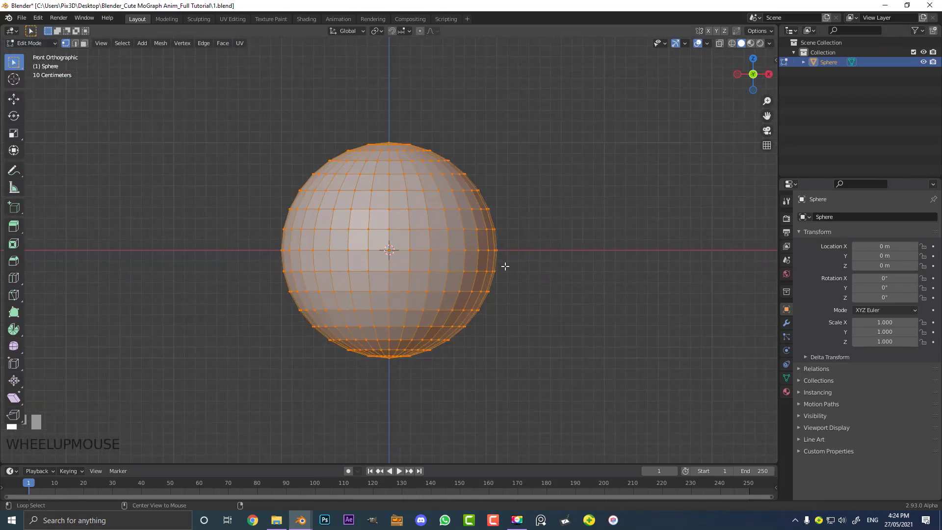
# Rotate the sphere's entire mesh 90° about the global Y axis.
pyautogui.hotkey('alt', 'a')
pyautogui.press('a')
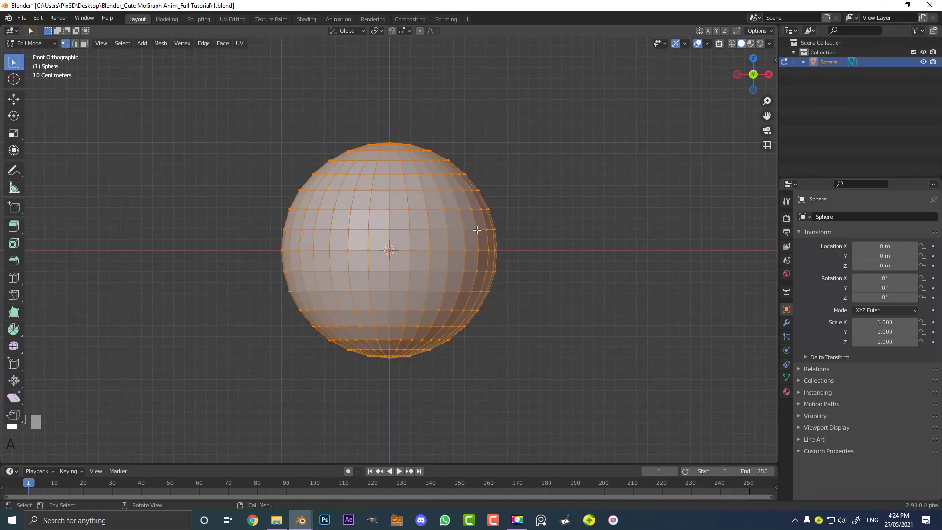
pyautogui.press('r')
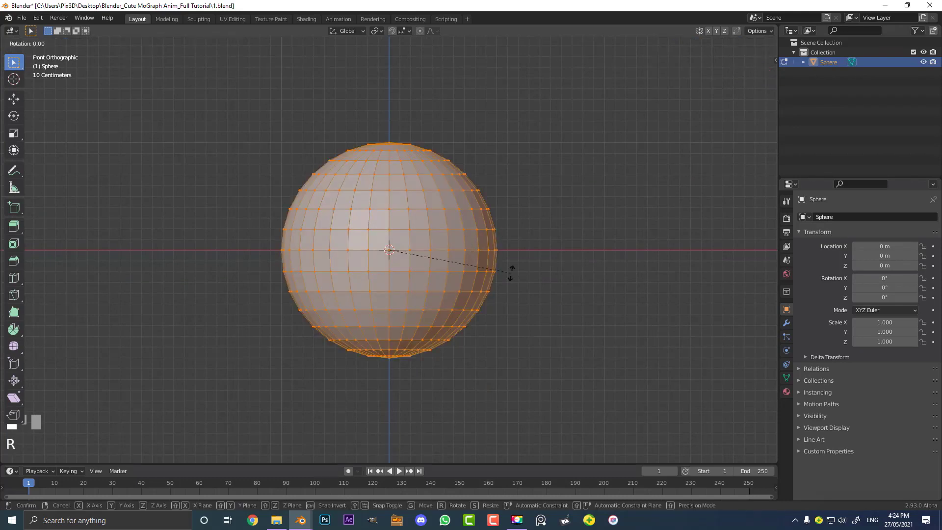
pyautogui.write('y')
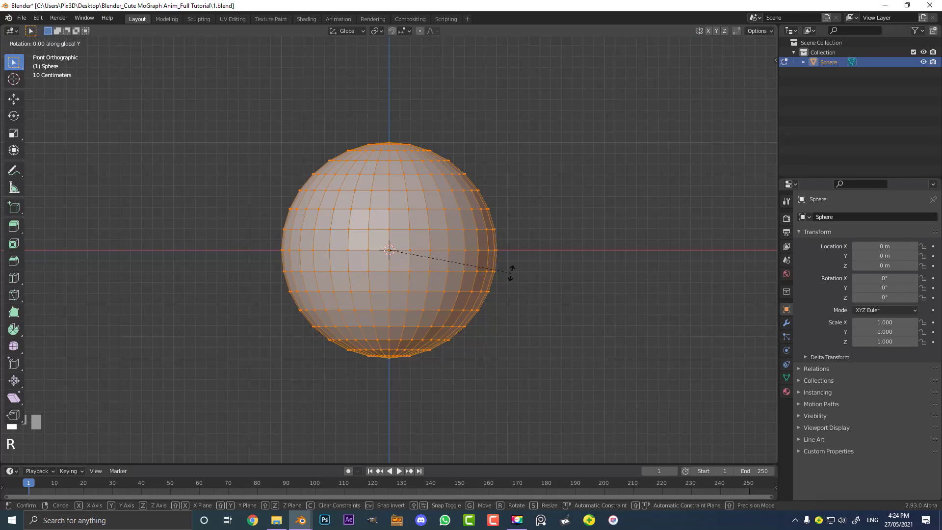
pyautogui.write('90')
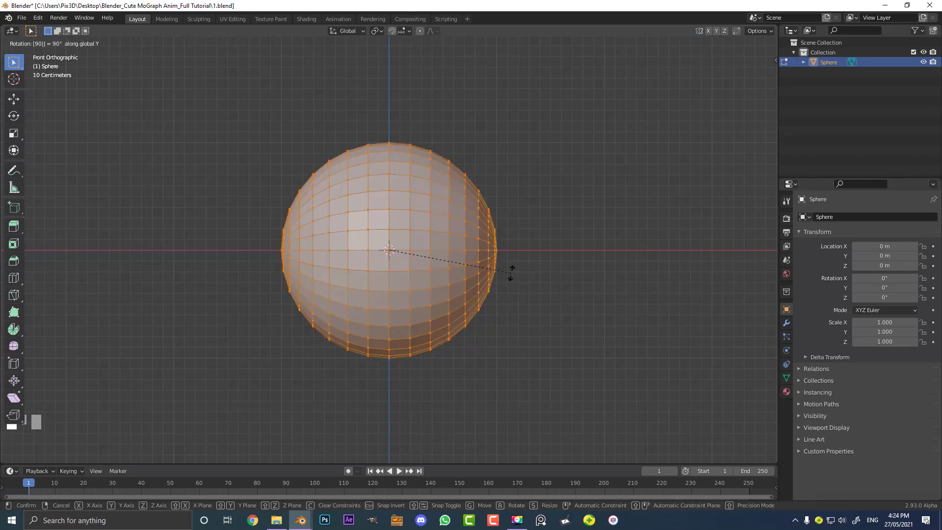
pyautogui.press('Return')
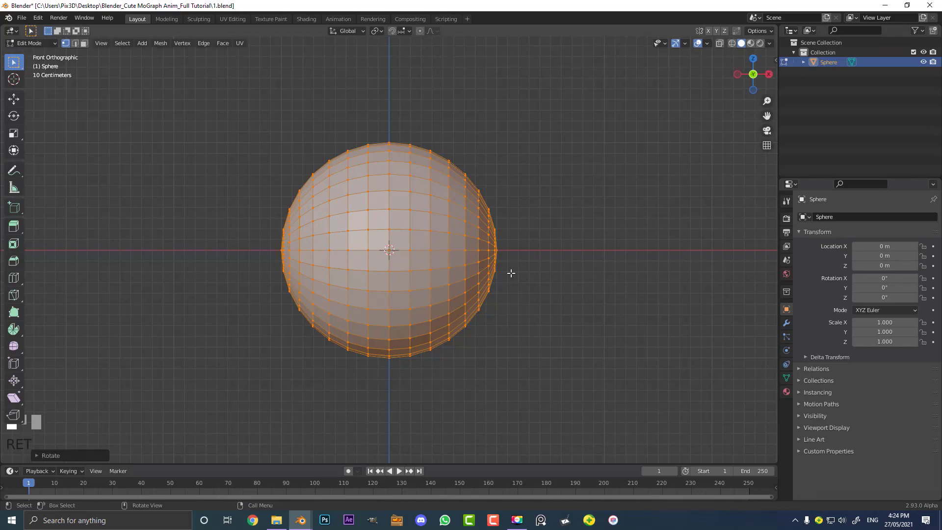
# Set the display to wireframe and delete the vertices in the sphere's left half, keeping the center line, from the front view.
pyautogui.moveTo(471, 216); pyautogui.dragTo(450, 249, button='middle')
pyautogui.scroll(-5, 450, 249)
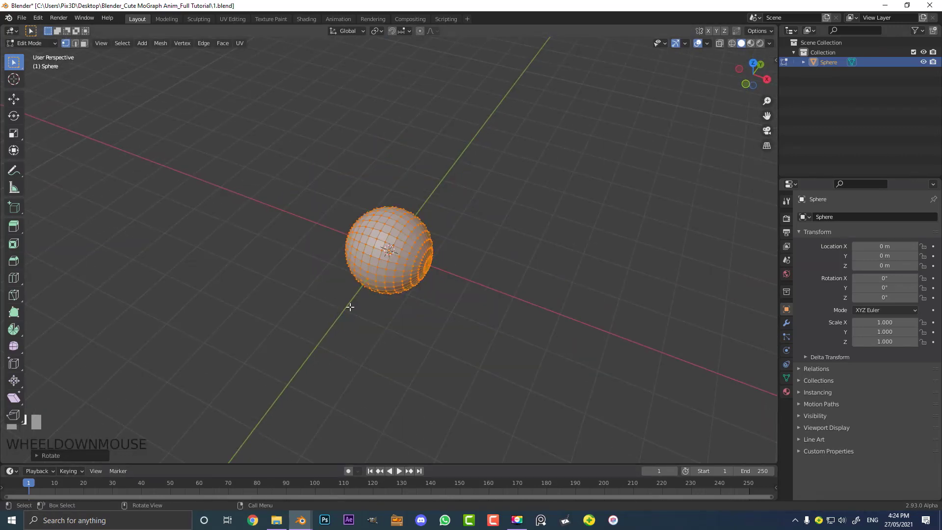
pyautogui.press('KP_1')
pyautogui.scroll(5, 385, 284)
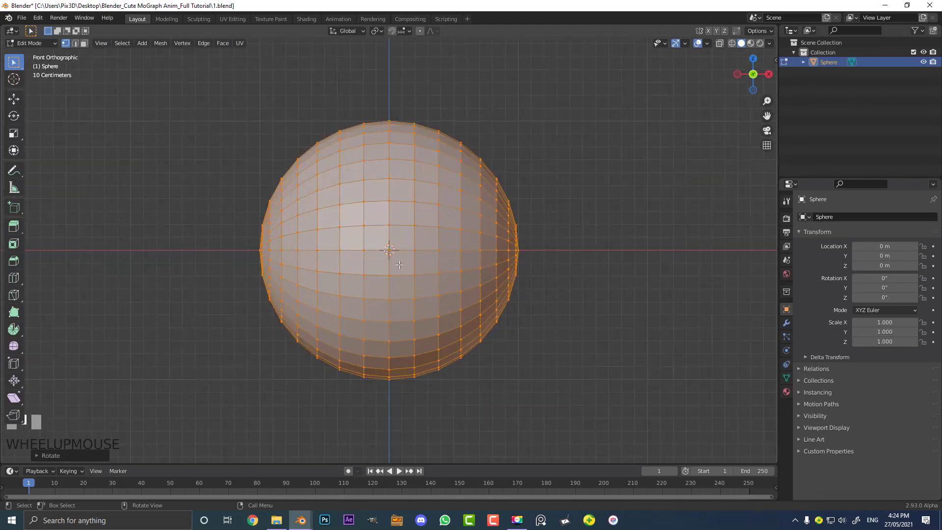
pyautogui.press('z')
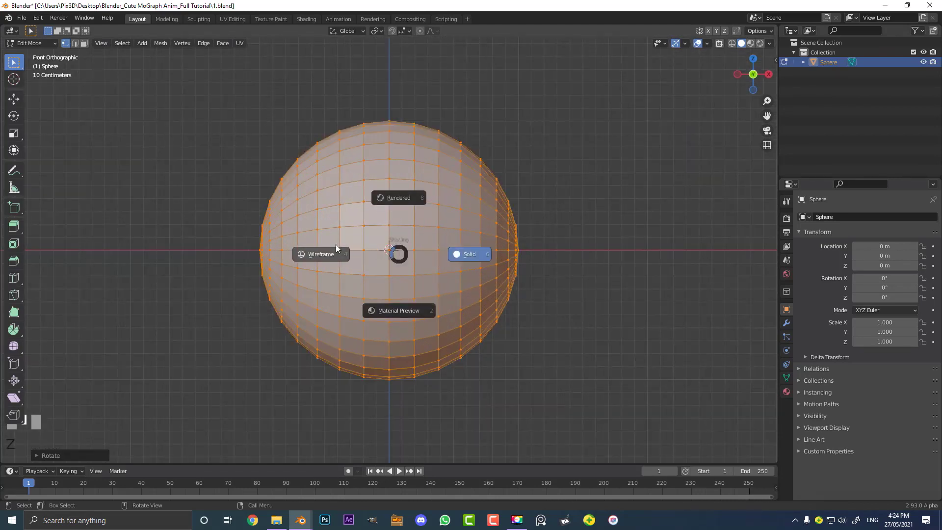
pyautogui.click(312, 254)
pyautogui.moveTo(154, 438); pyautogui.dragTo(379, 47)
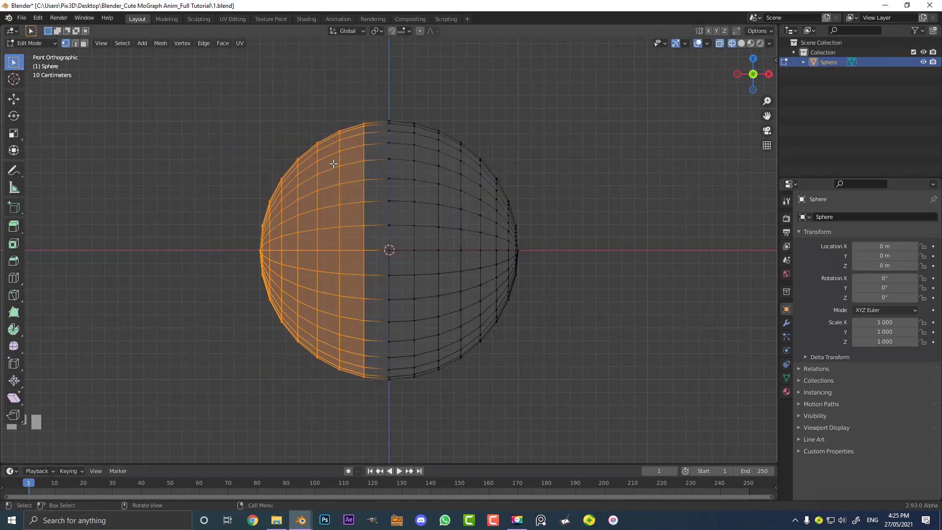
pyautogui.press('x')
pyautogui.click(304, 163)
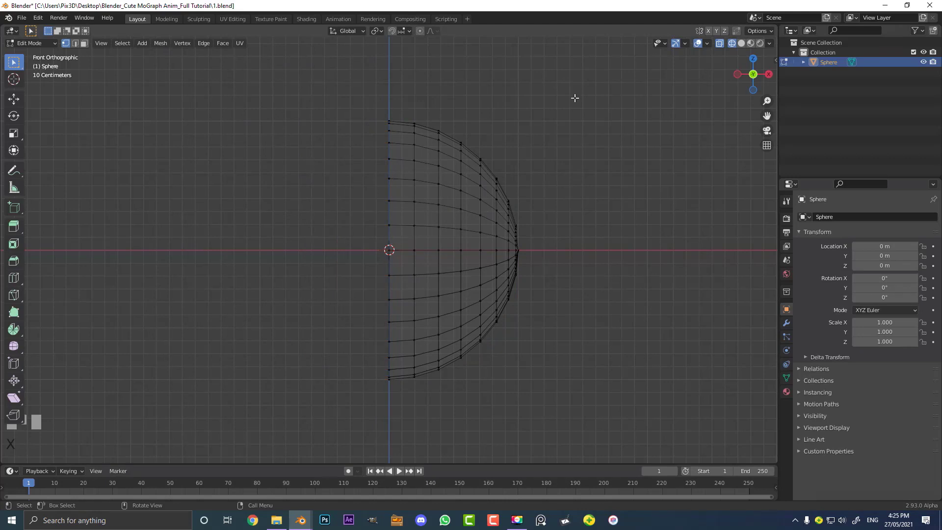
# Add a Mirror modifier to the half sphere.
pyautogui.click(787, 322)
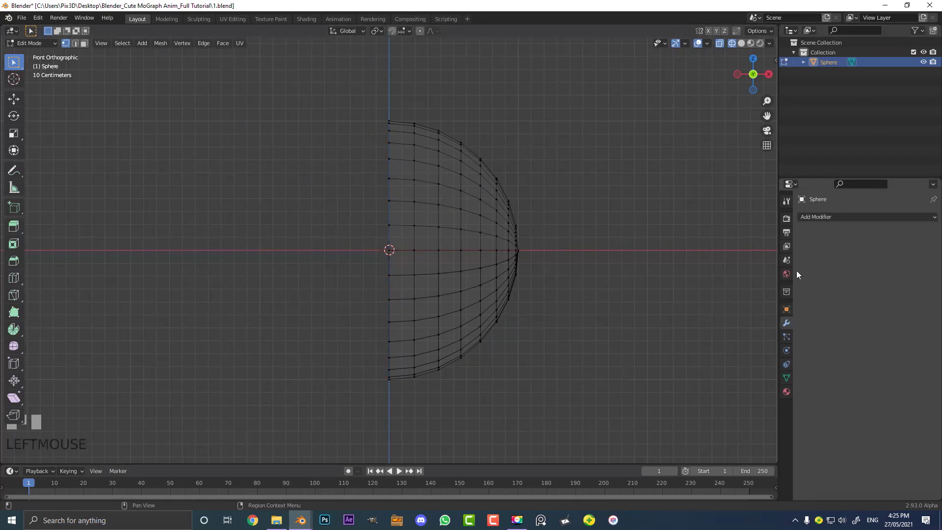
pyautogui.click(817, 217)
pyautogui.click(748, 329)
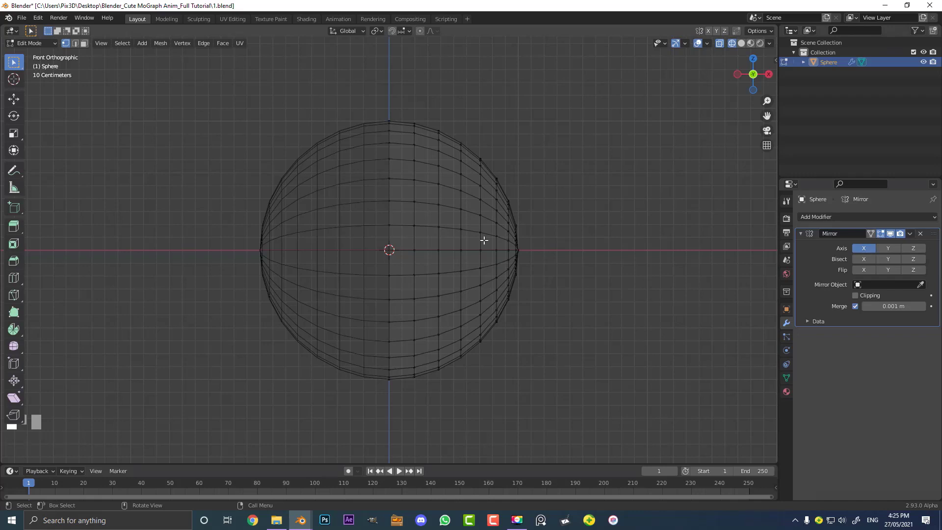
# Move the whole half-sphere mesh outward along the global X axis by about 0.75 m.
pyautogui.press('a')
pyautogui.press('g')
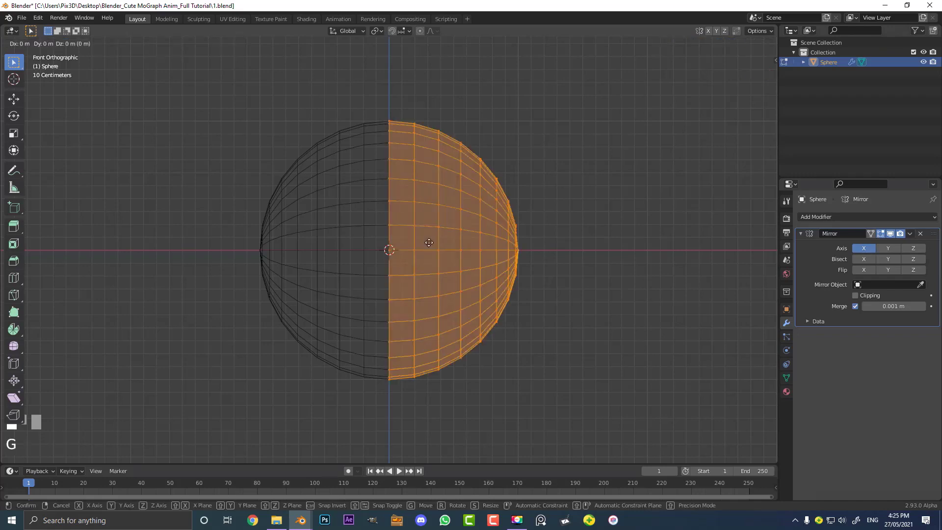
pyautogui.press('x')
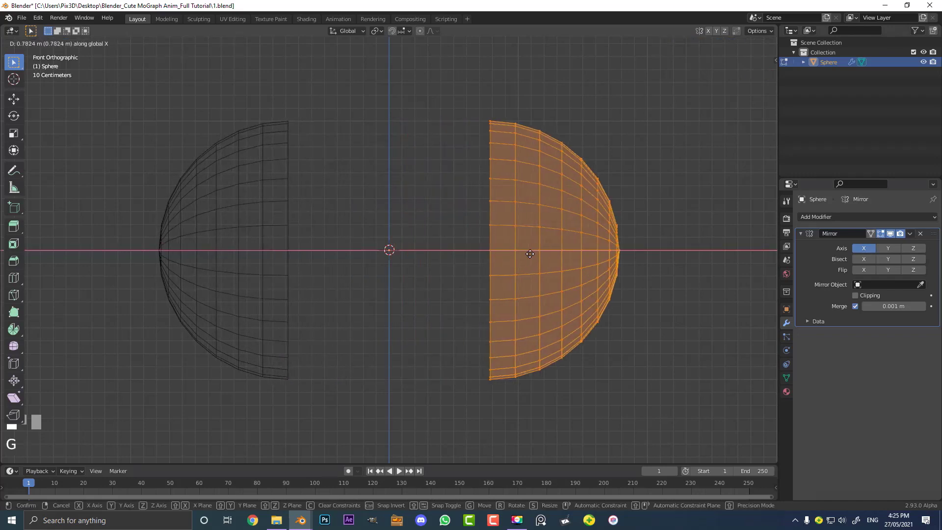
pyautogui.click(525, 254)
# Enable clipping on the Mirror modifier and extrude the half sphere's open inner edge along X to the center line.
pyautogui.click(855, 295)
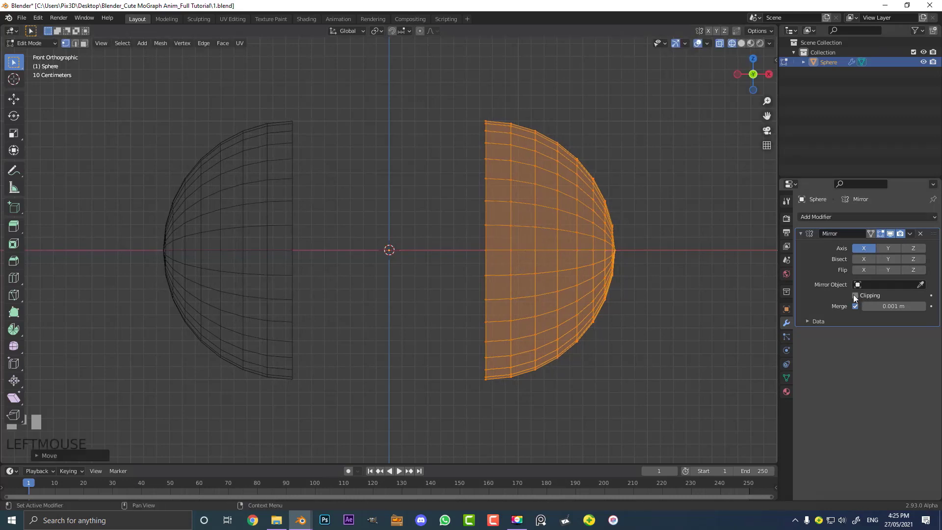
pyautogui.moveTo(422, 428); pyautogui.dragTo(495, 80)
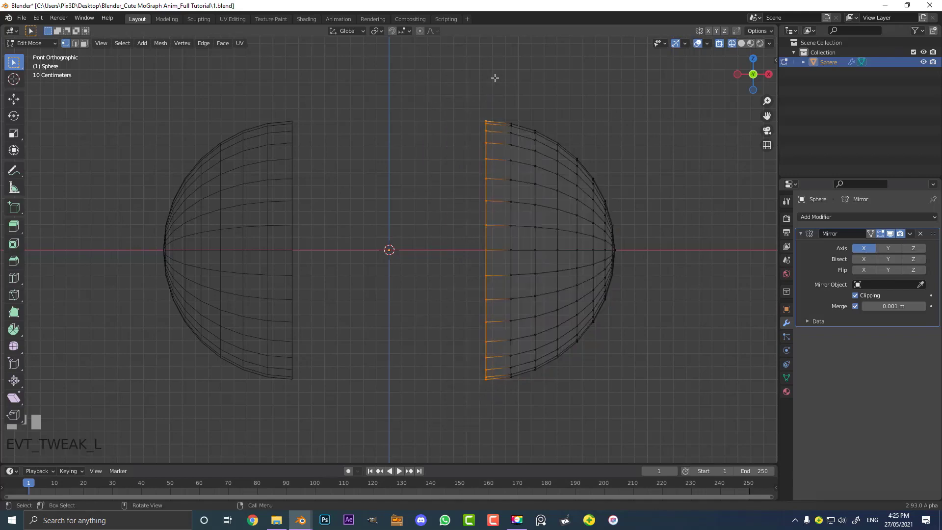
pyautogui.press('e')
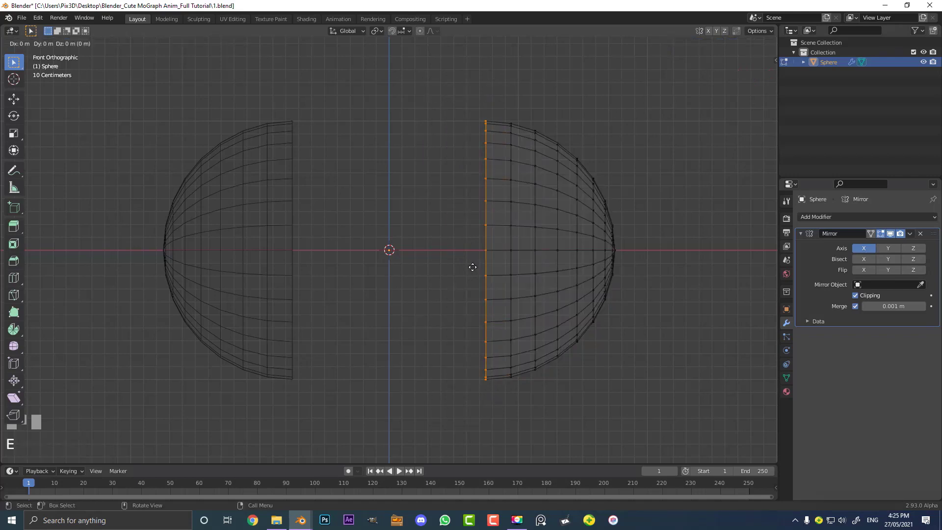
pyautogui.press('x')
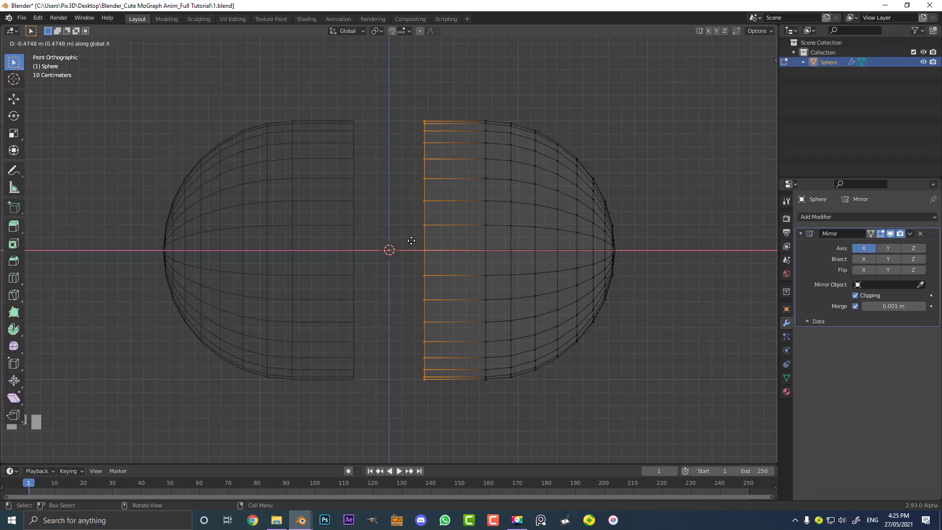
pyautogui.click(217, 226)
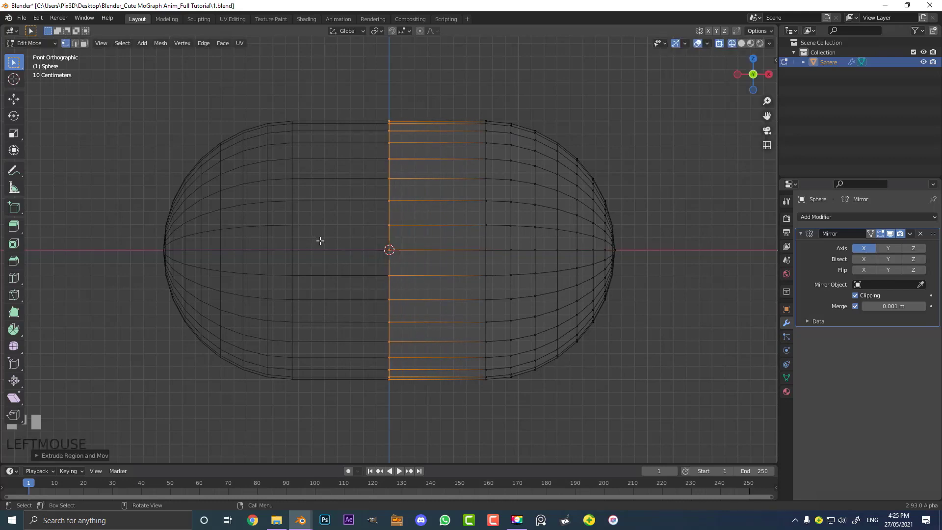
# In the front view, widen the capsule by moving its entire editable half outward about 0.126 m along X.
pyautogui.moveTo(320, 241); pyautogui.dragTo(423, 273, button='middle')
pyautogui.scroll(2, 423, 273)
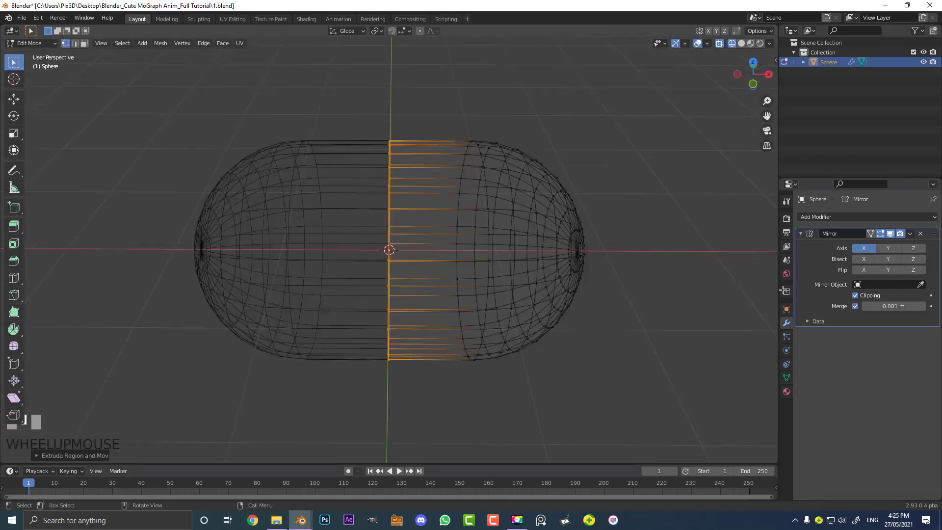
pyautogui.scroll(-3, 315, 259)
pyautogui.moveTo(316, 259); pyautogui.dragTo(304, 221, button='middle')
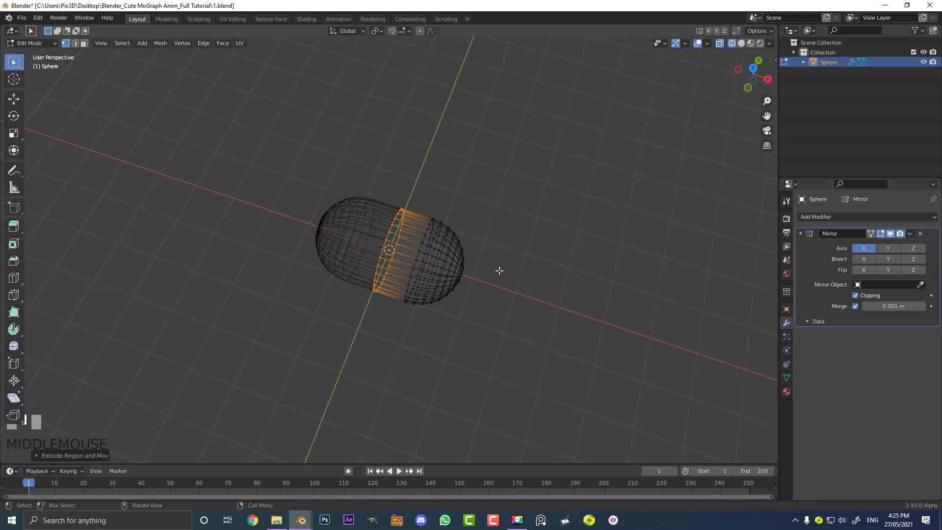
pyautogui.moveTo(498, 270); pyautogui.dragTo(510, 260, button='middle')
pyautogui.press('KP_1')
pyautogui.scroll(2, 531, 239)
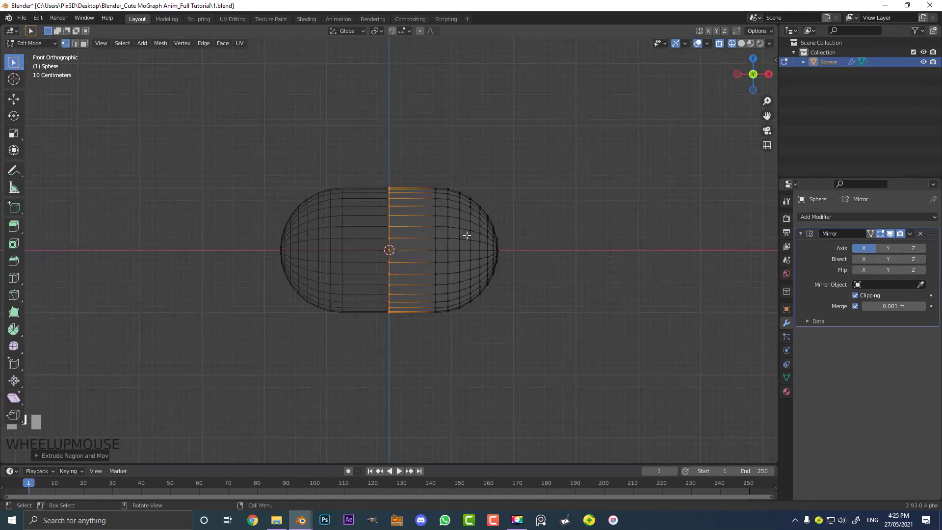
pyautogui.press('a')
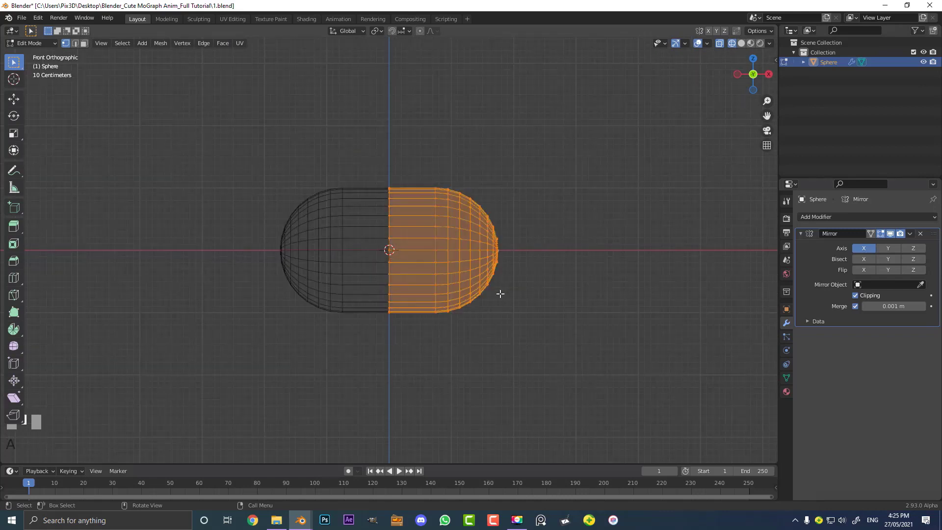
pyautogui.press('g')
pyautogui.press('x')
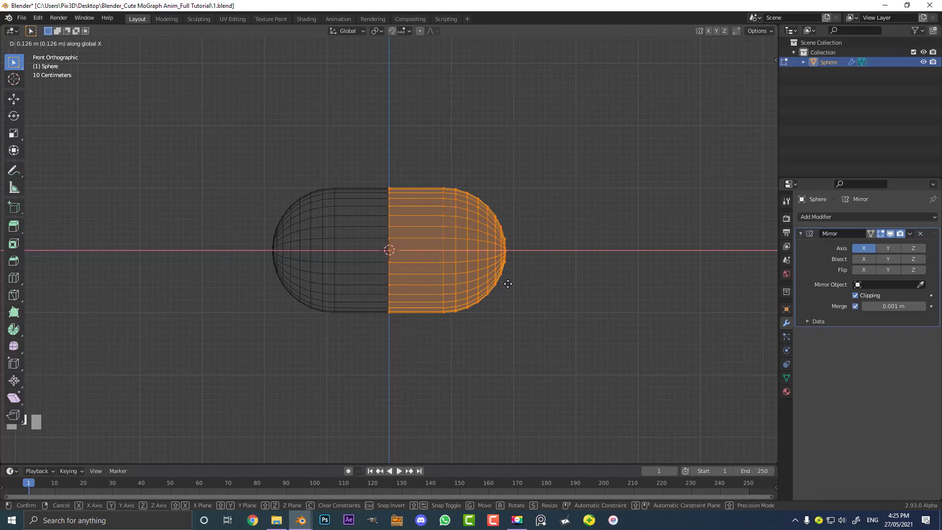
pyautogui.click(508, 284)
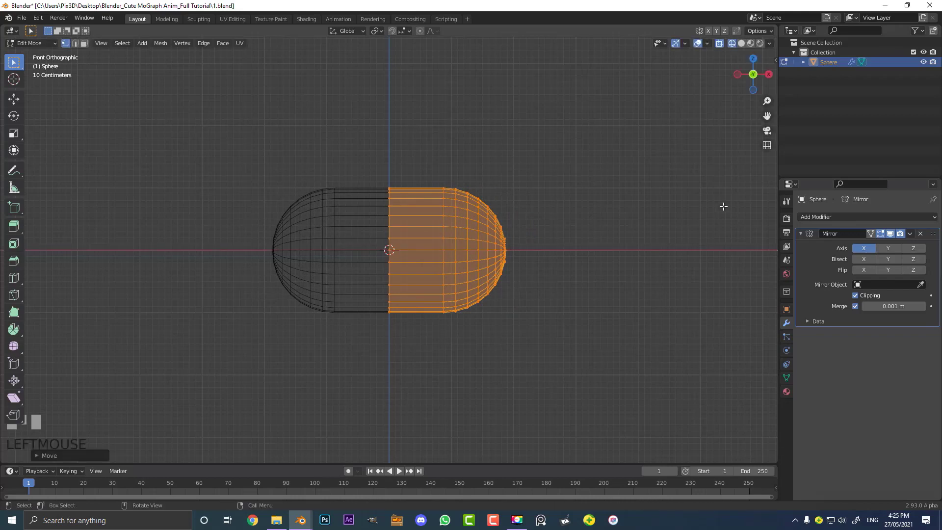
# Add a Subdivision Surface modifier to the capsule and return to Object Mode with solid shading.
pyautogui.click(825, 217)
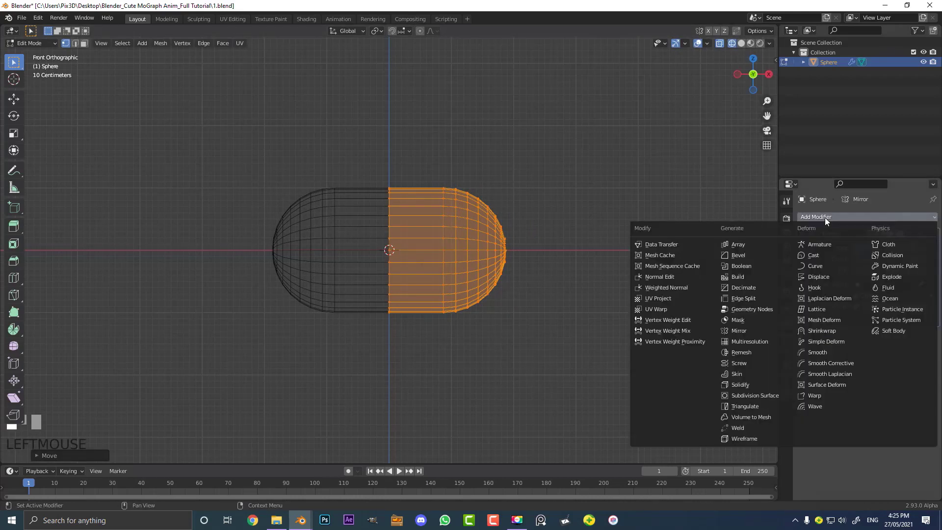
pyautogui.click(770, 395)
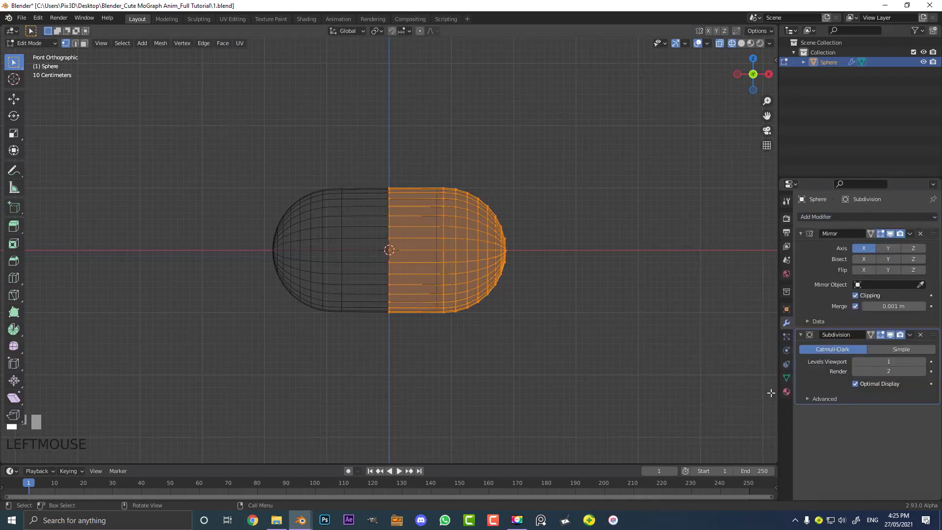
pyautogui.press('Tab')
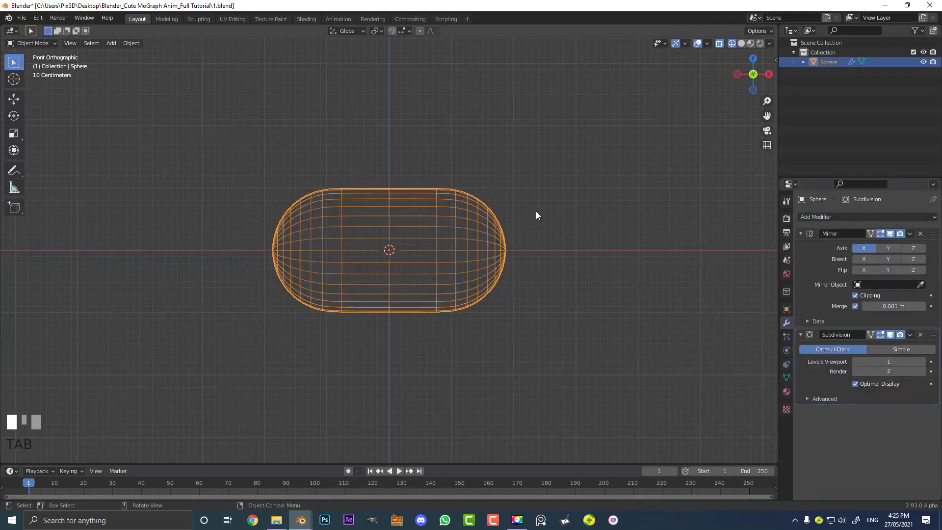
pyautogui.press('z')
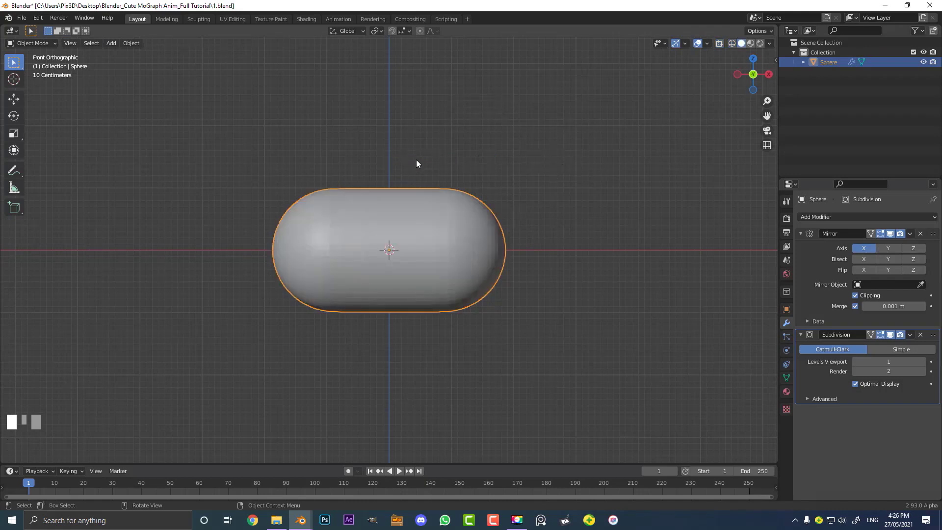
# Apply smooth shading to the capsule.
pyautogui.scroll(4, 410, 172)
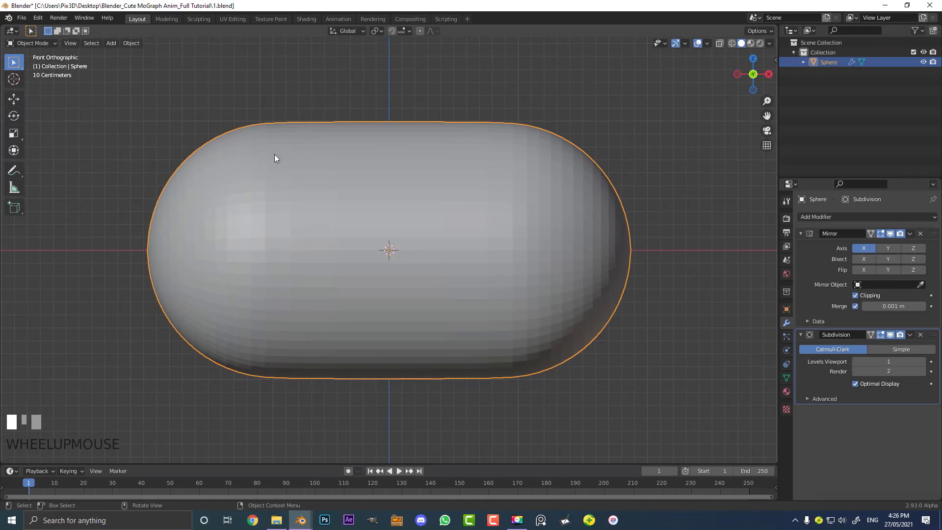
pyautogui.click(131, 43)
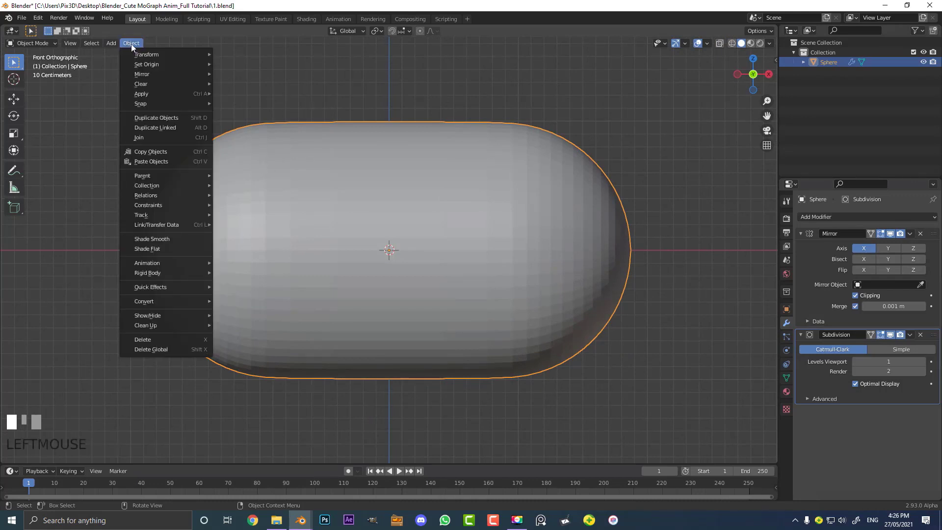
pyautogui.click(179, 239)
# Create a new material on the capsule and name it skin_1.
pyautogui.moveTo(420, 174); pyautogui.dragTo(493, 263, button='middle')
pyautogui.scroll(2, 494, 263)
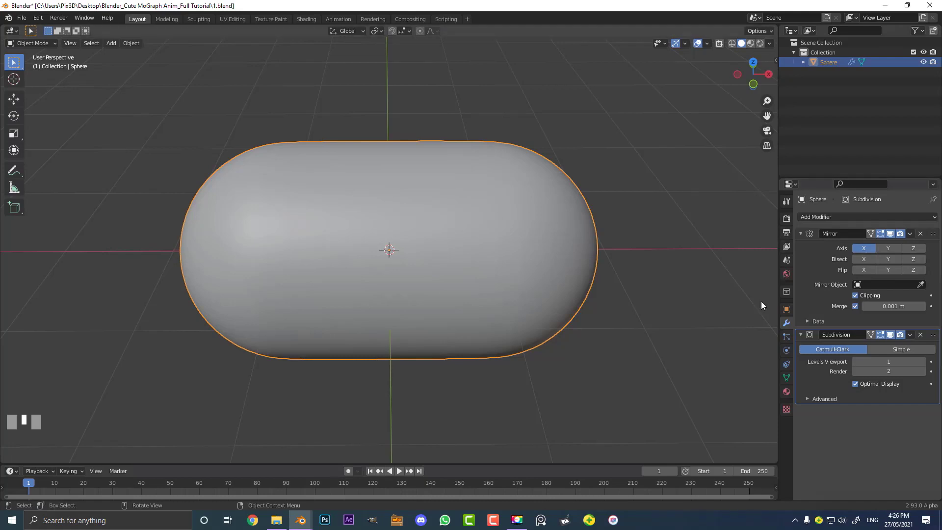
pyautogui.click(786, 391)
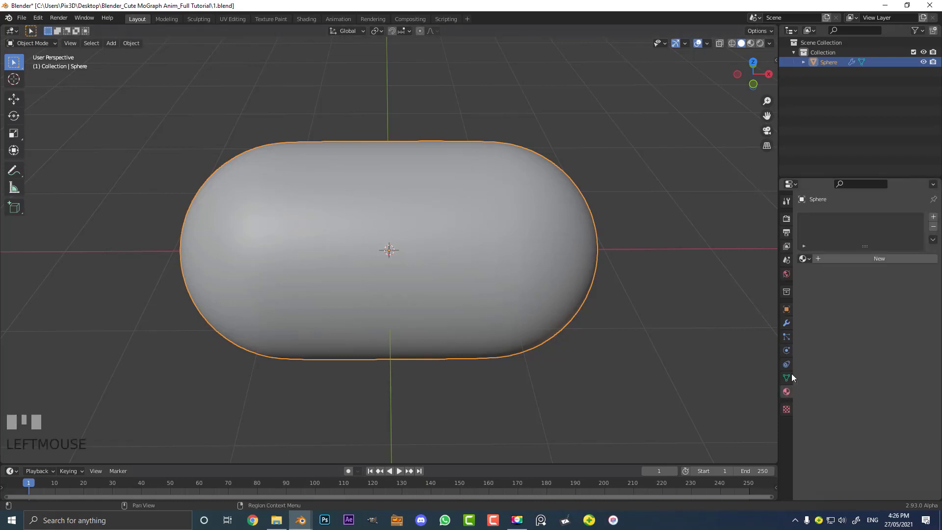
pyautogui.click(857, 260)
pyautogui.click(843, 258)
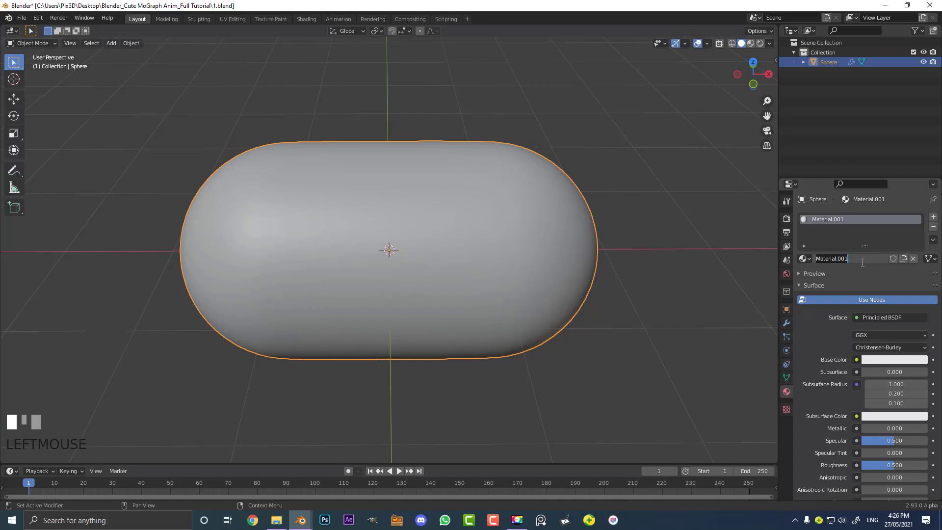
pyautogui.write('skin_')
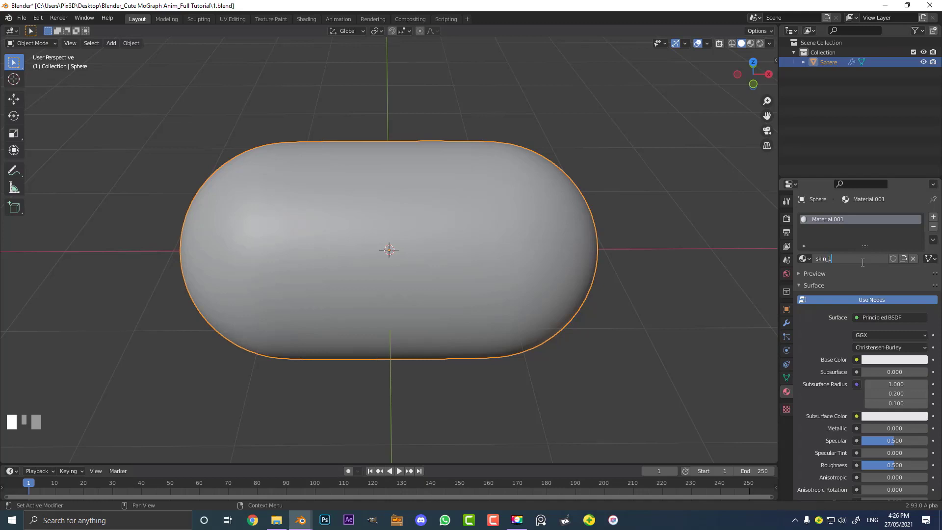
pyautogui.write(' 1')
pyautogui.press('Return')
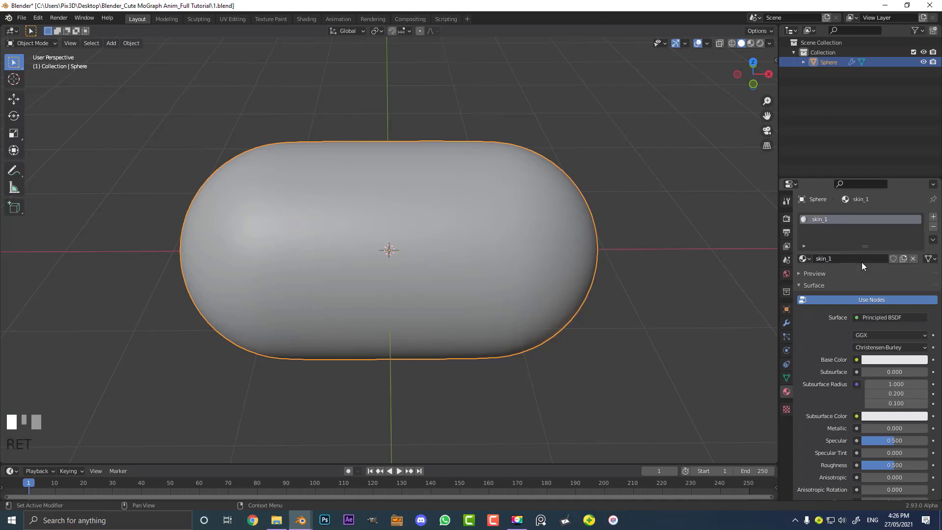
# Set the viewport display color of the skin_1 material to purple.
pyautogui.click(803, 285)
pyautogui.click(809, 310)
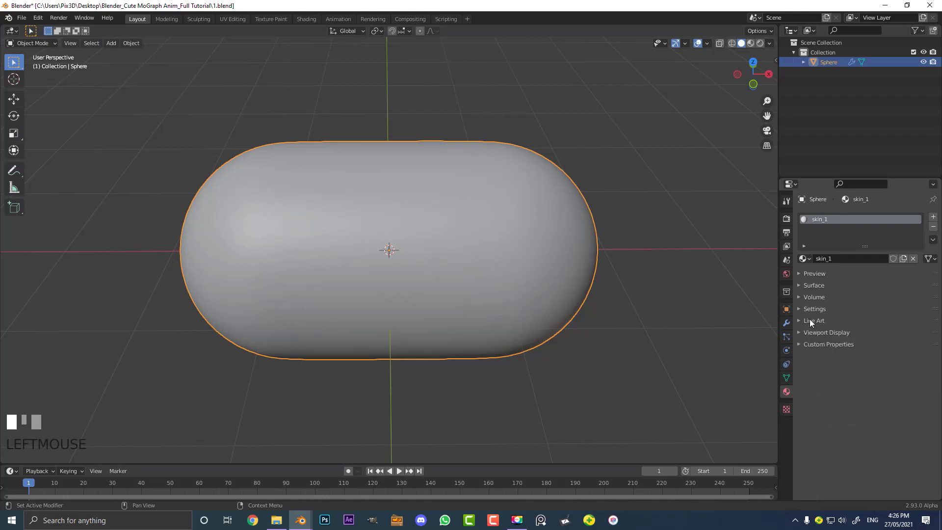
pyautogui.click(826, 332)
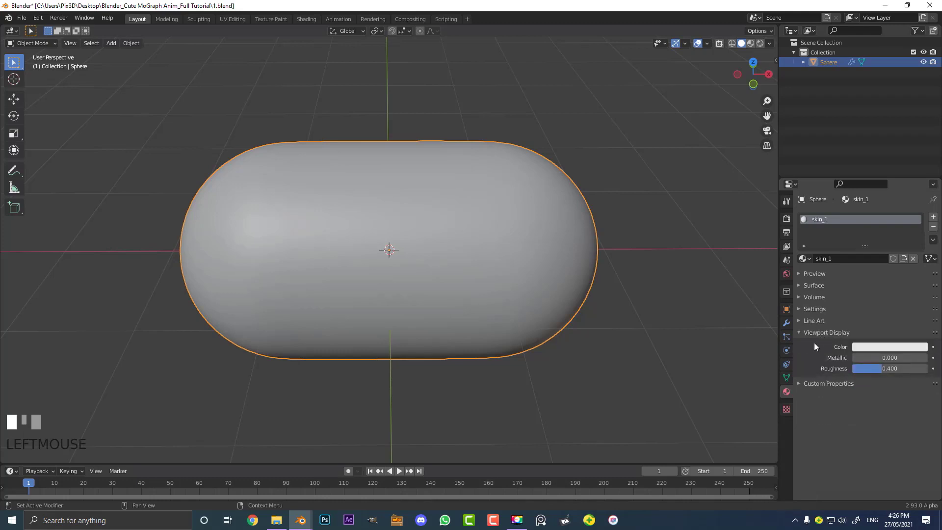
pyautogui.click(869, 347)
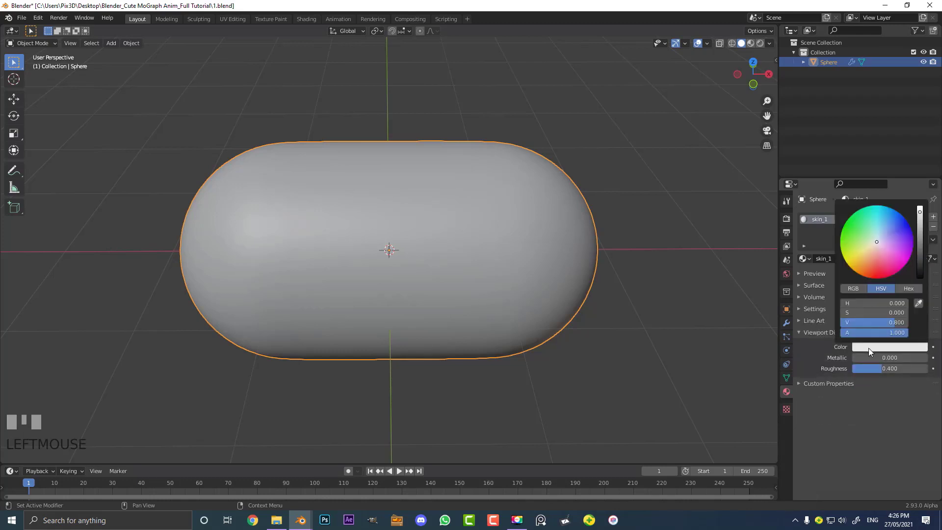
pyautogui.moveTo(895, 226); pyautogui.dragTo(897, 235)
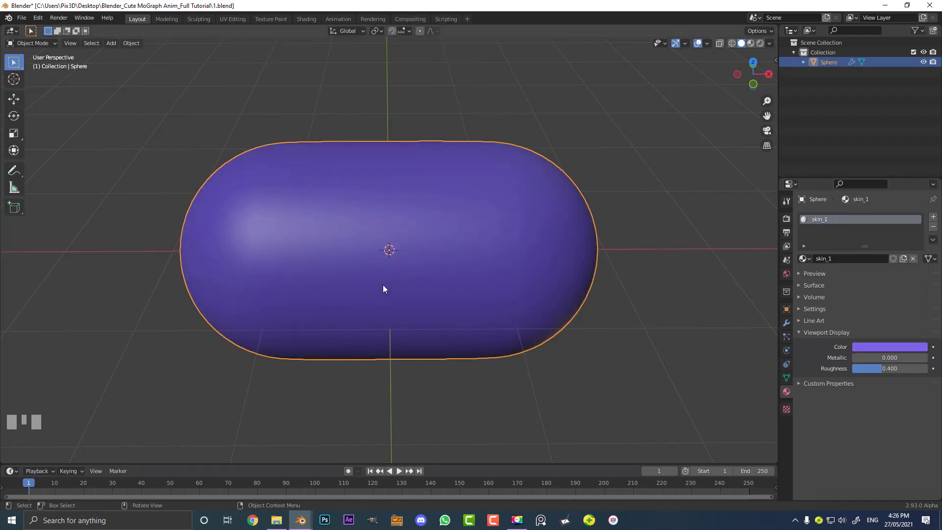
# Duplicate the purple capsule from the front view and leave the copy in its original place.
pyautogui.press('KP_1')
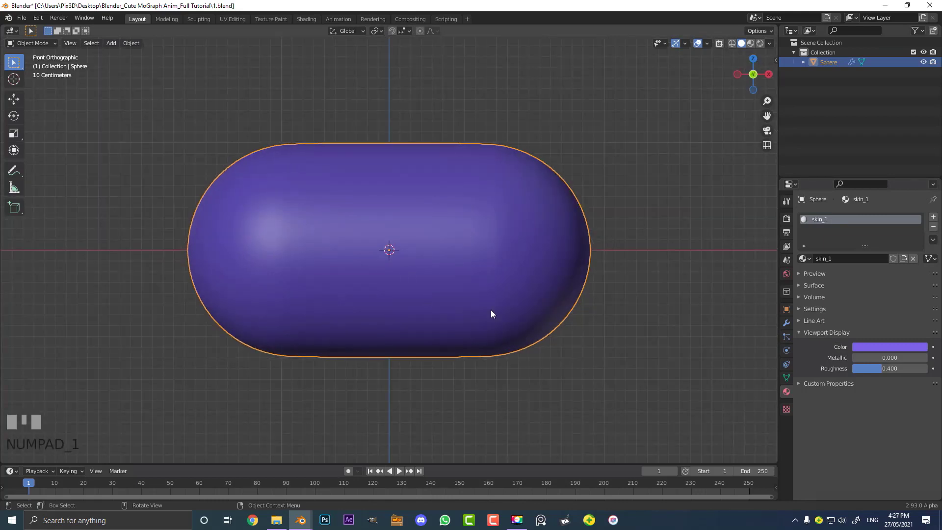
pyautogui.scroll(2, 540, 250)
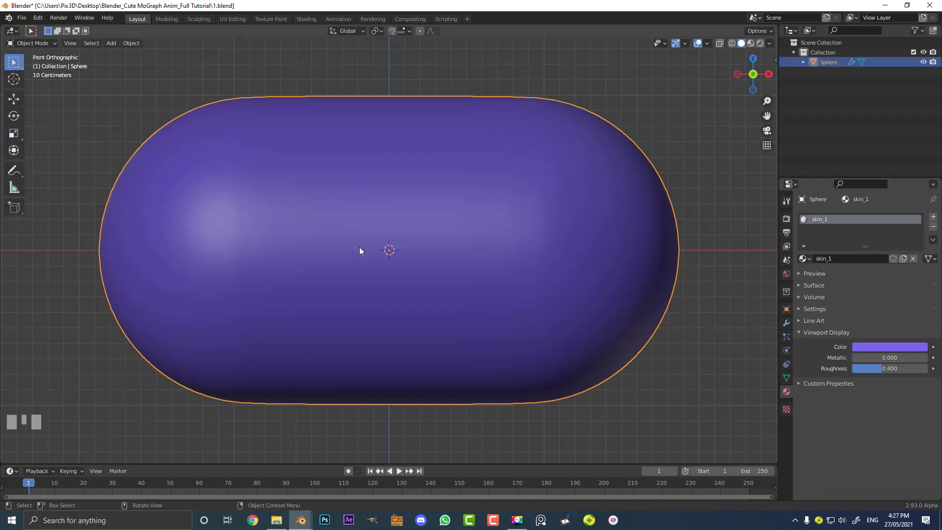
pyautogui.scroll(-4, 381, 235)
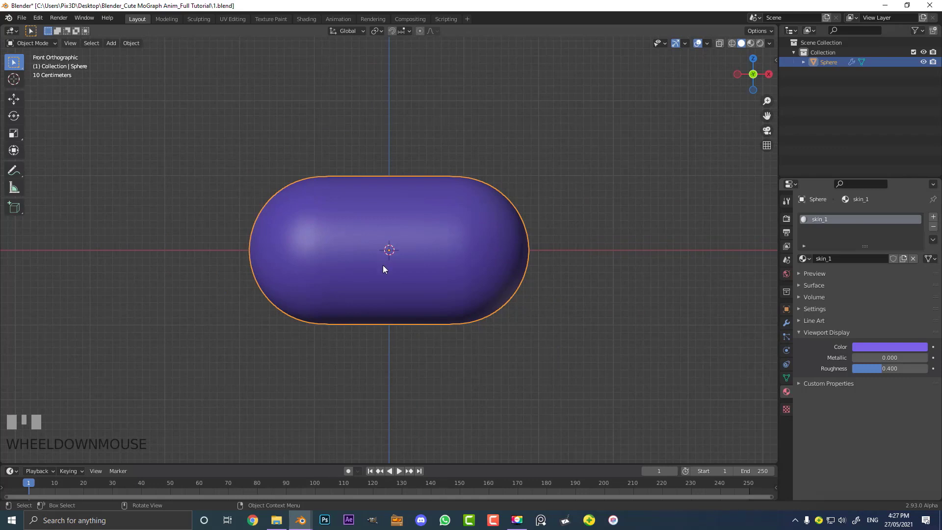
pyautogui.hotkey('shift', 'd')
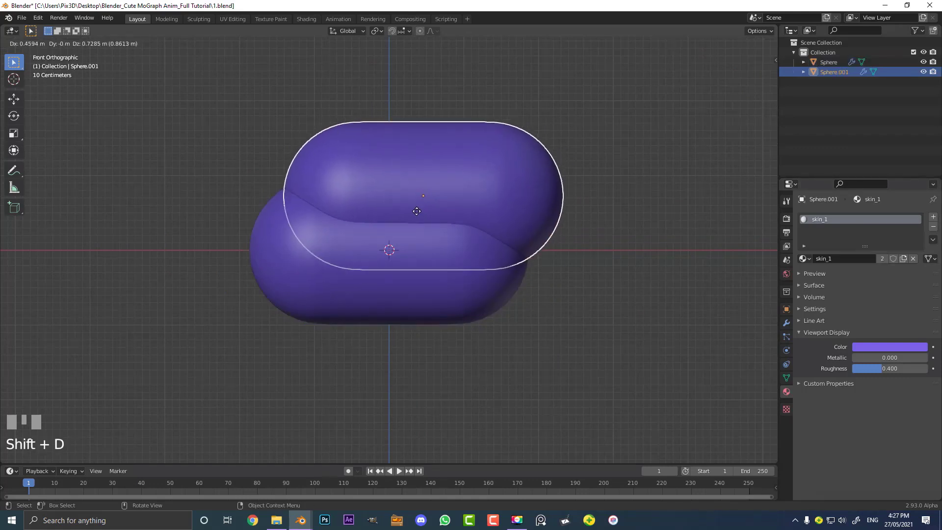
pyautogui.rightClick(444, 166)
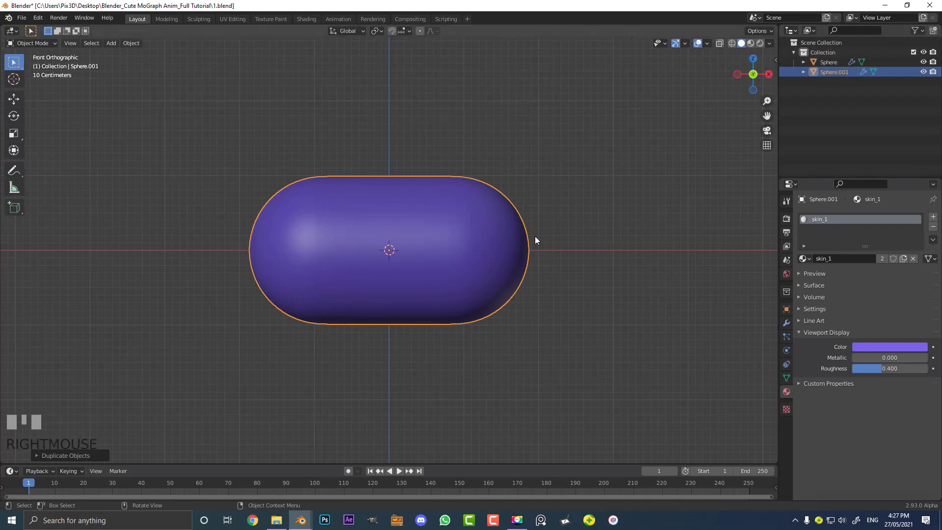
# Rotate the duplicated capsule 90 degrees around the Y axis and lower it along Z beneath the horizontal capsule.
pyautogui.press('r')
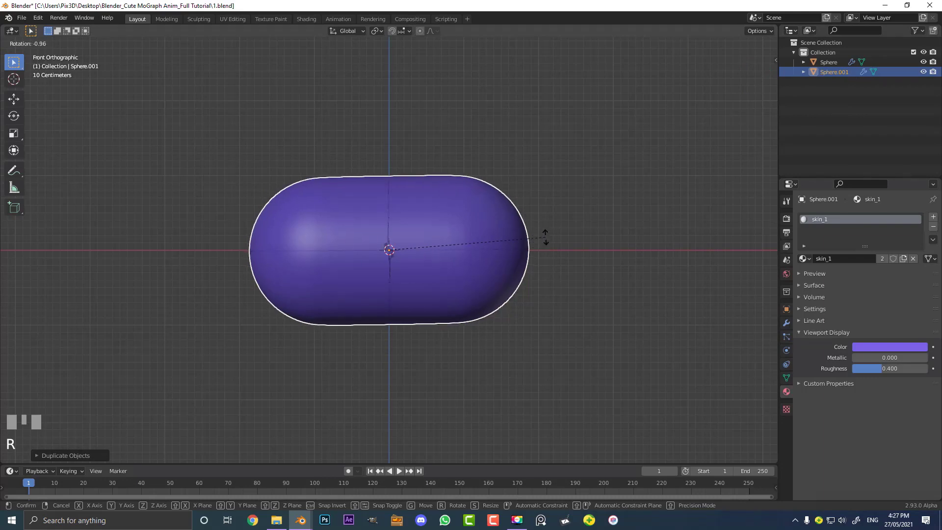
pyautogui.rightClick(547, 248)
pyautogui.write('ry')
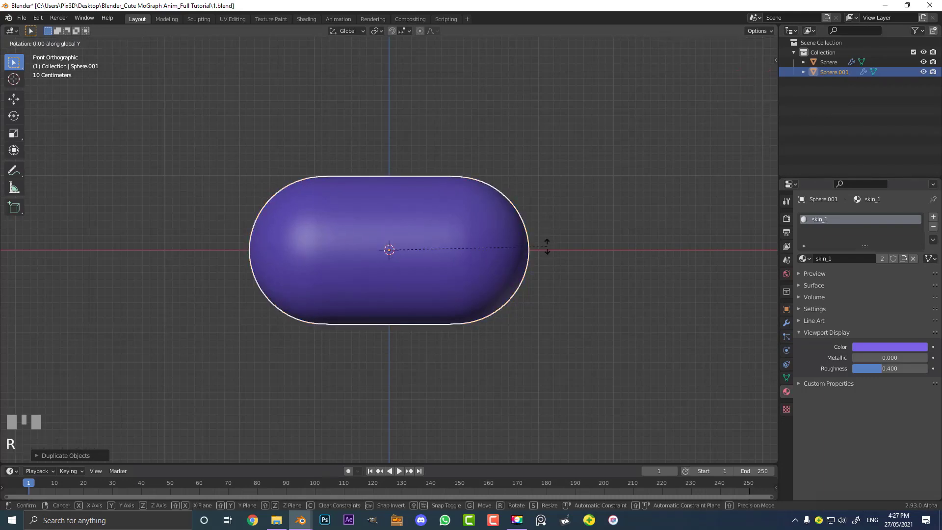
pyautogui.write('90')
pyautogui.press('Return')
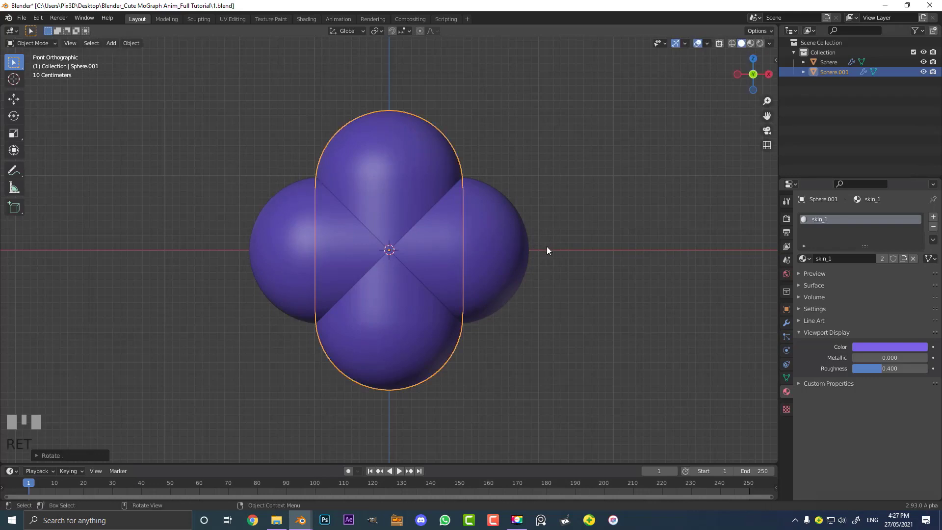
pyautogui.press('g')
pyautogui.press('z')
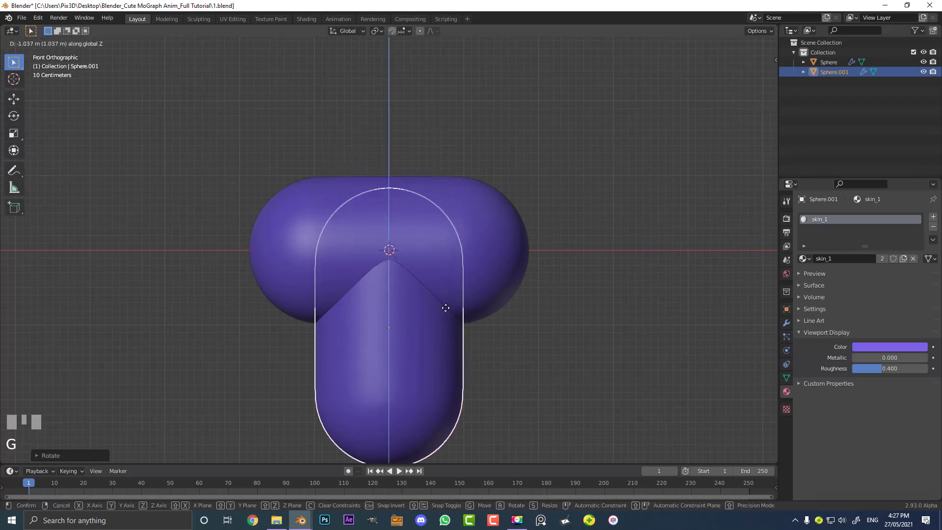
pyautogui.click(439, 361)
# Scale the upright capsule down to about 0.62 and raise it along Z so its upper end overlaps the head.
pyautogui.scroll(-3, 599, 379)
pyautogui.press('s')
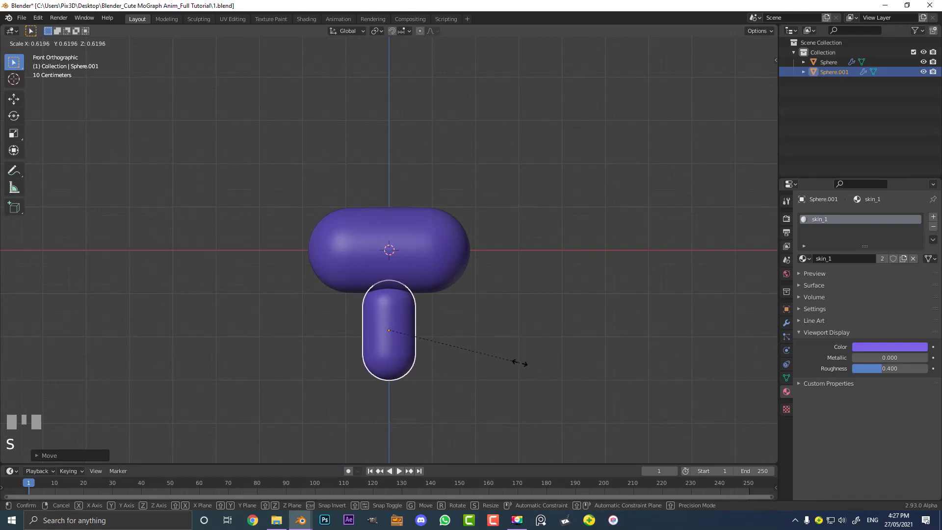
pyautogui.click(520, 365)
pyautogui.scroll(1, 491, 362)
pyautogui.press('g')
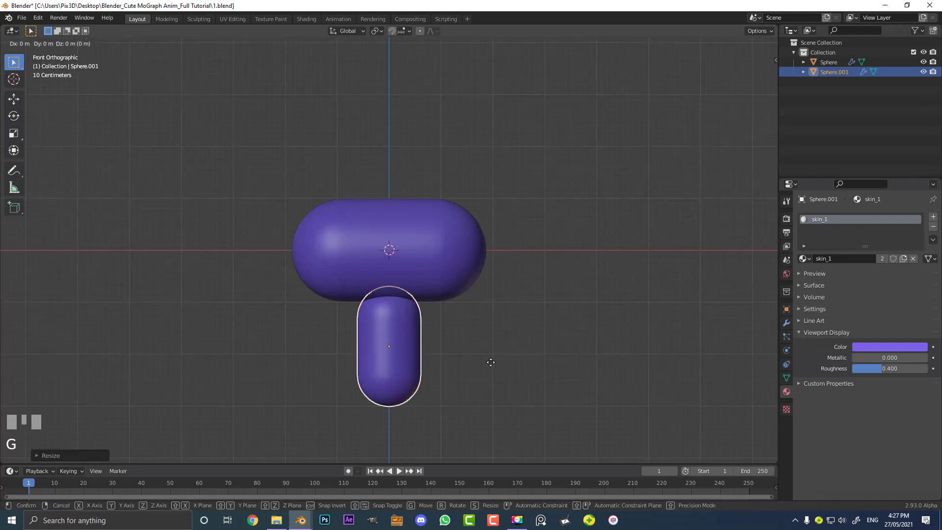
pyautogui.press('z')
pyautogui.click(492, 345)
# From the right side view, move the upright capsule slightly backward along the Y axis.
pyautogui.moveTo(454, 252)
pyautogui.mouseDown(button='middle')
pyautogui.moveTo(425, 248)
pyautogui.moveTo(438, 251)
pyautogui.mouseUp(button='middle')
pyautogui.press('KP_3')
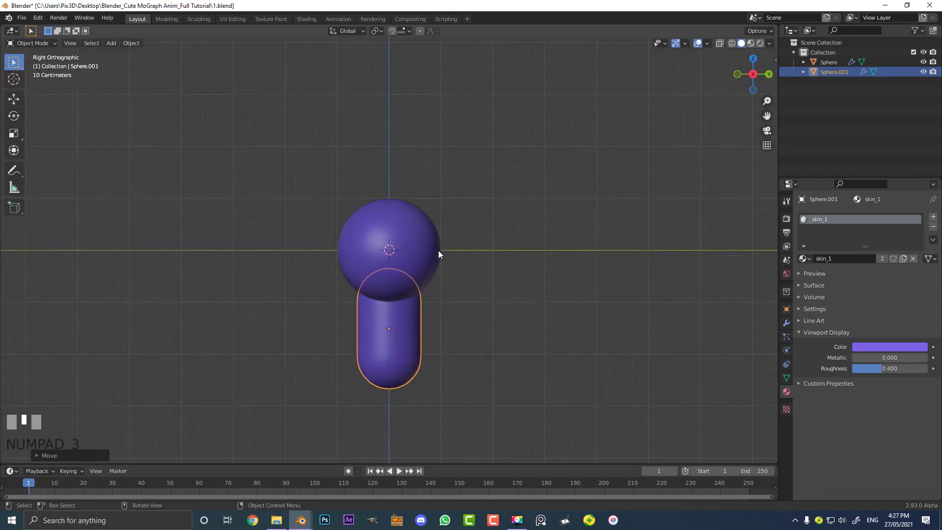
pyautogui.scroll(2, 439, 249)
pyautogui.keyDown('shift'); pyautogui.moveTo(413, 316); pyautogui.dragTo(397, 288, button='middle'); pyautogui.keyUp('shift')
pyautogui.scroll(1, 398, 292)
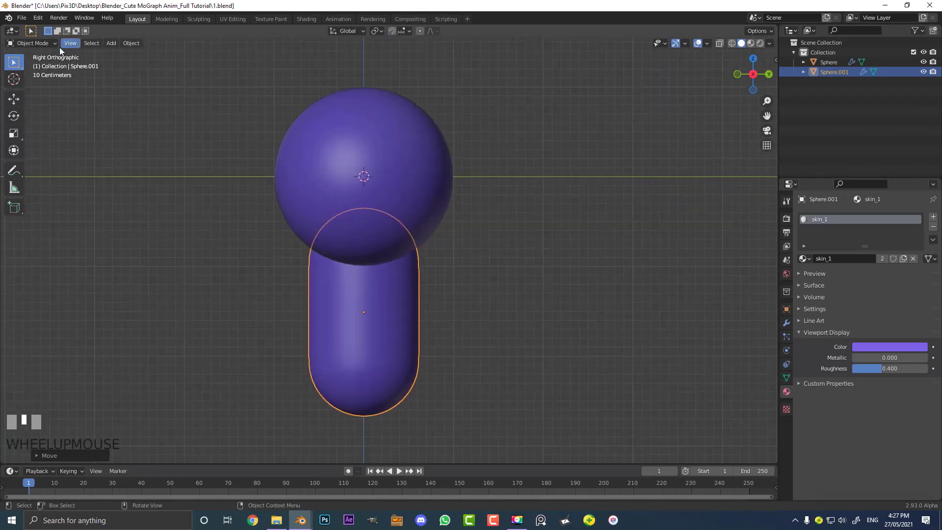
pyautogui.press('g')
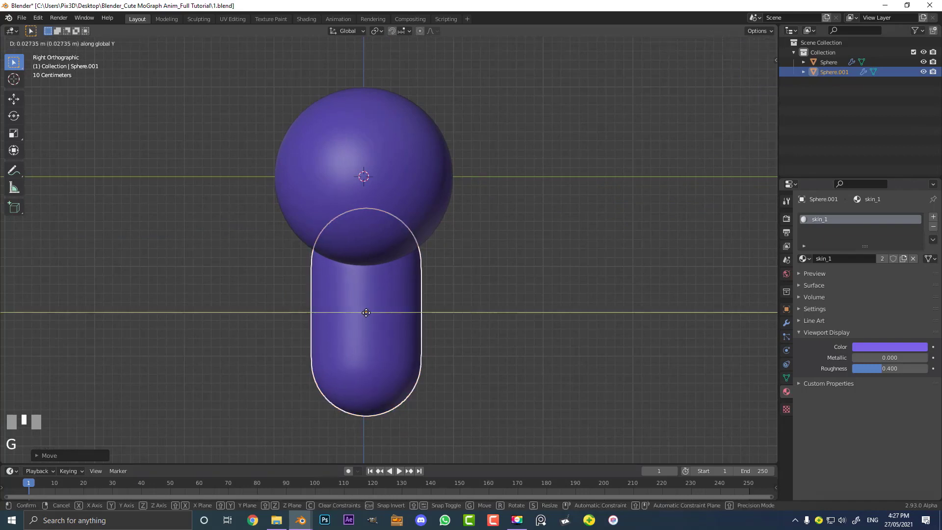
pyautogui.click(378, 316)
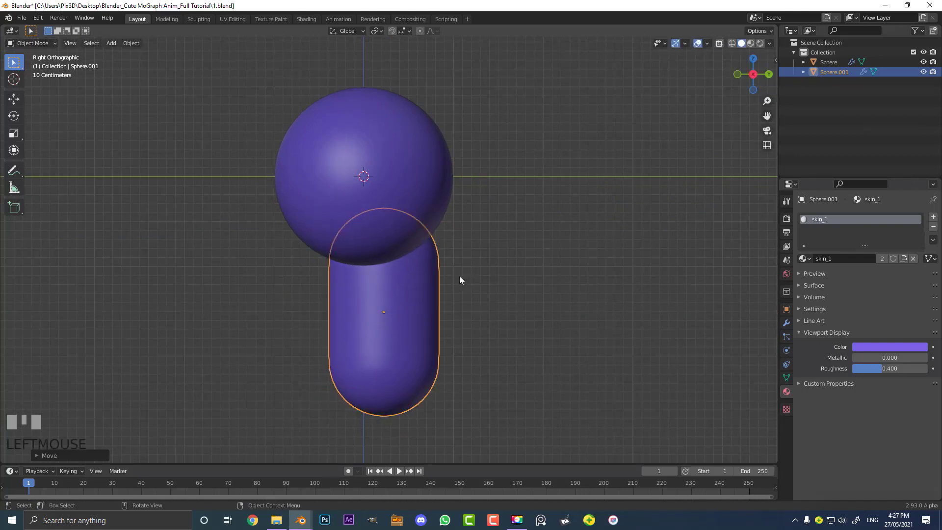
# Deselect everything and add a UV sphere at the head's center in the front view.
pyautogui.press('KP_1')
pyautogui.hotkey('alt', 'a')
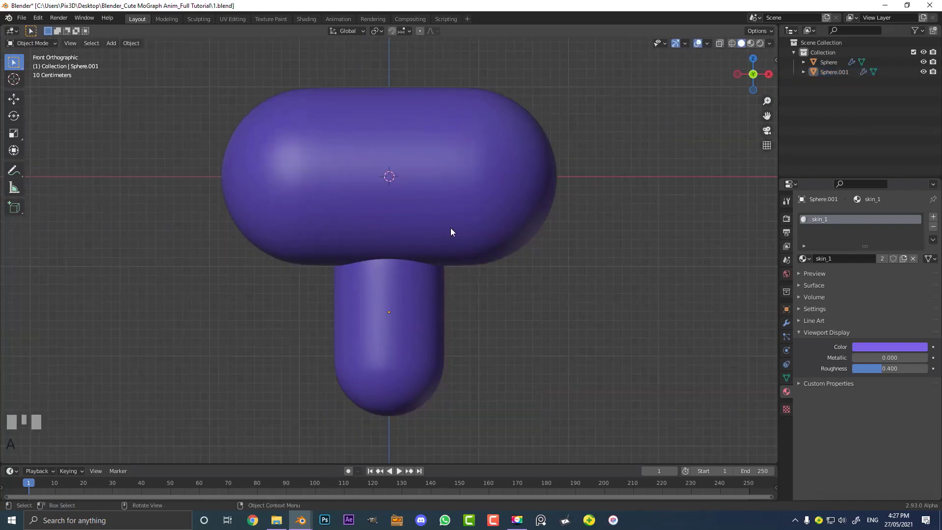
pyautogui.scroll(-1, 450, 228)
pyautogui.scroll(3, 416, 204)
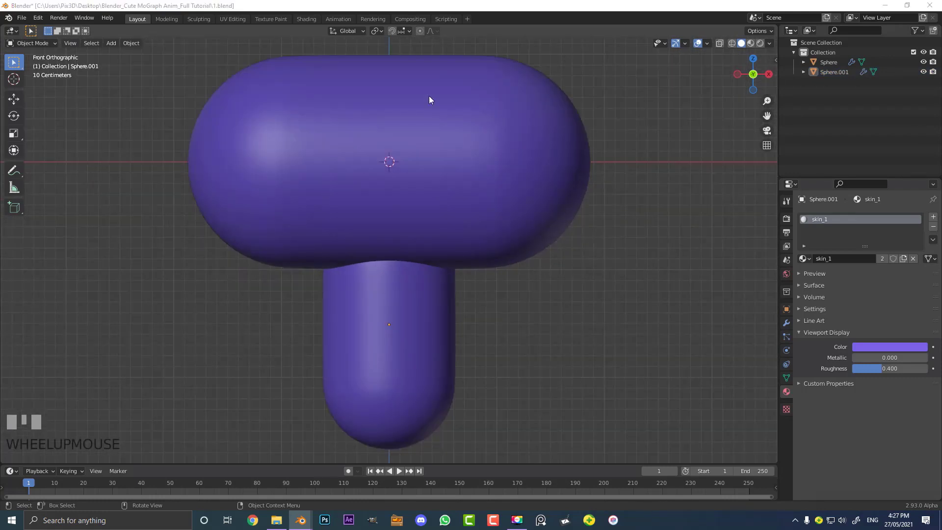
pyautogui.scroll(-2, 372, 147)
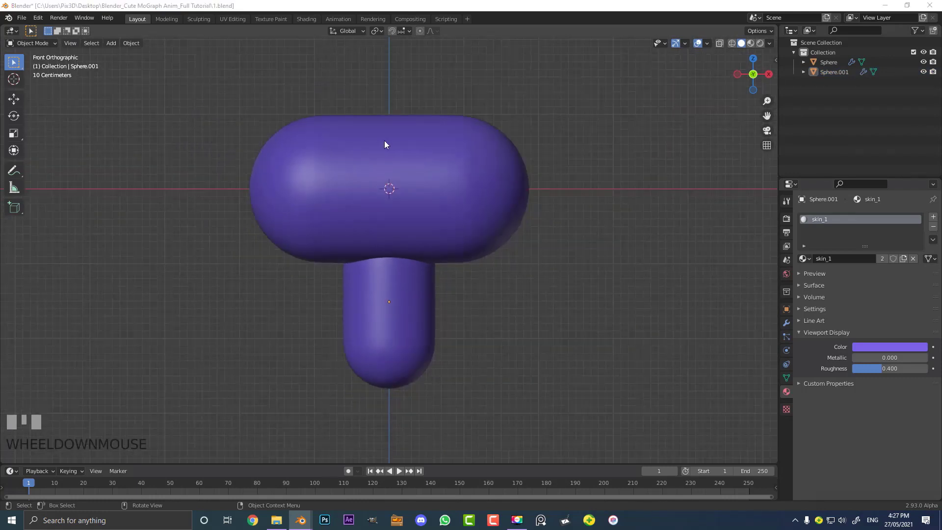
pyautogui.hotkey('shift', 'a')
pyautogui.moveTo(378, 101)
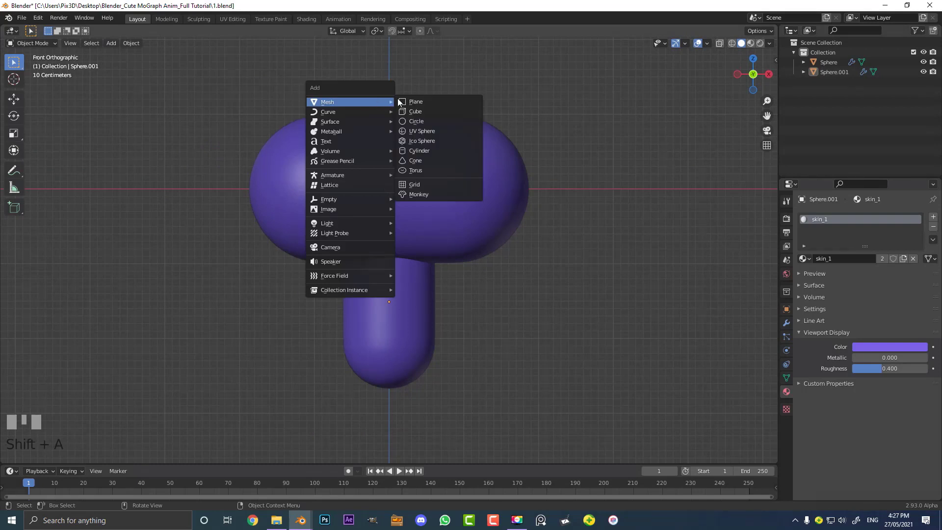
pyautogui.click(413, 130)
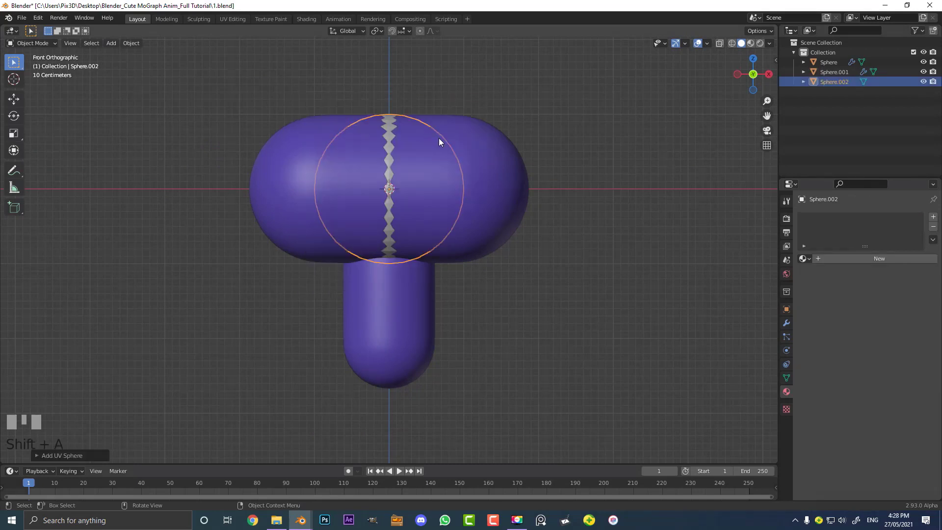
# Add a Subdivision Surface modifier to the new sphere.
pyautogui.click(786, 323)
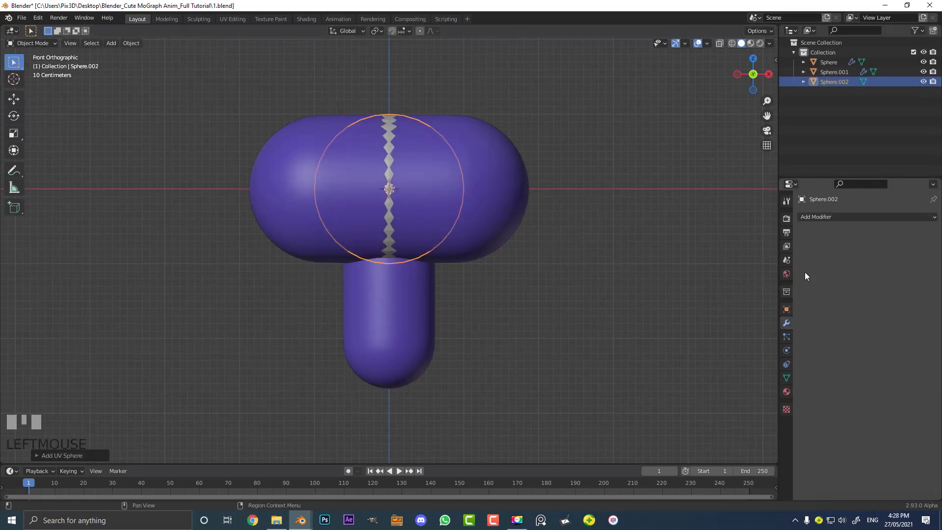
pyautogui.click(835, 217)
pyautogui.click(762, 396)
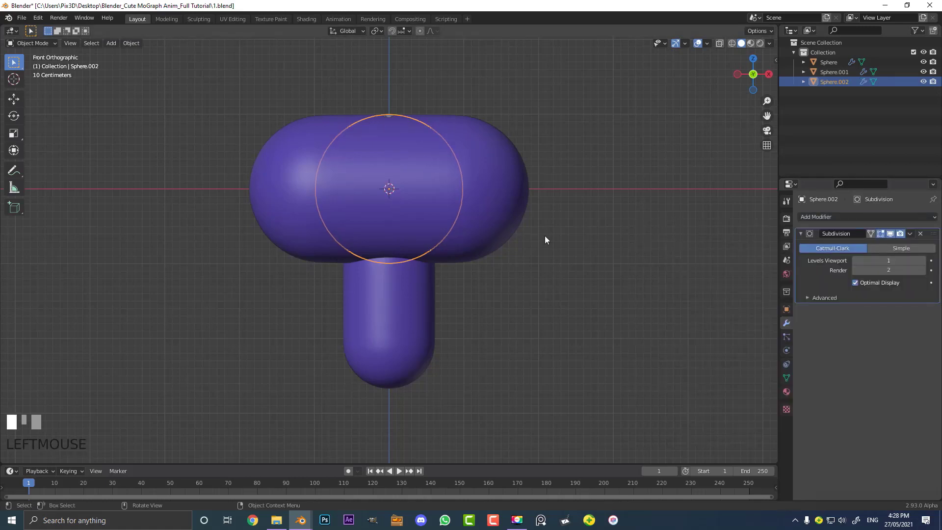
# Move the sphere out beside the head on the positive X side and shade it smooth.
pyautogui.press('g')
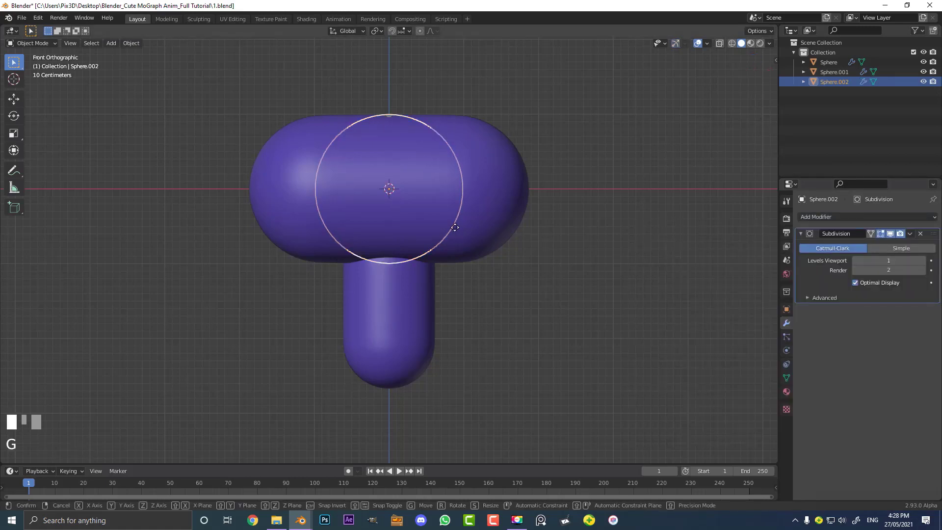
pyautogui.click(665, 200)
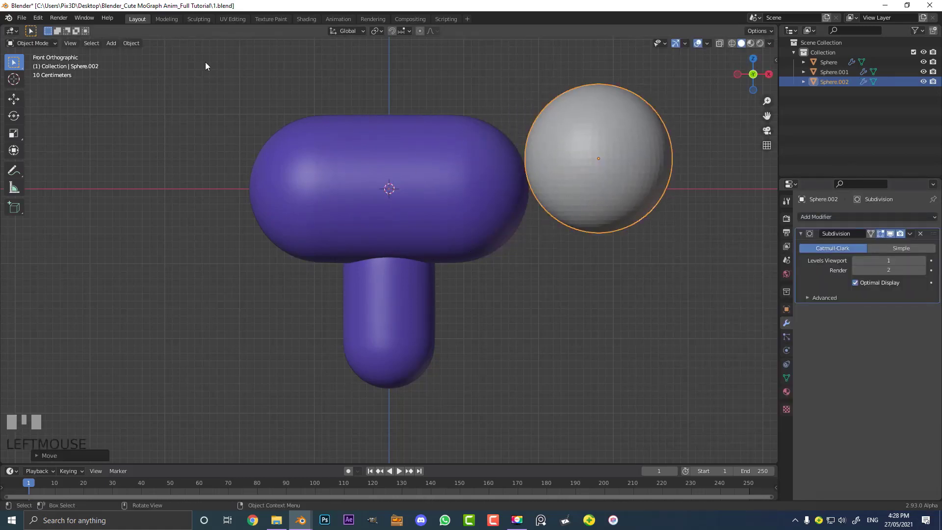
pyautogui.click(131, 45)
pyautogui.click(163, 240)
# Rotate the sphere's mesh 90 degrees around the X axis in Edit Mode so its pole faces the front.
pyautogui.keyDown('shift'); pyautogui.moveTo(587, 183); pyautogui.dragTo(416, 266, button='middle'); pyautogui.keyUp('shift')
pyautogui.scroll(1, 389, 185)
pyautogui.press('Tab')
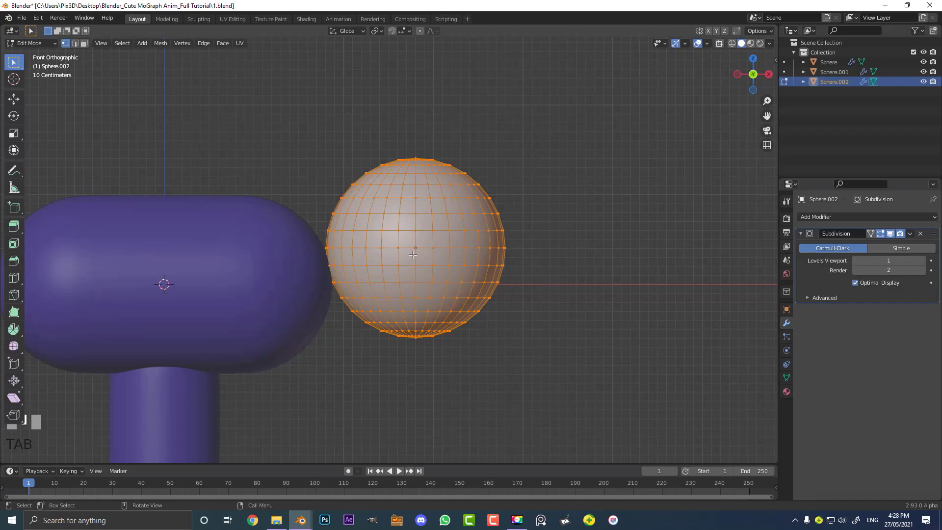
pyautogui.write('rx90')
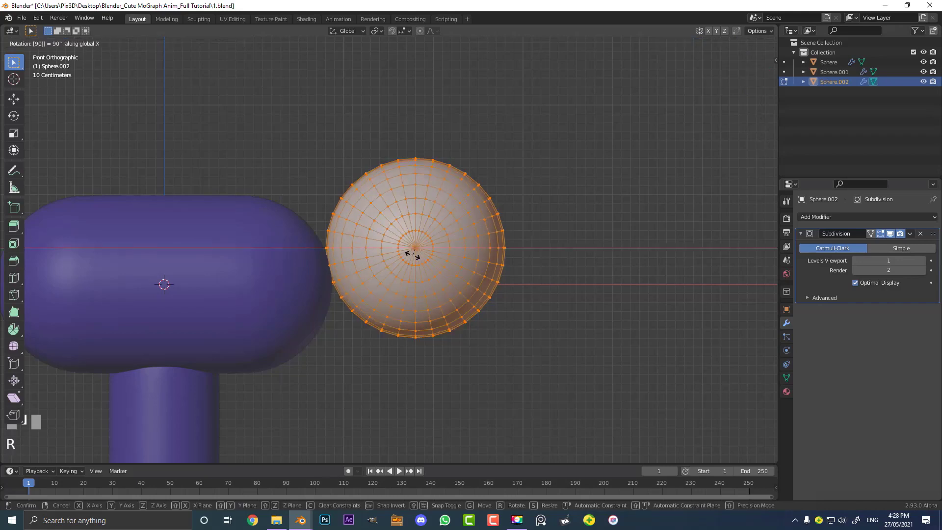
pyautogui.press('Return')
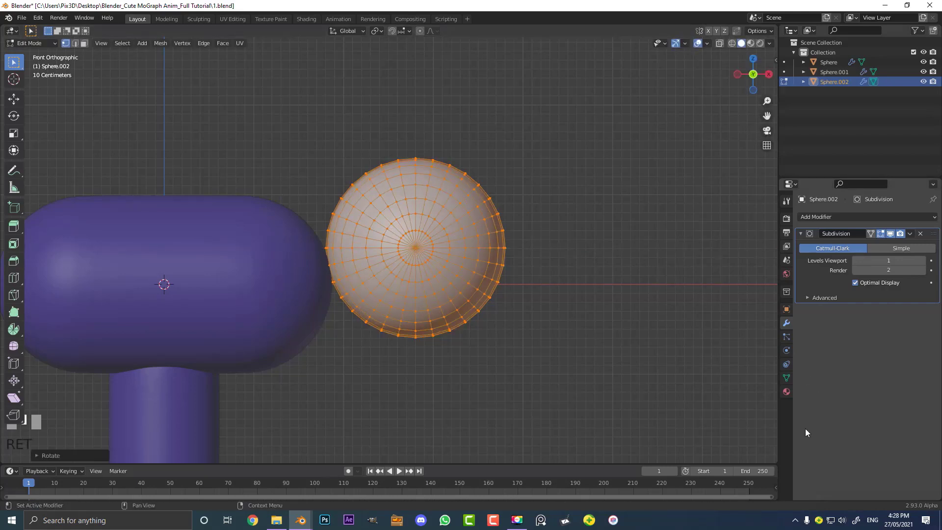
# Create a new material on the sphere and name it eye.
pyautogui.click(786, 392)
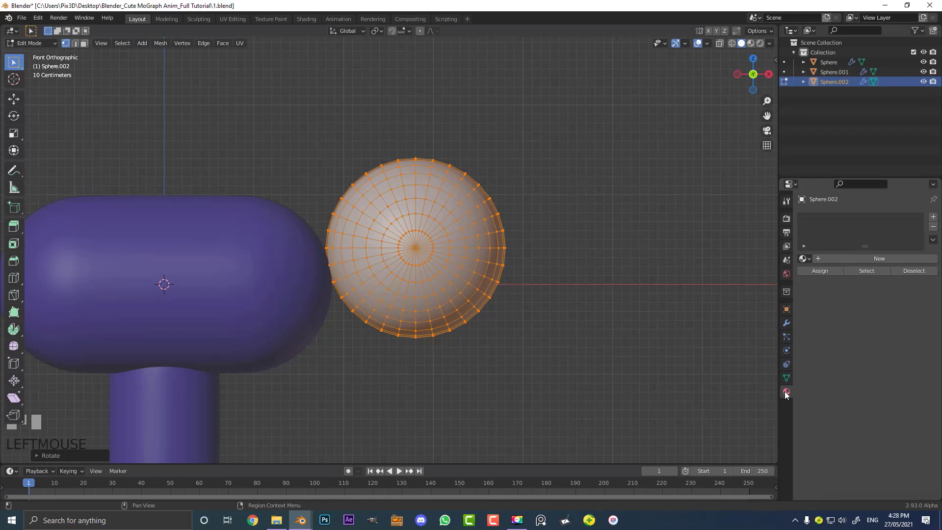
pyautogui.click(859, 257)
pyautogui.click(847, 258)
pyautogui.write('e')
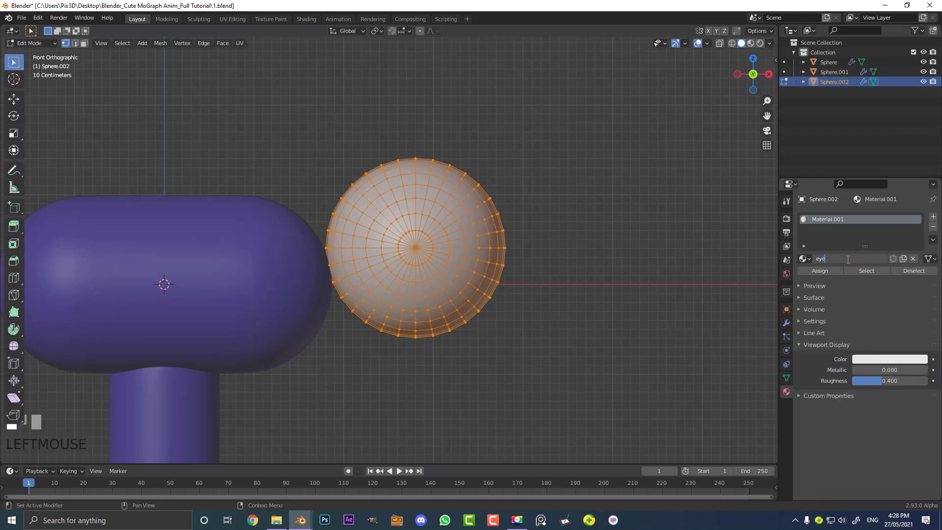
pyautogui.write('ye')
pyautogui.press('Return')
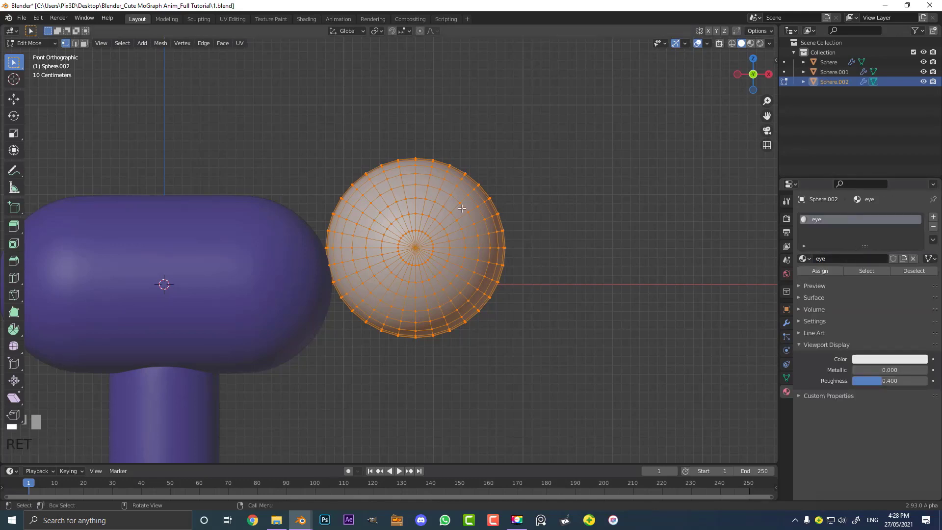
# Select the sphere's front pole vertex and grow the selection outward to the fifth ring of vertices.
pyautogui.scroll(1, 469, 256)
pyautogui.scroll(1, 469, 256)
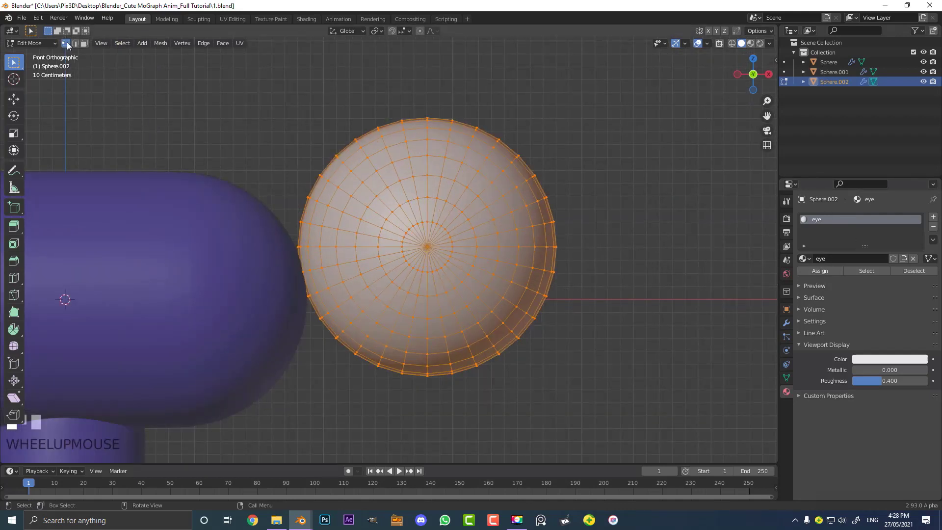
pyautogui.click(430, 247)
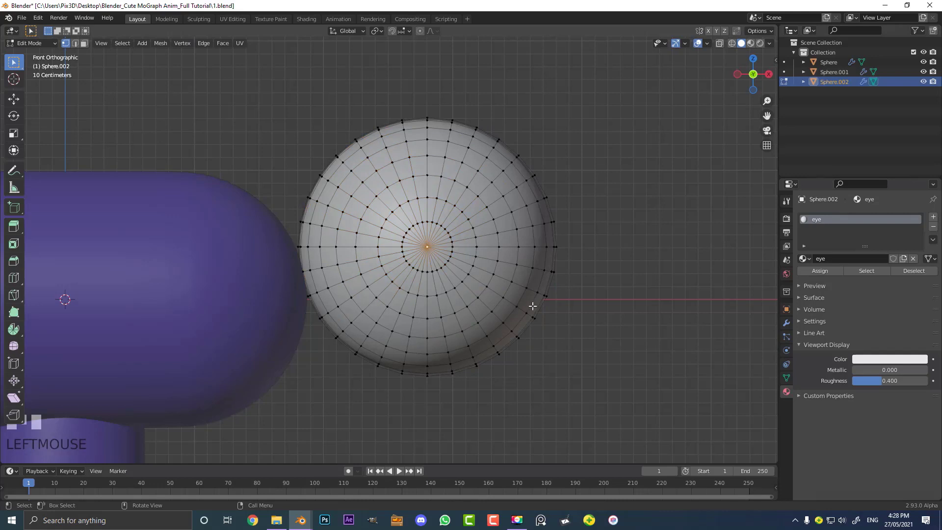
pyautogui.press('ctrl+KP_Add')
pyautogui.press('ctrl+KP_Add')
pyautogui.press('ctrl+KP_Add')
pyautogui.press('ctrl+KP_Add')
pyautogui.press('ctrl+KP_Add')
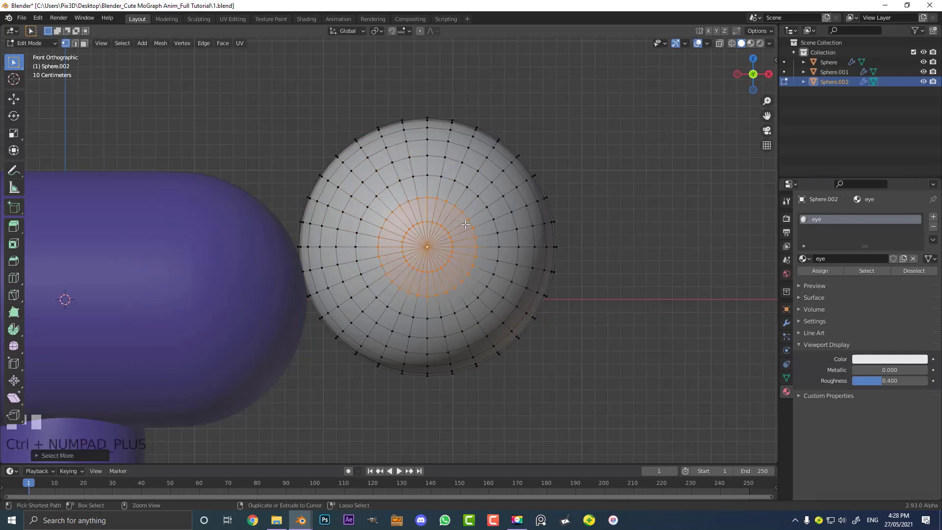
pyautogui.press('ctrl+KP_Add')
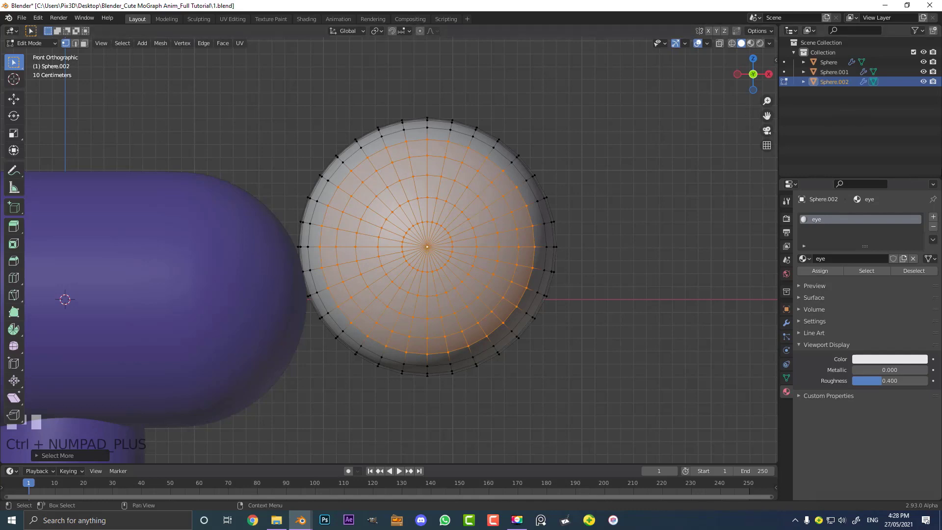
# Add a second material slot to the sphere with a new material named puple.
pyautogui.click(932, 218)
pyautogui.click(864, 278)
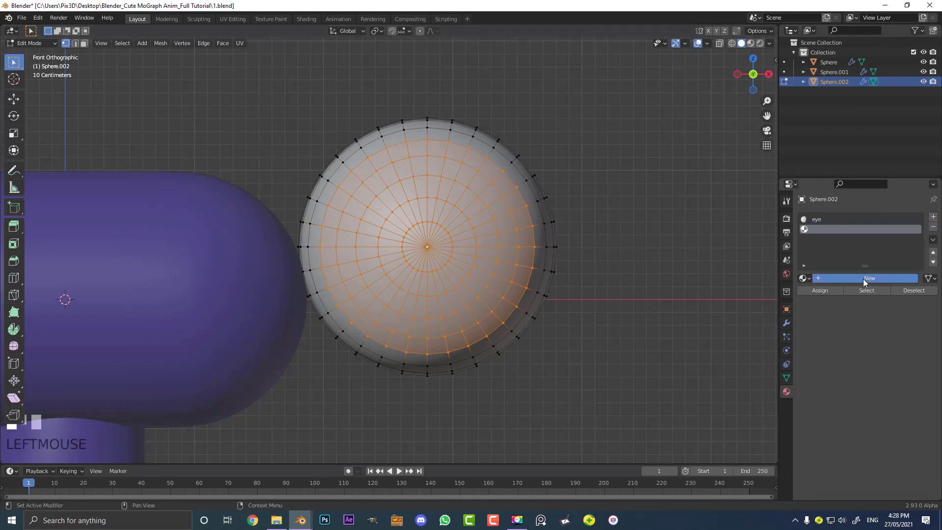
pyautogui.click(837, 277)
pyautogui.write('puple')
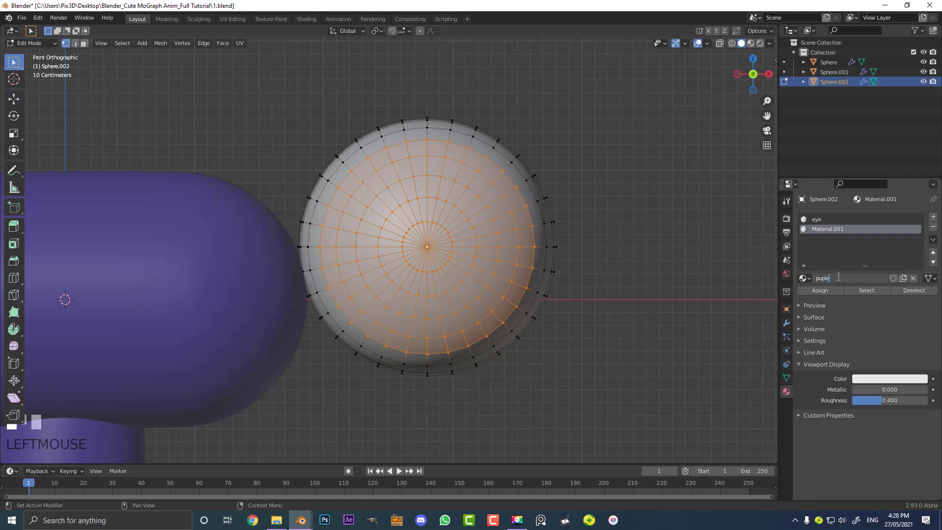
pyautogui.press('Return')
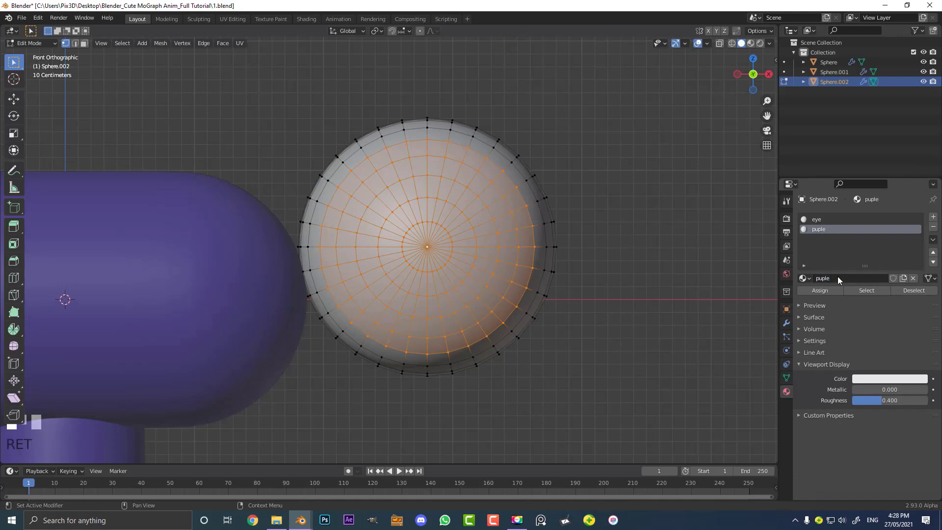
# Assign the puple material to the selected front faces and set its viewport display color to black.
pyautogui.click(817, 290)
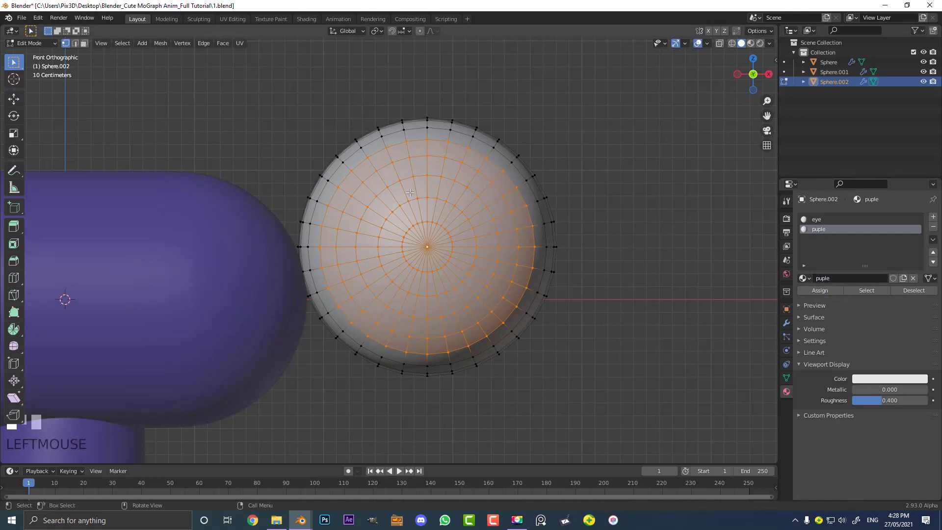
pyautogui.click(876, 379)
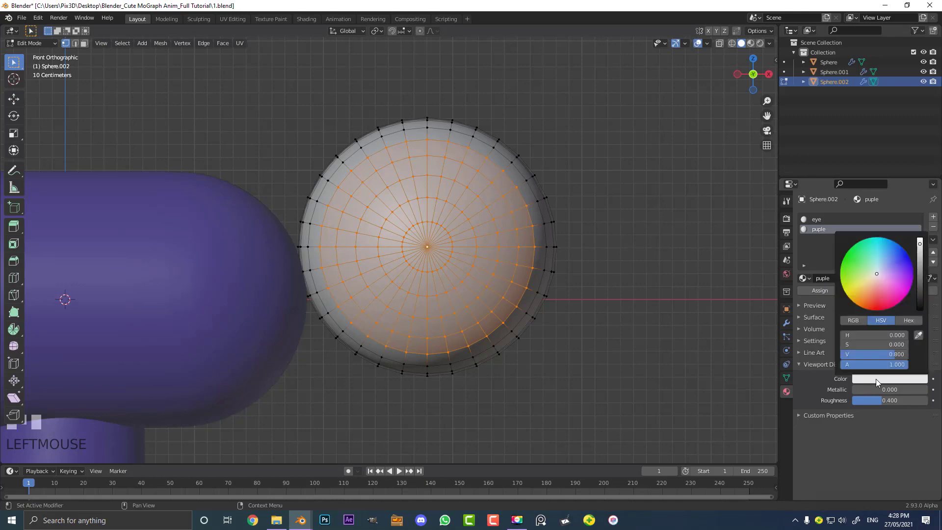
pyautogui.moveTo(921, 289); pyautogui.dragTo(920, 306)
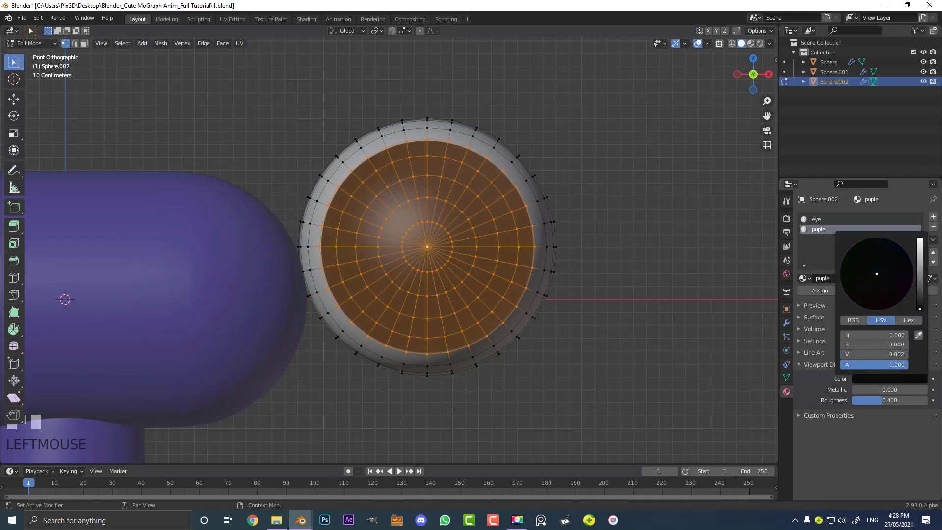
# Return to Object Mode, move the eye sphere over the right half of the head and scale it down within the head's outline.
pyautogui.moveTo(402, 280); pyautogui.dragTo(490, 254, button='middle')
pyautogui.press('Tab')
pyautogui.press('KP_1')
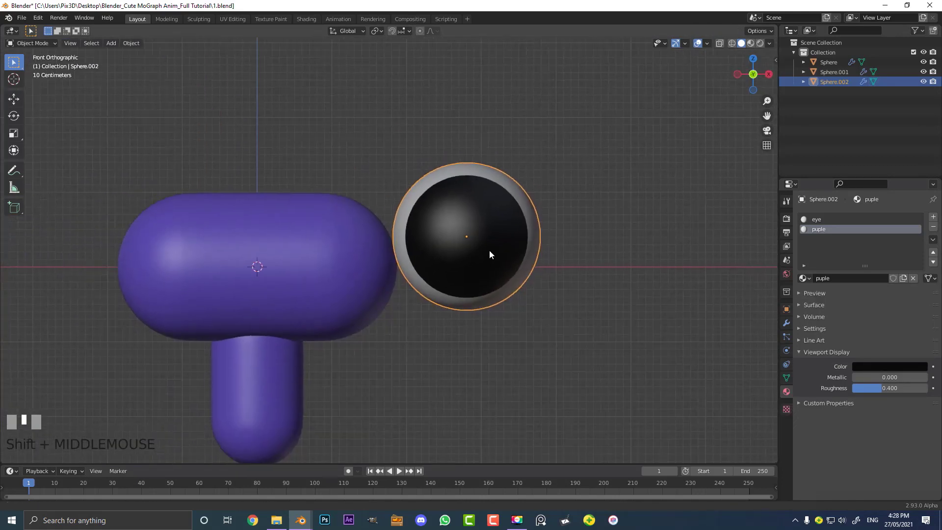
pyautogui.scroll(2, 489, 254)
pyautogui.press('g')
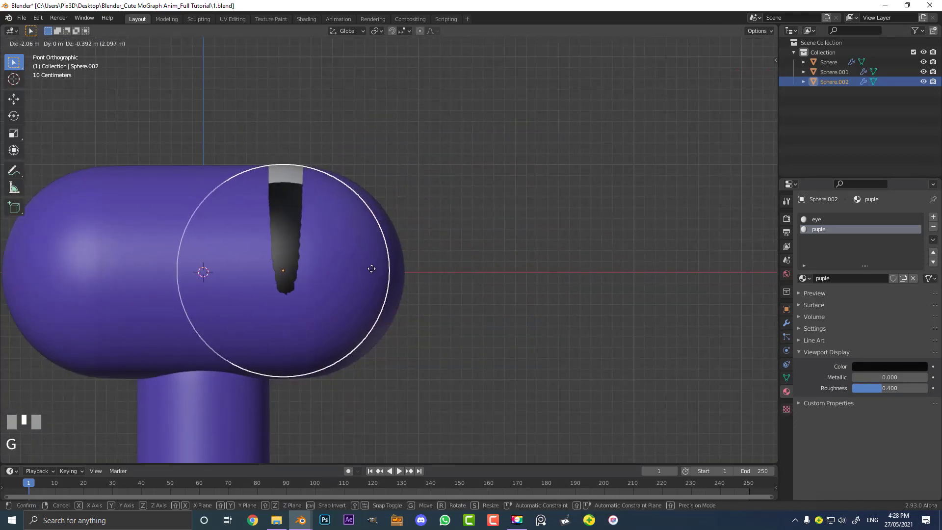
pyautogui.click(374, 269)
pyautogui.press('s')
pyautogui.click(421, 331)
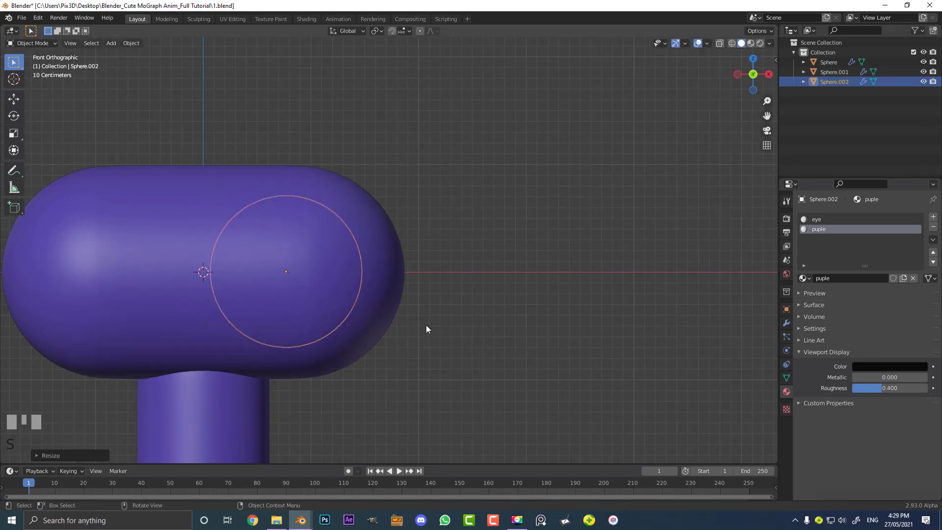
# Move the eye forward along the Y axis until its pupil and white rim protrude from the head's front.
pyautogui.press('g')
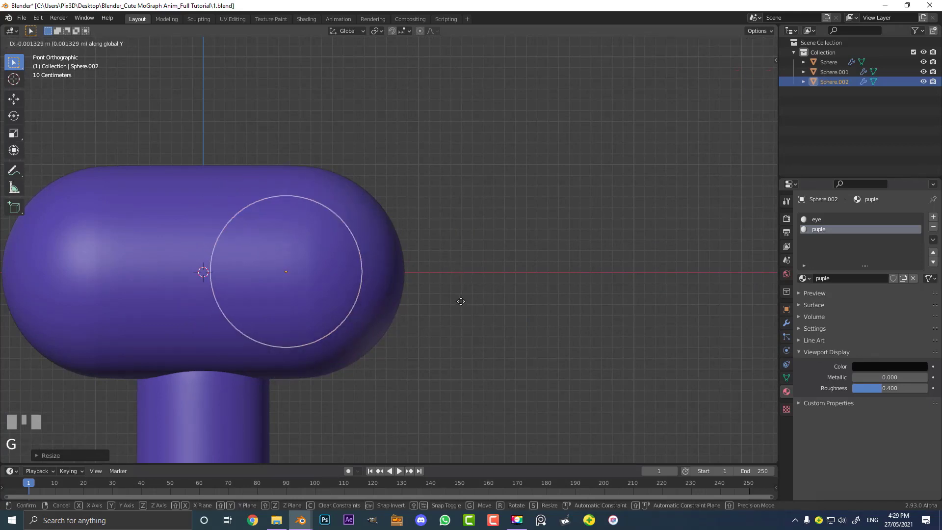
pyautogui.click(473, 254)
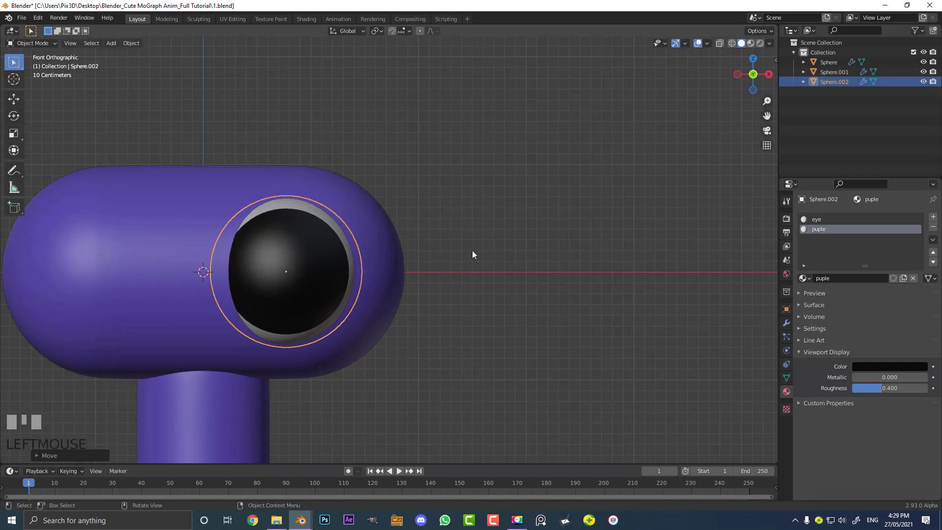
pyautogui.moveTo(473, 254); pyautogui.dragTo(392, 280, button='middle')
pyautogui.press('g')
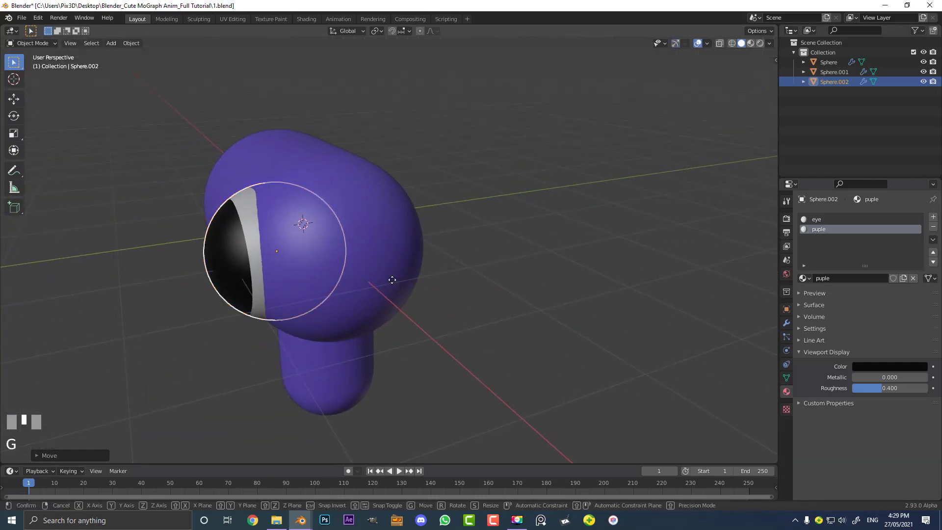
pyautogui.press('y')
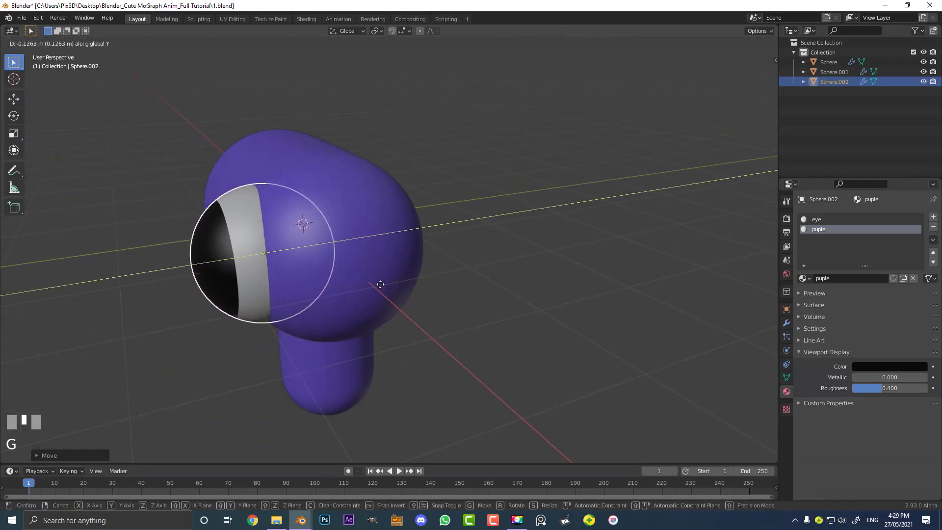
pyautogui.click(382, 281)
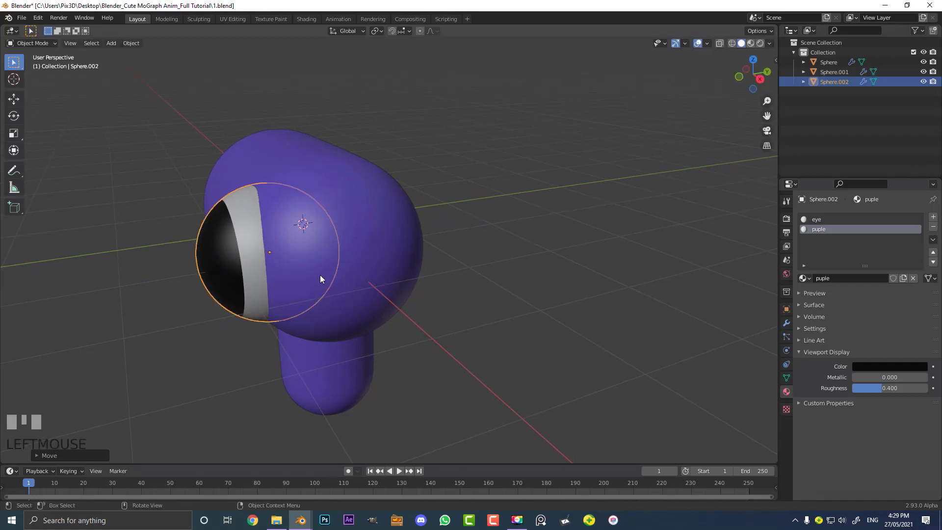
pyautogui.moveTo(320, 273); pyautogui.dragTo(413, 294, button='middle')
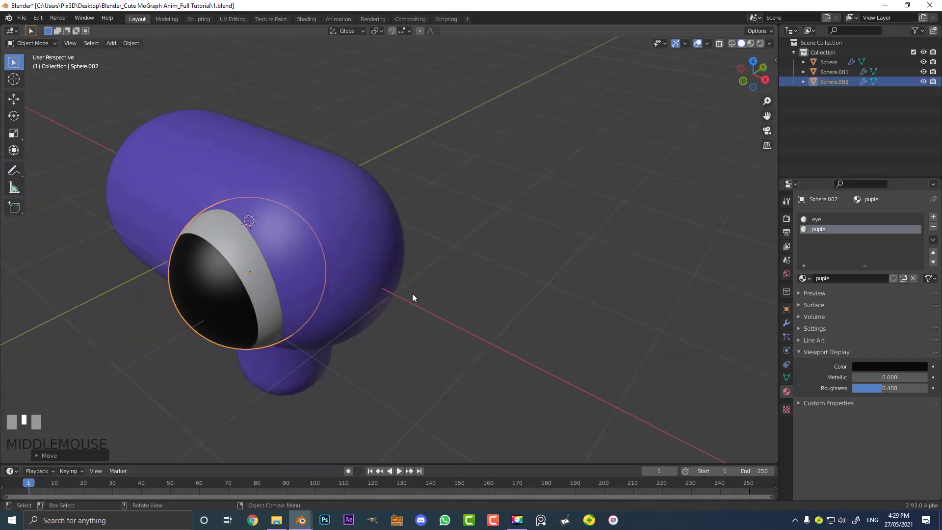
pyautogui.press('g')
pyautogui.press('y')
pyautogui.click(413, 290)
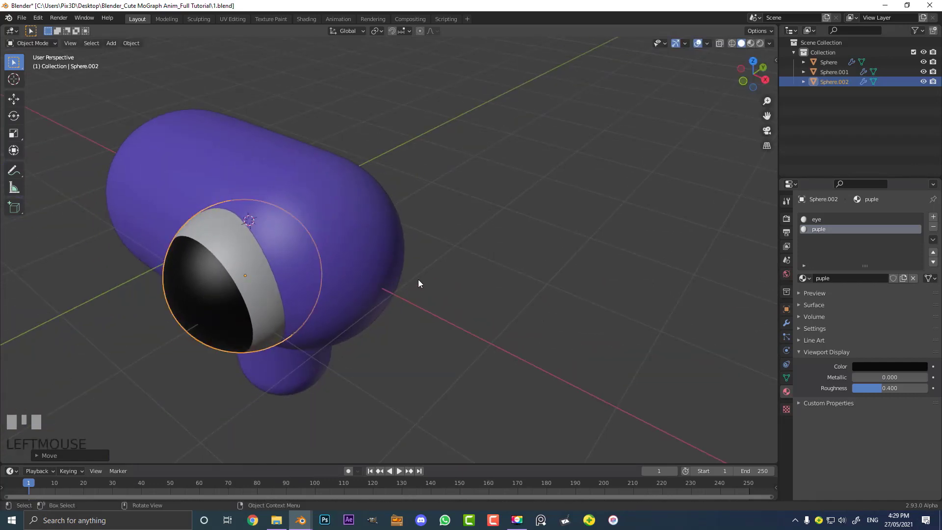
# Scale the eye up slightly and move it a little farther forward along the Y axis.
pyautogui.press('KP_1')
pyautogui.keyDown('ctrl'); pyautogui.scroll(2, 414, 252); pyautogui.keyUp('ctrl')
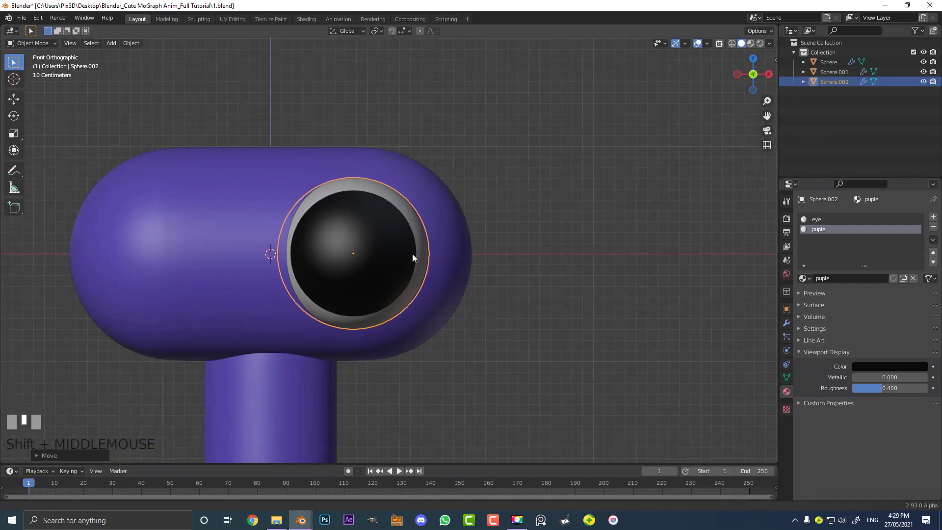
pyautogui.scroll(2, 383, 246)
pyautogui.press('s')
pyautogui.click(423, 290)
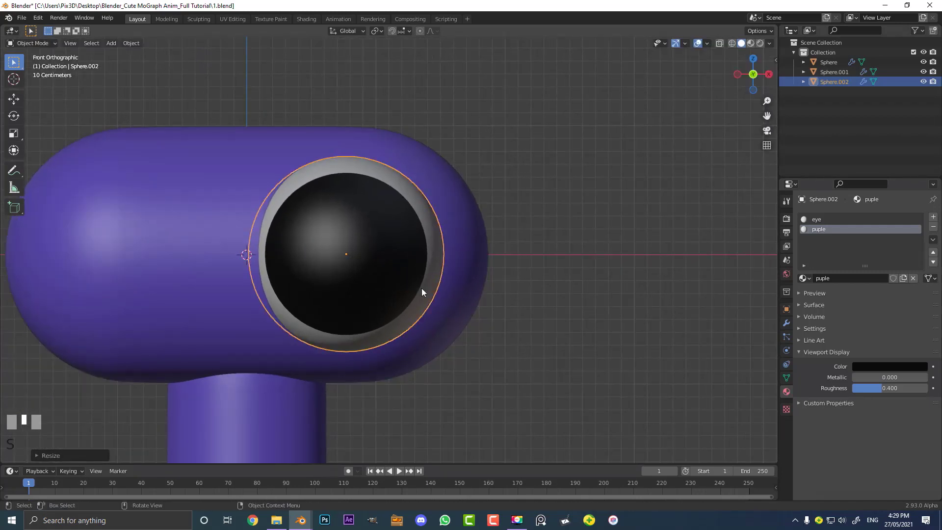
pyautogui.moveTo(423, 290); pyautogui.dragTo(248, 267, button='middle')
pyautogui.press('g')
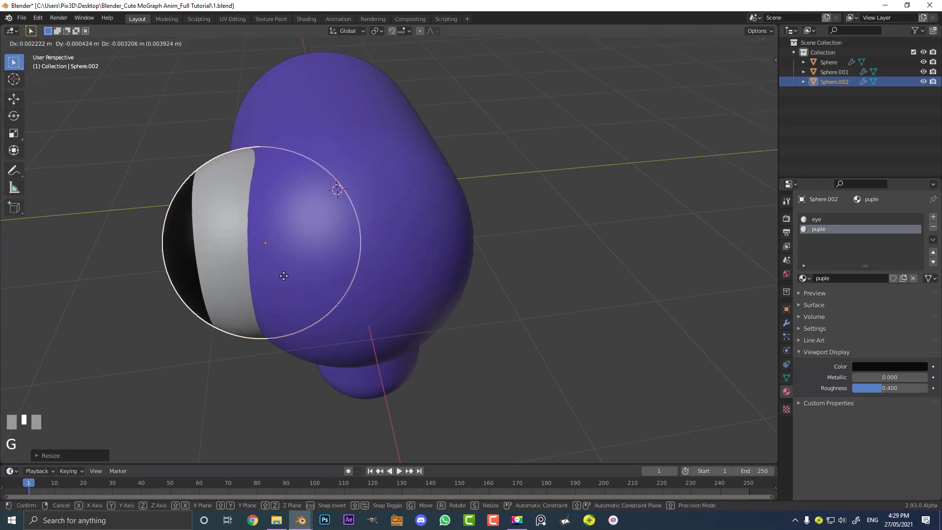
pyautogui.press('y')
pyautogui.click(284, 280)
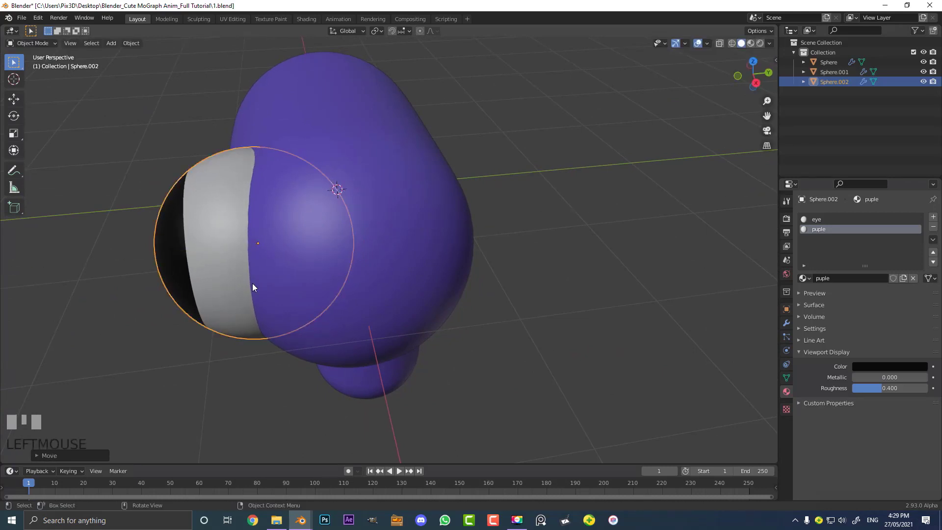
# Add a Mirror modifier to the eye on the X axis, using the head object Sphere as the mirror object.
pyautogui.press('KP_1')
pyautogui.keyDown('shift'); pyautogui.click(369, 246); pyautogui.keyUp('shift')
pyautogui.click(363, 256)
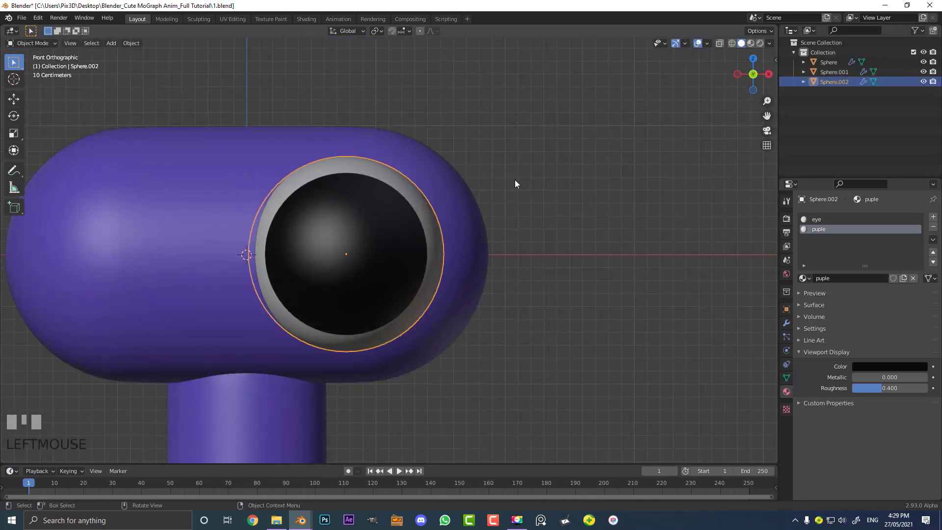
pyautogui.keyDown('shift'); pyautogui.moveTo(349, 254); pyautogui.dragTo(426, 239, button='middle'); pyautogui.keyUp('shift')
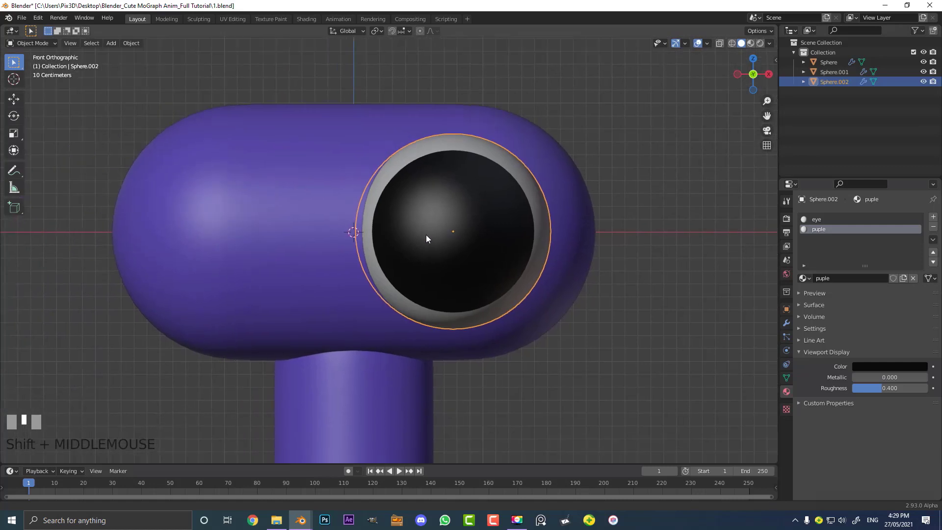
pyautogui.click(786, 322)
pyautogui.press('g')
pyautogui.rightClick(420, 245)
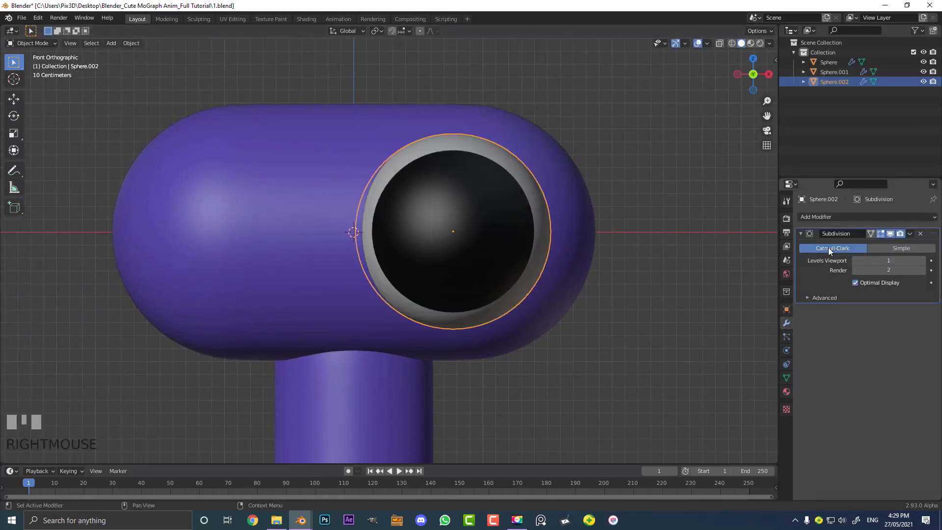
pyautogui.click(810, 217)
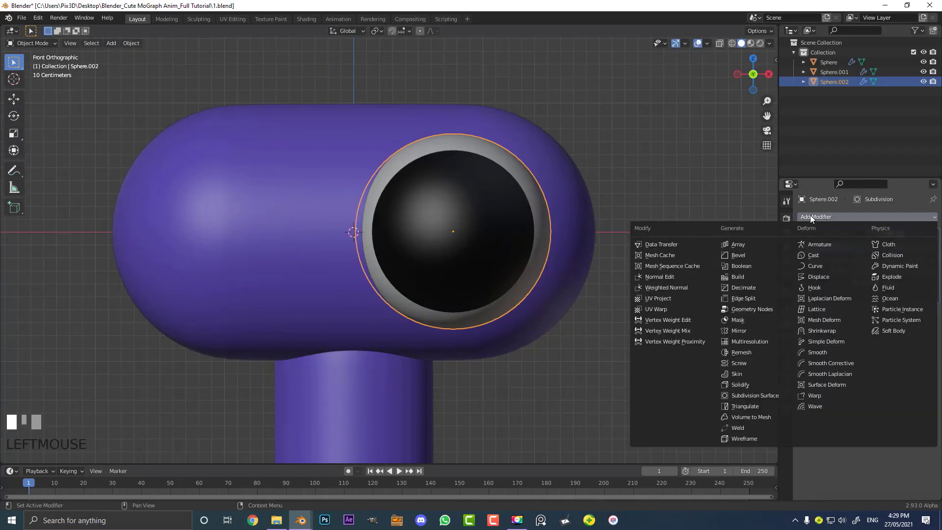
pyautogui.click(741, 331)
pyautogui.scroll(-3, 664, 353)
pyautogui.click(921, 362)
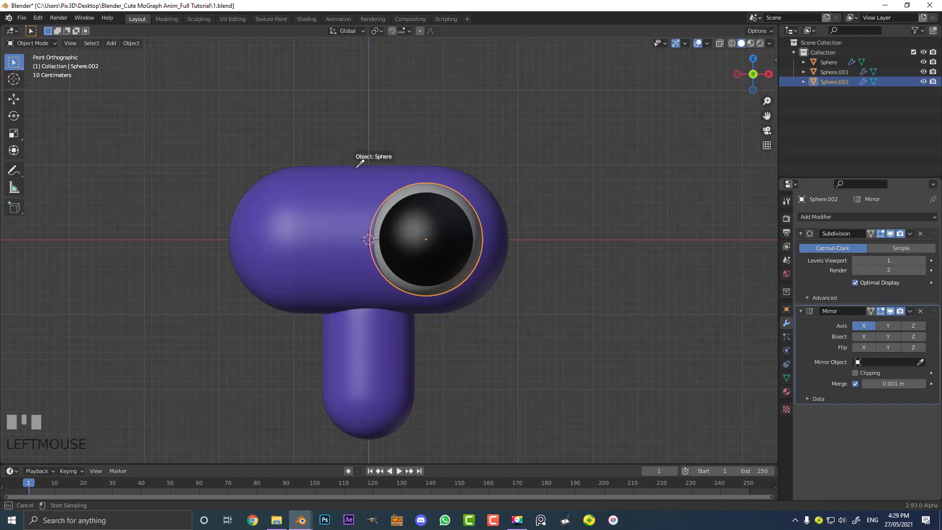
pyautogui.click(315, 173)
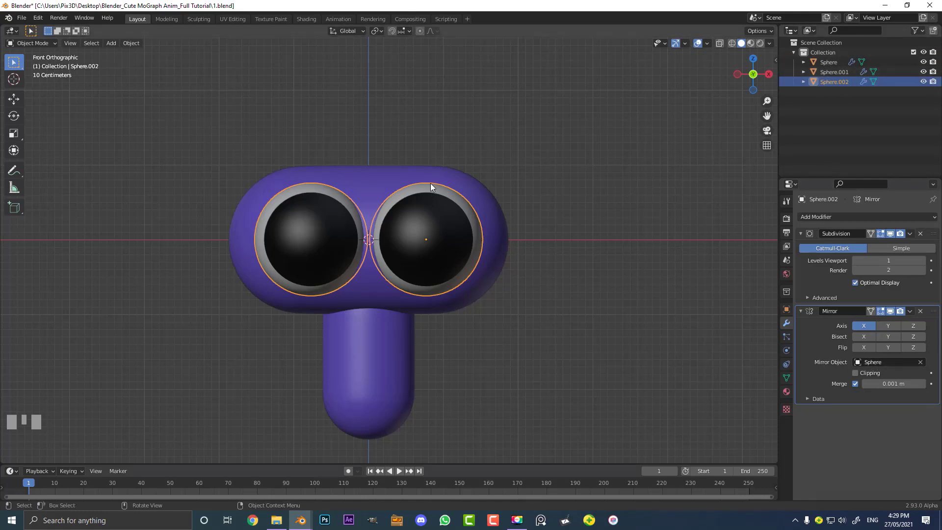
# In Edit Mode, select all of the eye's geometry and duplicate it in place.
pyautogui.scroll(1, 431, 185)
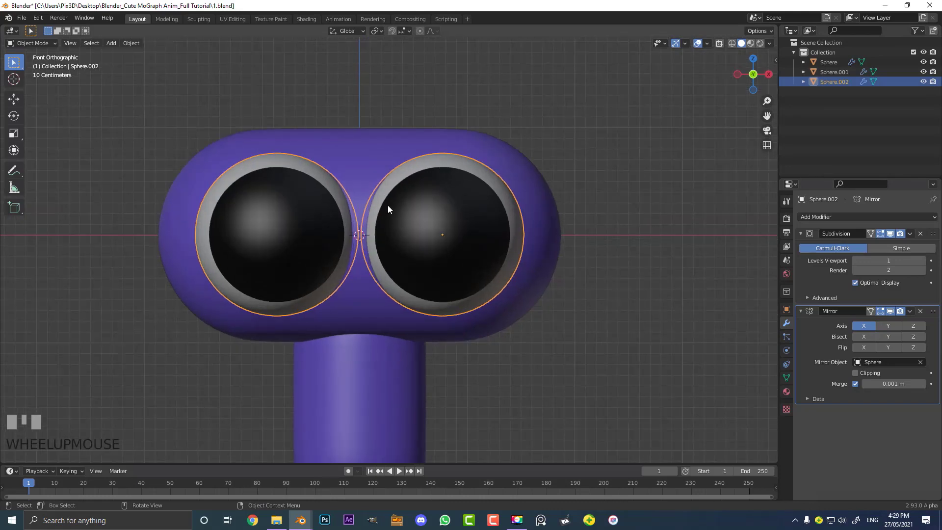
pyautogui.press('q')
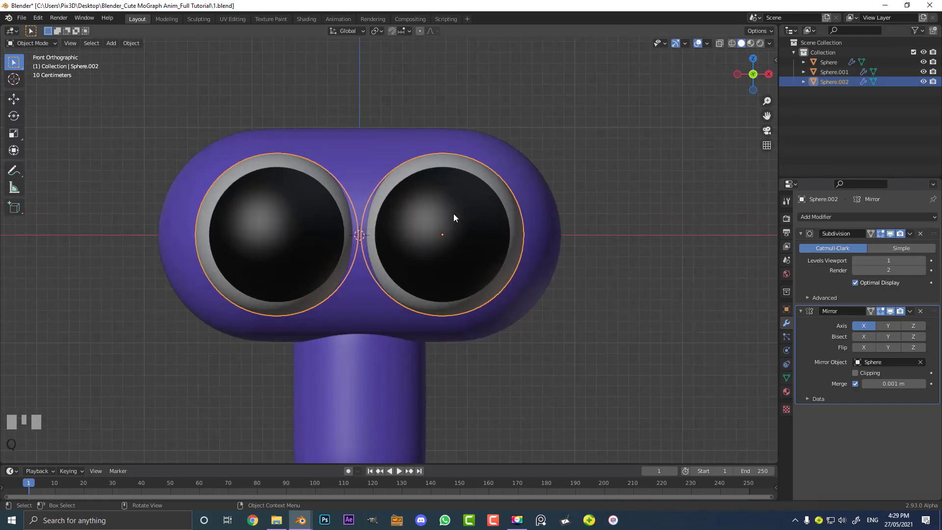
pyautogui.hotkey('alt', 'a')
pyautogui.scroll(2, 466, 210)
pyautogui.keyDown('shift'); pyautogui.moveTo(467, 210); pyautogui.dragTo(428, 230, button='middle'); pyautogui.keyUp('shift')
pyautogui.click(477, 185)
pyautogui.scroll(-3, 469, 215)
pyautogui.press('Tab')
pyautogui.scroll(3, 427, 231)
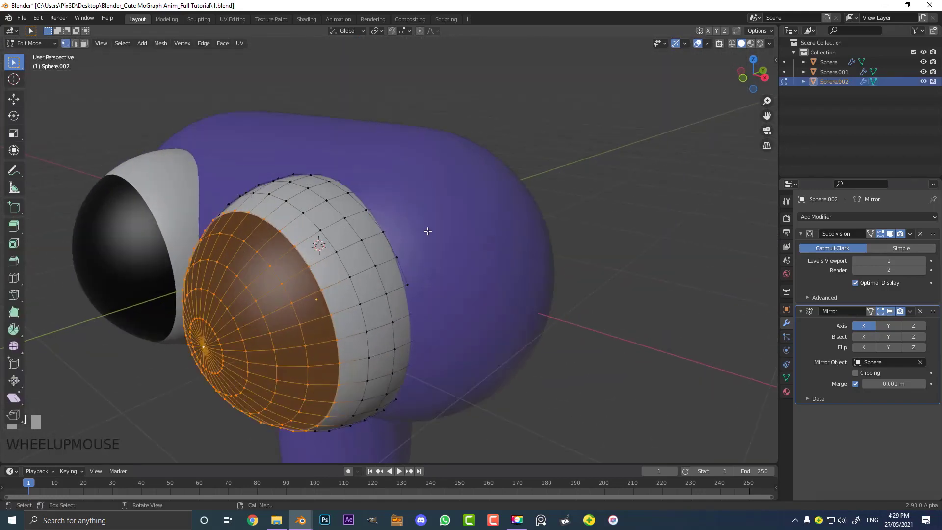
pyautogui.press('a')
pyautogui.moveTo(366, 258); pyautogui.dragTo(394, 236, button='middle')
pyautogui.hotkey('shift', 'd')
pyautogui.rightClick(530, 327)
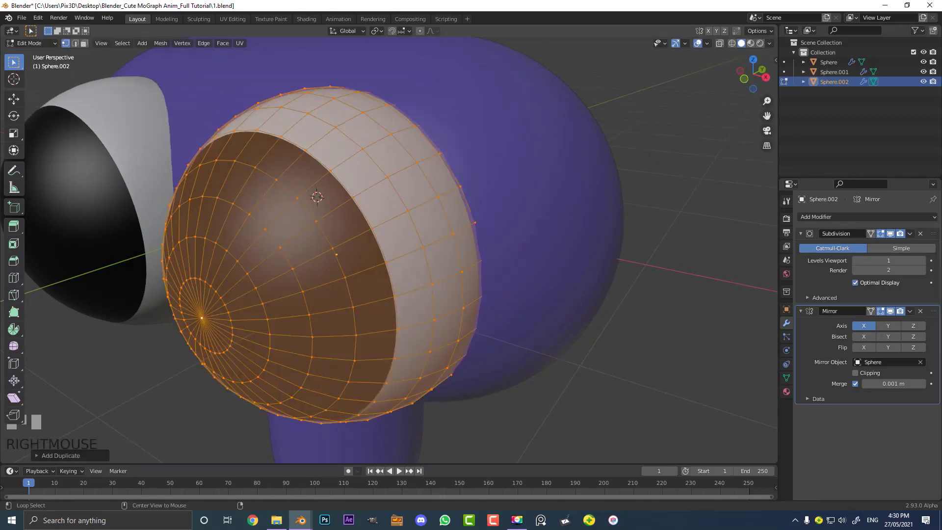
# Fatten the duplicated eye geometry outward by about 0.014 m and separate the selection into its own object.
pyautogui.hotkey('alt', 's')
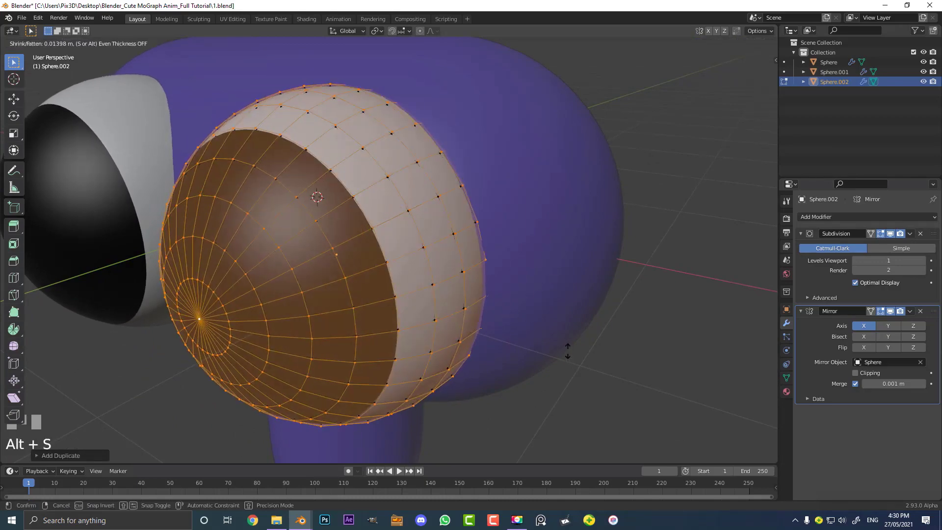
pyautogui.click(568, 350)
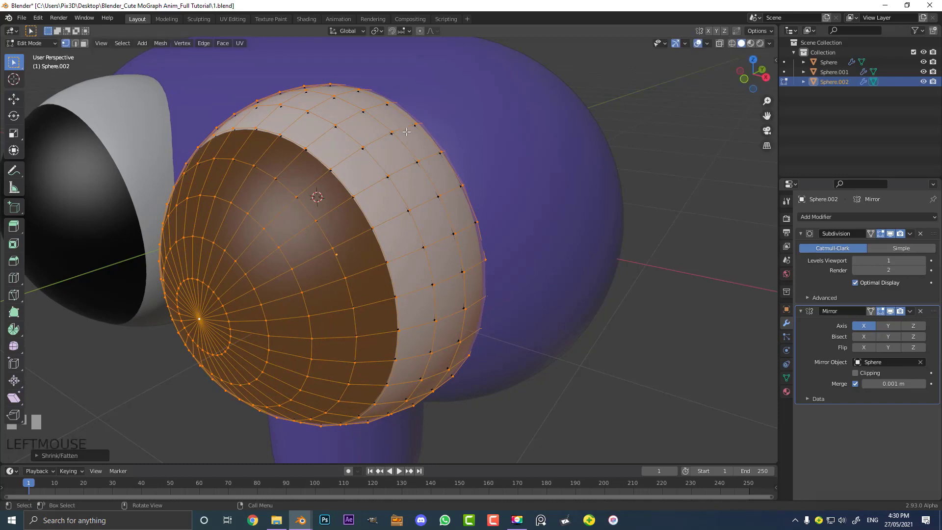
pyautogui.press('p')
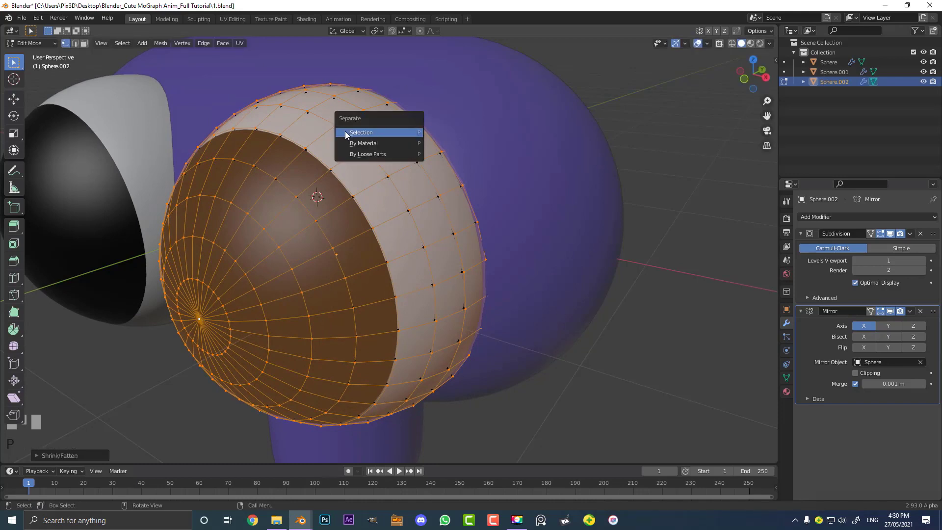
pyautogui.click(360, 132)
pyautogui.press('Tab')
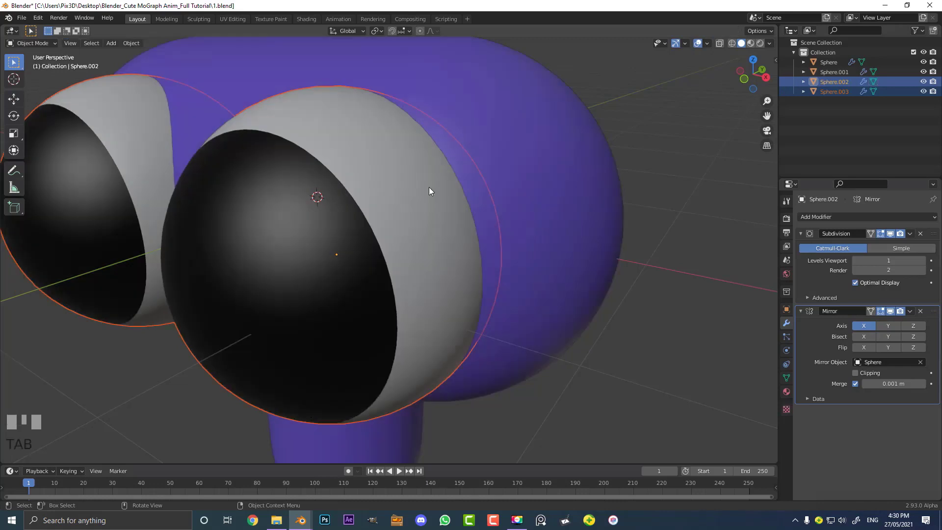
# Select only the separated eye shell, remove its puple and eye material slots, and give it the existing skin_1 material.
pyautogui.scroll(-3, 268, 197)
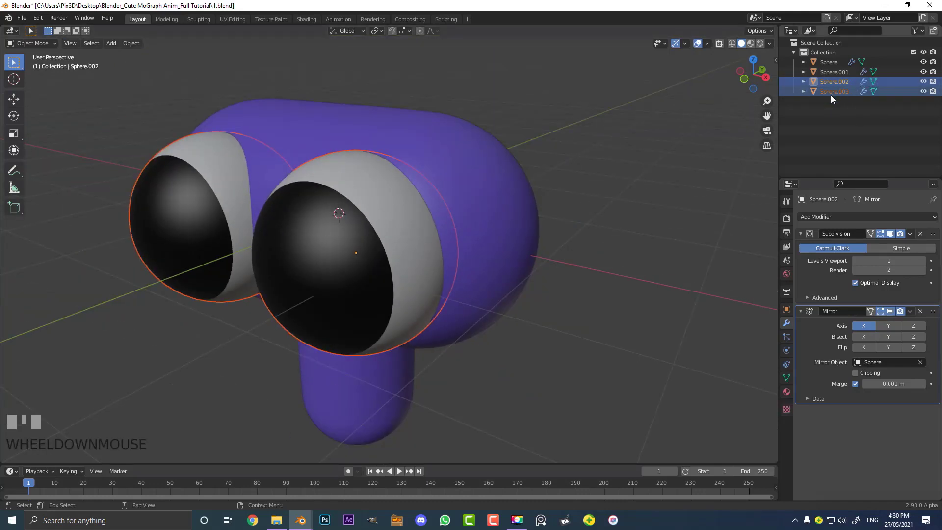
pyautogui.click(843, 93)
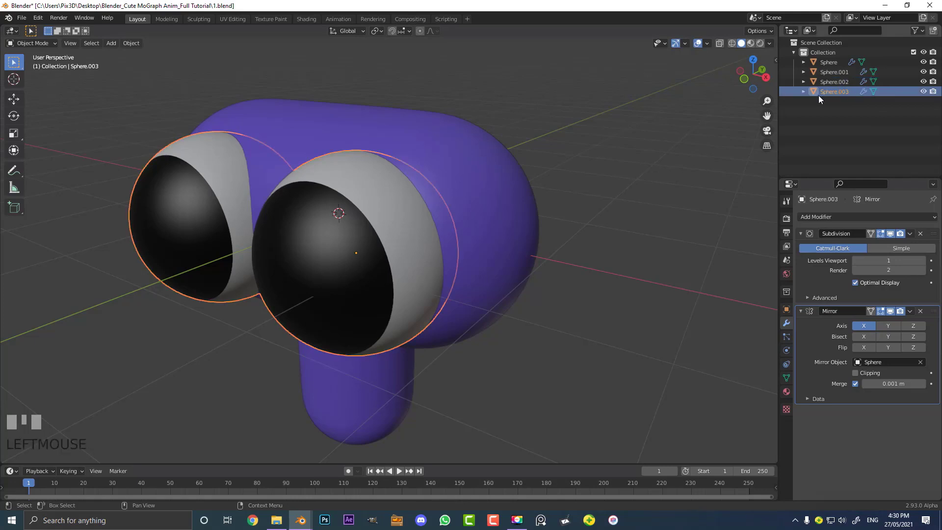
pyautogui.scroll(2, 386, 293)
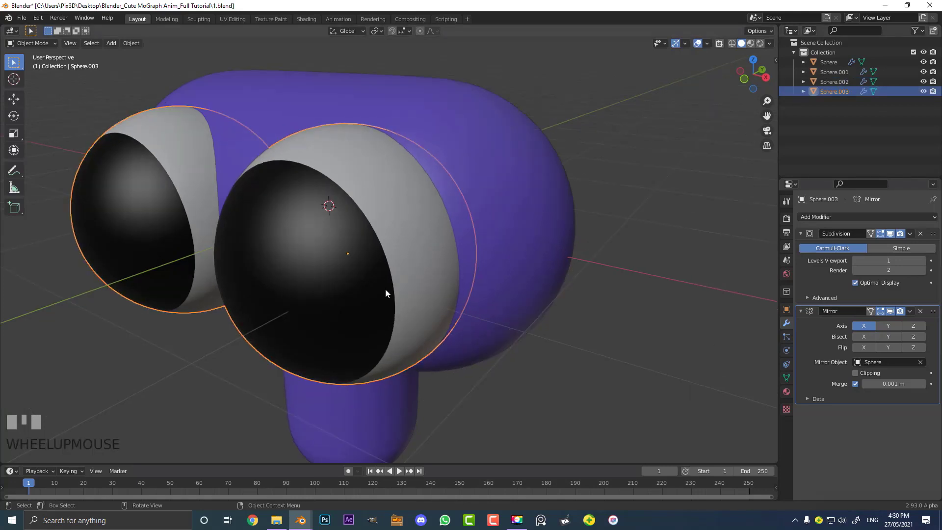
pyautogui.click(842, 92)
pyautogui.press('g')
pyautogui.rightClick(579, 240)
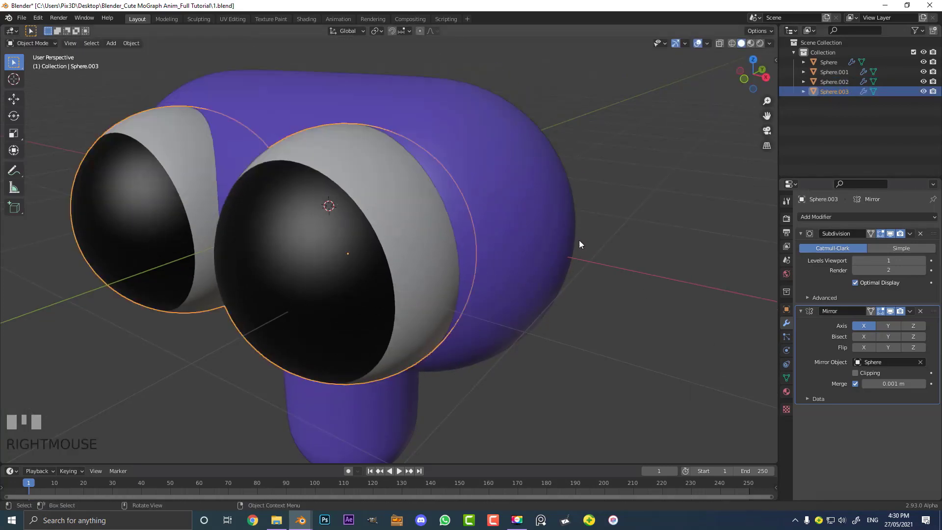
pyautogui.click(786, 392)
pyautogui.click(934, 228)
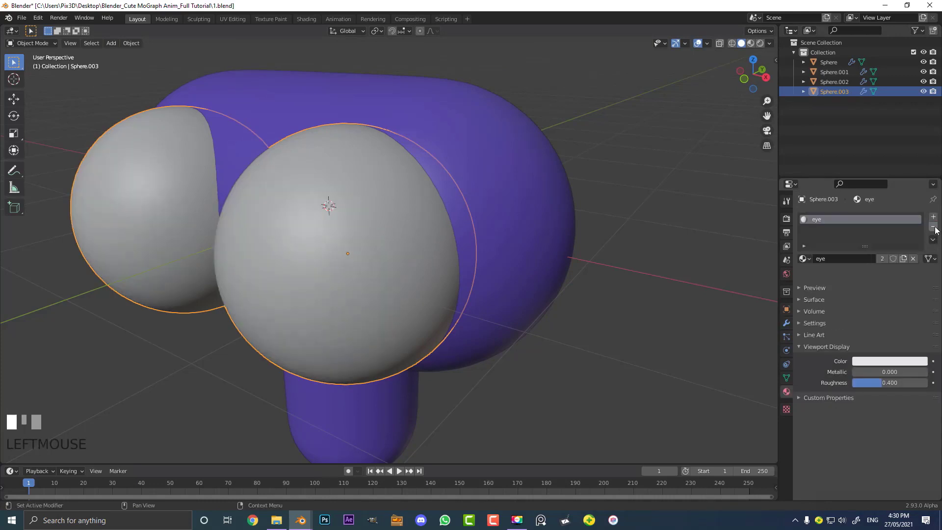
pyautogui.click(934, 229)
pyautogui.click(805, 258)
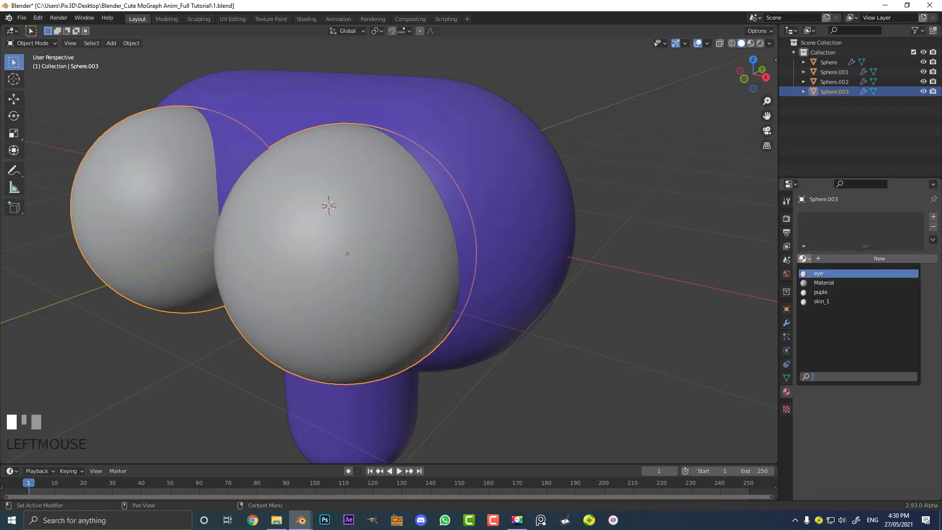
pyautogui.click(825, 302)
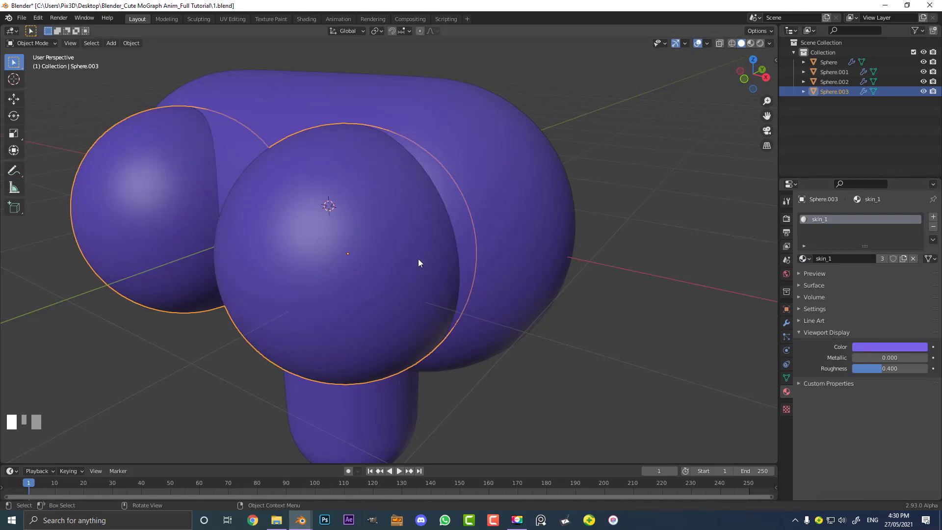
# In Edit Mode, delete the lower half of the eye shell's geometry, selecting it through the mesh from the right side view.
pyautogui.press('Tab')
pyautogui.press('KP_3')
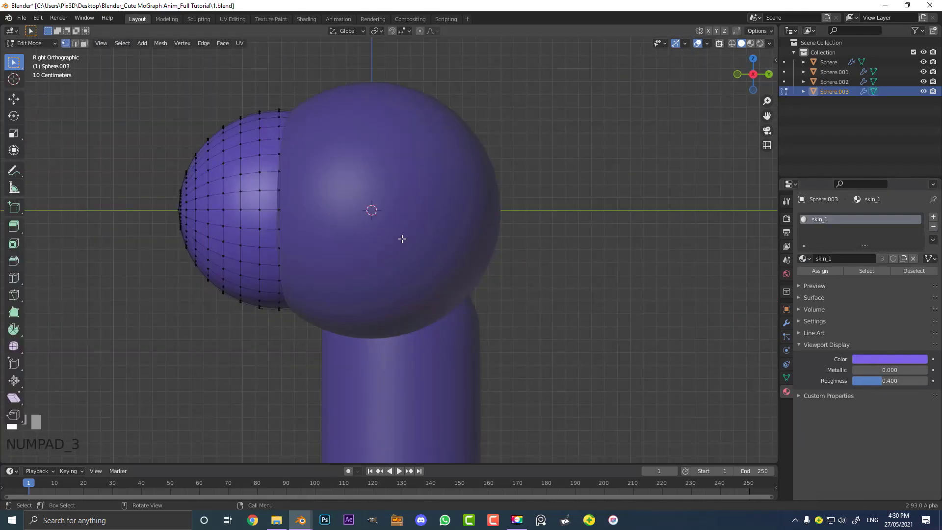
pyautogui.keyDown('shift'); pyautogui.moveTo(402, 239); pyautogui.dragTo(370, 210, button='middle'); pyautogui.keyUp('shift')
pyautogui.scroll(2, 421, 210)
pyautogui.press('z')
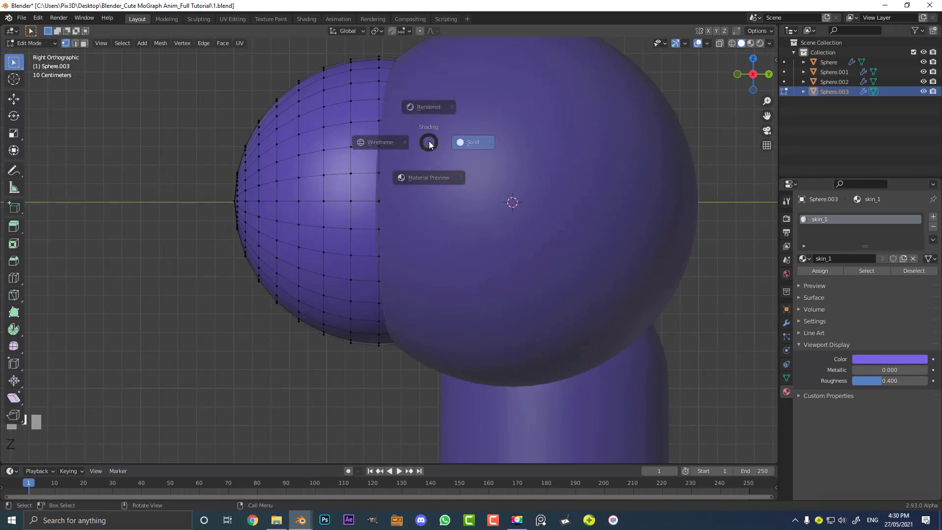
pyautogui.click(354, 146)
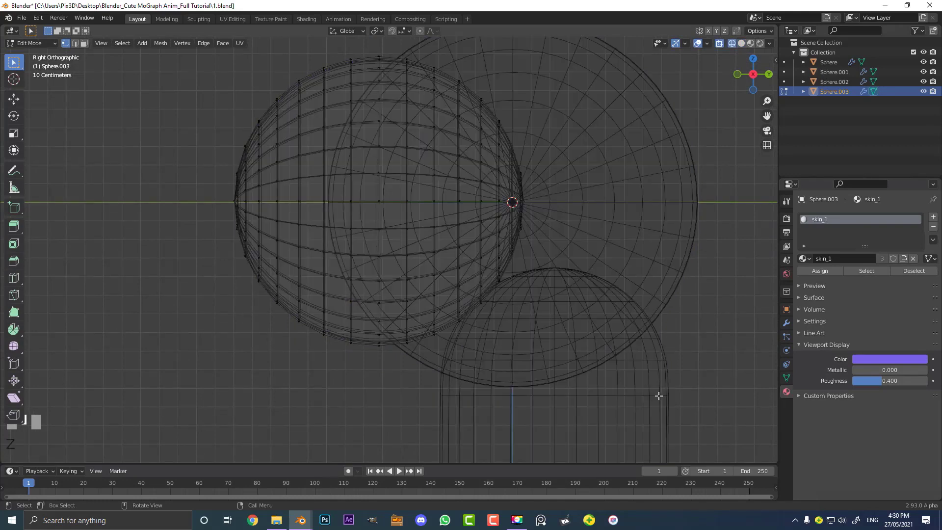
pyautogui.moveTo(692, 408); pyautogui.dragTo(187, 202)
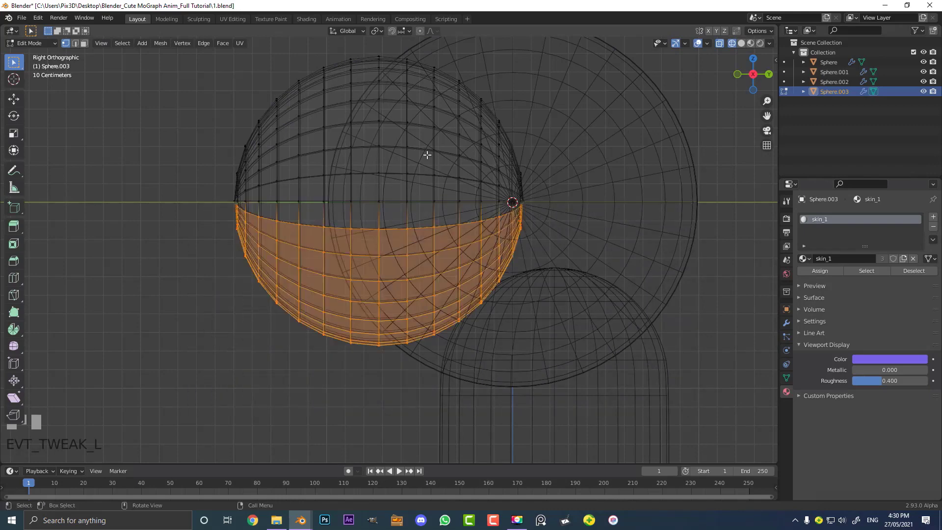
pyautogui.press('x')
pyautogui.click(428, 156)
pyautogui.press('z')
pyautogui.click(440, 156)
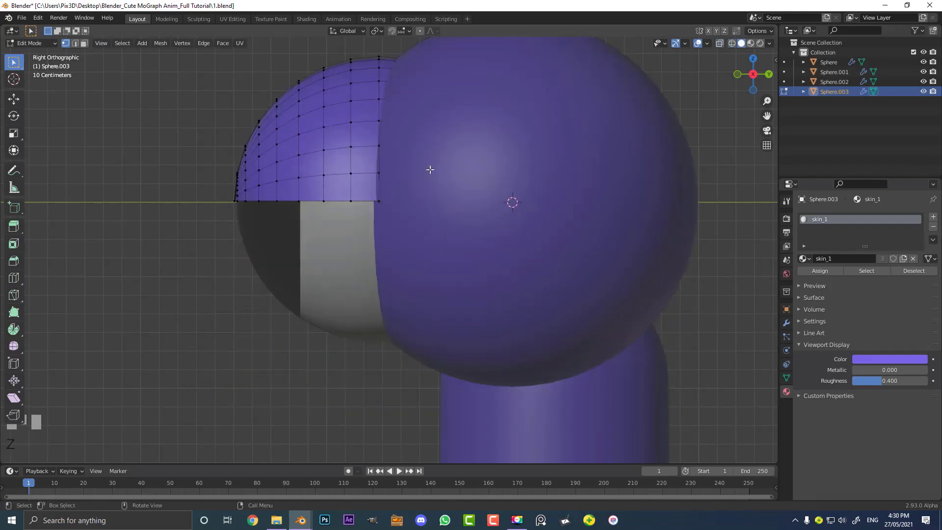
# Add a Solidify modifier to the eyelid shell, place it first in the modifier stack and set its thickness to -0.08 m.
pyautogui.moveTo(430, 170); pyautogui.dragTo(484, 264, button='middle')
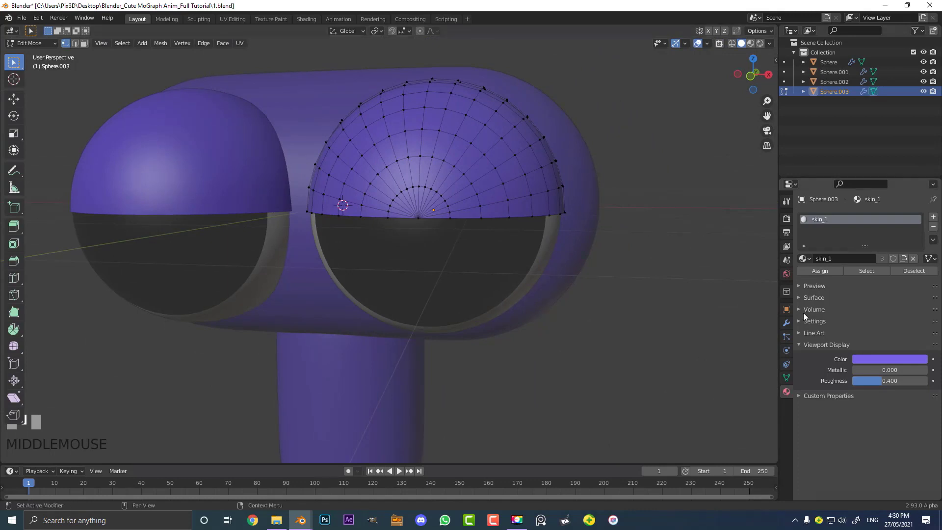
pyautogui.click(786, 322)
pyautogui.click(811, 216)
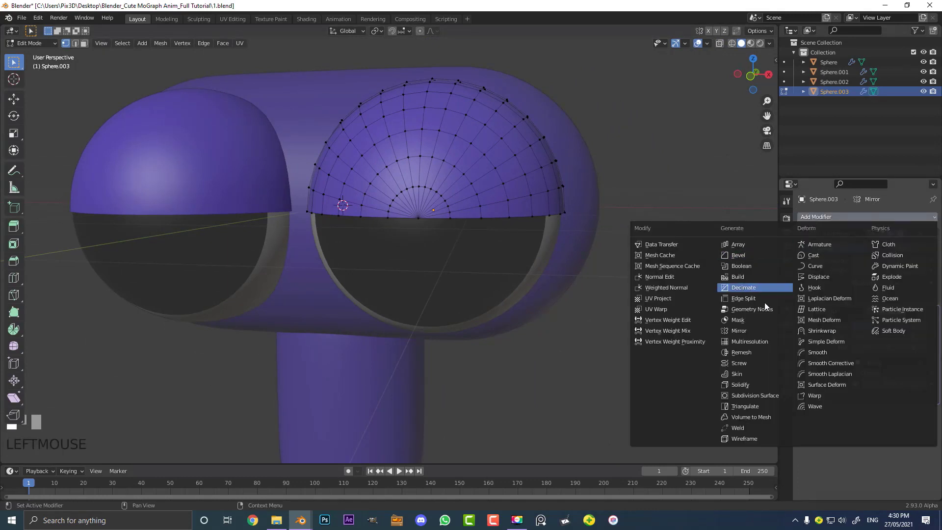
pyautogui.click(741, 384)
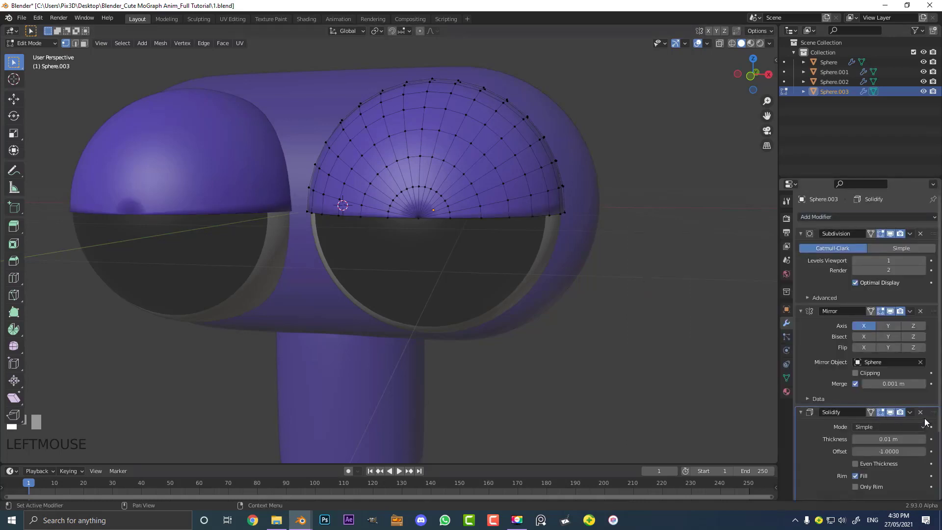
pyautogui.moveTo(933, 416); pyautogui.dragTo(906, 225)
pyautogui.moveTo(880, 261)
pyautogui.mouseDown()
pyautogui.moveTo(895, 260)
pyautogui.moveTo(878, 260)
pyautogui.mouseUp()
# Select all of the eyelid's geometry and shrink it inward along its normals by about 0.036 m.
pyautogui.moveTo(675, 293); pyautogui.dragTo(548, 346, button='middle')
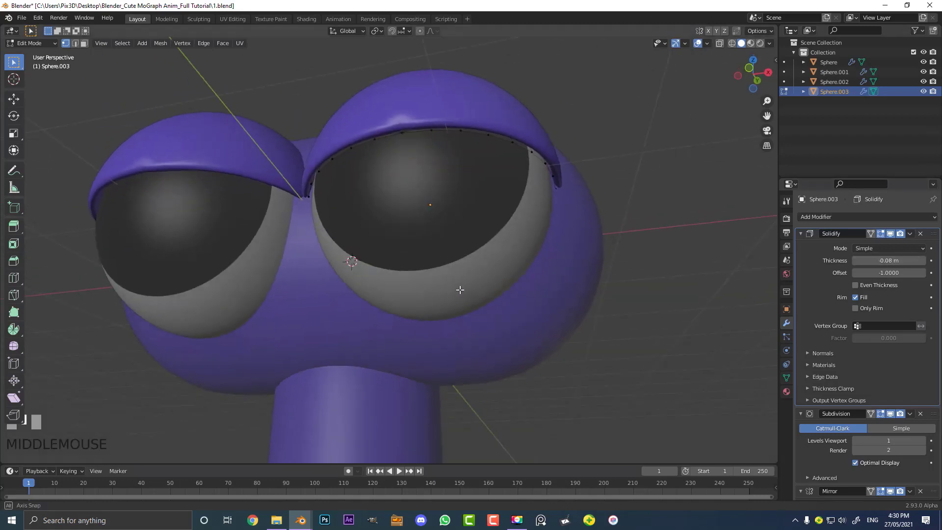
pyautogui.scroll(3, 548, 346)
pyautogui.press('a')
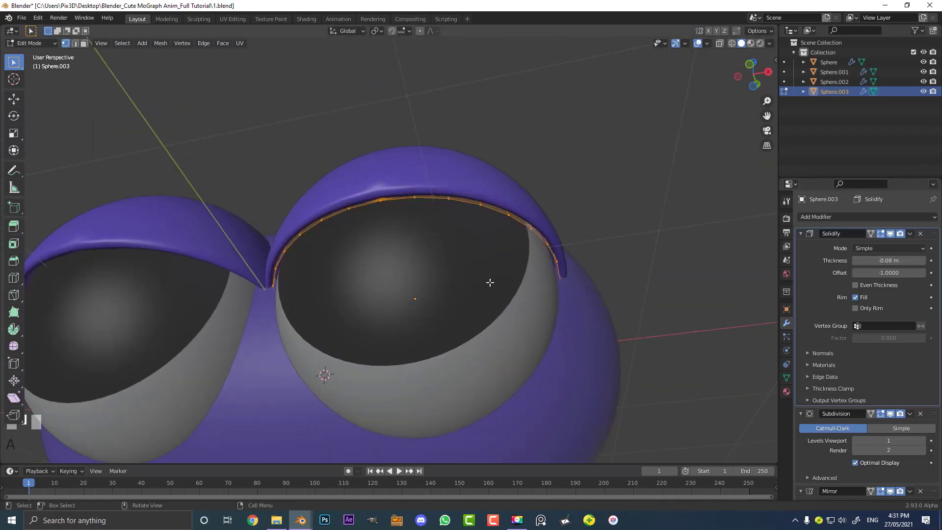
pyautogui.scroll(1, 490, 283)
pyautogui.hotkey('alt', 's')
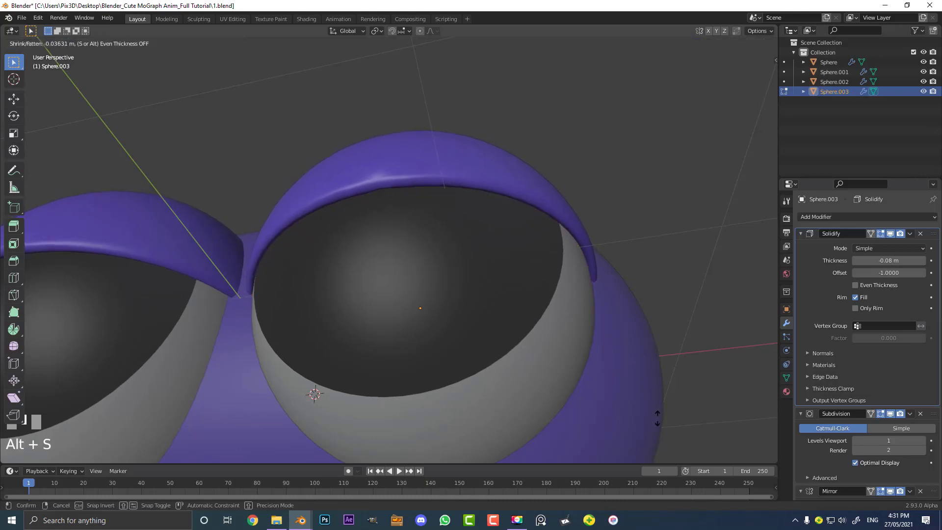
pyautogui.click(540, 241)
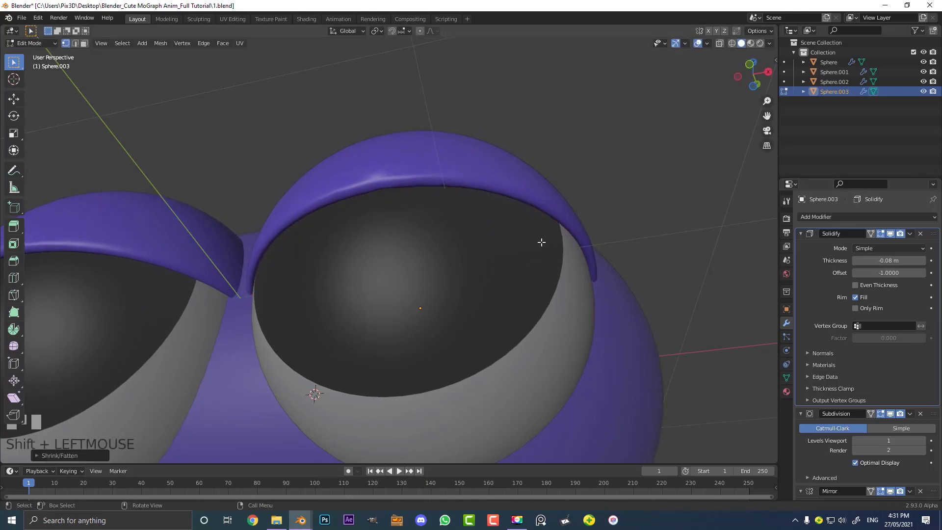
# Rotate the eyelid's geometry 90° around the global Z axis so its poles face sideways.
pyautogui.moveTo(540, 242); pyautogui.dragTo(440, 267, button='middle')
pyautogui.scroll(2, 440, 267)
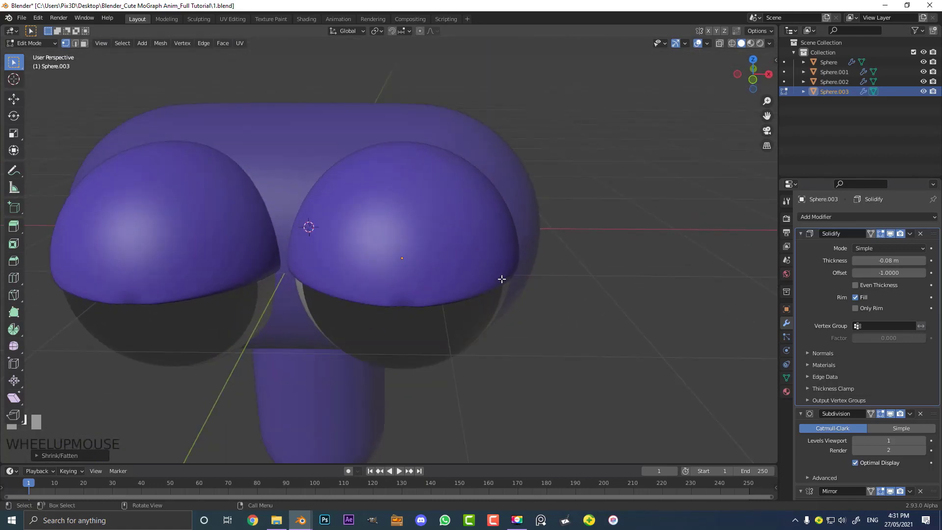
pyautogui.press('z')
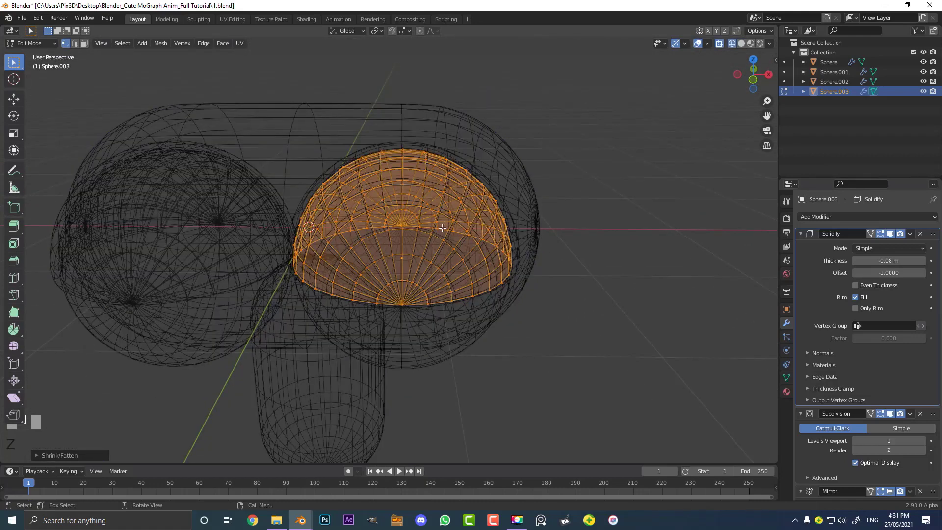
pyautogui.write('rz')
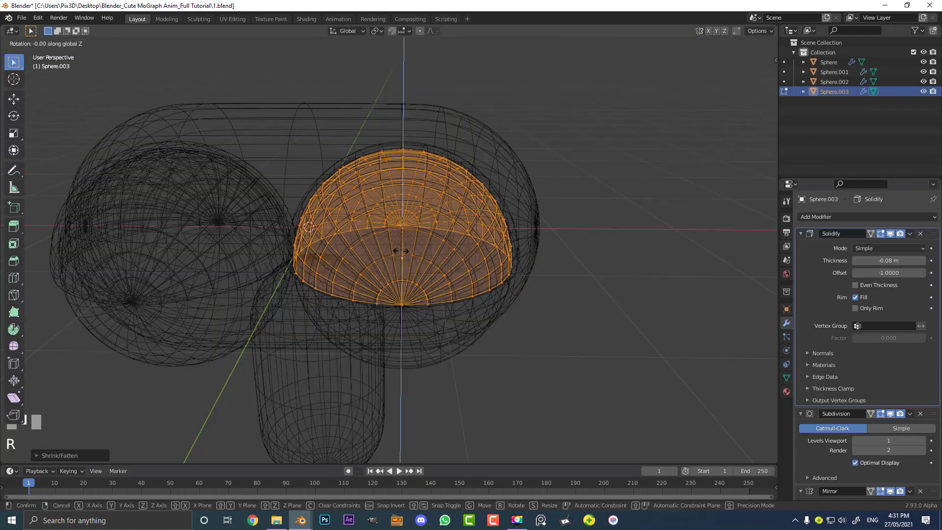
pyautogui.write('90')
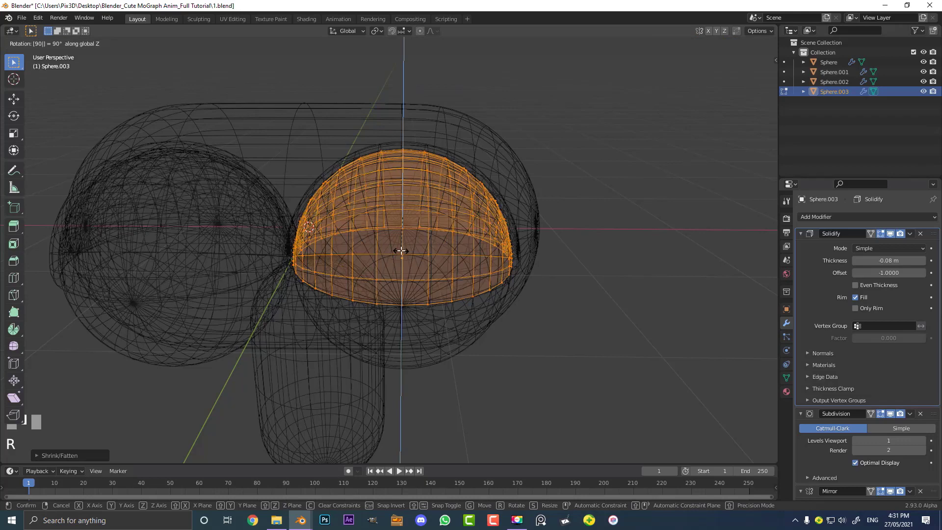
pyautogui.press('Return')
pyautogui.press('z')
pyautogui.click(447, 253)
pyautogui.moveTo(459, 263)
pyautogui.mouseDown(button='middle')
pyautogui.moveTo(396, 265)
pyautogui.moveTo(541, 278)
pyautogui.mouseUp(button='middle')
pyautogui.moveTo(325, 206); pyautogui.dragTo(395, 168, button='middle')
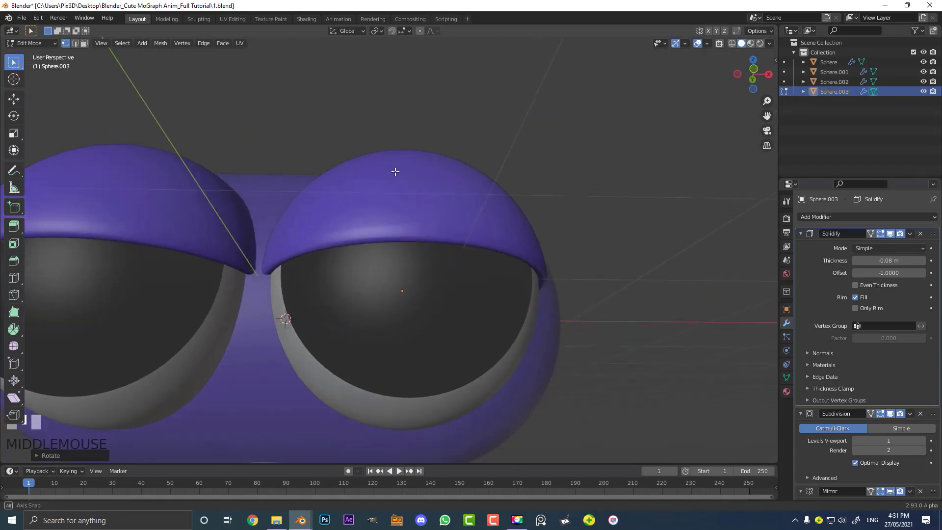
# In Object Mode, rotate the eyelid backward by about 55° in the right side view to open the upper lid.
pyautogui.press('Tab')
pyautogui.scroll(-3, 452, 171)
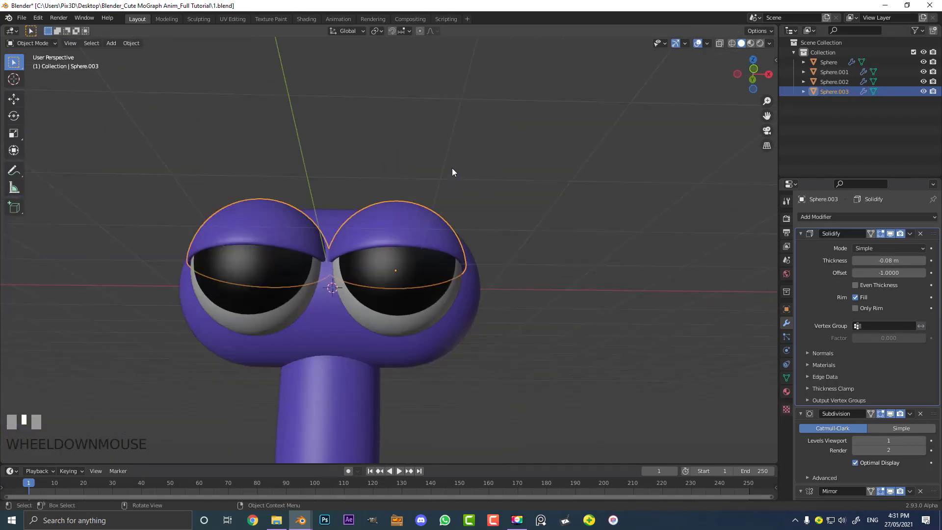
pyautogui.press('KP_3')
pyautogui.scroll(4, 448, 182)
pyautogui.keyDown('shift'); pyautogui.moveTo(443, 191); pyautogui.dragTo(448, 246, button='middle'); pyautogui.keyUp('shift')
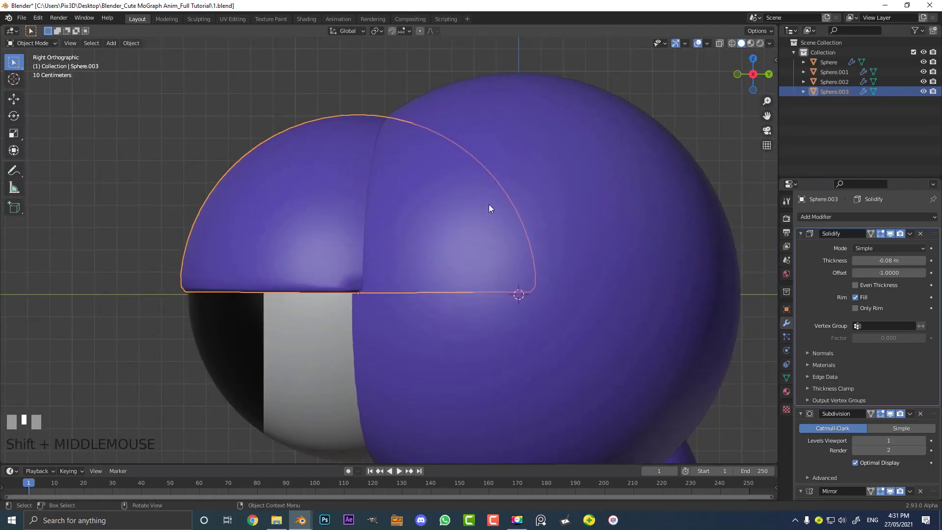
pyautogui.scroll(-2, 489, 208)
pyautogui.press('r')
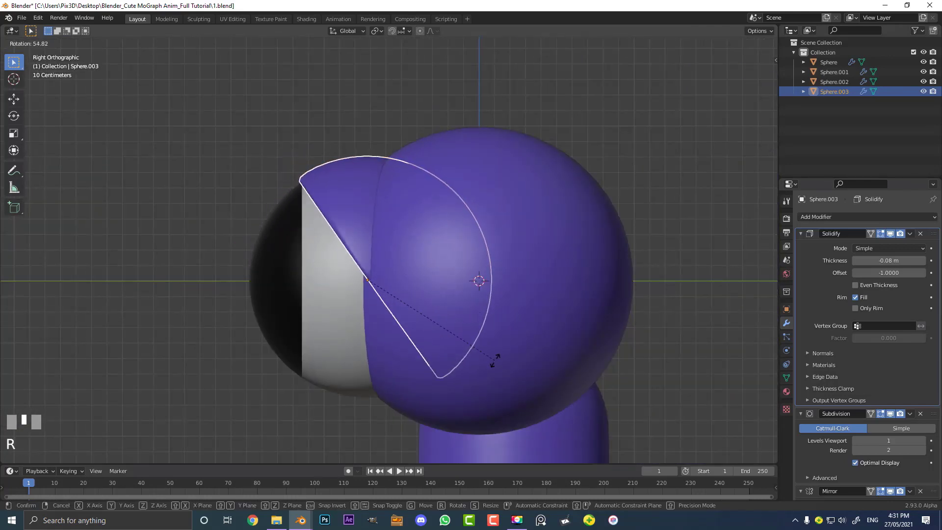
pyautogui.click(480, 362)
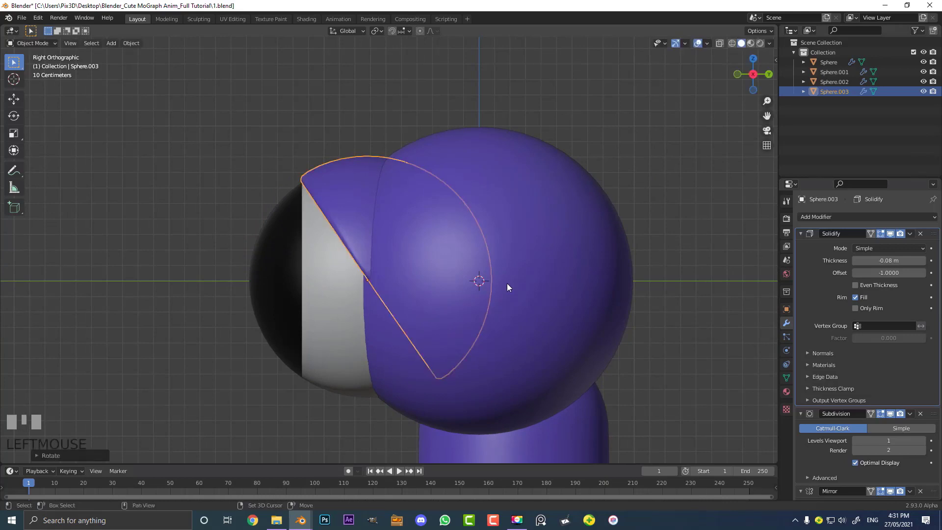
# Duplicate the upper eyelid in place and rotate the copy by about 74° to form the lower eyelid.
pyautogui.hotkey('shift', 'd')
pyautogui.rightClick(525, 194)
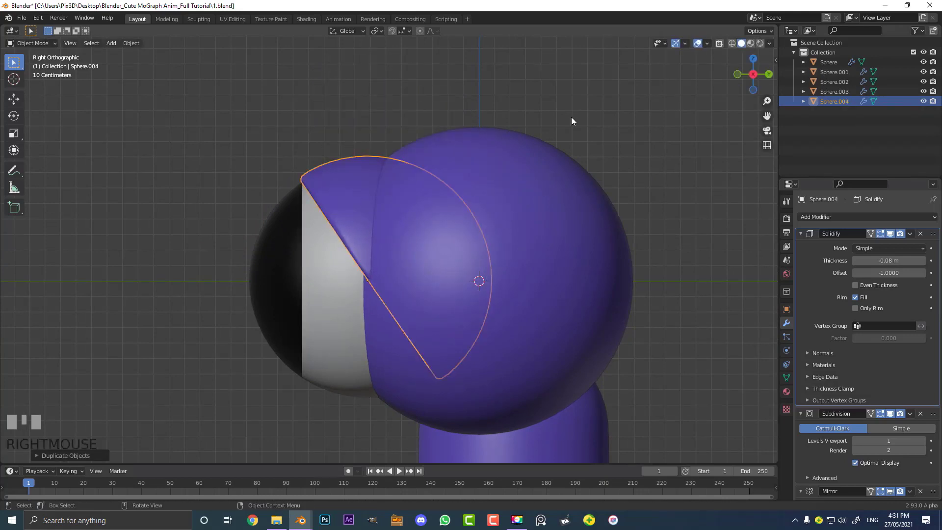
pyautogui.press('r')
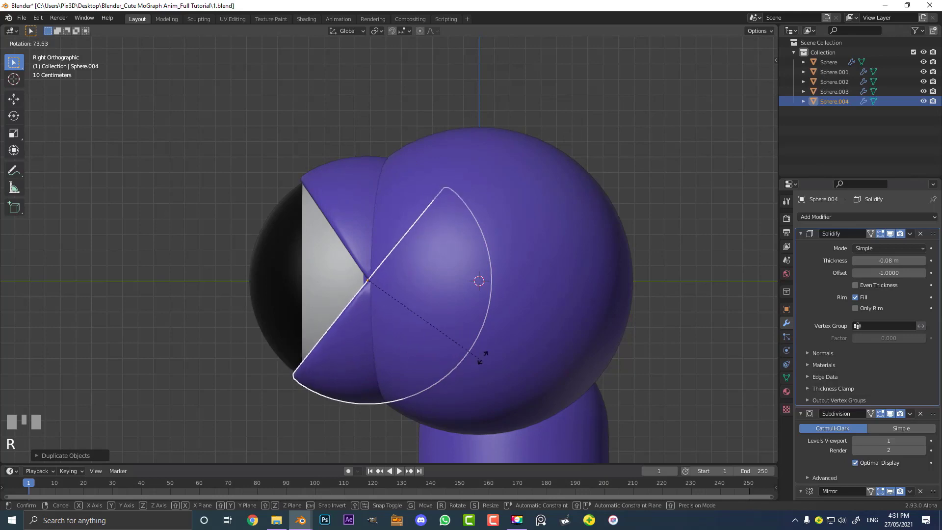
pyautogui.click(488, 300)
# From the front view, select both the upper and lower eyelid objects.
pyautogui.press('KP_1')
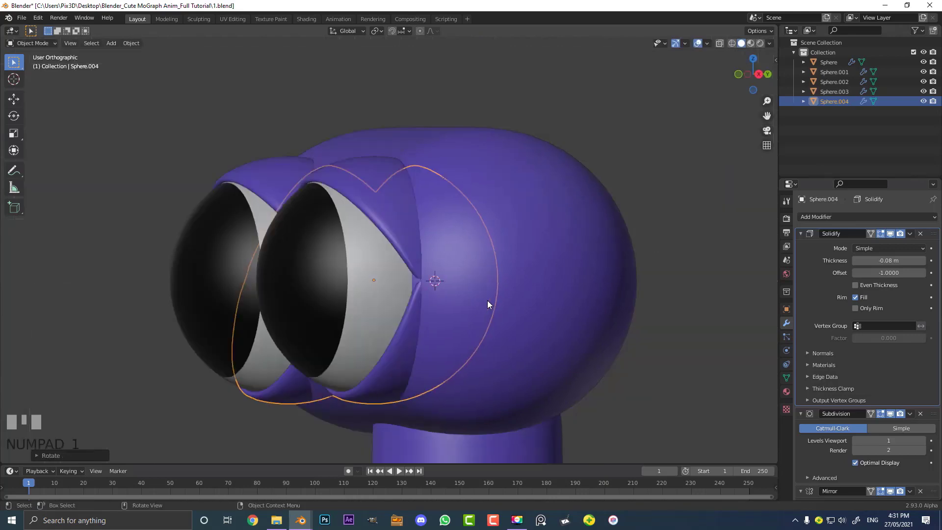
pyautogui.keyDown('shift'); pyautogui.click(321, 368); pyautogui.keyUp('shift')
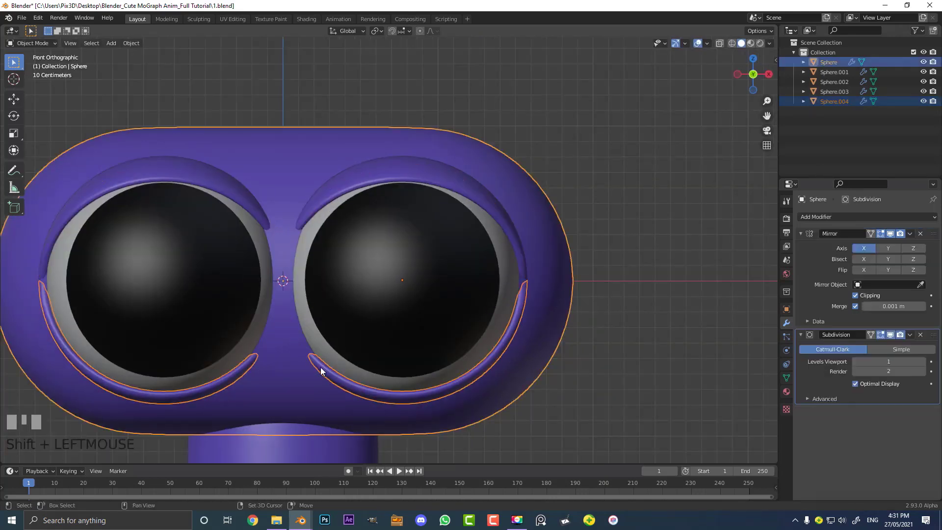
pyautogui.click(389, 162)
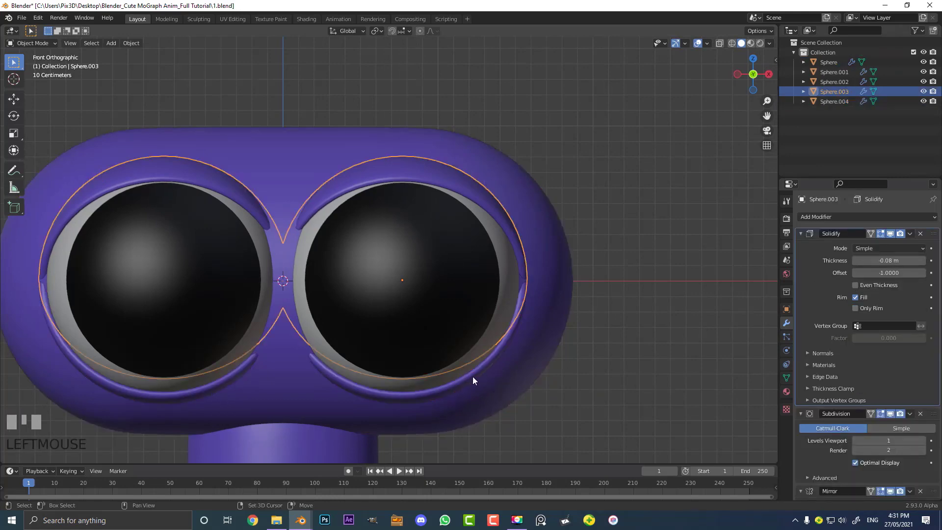
pyautogui.keyDown('shift'); pyautogui.click(461, 329); pyautogui.keyUp('shift')
pyautogui.press('g')
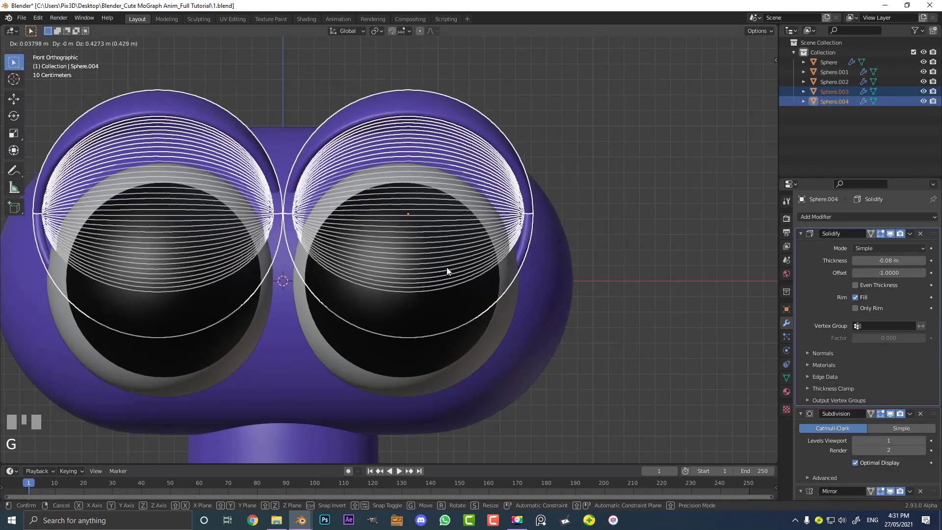
pyautogui.rightClick(460, 313)
# Try rotating both eyelids around the global Z axis without the eye, and undo the rotation.
pyautogui.press('r')
pyautogui.press('z')
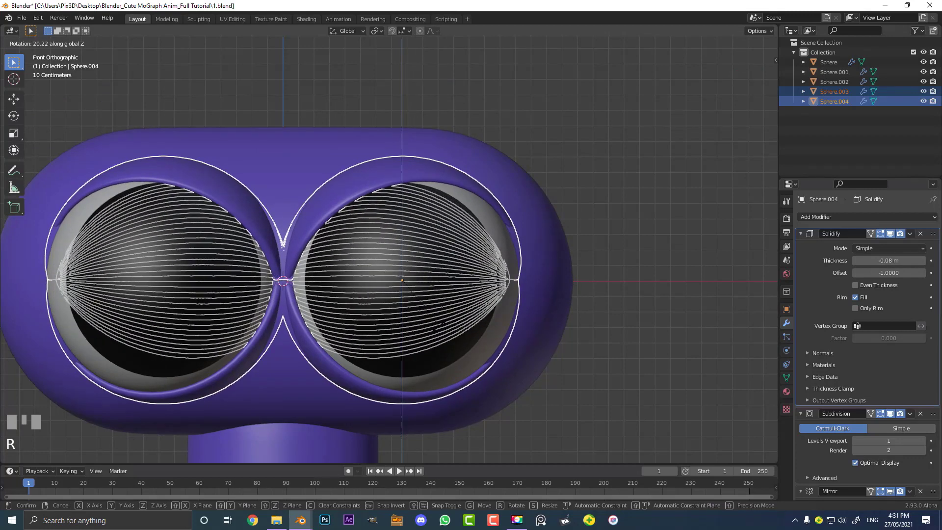
pyautogui.click(520, 275)
pyautogui.moveTo(520, 275); pyautogui.dragTo(417, 204, button='middle')
pyautogui.hotkey('alt', 'a')
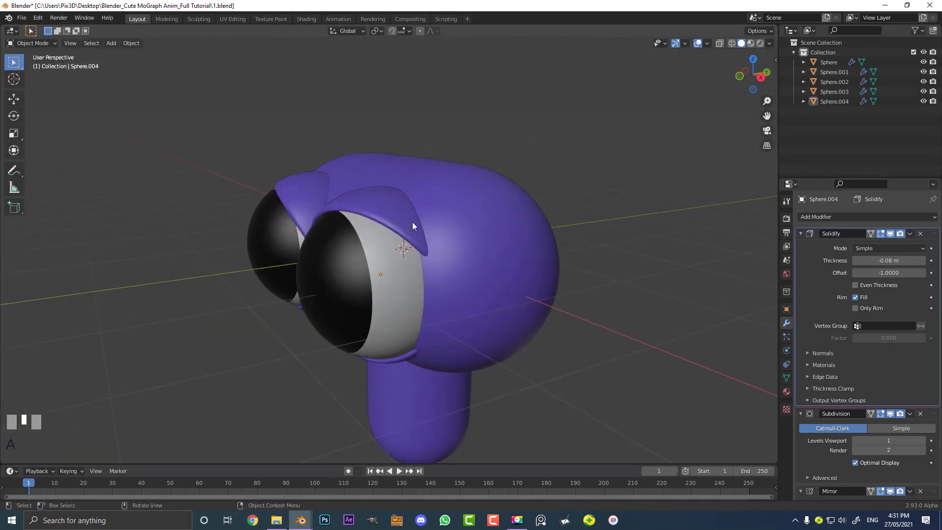
pyautogui.hotkey('ctrl', 'z')
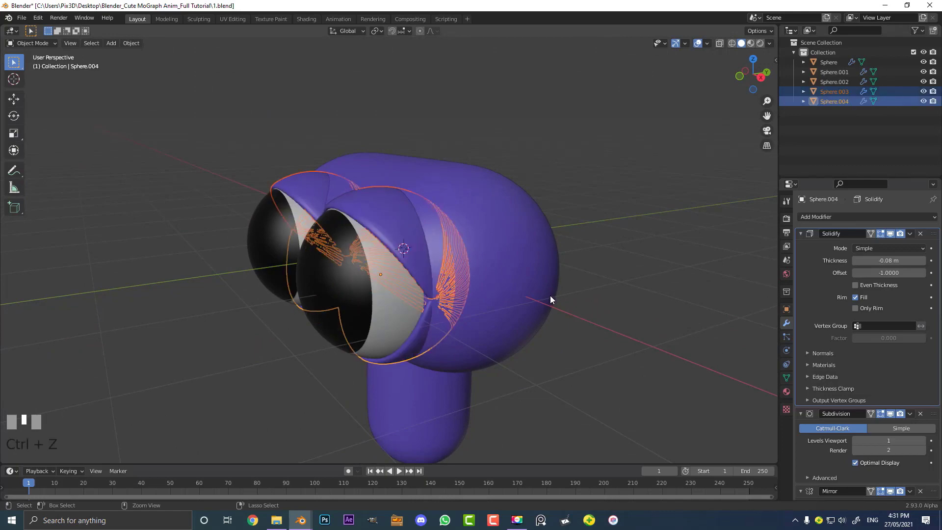
# Add the eye to the eyelid selection and move all three objects slightly outward from the head's centre.
pyautogui.moveTo(549, 295); pyautogui.dragTo(516, 335, button='middle')
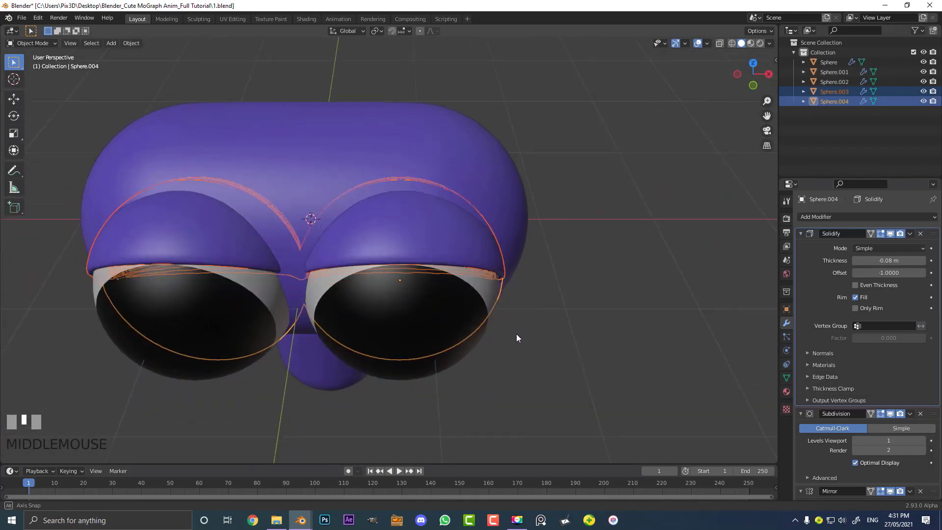
pyautogui.keyDown('shift'); pyautogui.click(405, 308); pyautogui.keyUp('shift')
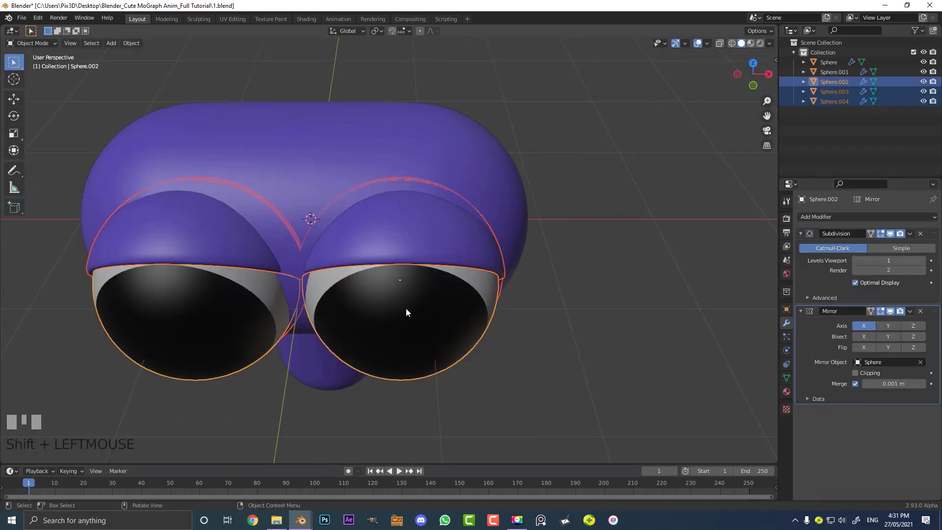
pyautogui.press('g')
pyautogui.click(418, 326)
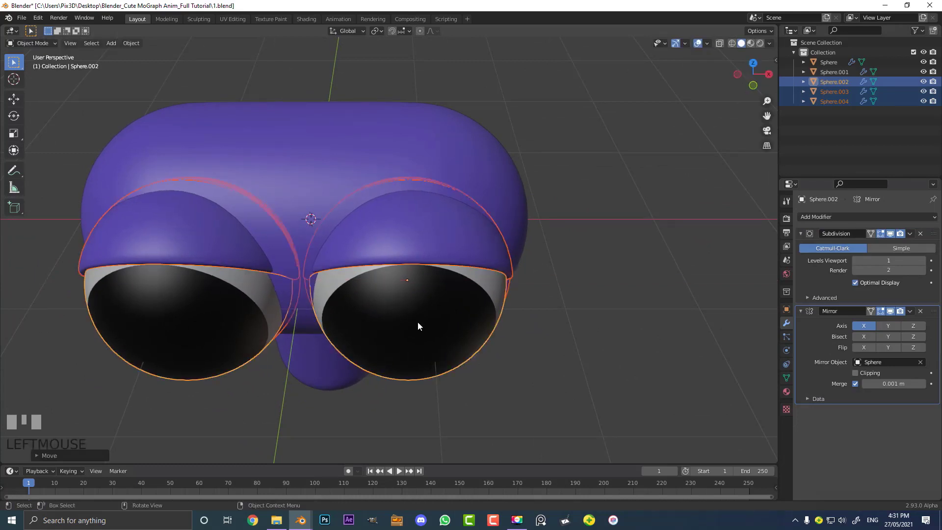
# Try rotating the eye and eyelids around the global Z axis, and select only the upper eyelid.
pyautogui.press('r')
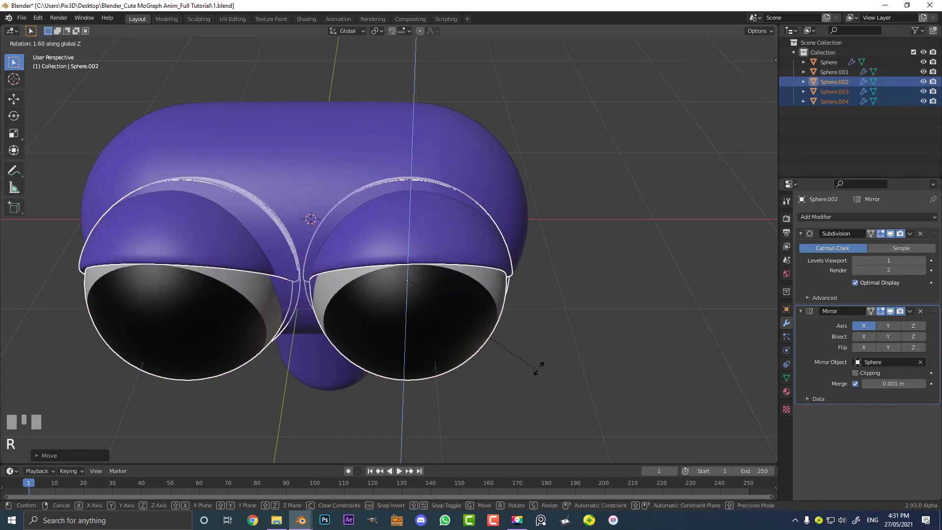
pyautogui.rightClick(443, 260)
pyautogui.moveTo(443, 260); pyautogui.dragTo(548, 216, button='middle')
pyautogui.click(473, 237)
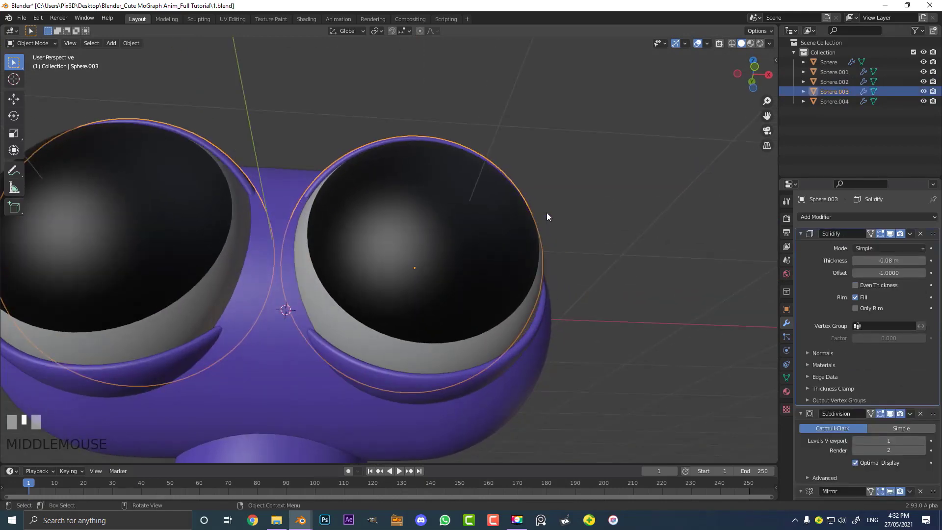
# Add the eye and the lower eyelid to the upper eyelid selection and reposition all three objects slightly on the head.
pyautogui.keyDown('shift'); pyautogui.click(424, 252); pyautogui.keyUp('shift')
pyautogui.moveTo(423, 252); pyautogui.dragTo(363, 322, button='middle')
pyautogui.press('g')
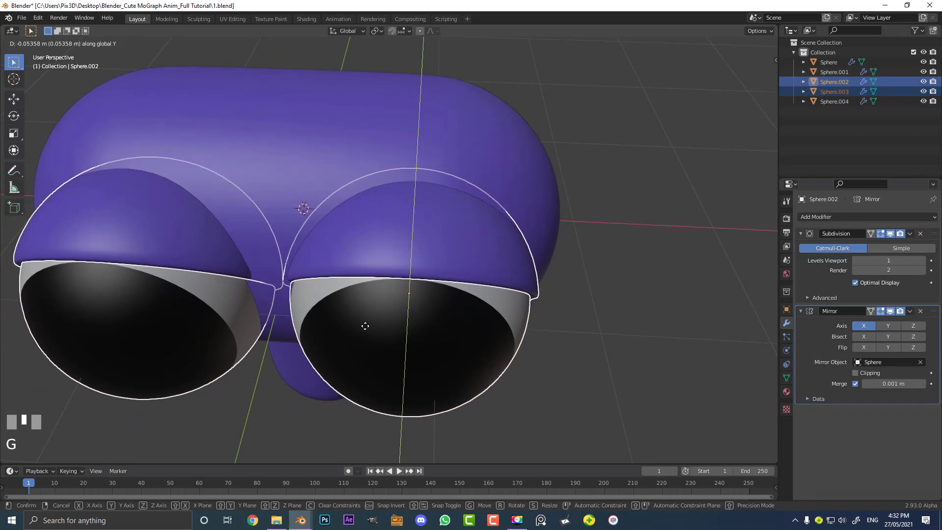
pyautogui.rightClick(327, 397)
pyautogui.moveTo(327, 397); pyautogui.dragTo(363, 358, button='middle')
pyautogui.keyDown('shift'); pyautogui.click(450, 272); pyautogui.keyUp('shift')
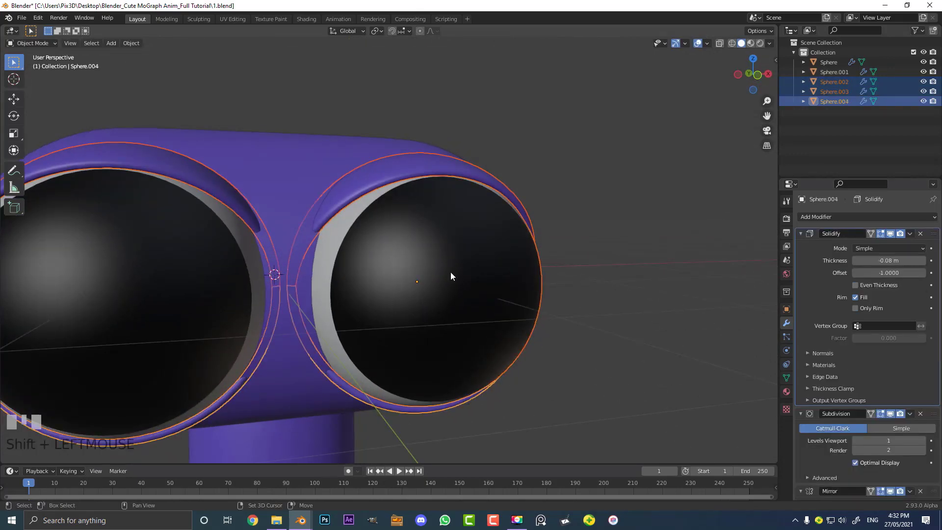
pyautogui.moveTo(450, 272); pyautogui.dragTo(375, 314, button='middle')
pyautogui.press('g')
pyautogui.click(420, 310)
# Select only the lower eyelid and rotate it freely in two passes while viewing the head from below.
pyautogui.click(413, 286)
pyautogui.moveTo(413, 285); pyautogui.dragTo(452, 304, button='middle')
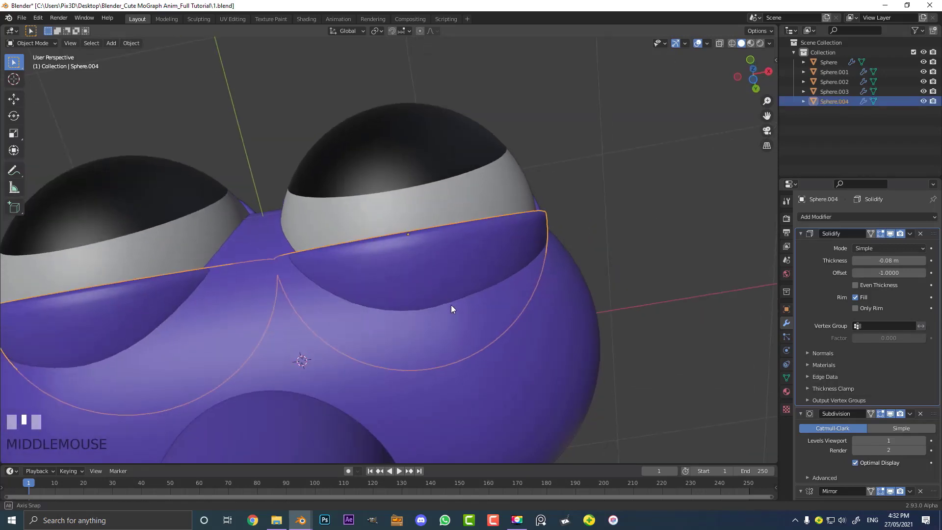
pyautogui.press('r')
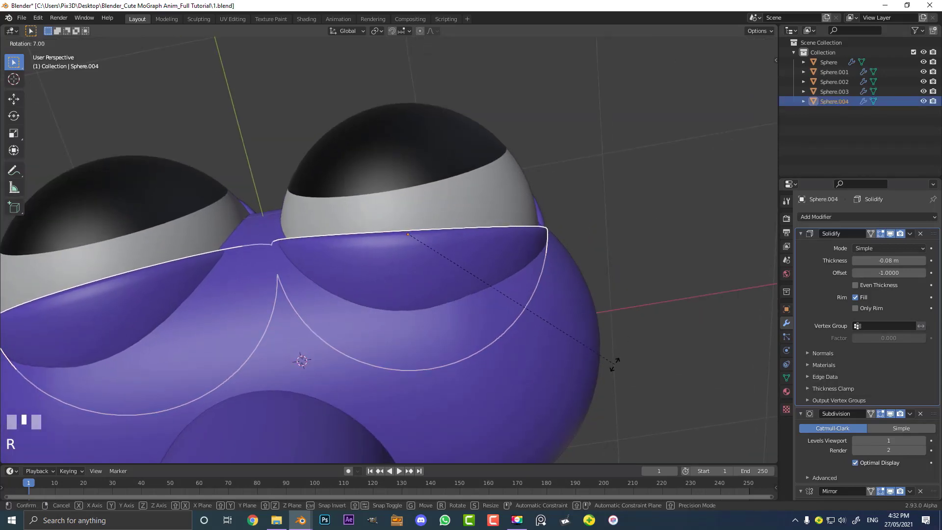
pyautogui.click(613, 350)
pyautogui.moveTo(613, 350); pyautogui.dragTo(656, 307, button='middle')
pyautogui.press('r')
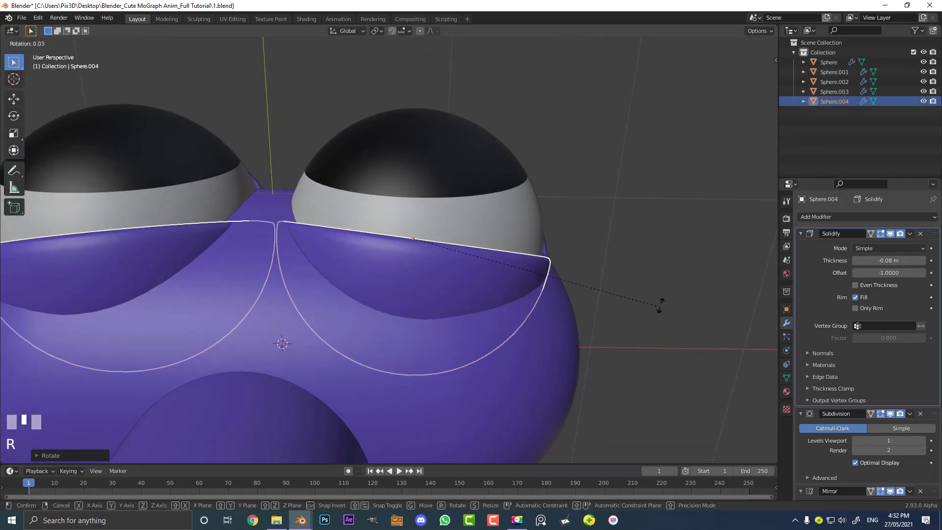
pyautogui.click(543, 224)
# Select all objects in front view and move them up about 2.65 m along global Z, resting the body's base on the origin.
pyautogui.moveTo(543, 225); pyautogui.dragTo(447, 313, button='middle')
pyautogui.scroll(-1, 447, 313)
pyautogui.press('KP_1')
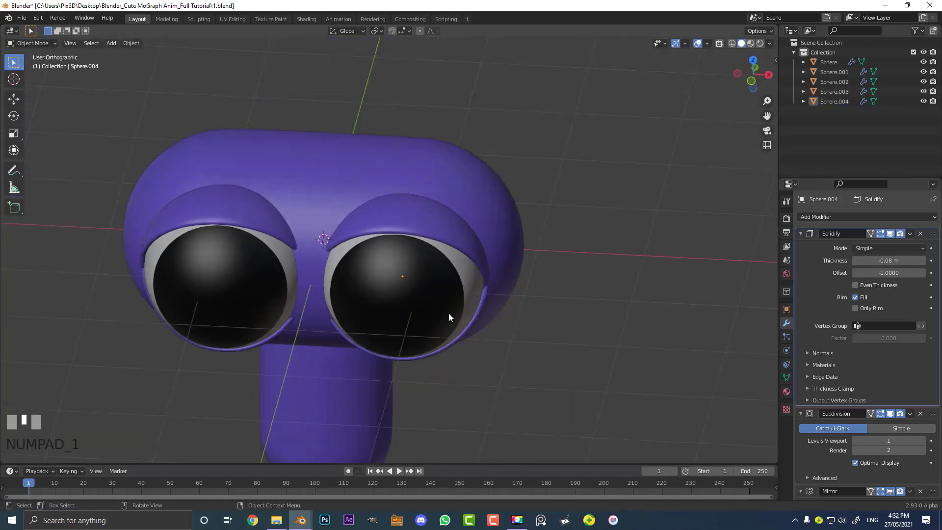
pyautogui.scroll(-4, 373, 257)
pyautogui.scroll(1, 371, 267)
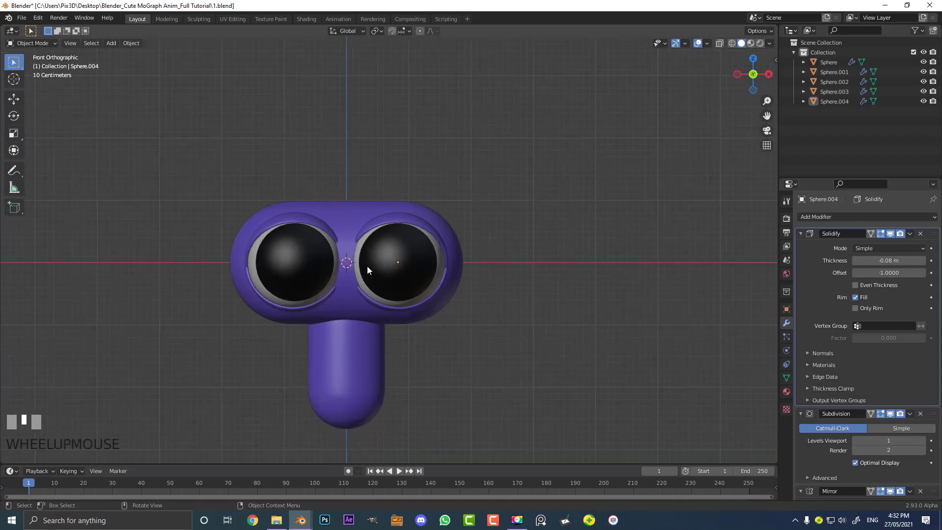
pyautogui.keyDown('shift'); pyautogui.moveTo(351, 239); pyautogui.dragTo(358, 243, button='middle'); pyautogui.keyUp('shift')
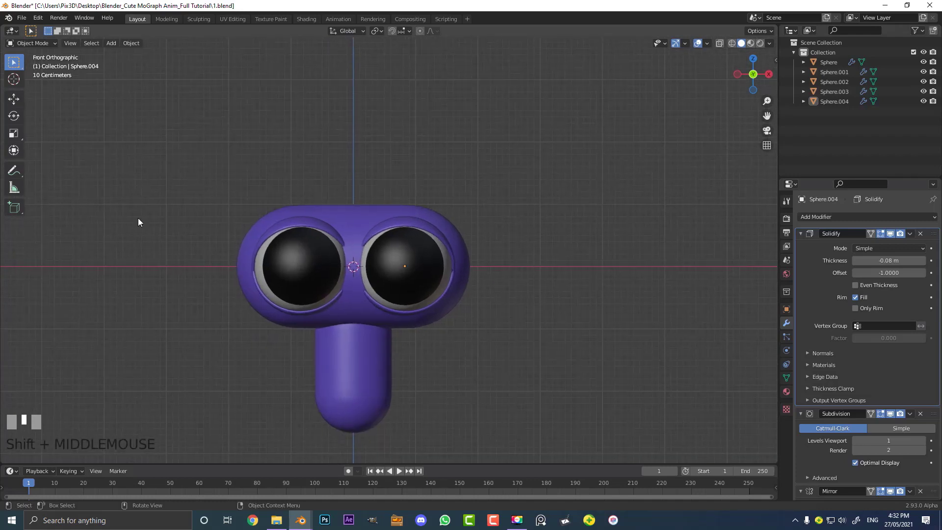
pyautogui.press('a')
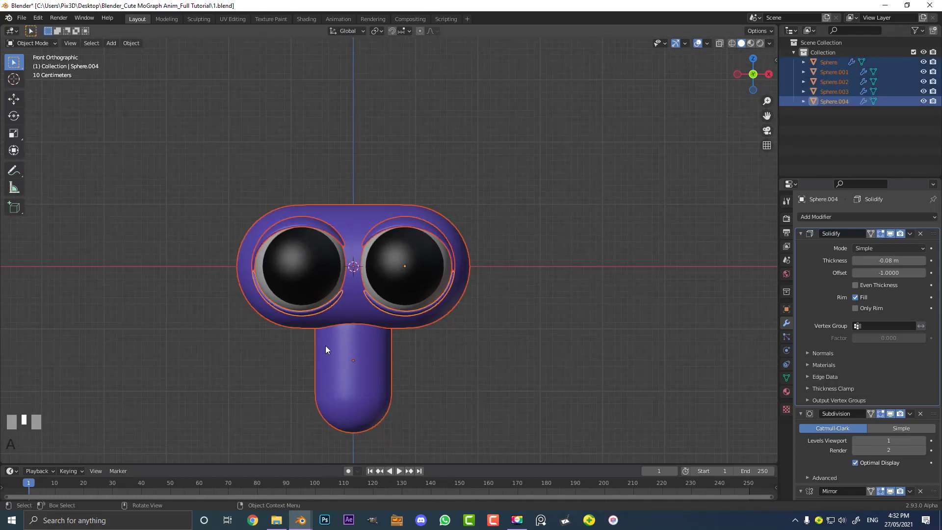
pyautogui.press('g')
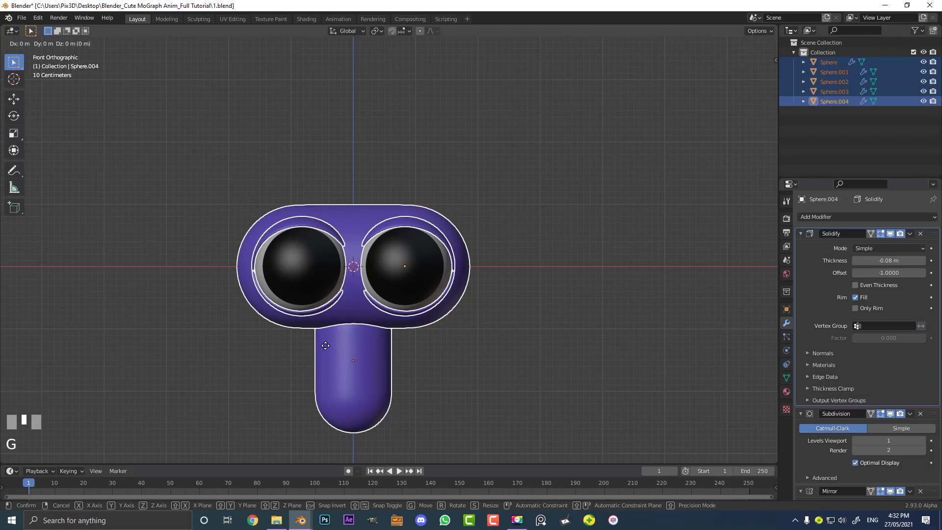
pyautogui.press('z')
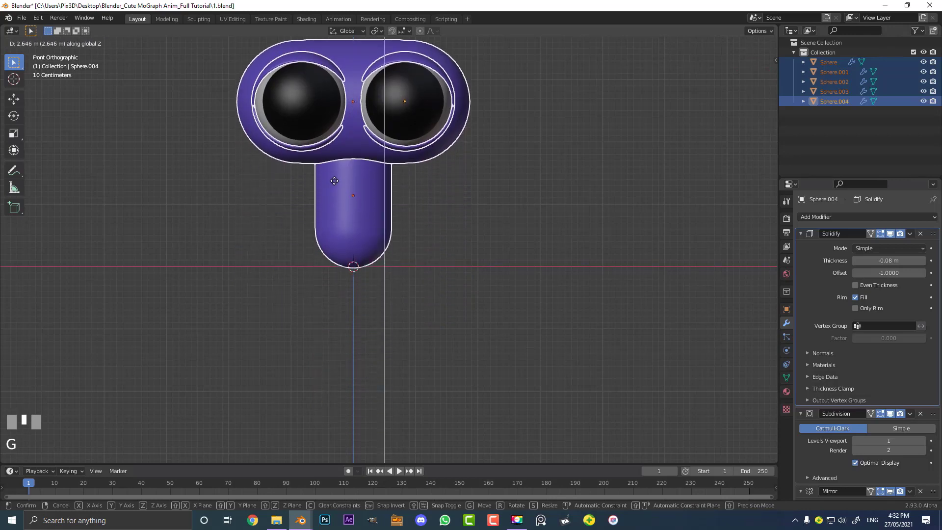
pyautogui.click(334, 181)
# Deselect everything, add a cube mesh in front view and move it above the head on its +X side.
pyautogui.moveTo(395, 267); pyautogui.dragTo(495, 254, button='middle')
pyautogui.press('KP_1')
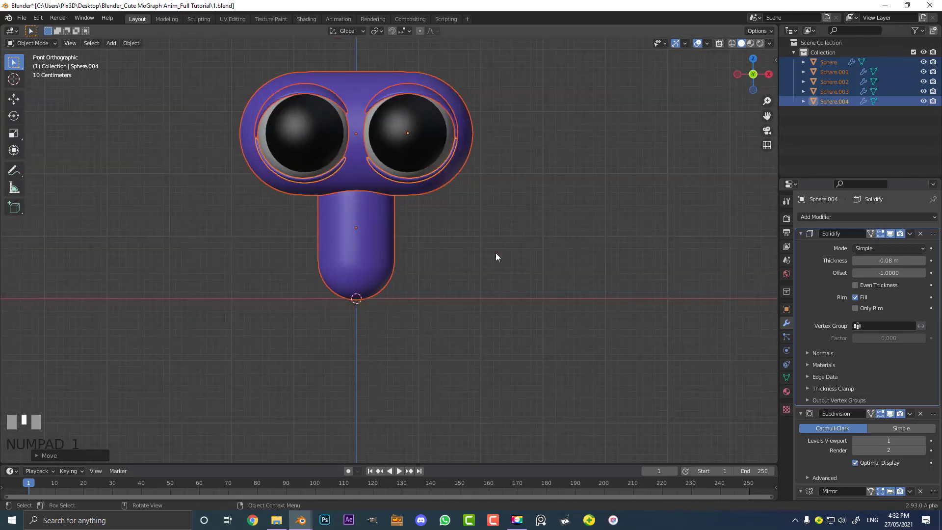
pyautogui.scroll(-5, 302, 245)
pyautogui.hotkey('alt', 'a')
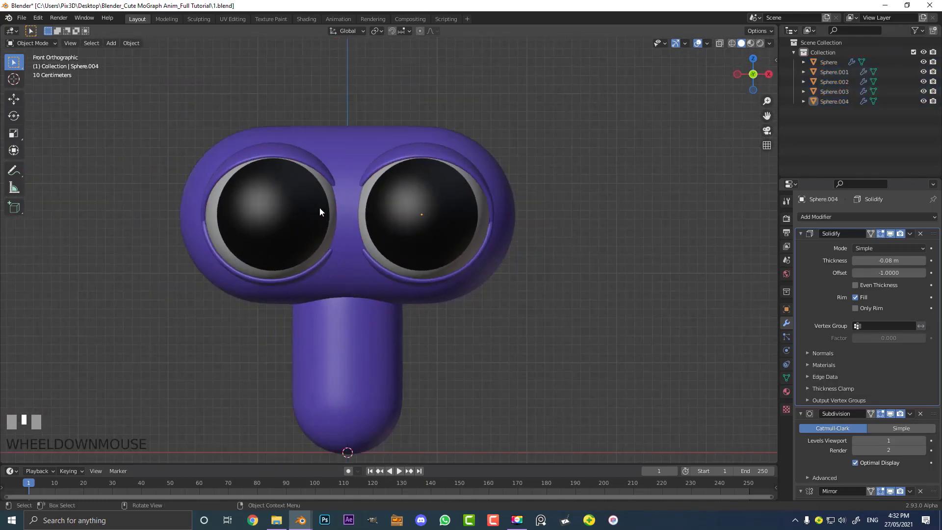
pyautogui.hotkey('shift', 'a')
pyautogui.moveTo(327, 189)
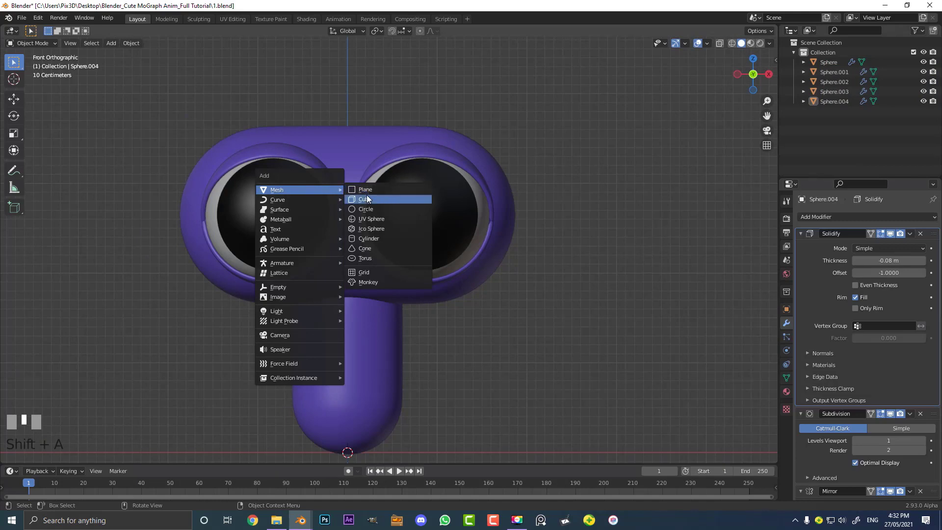
pyautogui.click(366, 197)
pyautogui.scroll(2, 381, 370)
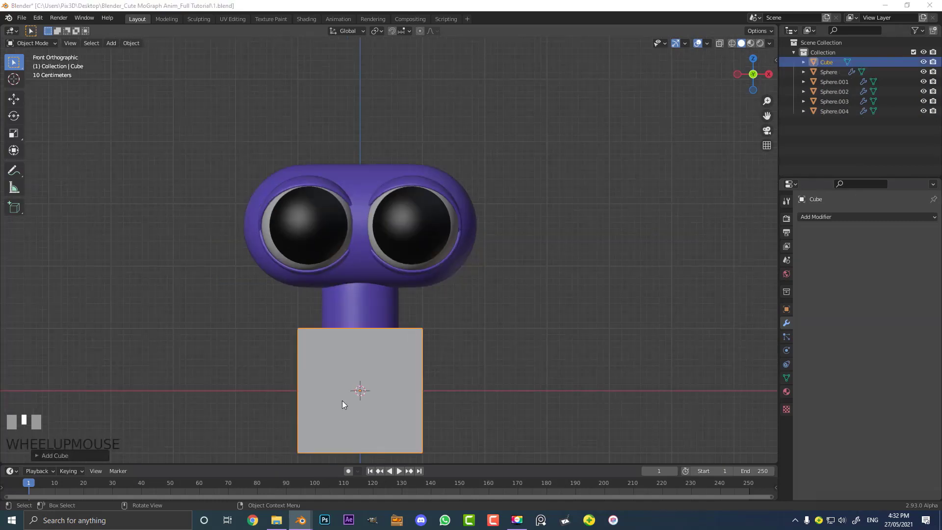
pyautogui.click(402, 368)
pyautogui.press('g')
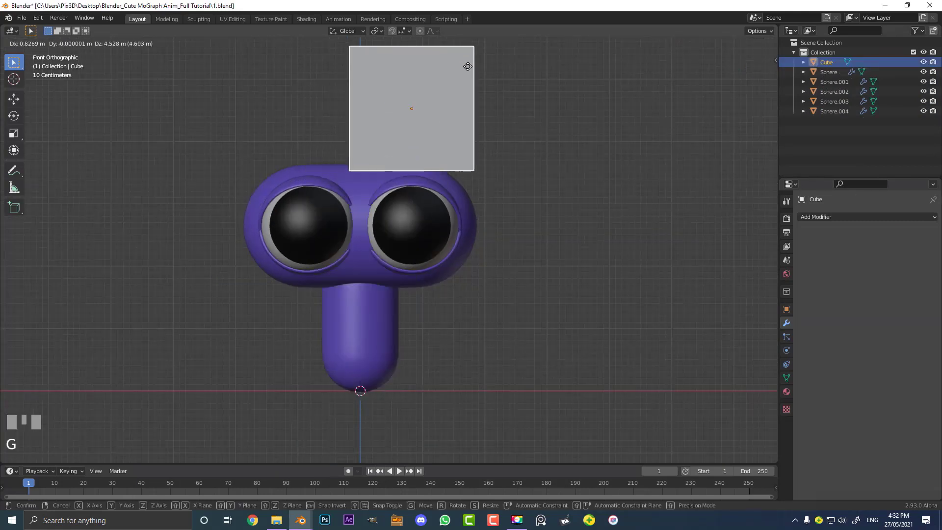
pyautogui.click(663, 28)
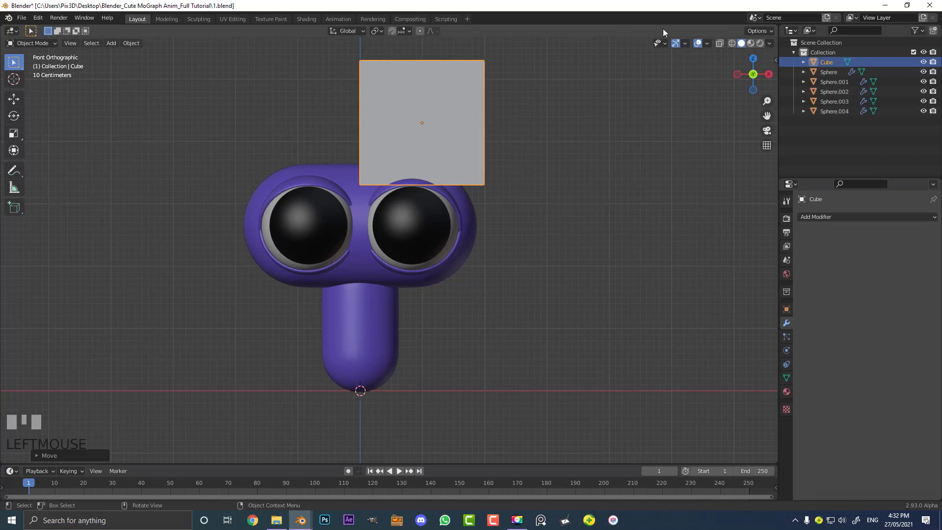
# Assign the existing skin_1 material to the cube.
pyautogui.click(786, 392)
pyautogui.click(804, 259)
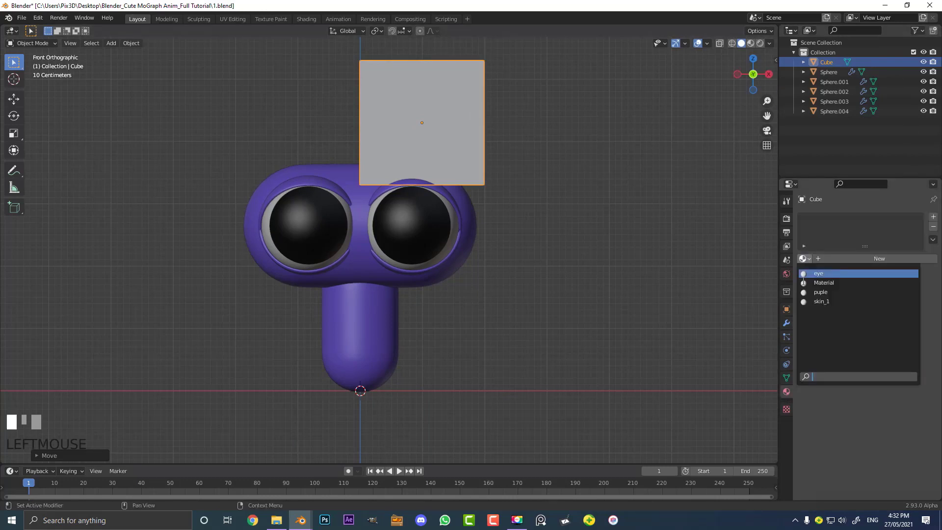
pyautogui.click(825, 301)
# Scale the cube down to about a third and lower it until it overlaps the top of the head above the +X eye.
pyautogui.scroll(4, 631, 336)
pyautogui.press('s')
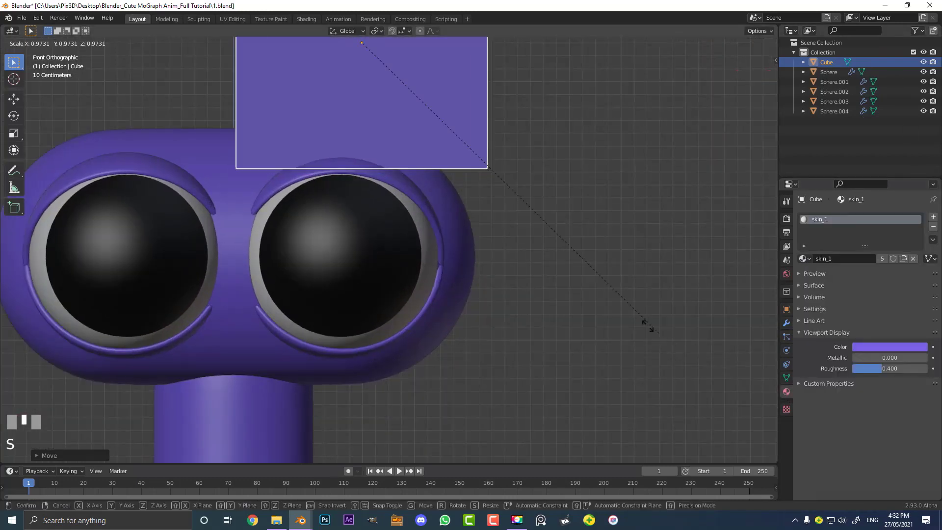
pyautogui.click(425, 165)
pyautogui.keyDown('shift'); pyautogui.moveTo(425, 166); pyautogui.dragTo(476, 179, button='middle'); pyautogui.keyUp('shift')
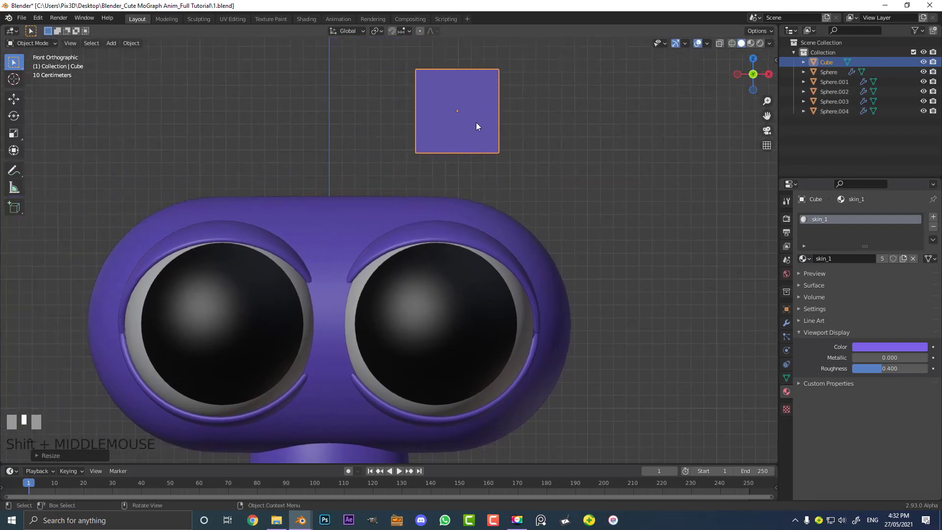
pyautogui.press('g')
pyautogui.click(478, 212)
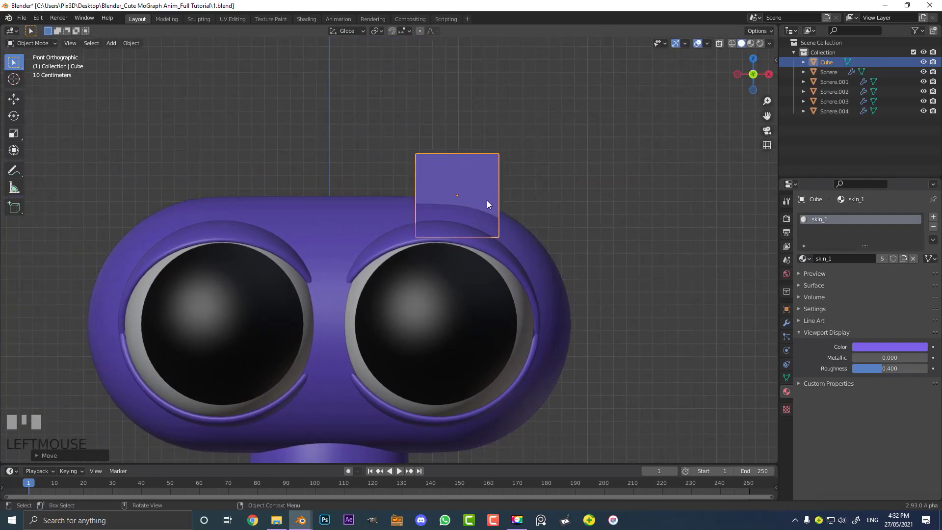
# In Edit Mode with wireframe shading, select the cube's top vertices and extrude them upward by about half the cube's height.
pyautogui.press('Tab')
pyautogui.press('z')
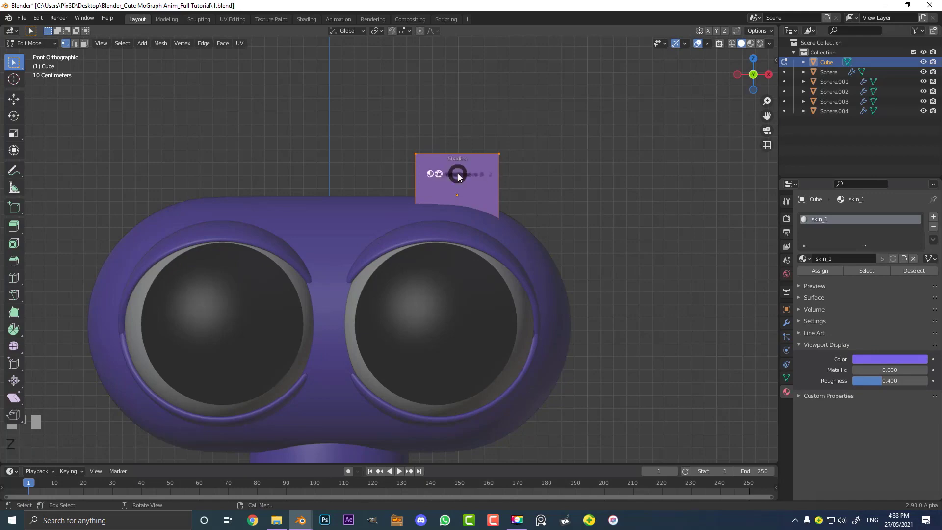
pyautogui.click(424, 143)
pyautogui.moveTo(336, 108); pyautogui.dragTo(572, 177)
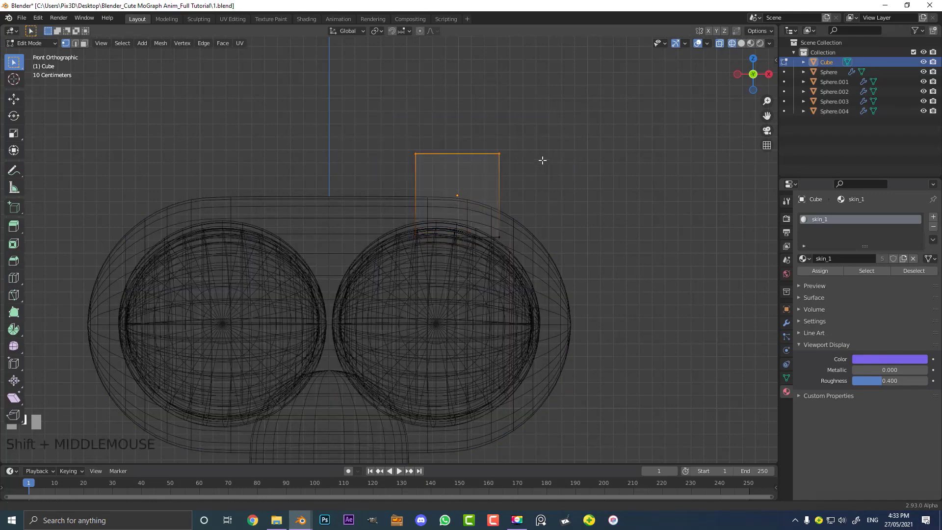
pyautogui.keyDown('shift'); pyautogui.moveTo(542, 160); pyautogui.dragTo(531, 188, button='middle'); pyautogui.keyUp('shift')
pyautogui.moveTo(531, 188)
pyautogui.mouseDown(button='middle')
pyautogui.moveTo(509, 202)
pyautogui.moveTo(515, 185)
pyautogui.mouseUp(button='middle')
pyautogui.press('KP_1')
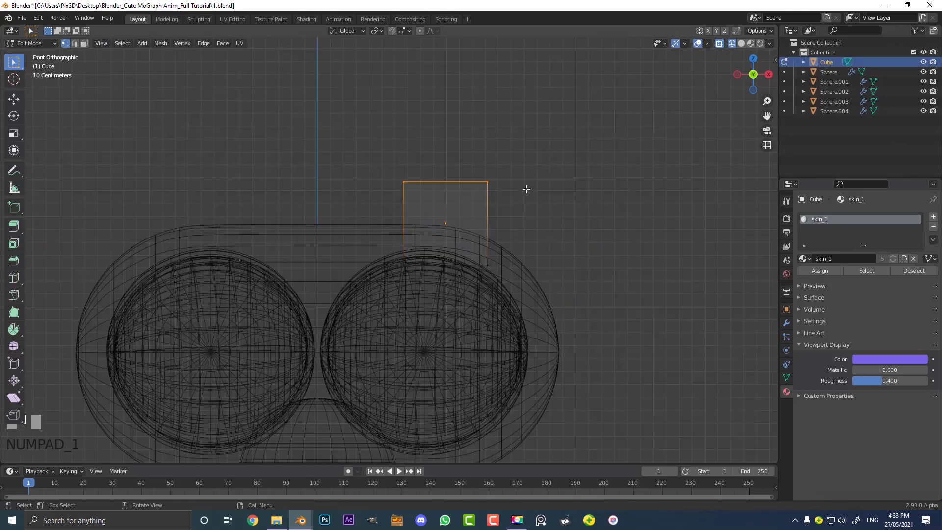
pyautogui.press('e')
pyautogui.click(544, 191)
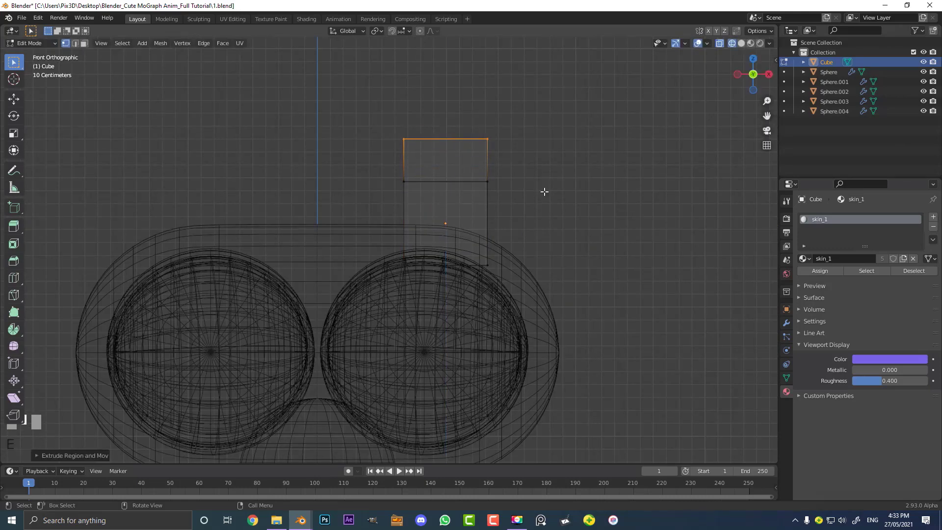
# Scale the extruded top end down to taper the ear block.
pyautogui.press('s')
pyautogui.moveTo(603, 224); pyautogui.dragTo(515, 185)
pyautogui.click(515, 187)
# Add a horizontal loop cut midway through the block's lower section and widen it along global X by a factor of about 1.18.
pyautogui.scroll(3, 459, 220)
pyautogui.keyDown('shift'); pyautogui.moveTo(458, 221); pyautogui.dragTo(419, 208, button='middle'); pyautogui.keyUp('shift')
pyautogui.scroll(3, 466, 193)
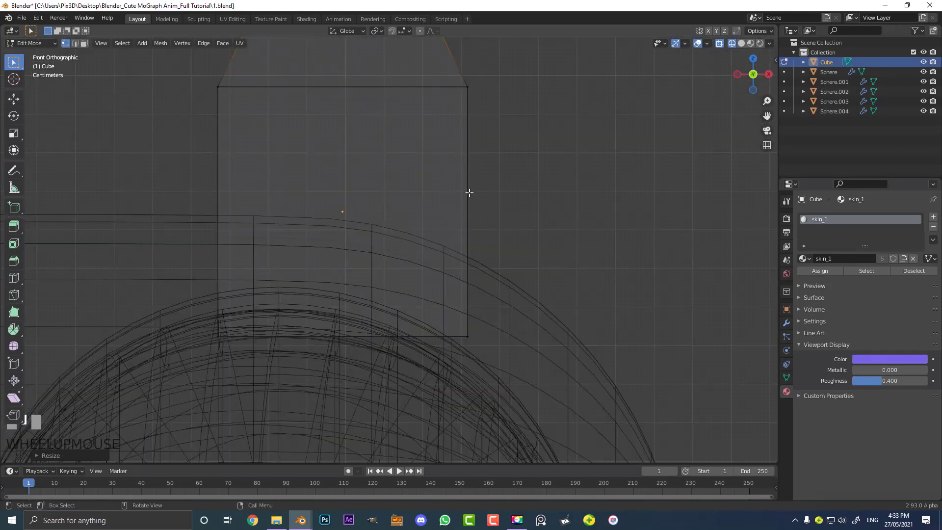
pyautogui.press('ctrl')
pyautogui.hotkey('ctrl', 'r')
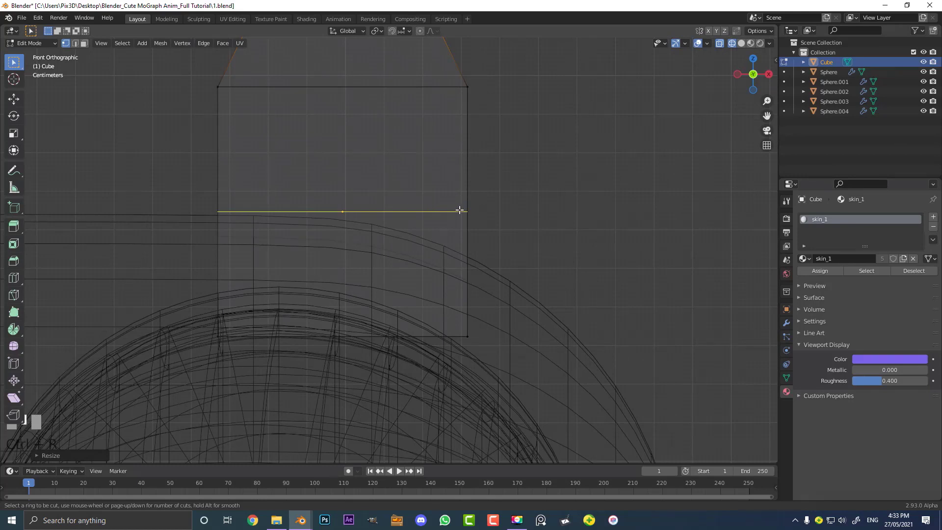
pyautogui.click(459, 210)
pyautogui.click(460, 211)
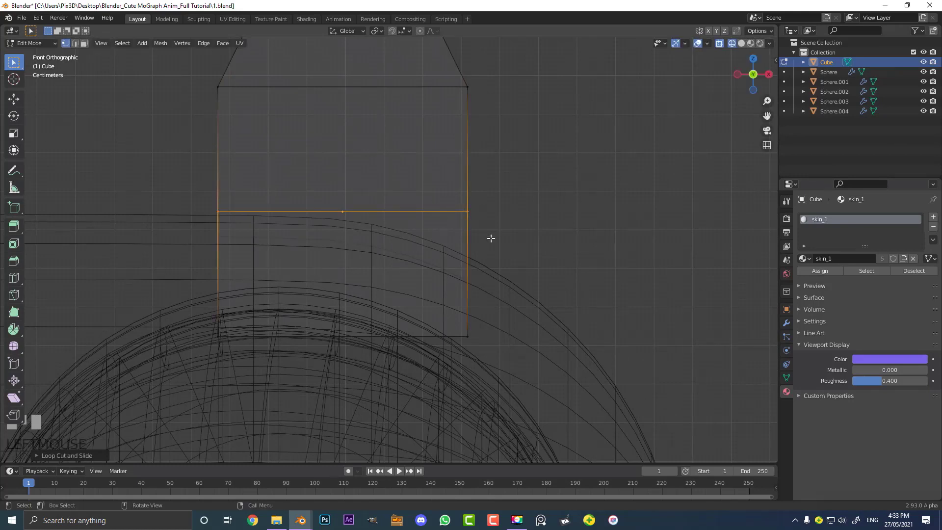
pyautogui.press('s')
pyautogui.press('x')
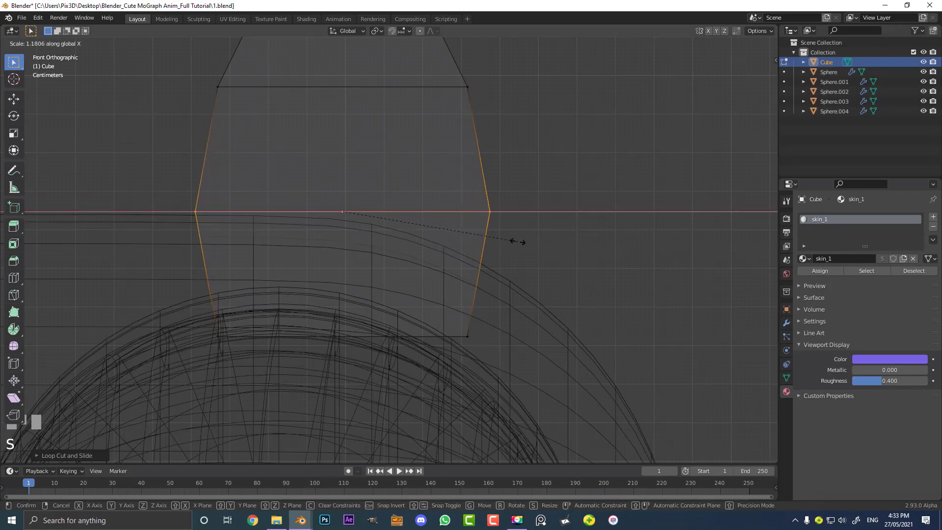
pyautogui.click(518, 241)
# Select the whole ear mesh and scale it down along global Y to make it thinner from front to back.
pyautogui.moveTo(526, 234)
pyautogui.mouseDown(button='middle')
pyautogui.moveTo(490, 238)
pyautogui.moveTo(501, 218)
pyautogui.moveTo(525, 222)
pyautogui.mouseUp(button='middle')
pyautogui.press('a')
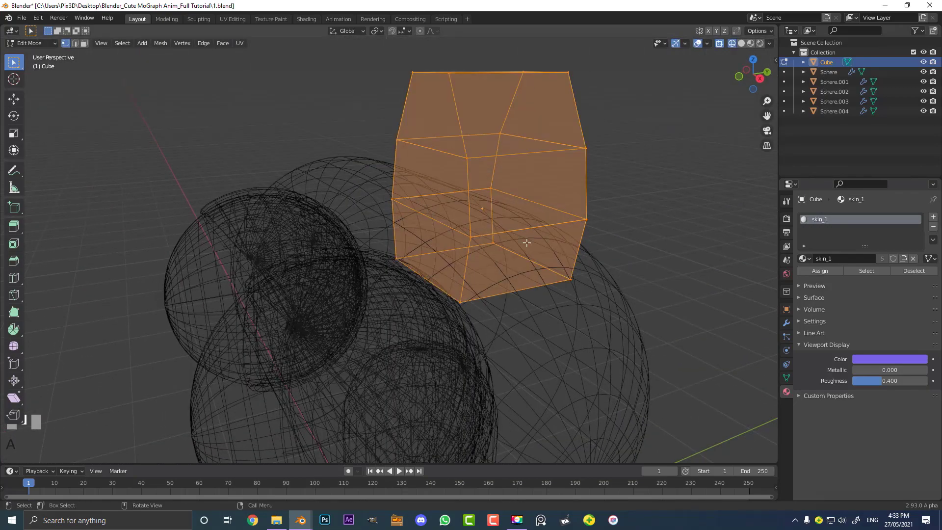
pyautogui.press('s')
pyautogui.press('y')
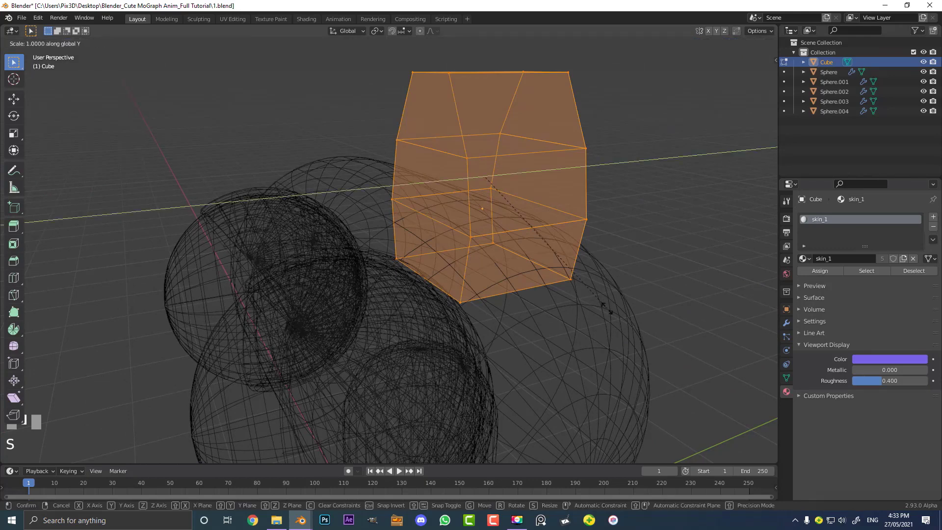
pyautogui.click(516, 228)
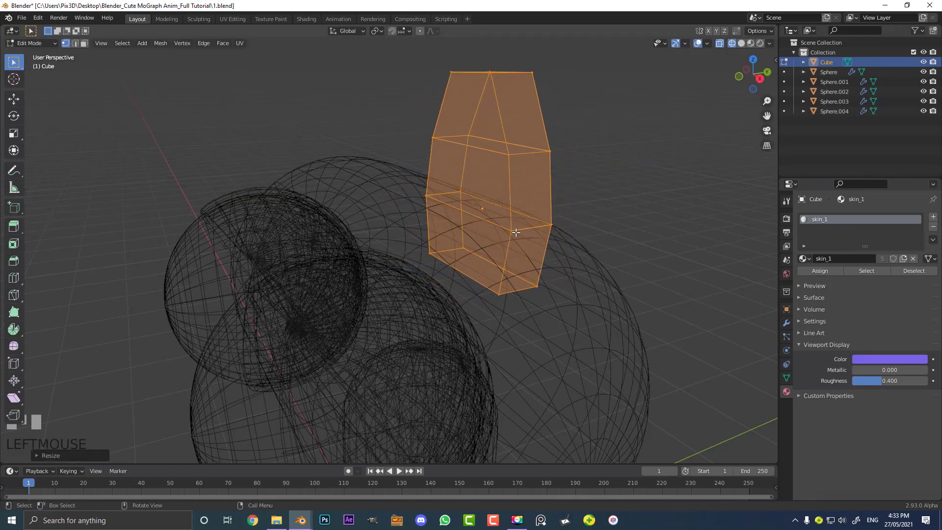
# In solid shading with face selection, select the ear's three front faces and inset them together to leave an even rim.
pyautogui.press('z')
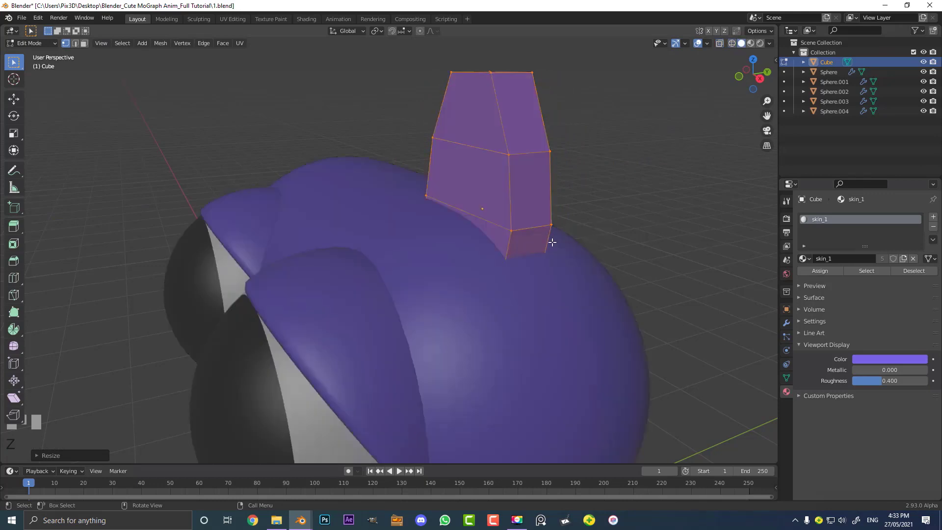
pyautogui.click(84, 44)
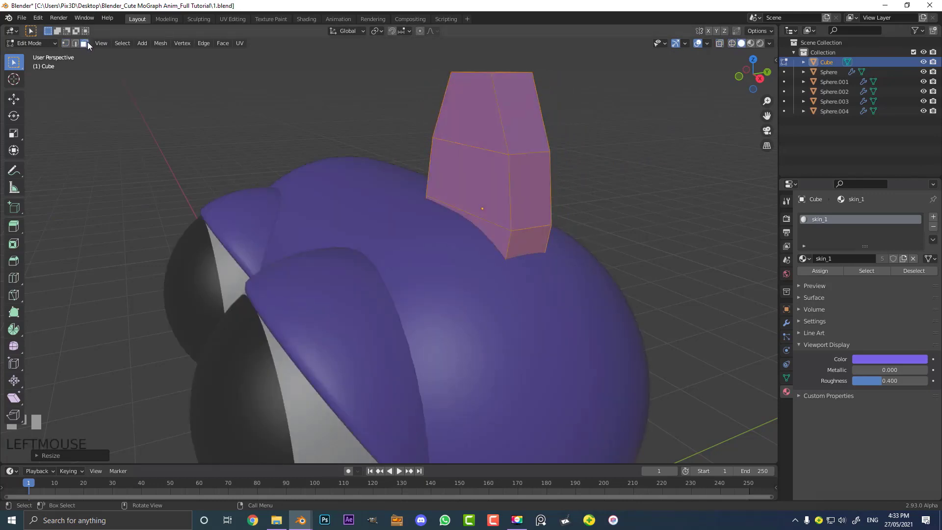
pyautogui.click(465, 110)
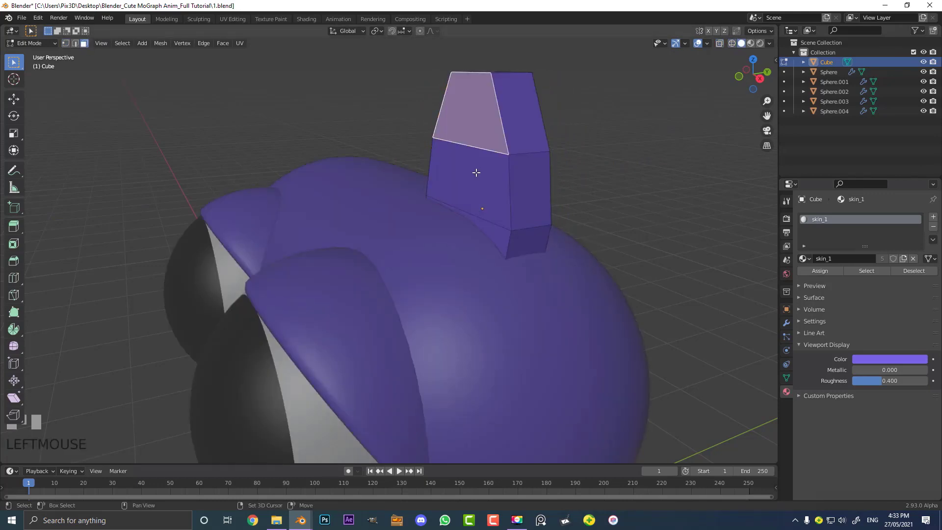
pyautogui.keyDown('shift'); pyautogui.click(479, 163); pyautogui.keyUp('shift')
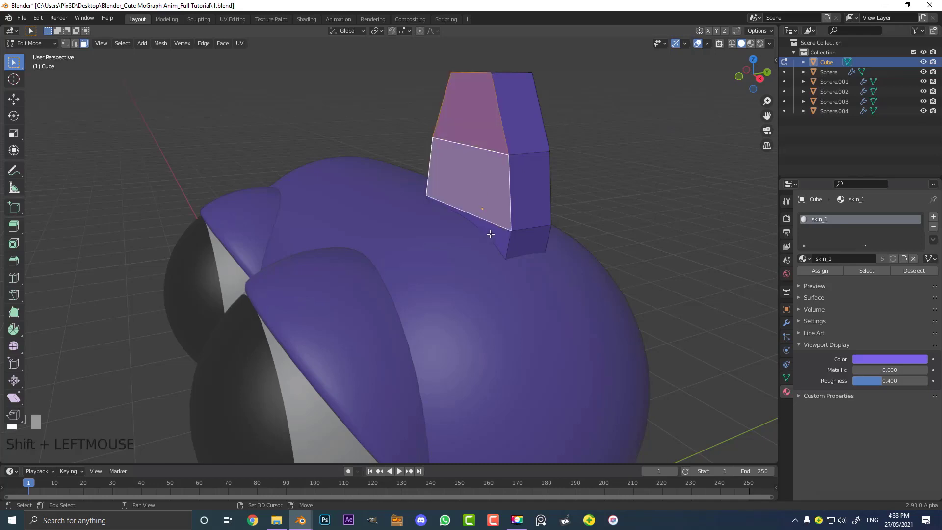
pyautogui.keyDown('shift'); pyautogui.click(491, 234); pyautogui.keyUp('shift')
pyautogui.moveTo(478, 248); pyautogui.dragTo(487, 250, button='middle')
pyautogui.press('i')
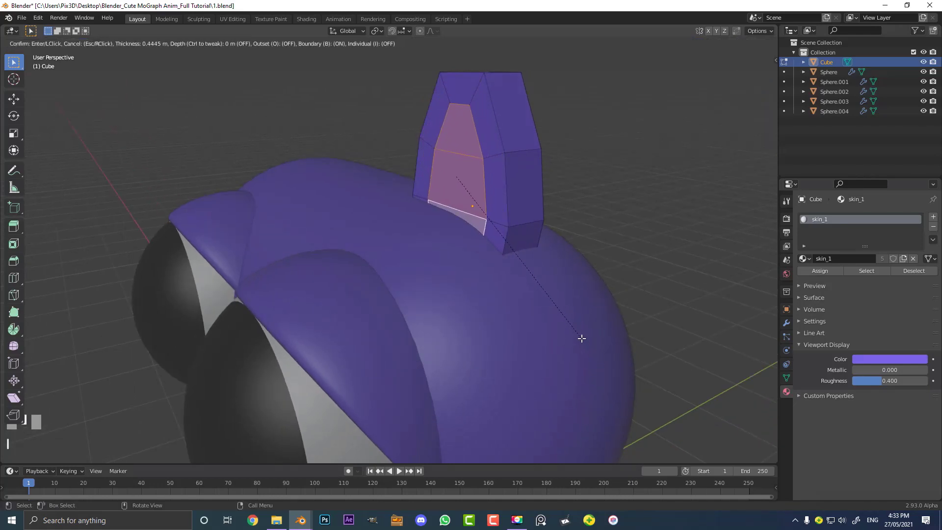
pyautogui.click(586, 341)
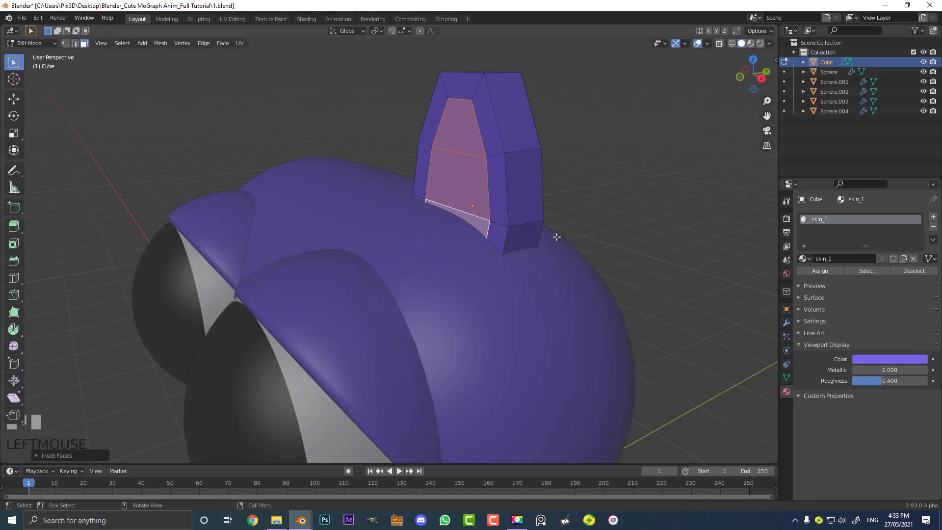
# Extrude the inset faces back into the ear and scale them down to about 0.75 to form a tapered recess.
pyautogui.moveTo(555, 235)
pyautogui.mouseDown(button='middle')
pyautogui.moveTo(539, 254)
pyautogui.moveTo(532, 236)
pyautogui.moveTo(569, 236)
pyautogui.mouseUp(button='middle')
pyautogui.press('e')
pyautogui.click(527, 272)
pyautogui.press('s')
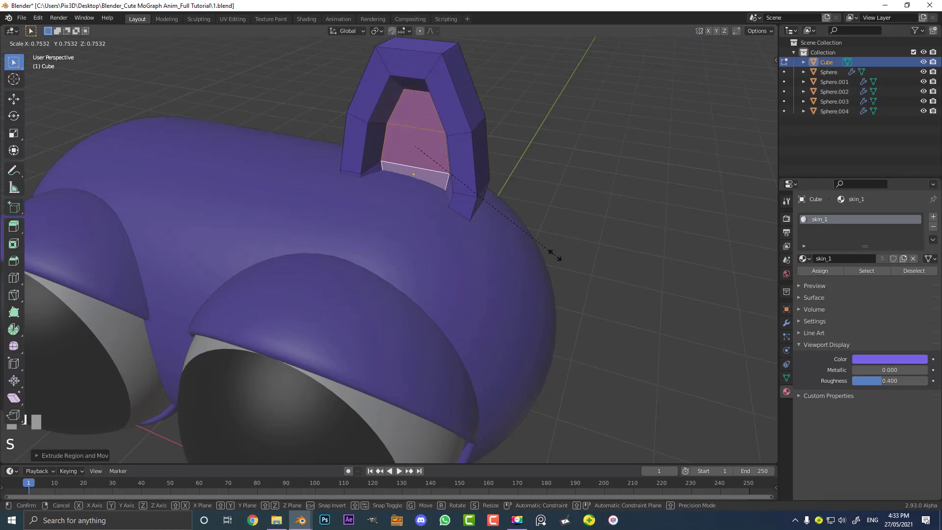
pyautogui.click(558, 259)
# Grow the selection to include the recess walls and assign these faces a new material named SKIN_2.
pyautogui.press('ctrl')
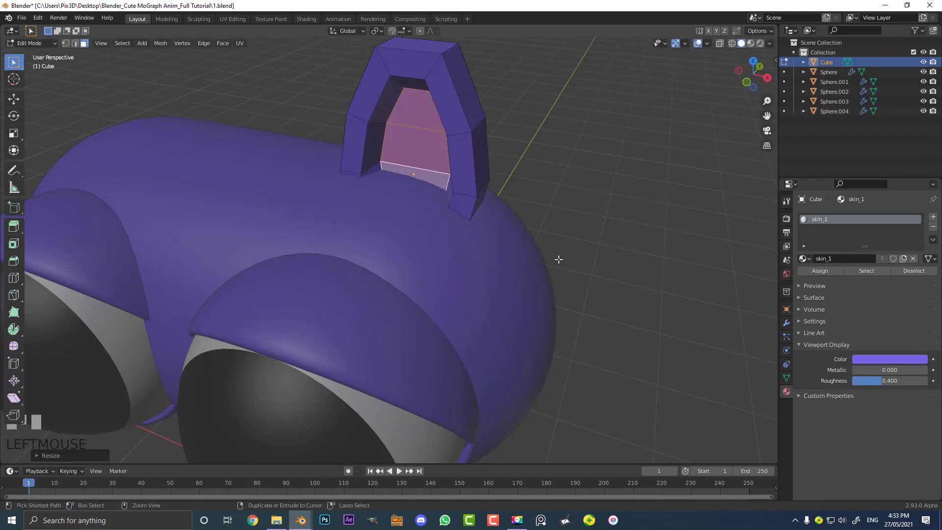
pyautogui.press('ctrl+KP_Add')
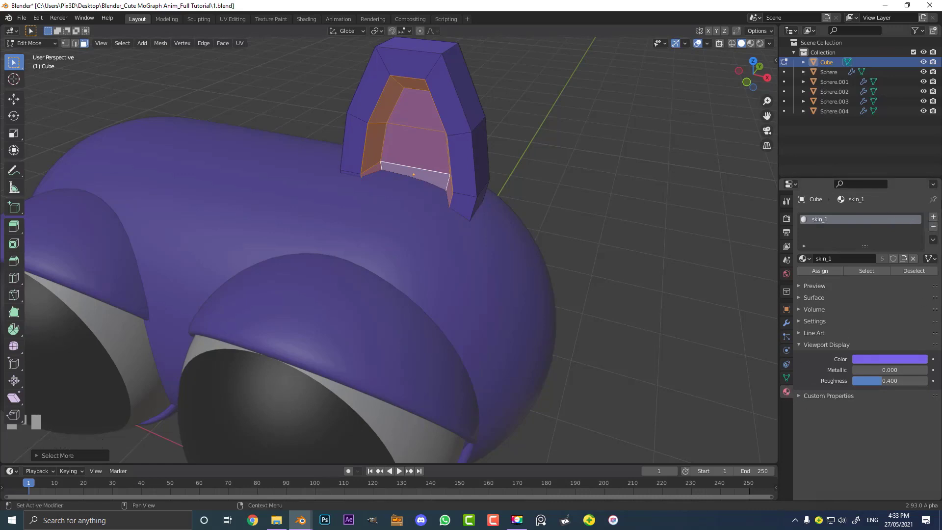
pyautogui.click(933, 216)
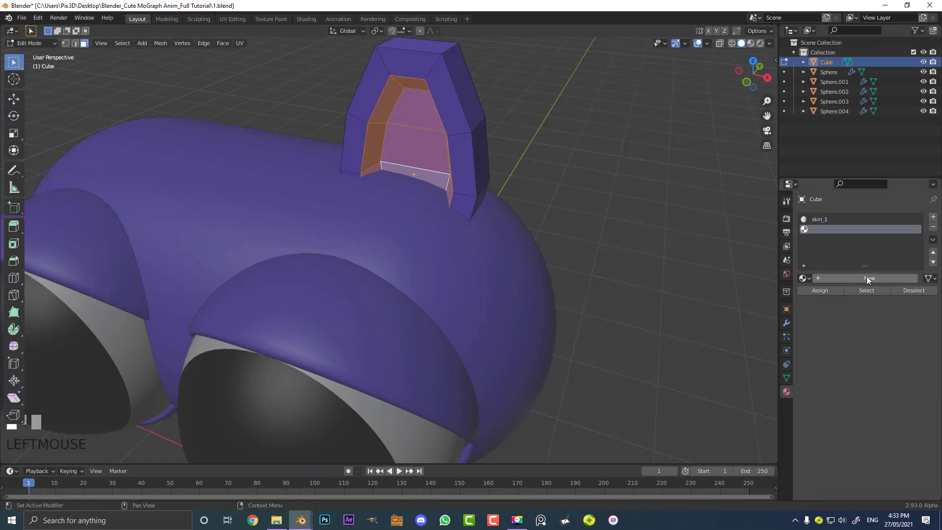
pyautogui.click(866, 278)
pyautogui.write('SK')
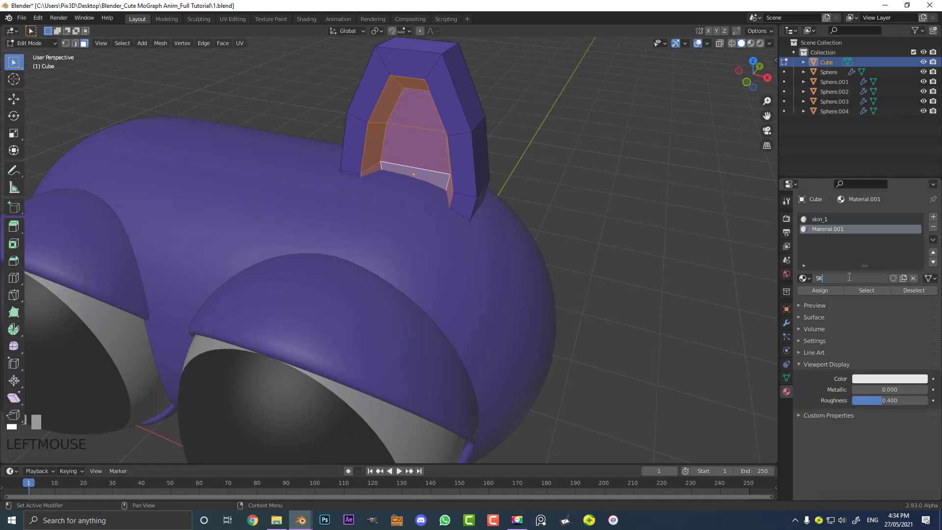
pyautogui.write('IN_2')
pyautogui.press('Return')
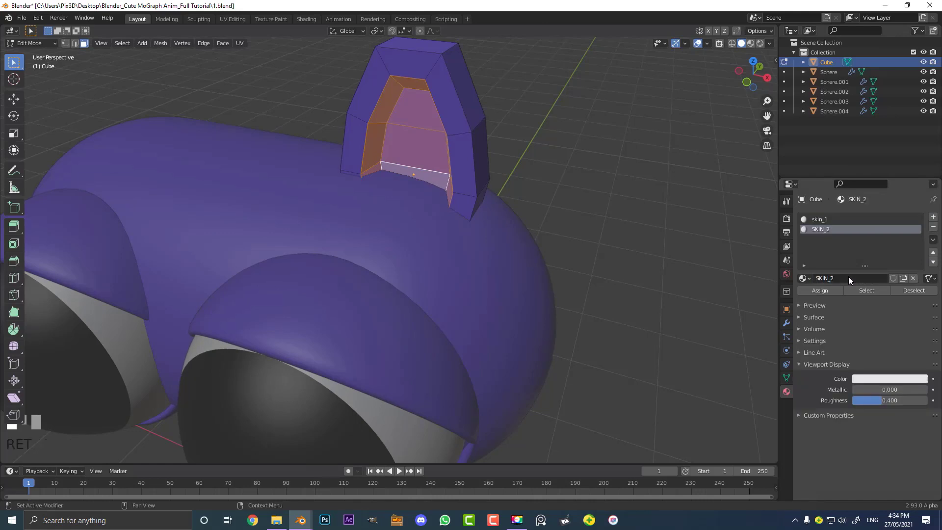
pyautogui.click(825, 293)
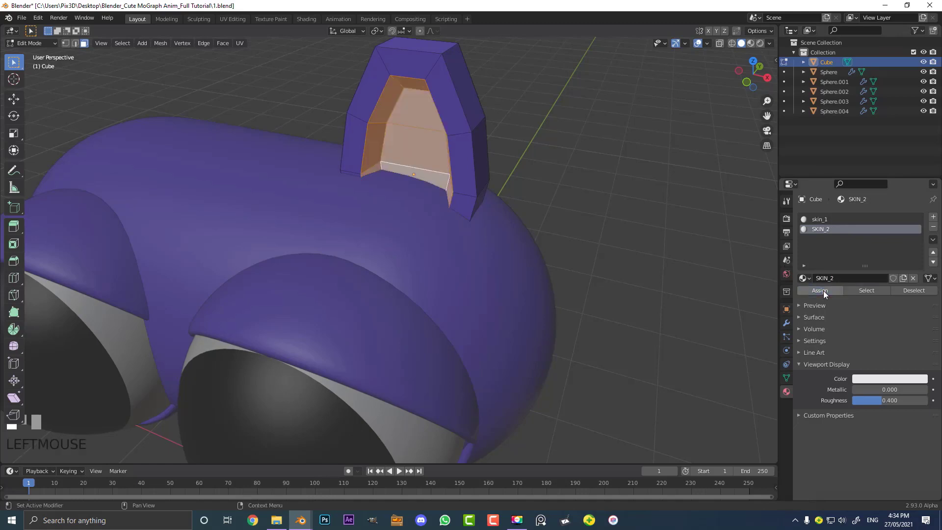
# Set the SKIN_2 viewport display color to a pinkish red and return to Object Mode.
pyautogui.click(867, 379)
pyautogui.click(880, 293)
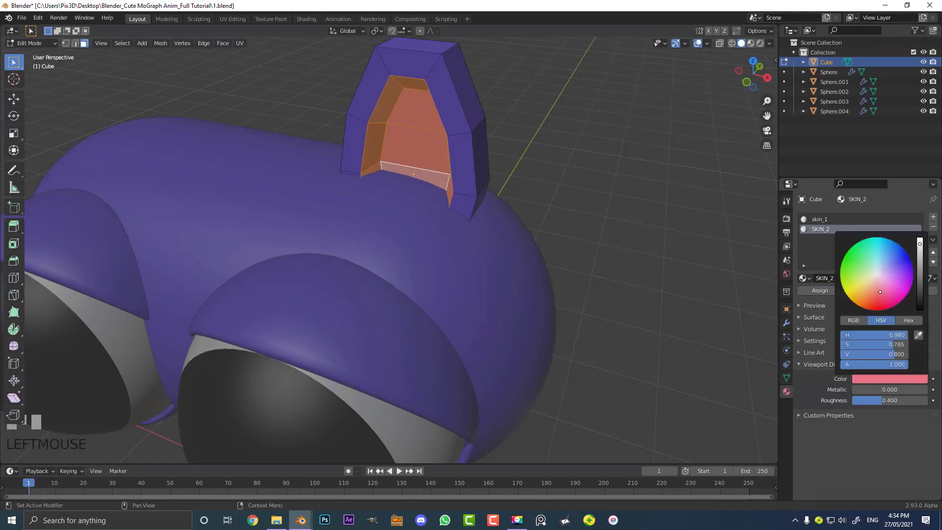
pyautogui.moveTo(564, 187); pyautogui.dragTo(505, 168, button='middle')
pyautogui.press('Tab')
pyautogui.scroll(-2, 483, 169)
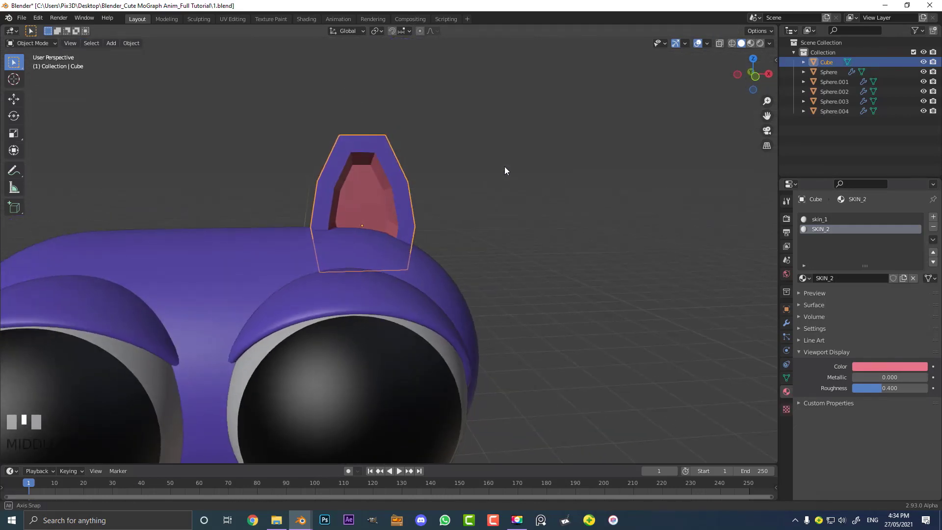
# Add a Subdivision Surface modifier to the ear with viewport level 2 and shade the ear smooth.
pyautogui.click(787, 325)
pyautogui.click(827, 219)
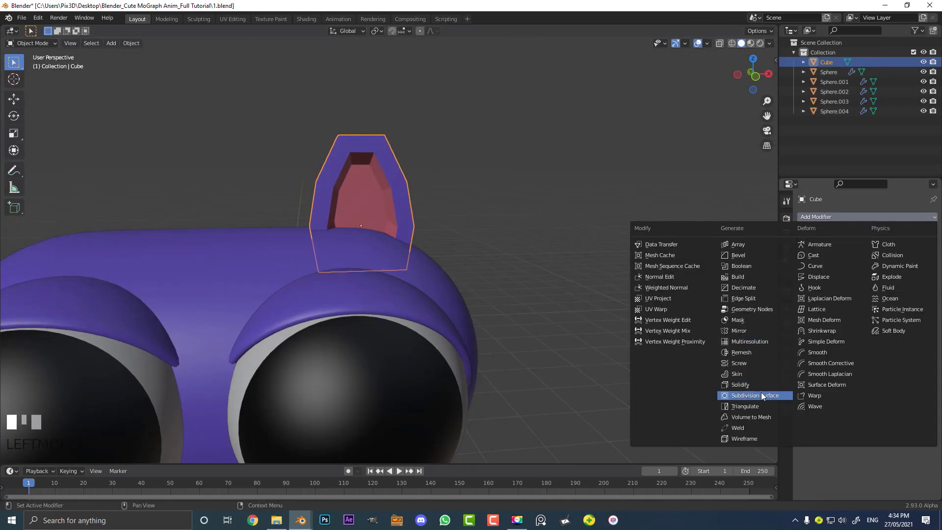
pyautogui.click(761, 394)
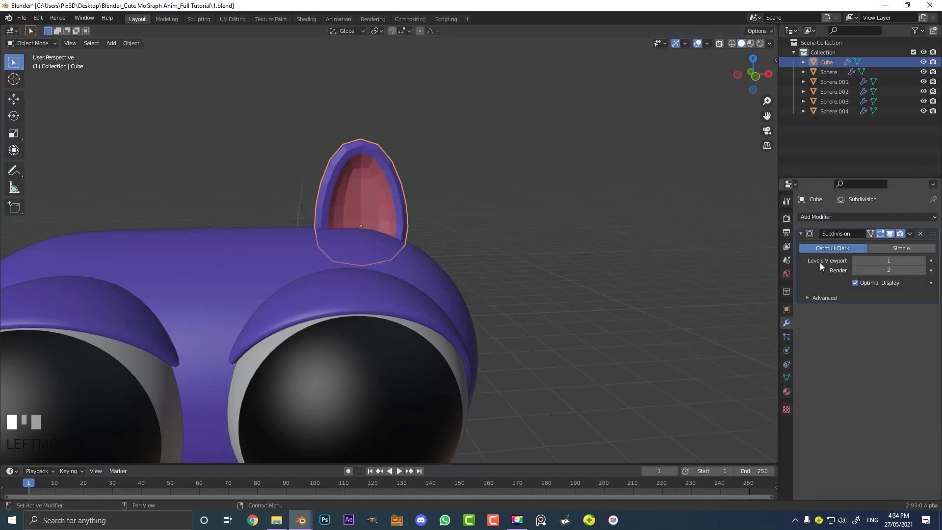
pyautogui.click(922, 261)
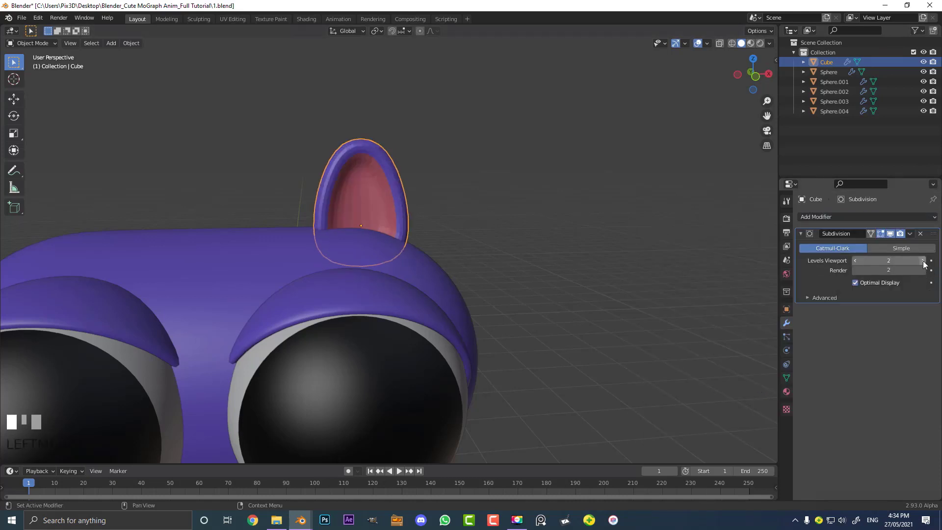
pyautogui.click(131, 43)
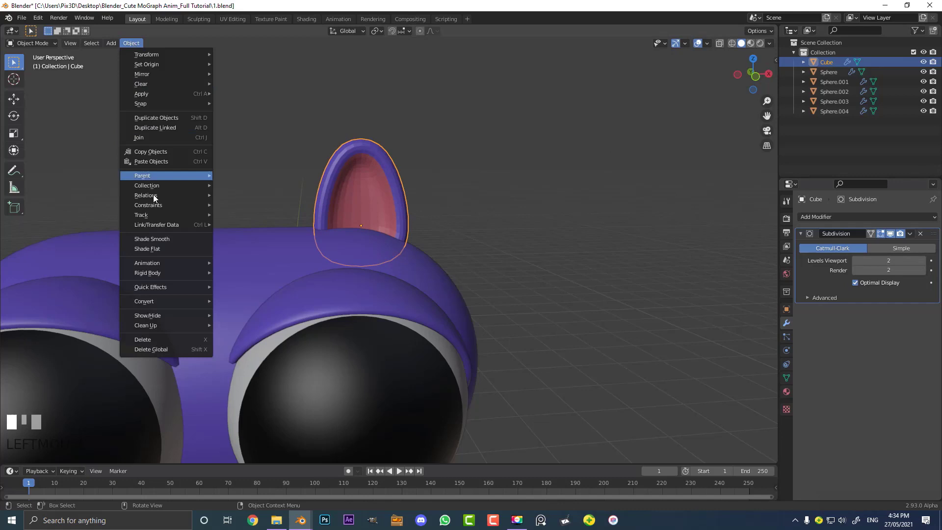
pyautogui.click(160, 239)
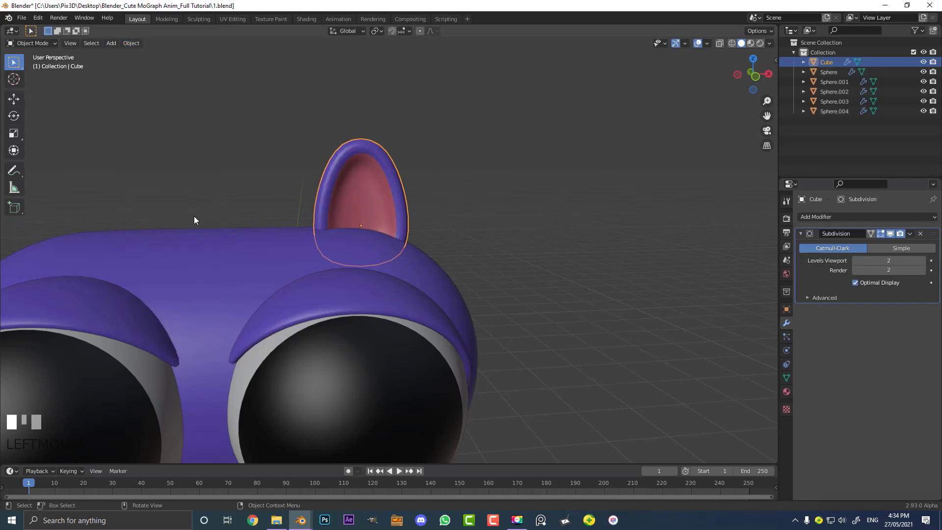
# Add an X-axis Mirror modifier to the ear using the head (Sphere) as the mirror object.
pyautogui.click(826, 217)
pyautogui.click(752, 330)
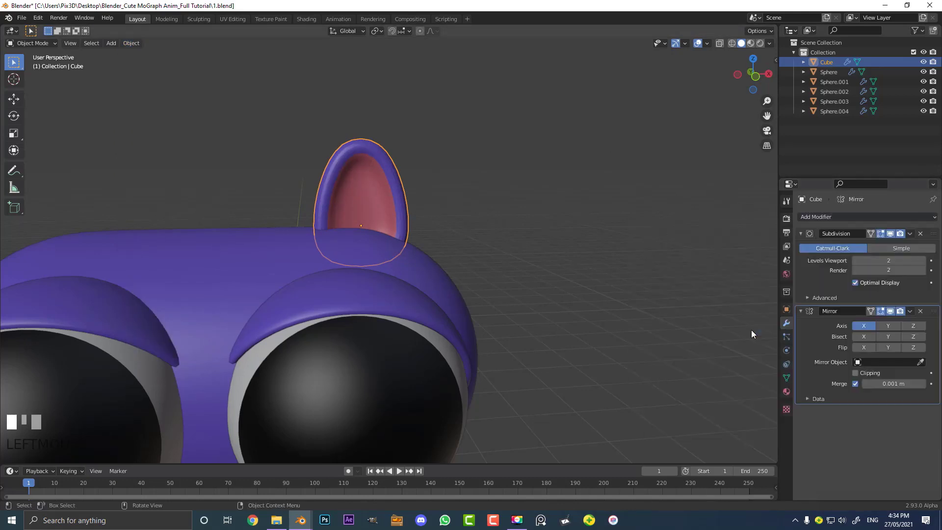
pyautogui.scroll(-3, 486, 287)
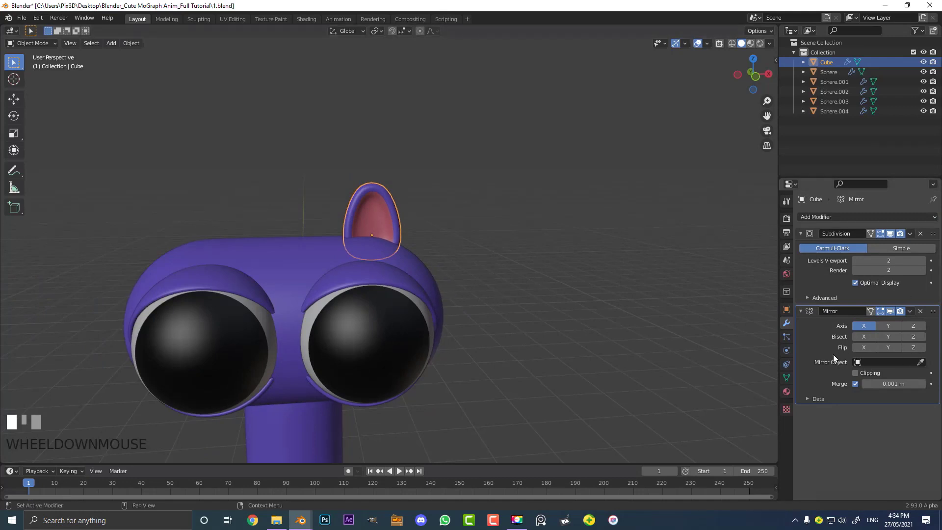
pyautogui.click(920, 362)
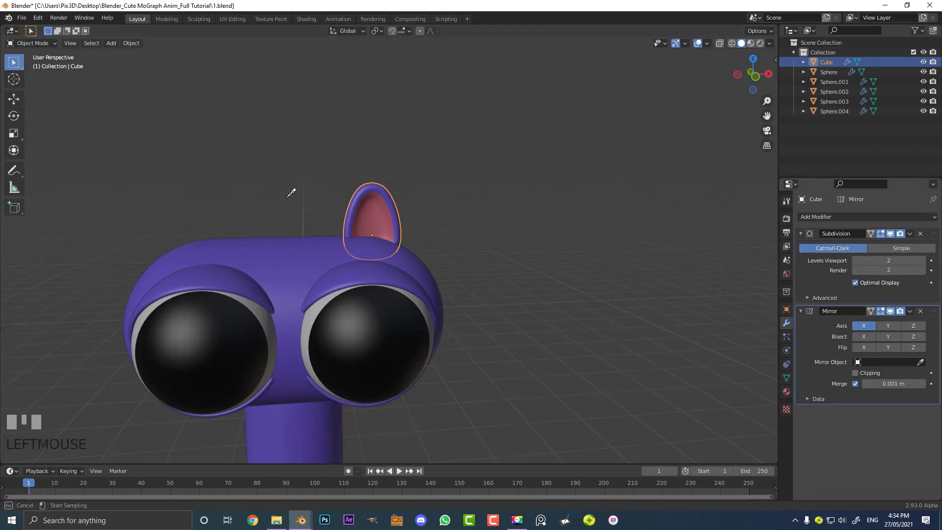
pyautogui.click(282, 237)
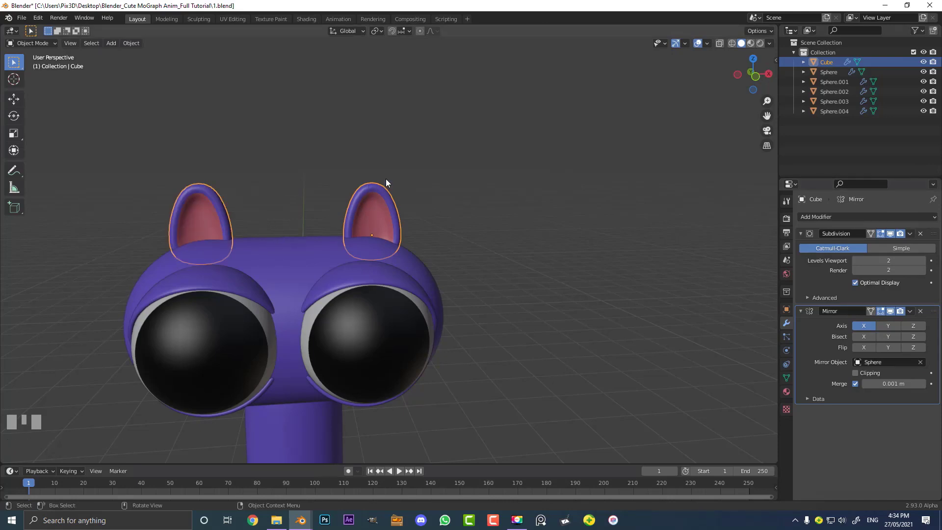
# In front view, rotate the ear to tilt it outward and scale it up slightly.
pyautogui.press('KP_1')
pyautogui.keyDown('shift'); pyautogui.moveTo(332, 233); pyautogui.dragTo(340, 217, button='middle'); pyautogui.keyUp('shift')
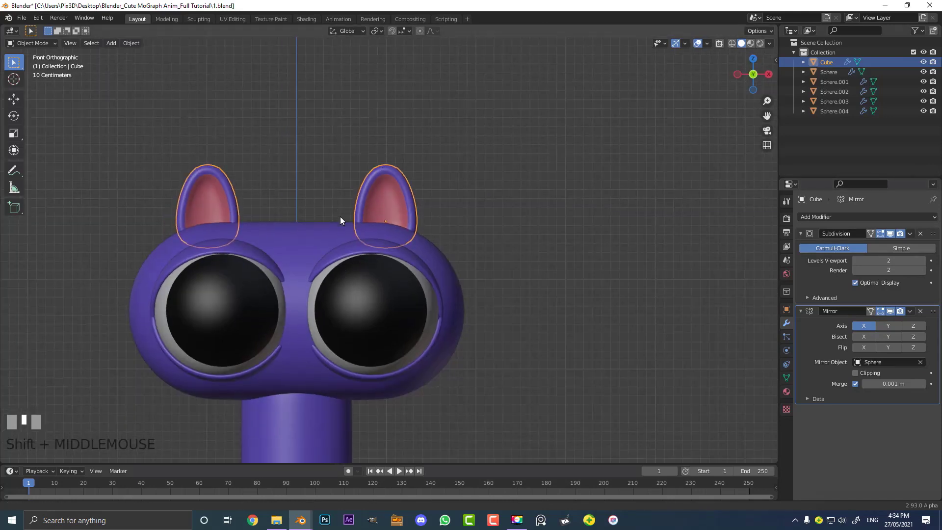
pyautogui.scroll(2, 354, 215)
pyautogui.press('r')
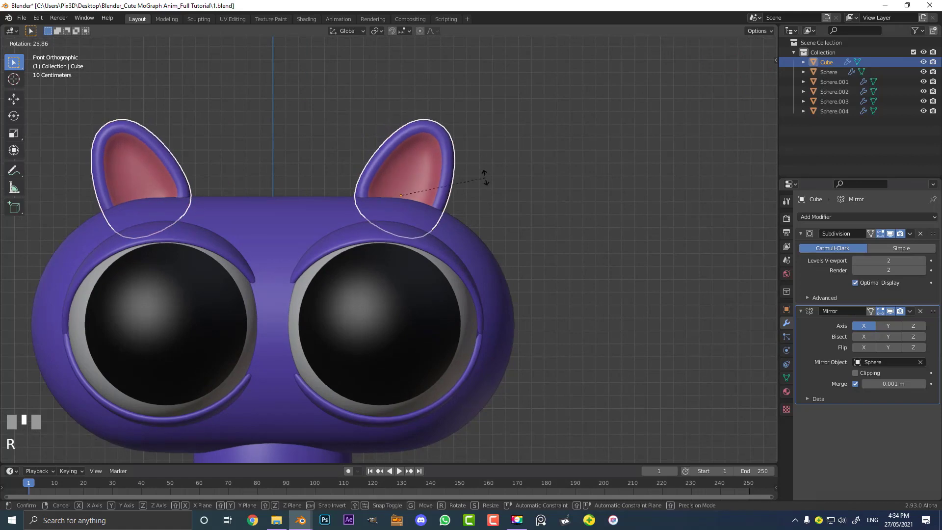
pyautogui.press('s')
pyautogui.click(502, 245)
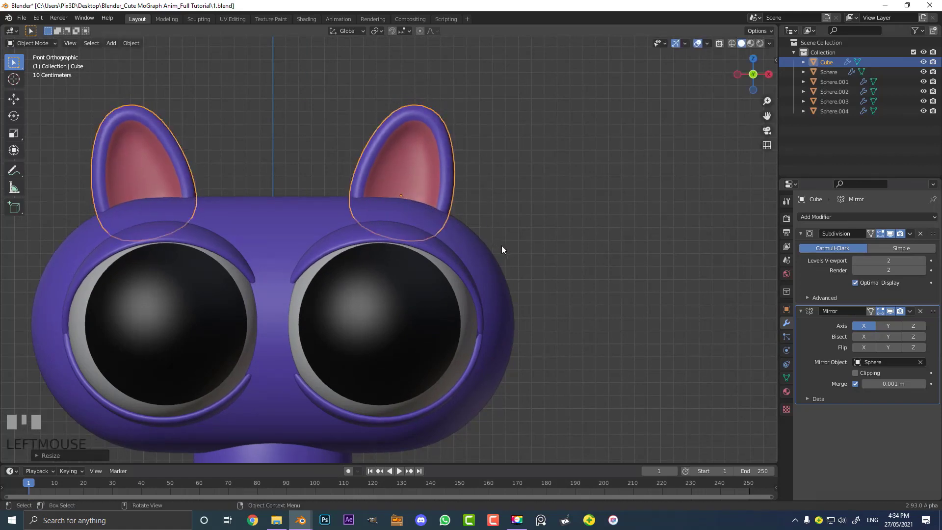
# Move the ear outward along the head by about 0.2 m, fine-tune its tilt and deselect it.
pyautogui.press('g')
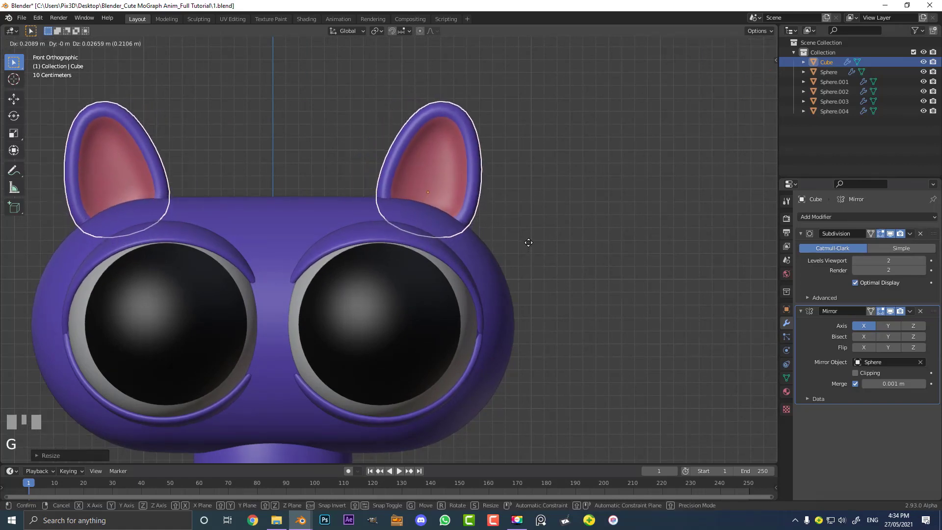
pyautogui.press('r')
pyautogui.hotkey('alt', 'a')
pyautogui.scroll(-4, 516, 206)
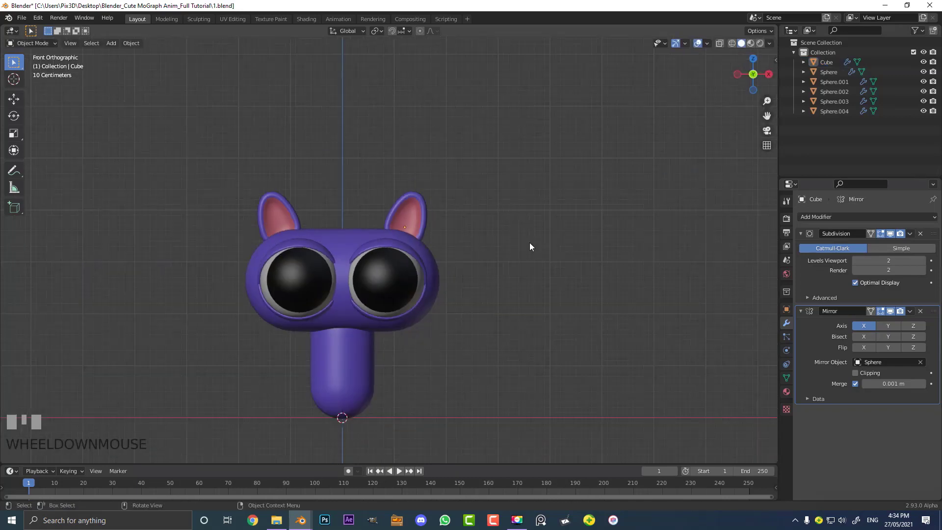
pyautogui.moveTo(530, 246); pyautogui.dragTo(555, 238, button='middle')
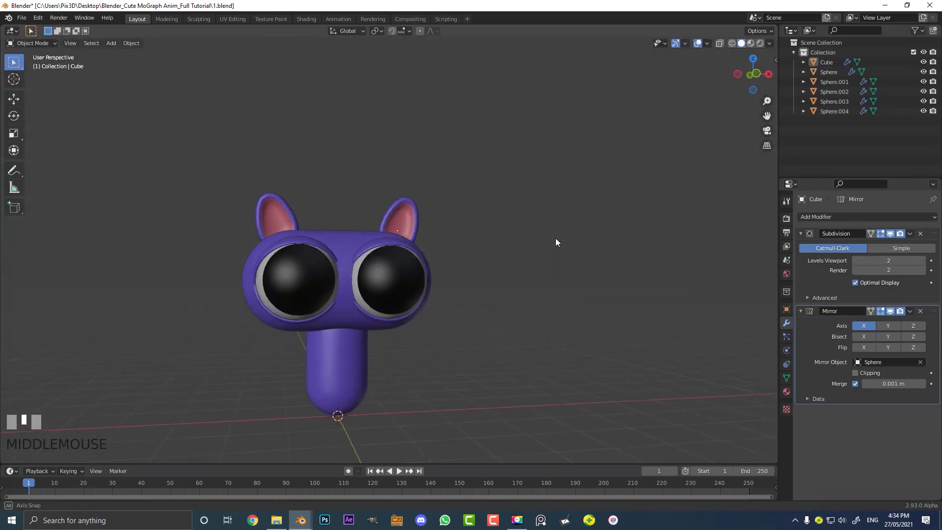
pyautogui.press('KP_1')
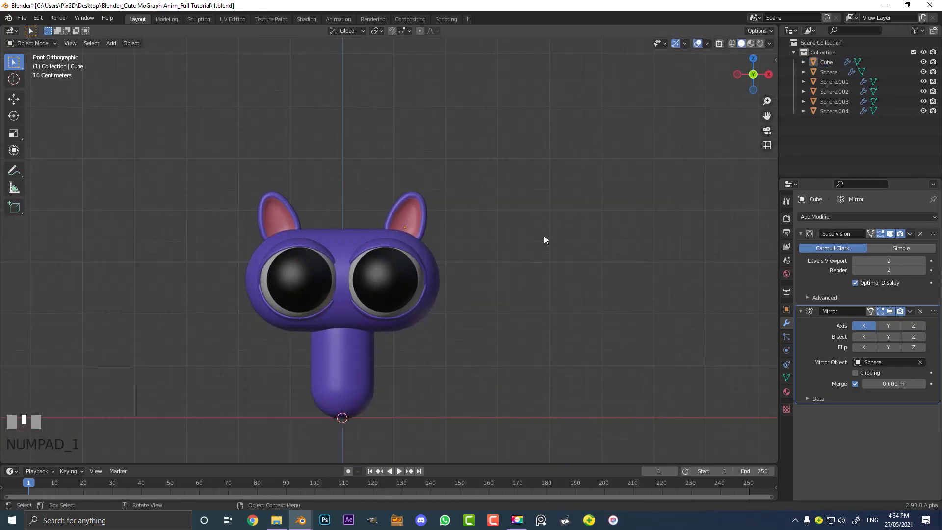
pyautogui.scroll(4, 466, 220)
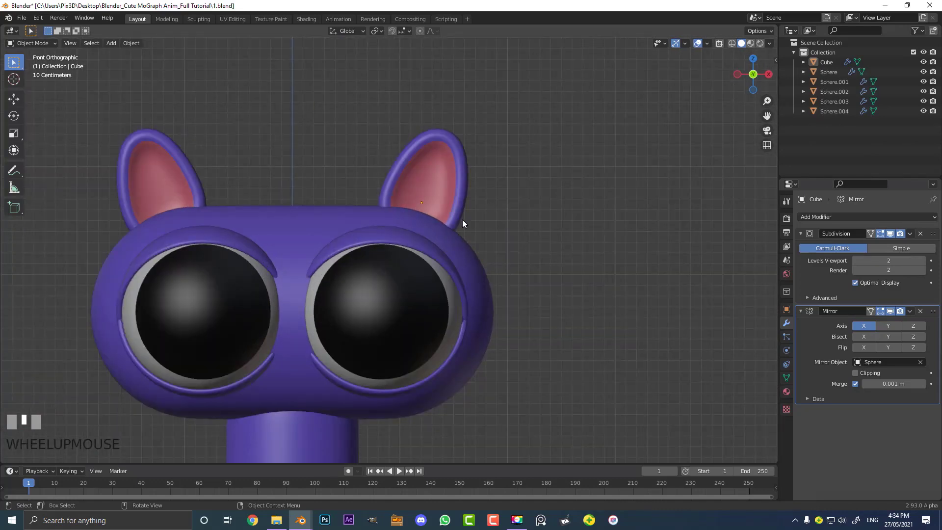
pyautogui.scroll(-4, 462, 224)
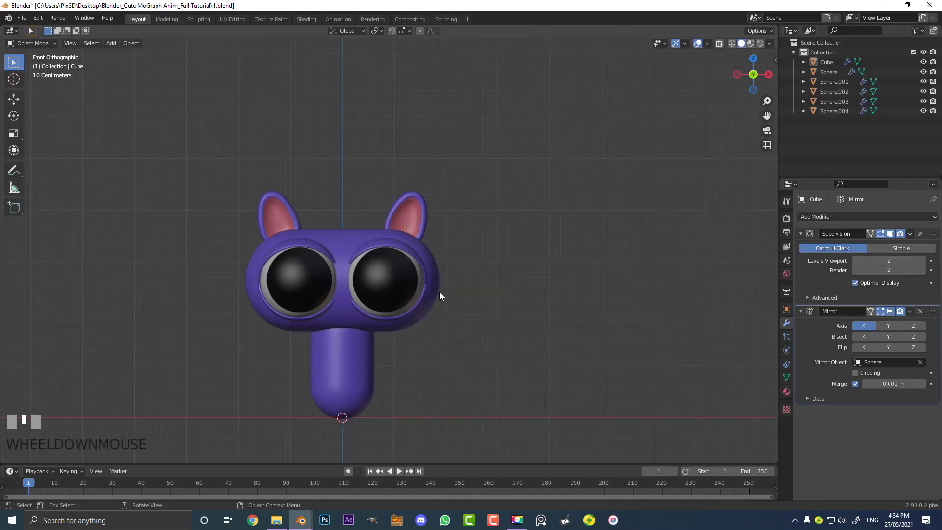
# Select the capsule body below the head and apply its rotation.
pyautogui.keyDown('shift'); pyautogui.moveTo(440, 293); pyautogui.dragTo(443, 216, button='middle'); pyautogui.keyUp('shift')
pyautogui.scroll(4, 276, 173)
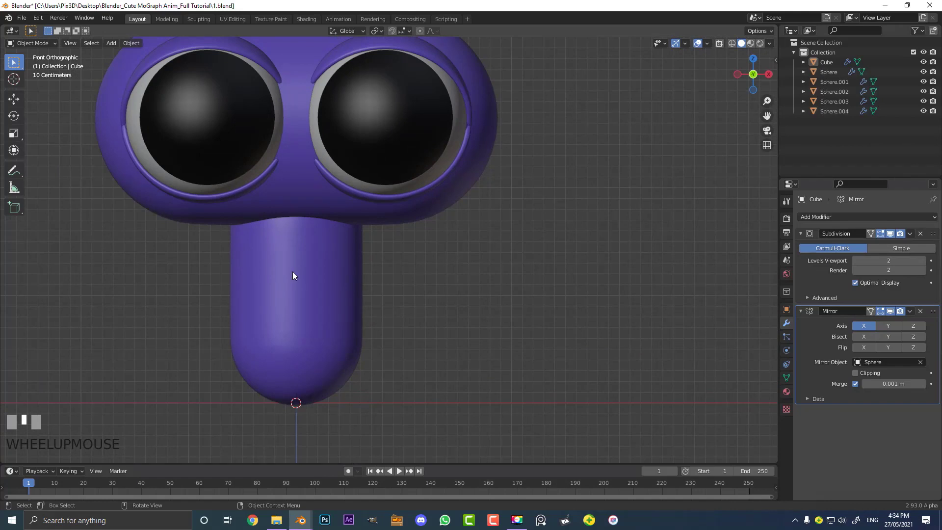
pyautogui.click(329, 268)
pyautogui.scroll(-3, 359, 245)
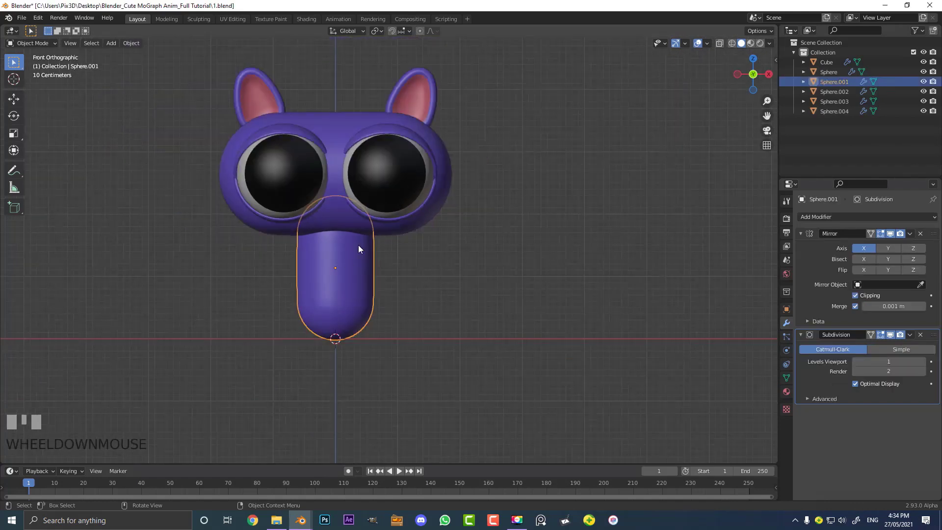
pyautogui.scroll(1, 355, 279)
pyautogui.keyDown('shift'); pyautogui.moveTo(355, 275); pyautogui.dragTo(407, 215, button='middle'); pyautogui.keyUp('shift')
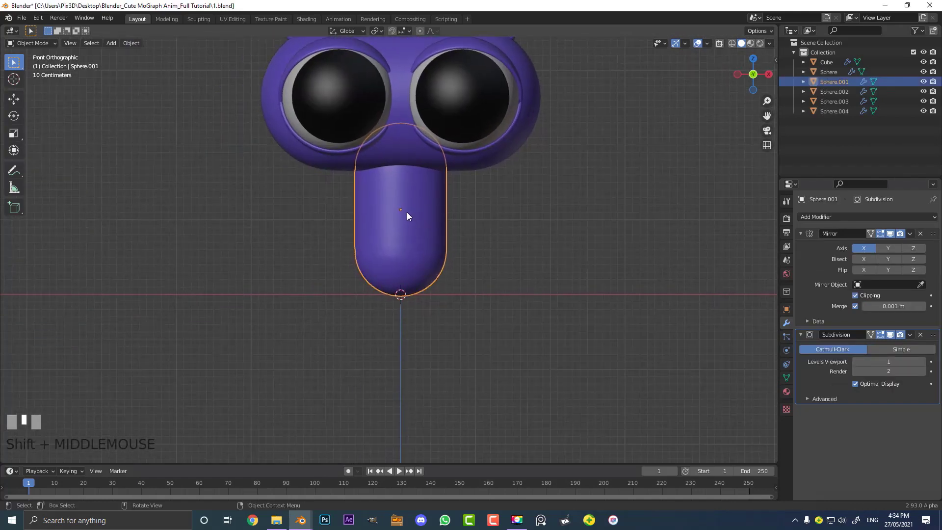
pyautogui.hotkey('ctrl', 'a')
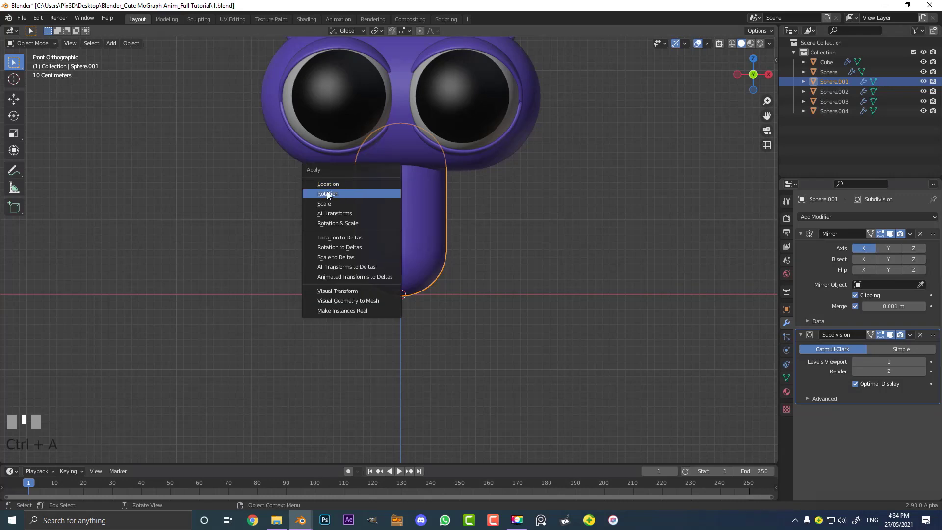
pyautogui.click(373, 193)
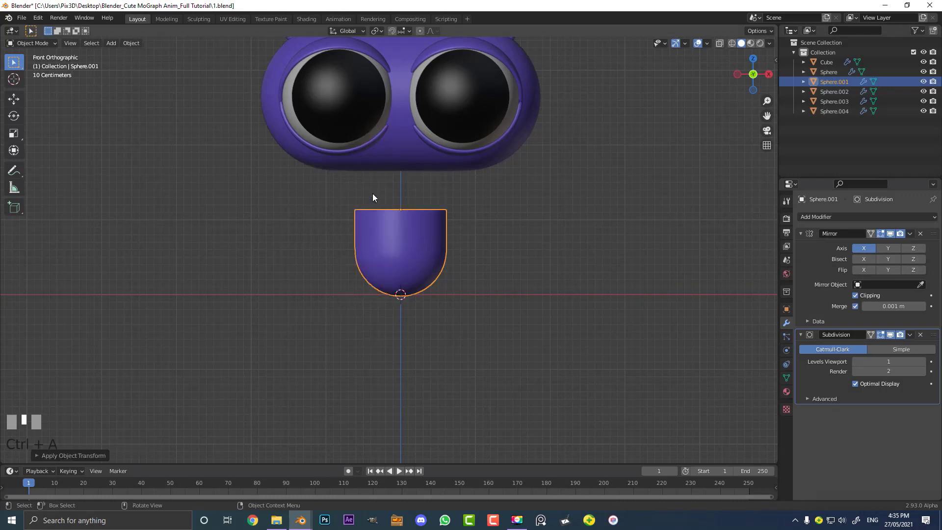
# Make the body's Mirror modifier mirror along the Z axis only, with the X axis off.
pyautogui.scroll(3, 388, 259)
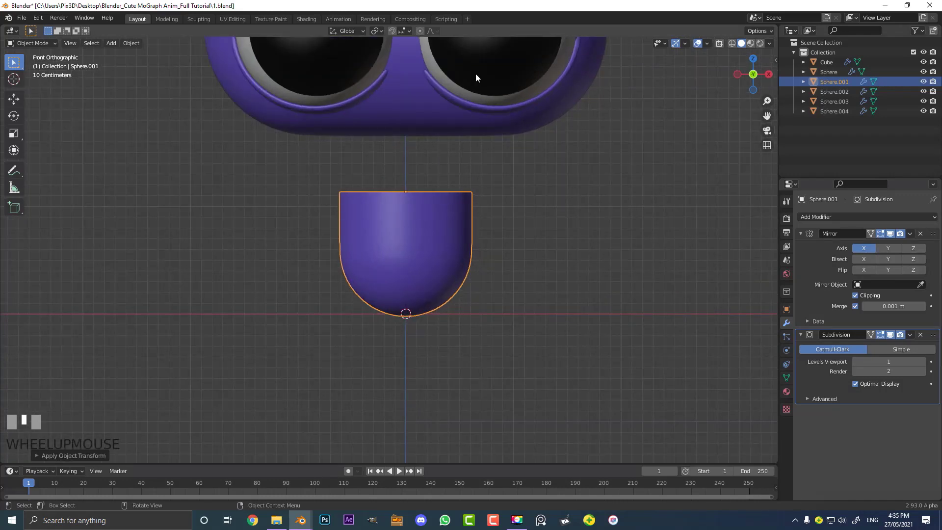
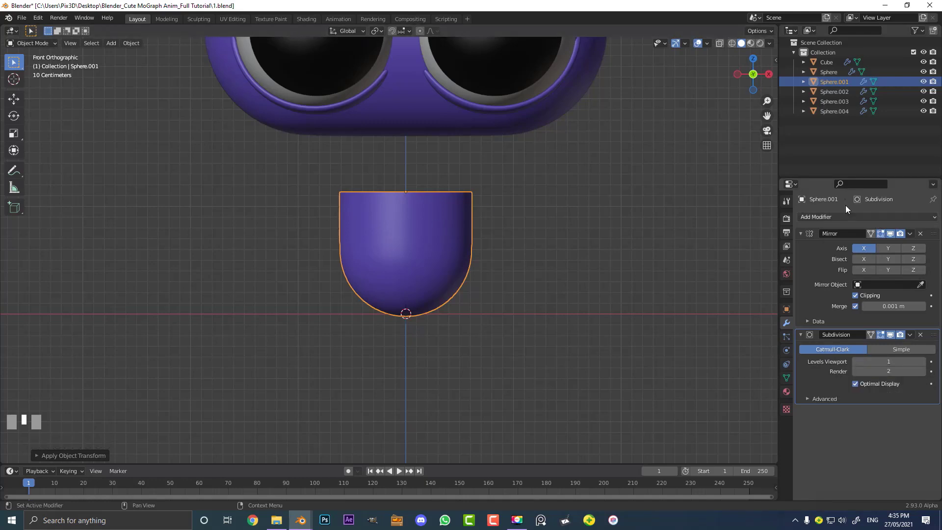
pyautogui.scroll(1, 409, 168)
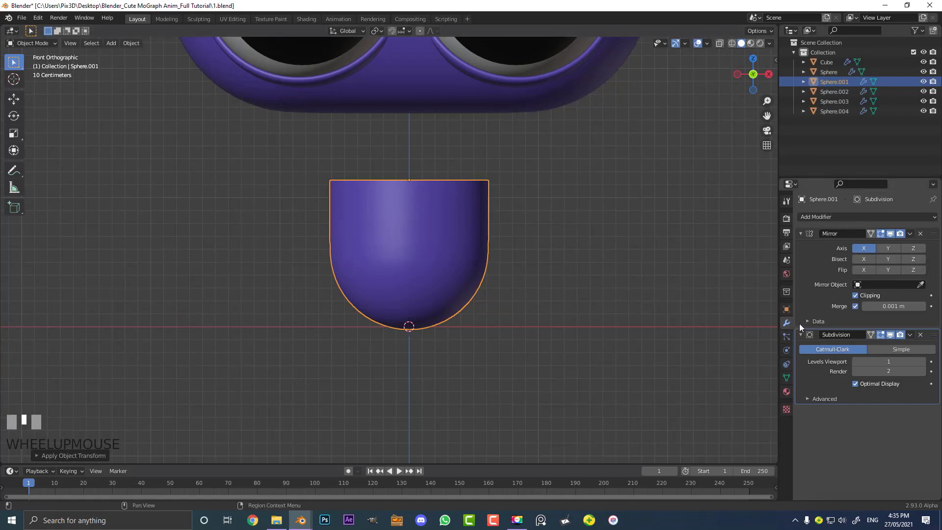
pyautogui.click(913, 248)
pyautogui.click(864, 248)
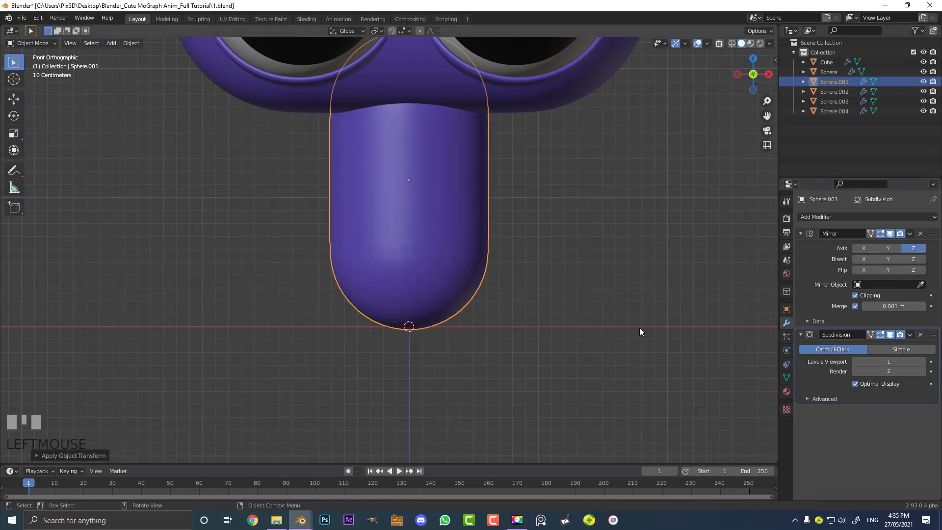
pyautogui.scroll(-2, 444, 250)
pyautogui.scroll(1, 363, 225)
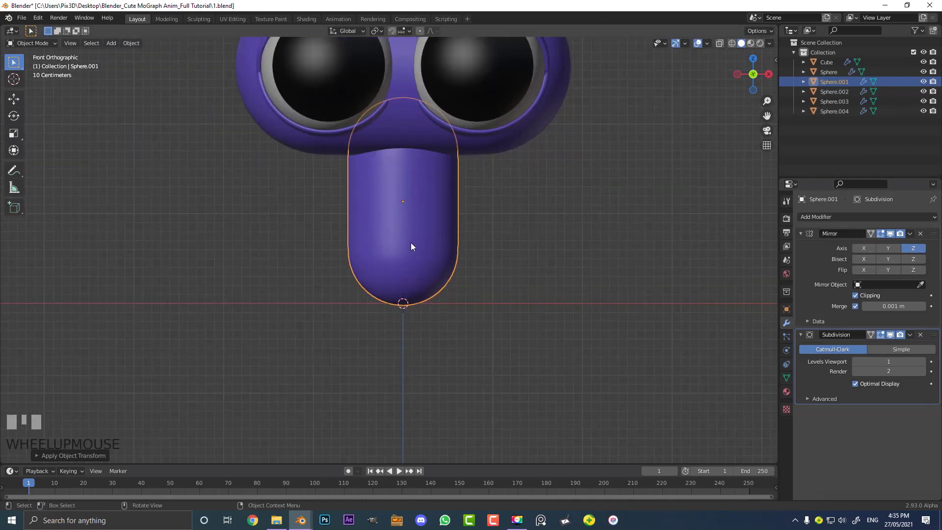
# Duplicate the body, place the copy beside it and apply the copy's Mirror modifier.
pyautogui.hotkey('shift', 'd')
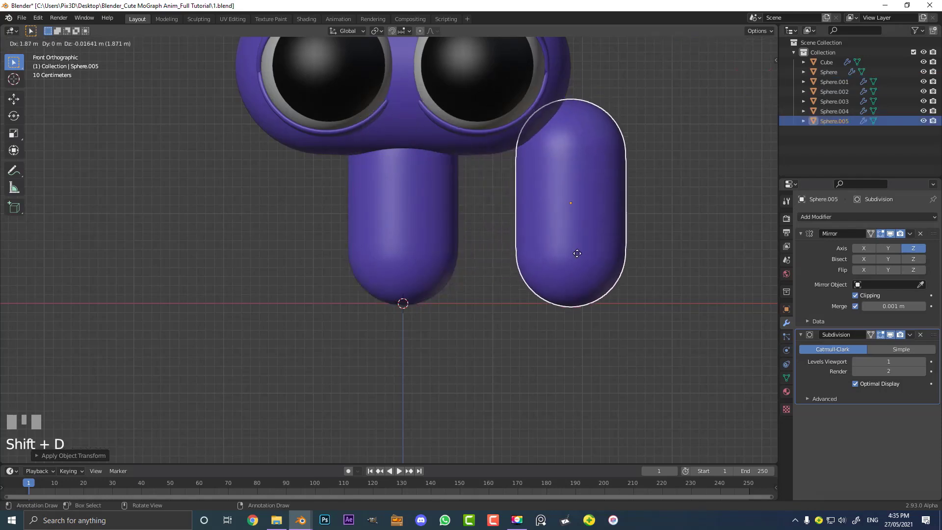
pyautogui.click(575, 266)
pyautogui.click(910, 234)
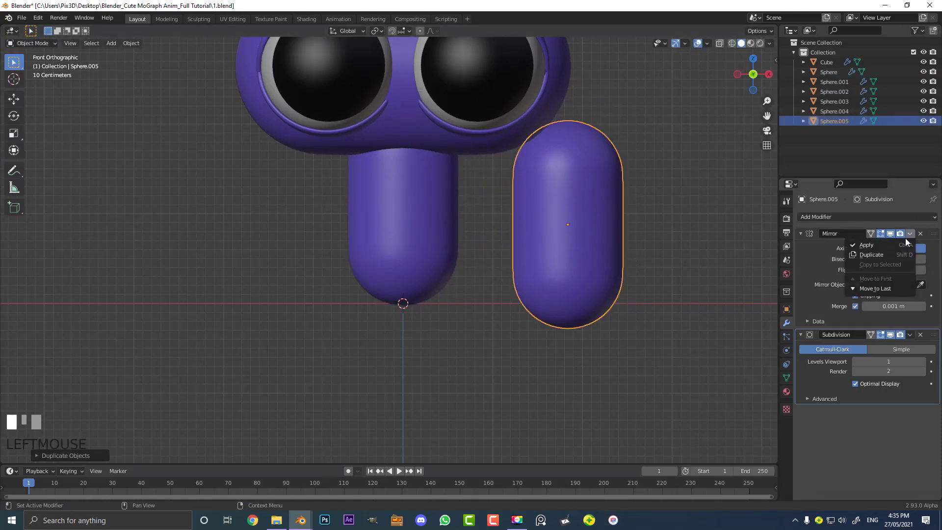
pyautogui.click(874, 246)
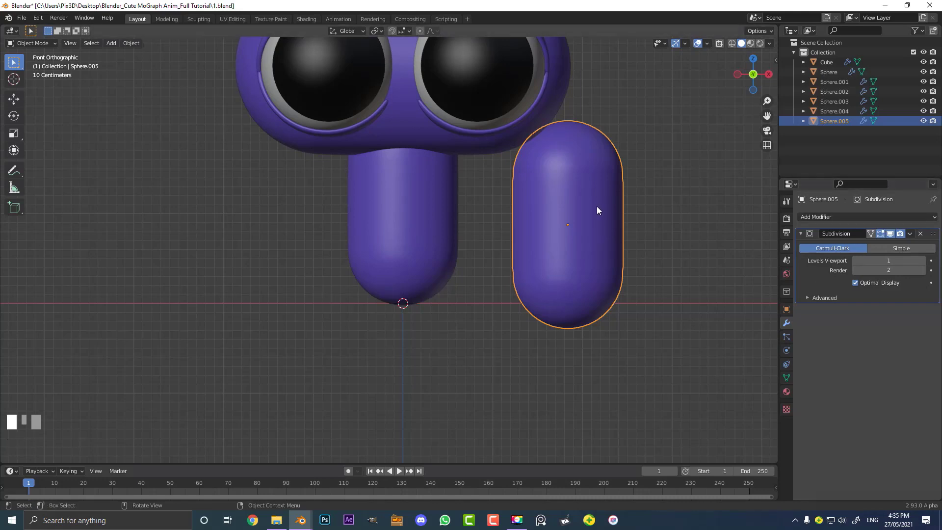
# Lengthen the duplicated capsule by moving the vertices of its upper half up about 2.5 m along Z in wireframe.
pyautogui.press('Tab')
pyautogui.keyDown('shift'); pyautogui.moveTo(605, 205); pyautogui.dragTo(497, 229, button='middle'); pyautogui.keyUp('shift')
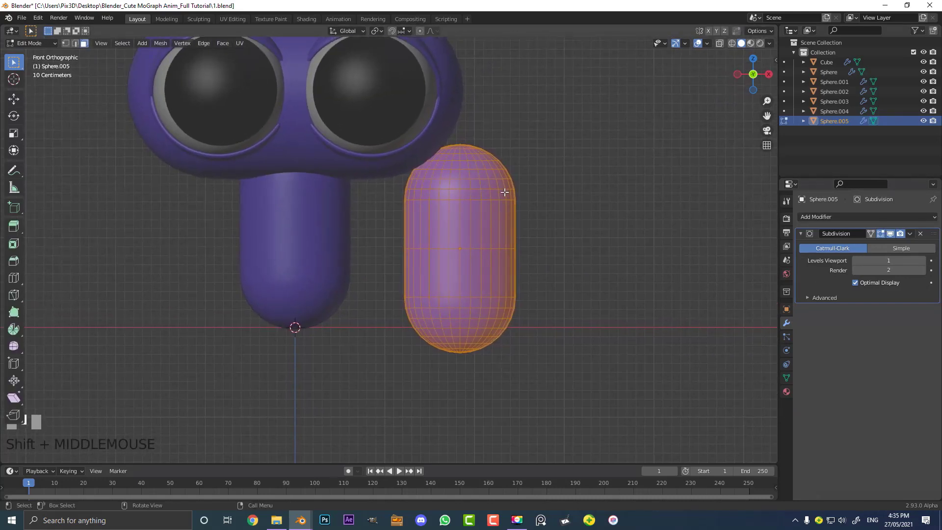
pyautogui.press('z')
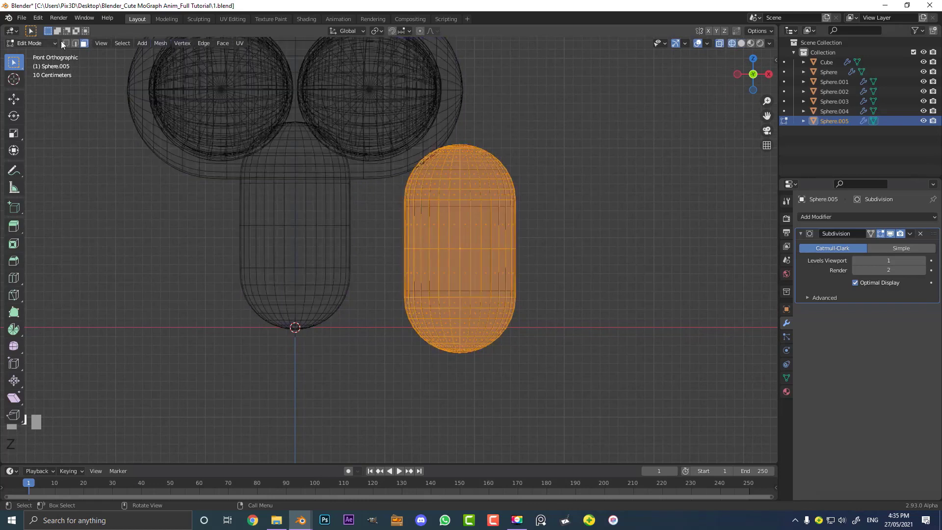
pyautogui.click(65, 43)
pyautogui.keyDown('shift'); pyautogui.moveTo(596, 150); pyautogui.dragTo(552, 225, button='middle'); pyautogui.keyUp('shift')
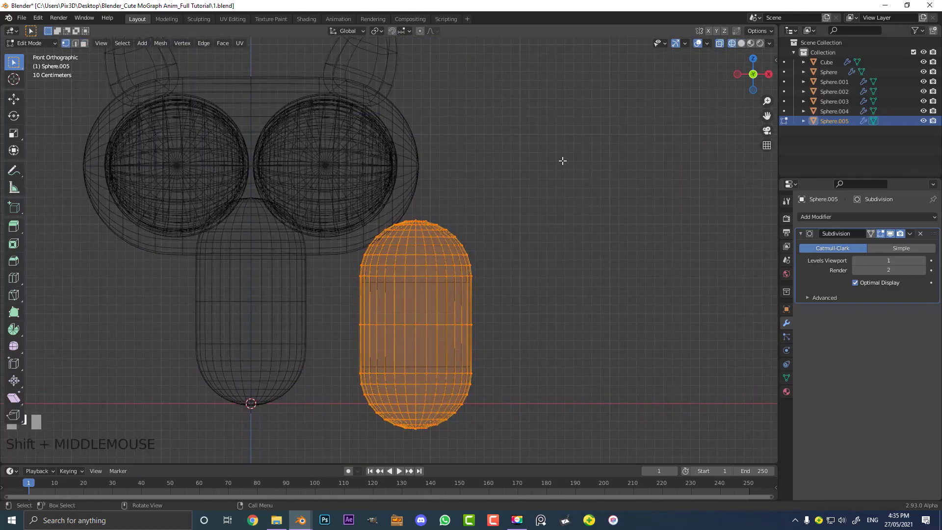
pyautogui.moveTo(562, 150); pyautogui.dragTo(316, 304)
pyautogui.scroll(-4, 366, 271)
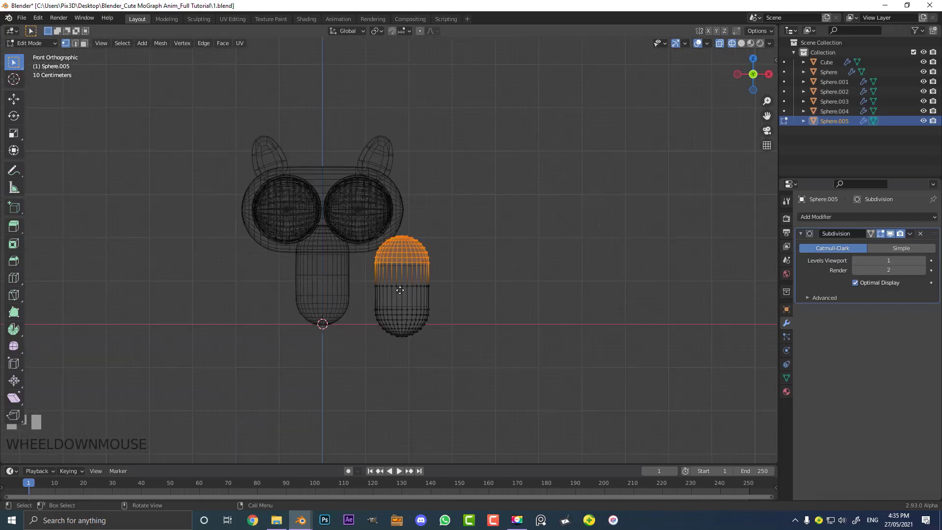
pyautogui.press('g')
pyautogui.press('z')
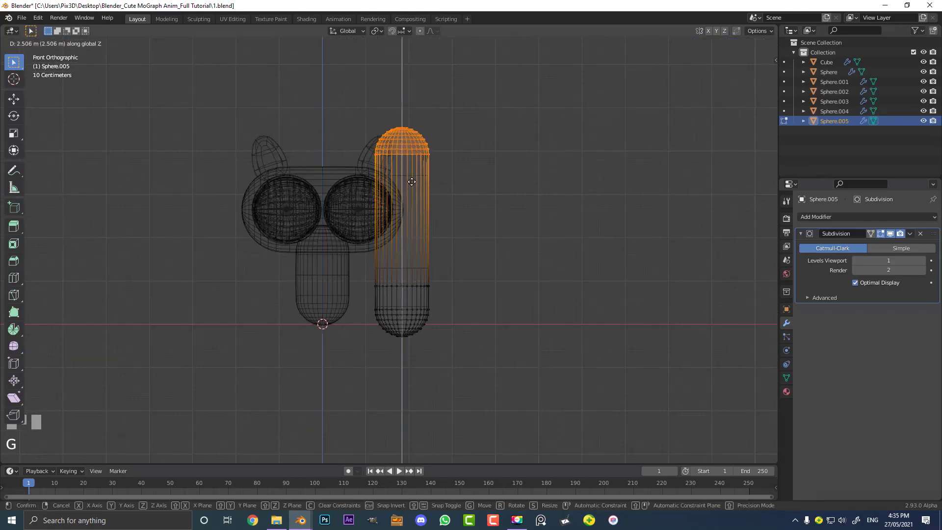
pyautogui.click(412, 182)
pyautogui.scroll(2, 432, 211)
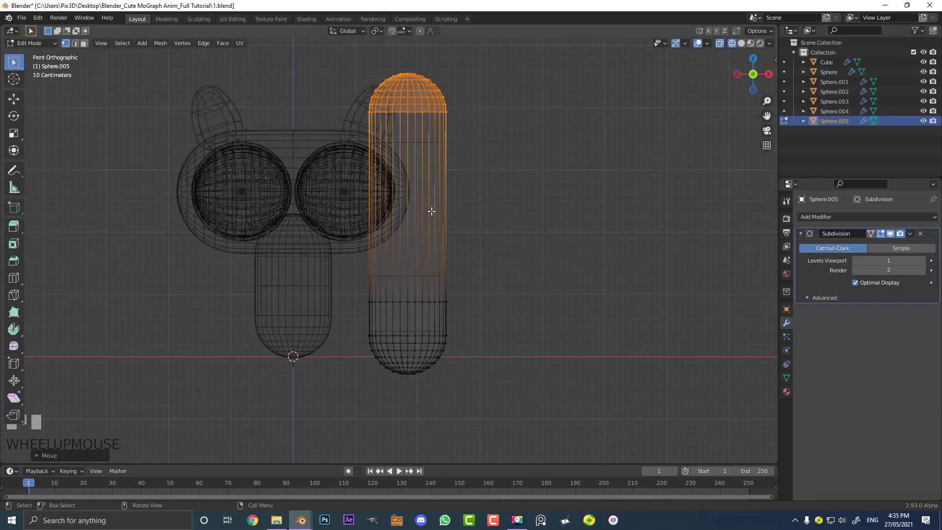
pyautogui.press('Tab')
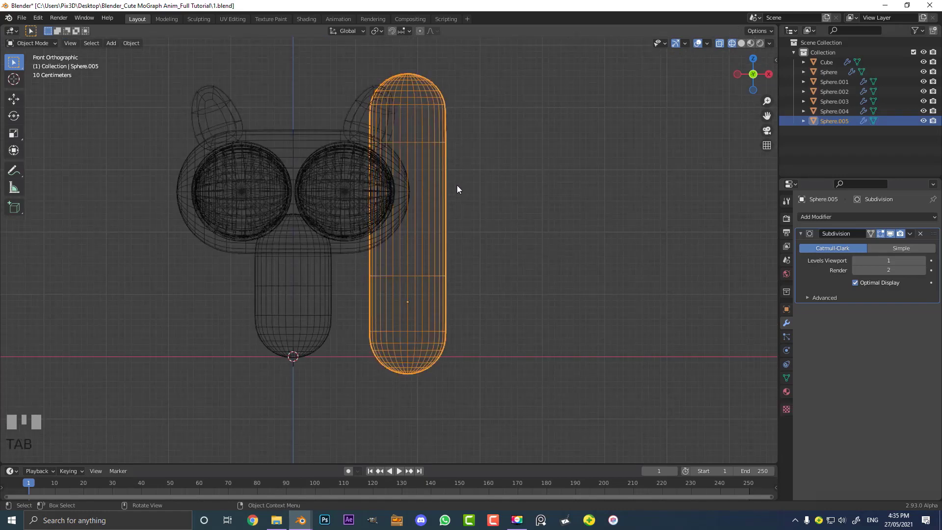
# Return to solid shading and rotate the long capsule by -90 degrees in the right side view.
pyautogui.press('KP_3')
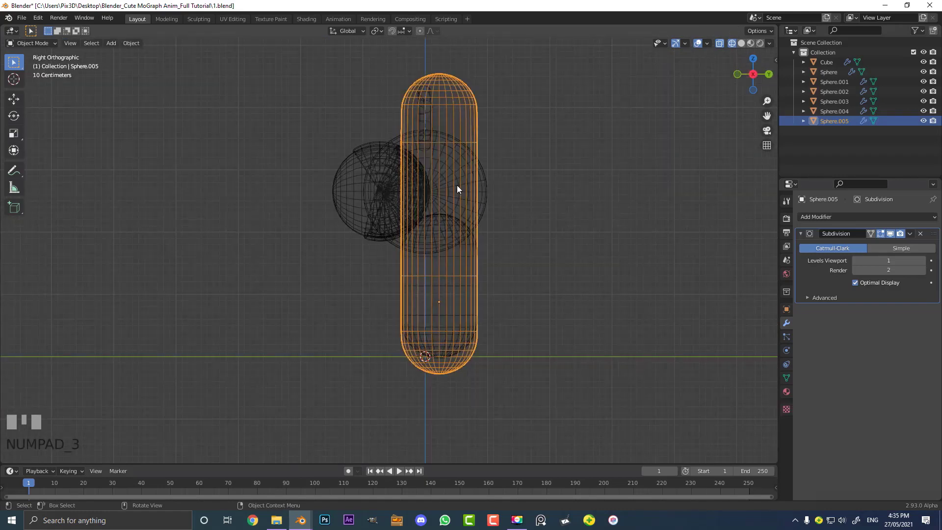
pyautogui.press('z')
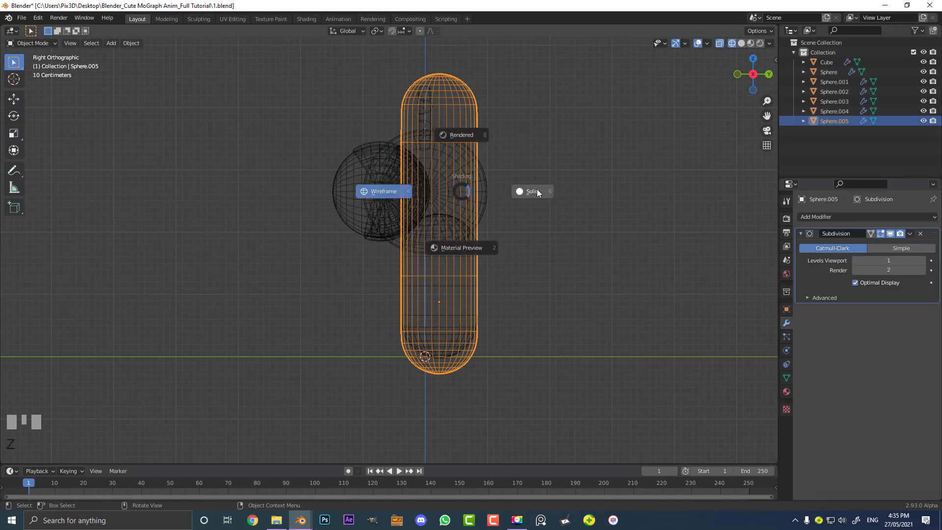
pyautogui.click(545, 191)
pyautogui.keyDown('shift'); pyautogui.moveTo(551, 258); pyautogui.dragTo(508, 225, button='middle'); pyautogui.keyUp('shift')
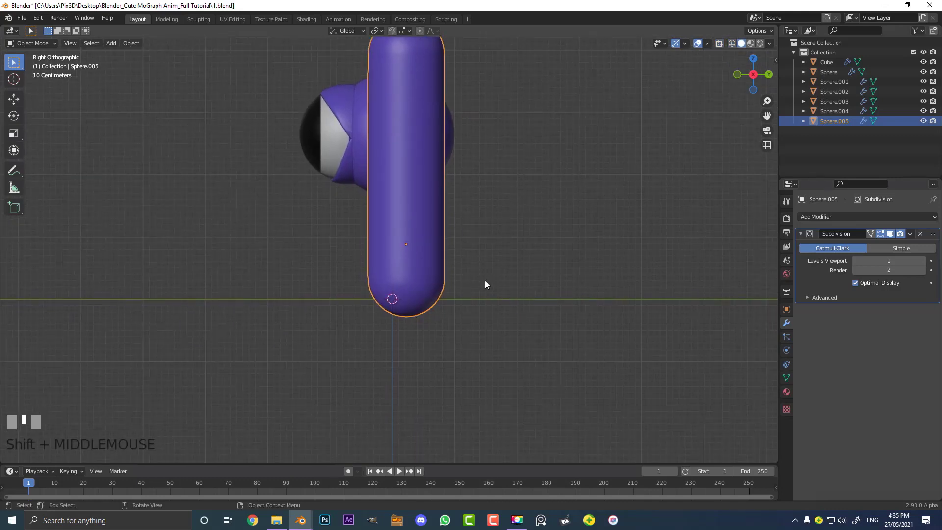
pyautogui.press('r')
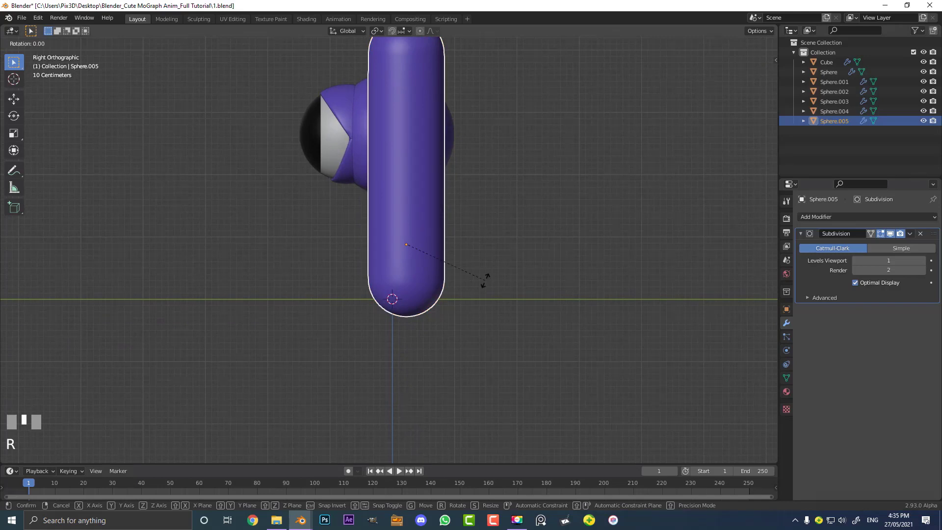
pyautogui.write('-90')
pyautogui.press('Return')
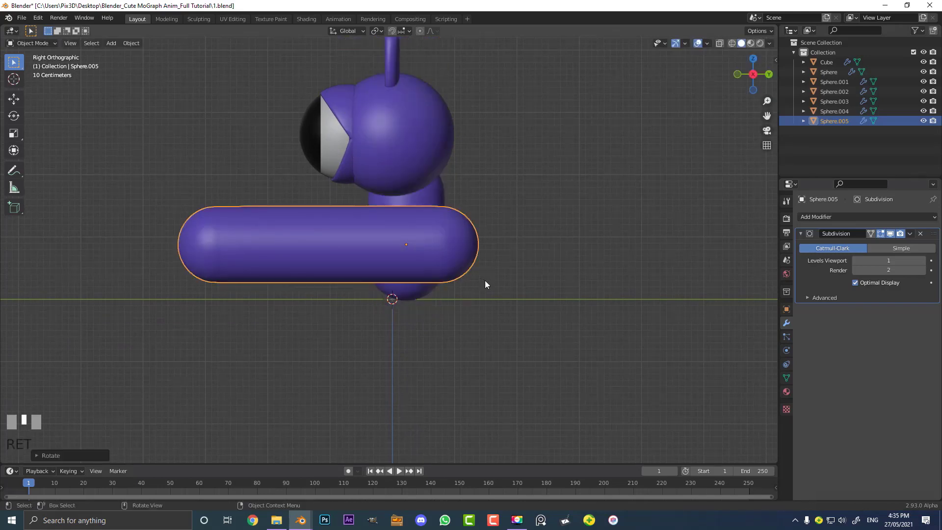
# Scale the horizontal capsule down to about 0.3 of its size to form a leg.
pyautogui.scroll(2, 422, 301)
pyautogui.press('s')
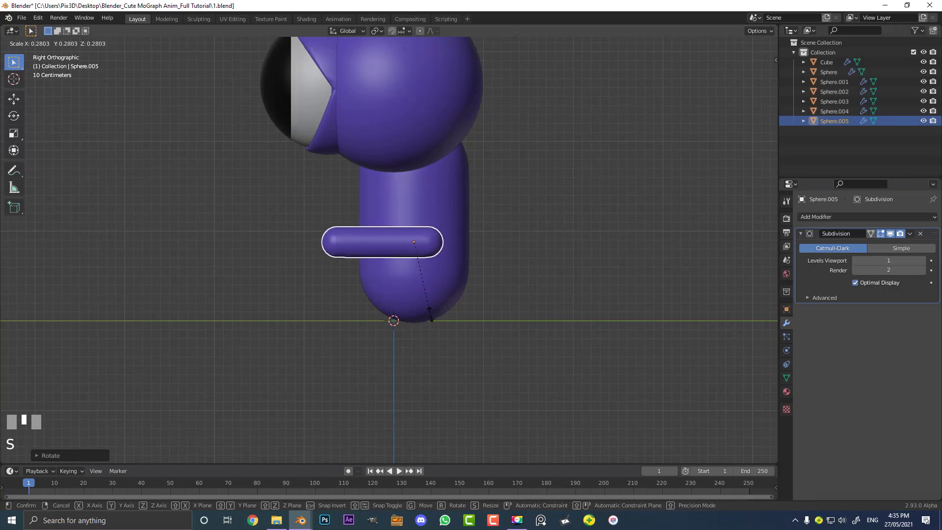
pyautogui.click(427, 333)
# From the bottom view, move the leg inward about 1.5 m so its rear end overlaps the side of the body.
pyautogui.moveTo(423, 339); pyautogui.dragTo(466, 328, button='middle')
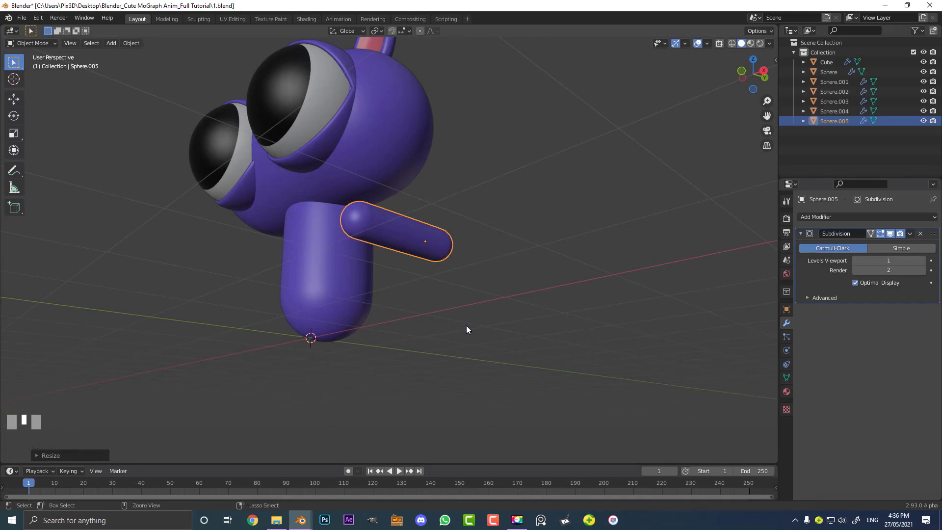
pyautogui.press('ctrl+KP_7')
pyautogui.scroll(3, 467, 325)
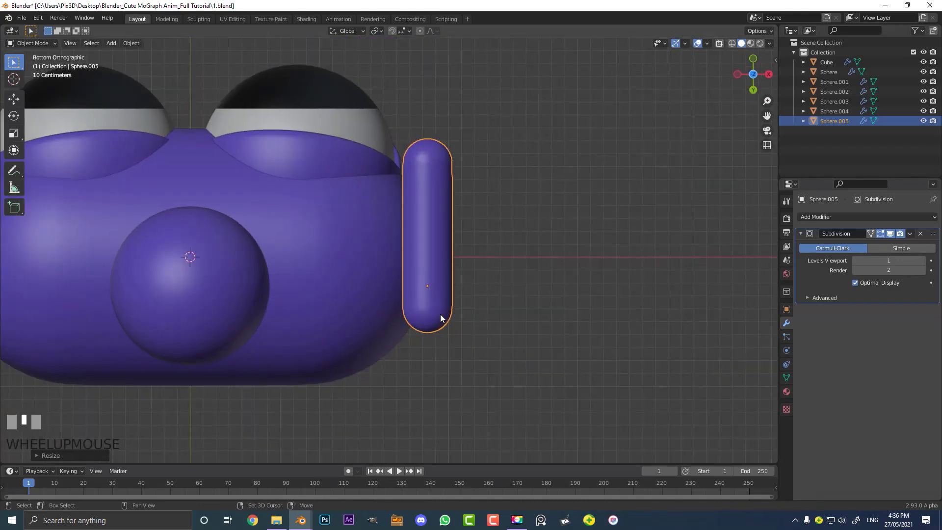
pyautogui.keyDown('shift'); pyautogui.moveTo(467, 325); pyautogui.dragTo(540, 315, button='middle'); pyautogui.keyUp('shift')
pyautogui.press('g')
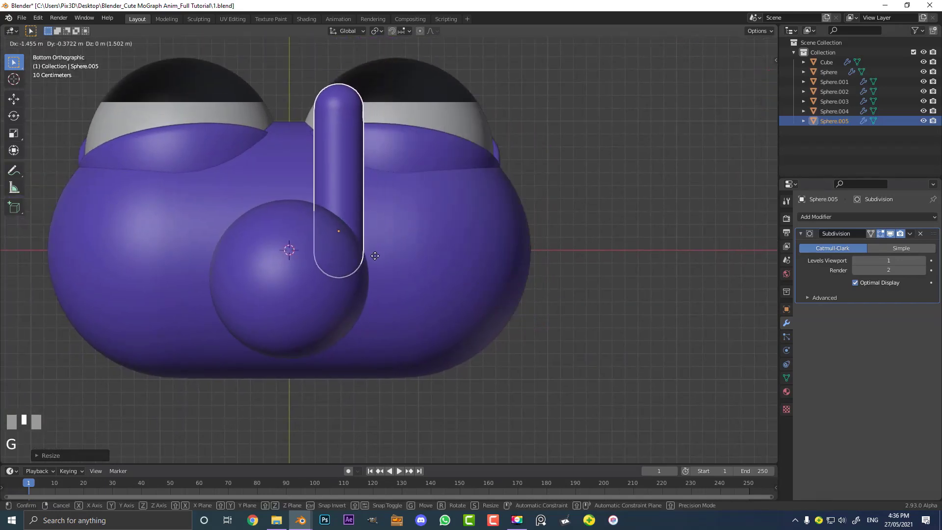
pyautogui.click(370, 253)
# Rotate the leg about 14 degrees so its front end points outward, and shift it slightly backward into the body.
pyautogui.press('r')
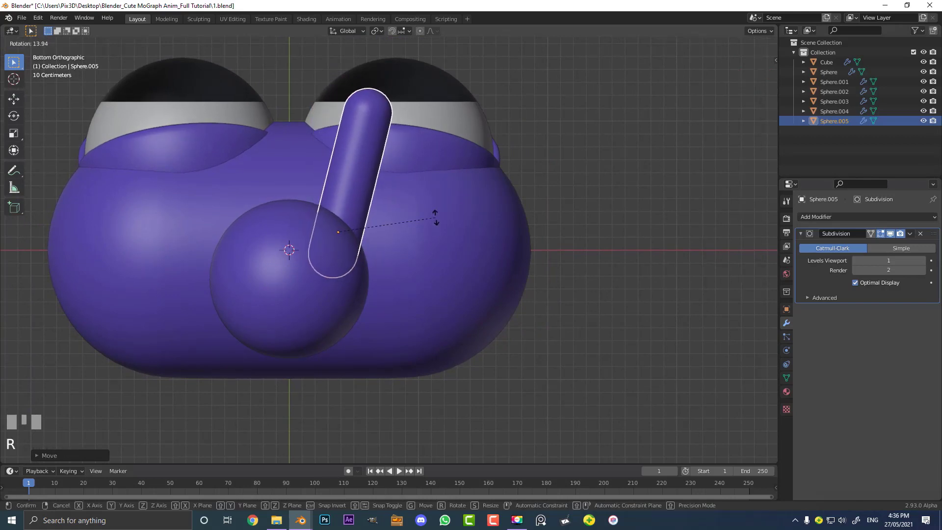
pyautogui.click(428, 217)
pyautogui.press('g')
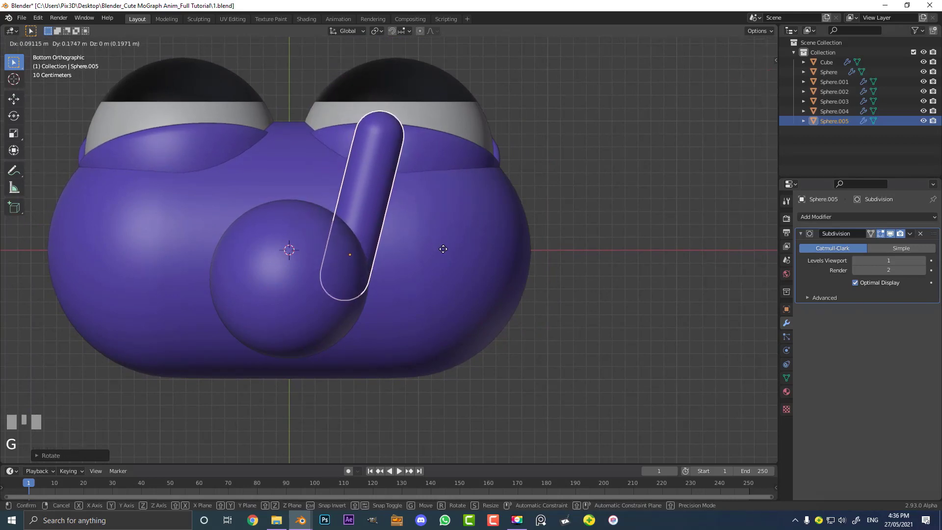
pyautogui.click(431, 241)
# In the right side view, lower the leg about 0.66 m along Z to the ground line.
pyautogui.press('KP_3')
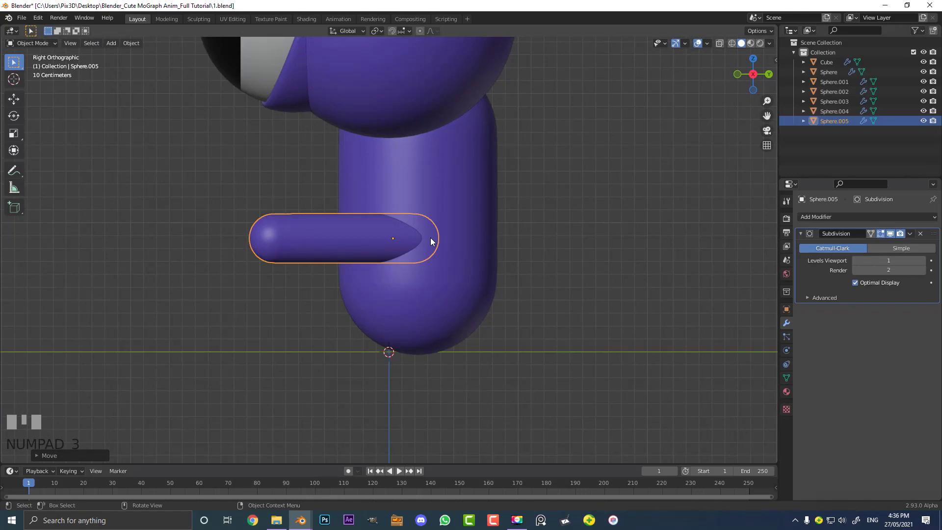
pyautogui.press('g')
pyautogui.press('z')
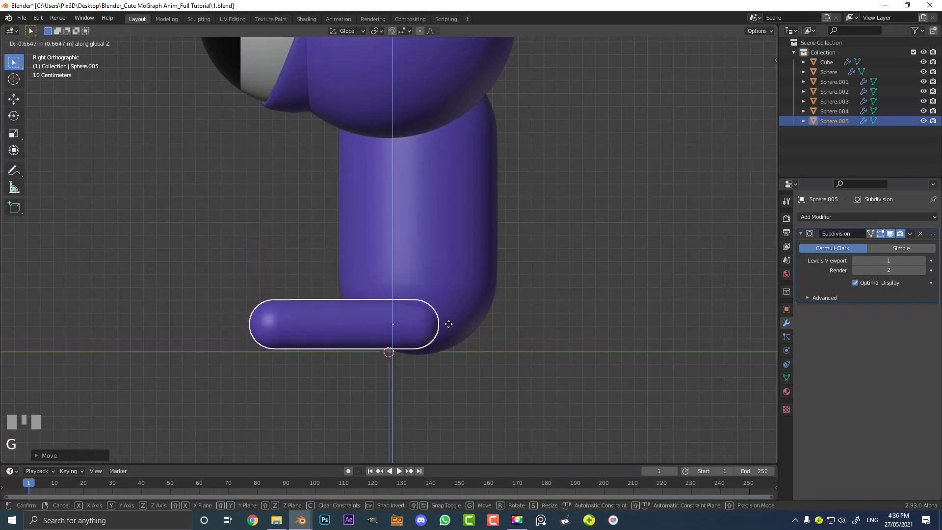
pyautogui.click(450, 324)
# Add an X-axis Mirror modifier to the leg using the body (Sphere.001) as the mirror object, and deselect the leg.
pyautogui.moveTo(406, 252); pyautogui.dragTo(376, 299, button='middle')
pyautogui.scroll(-5, 381, 260)
pyautogui.click(377, 300)
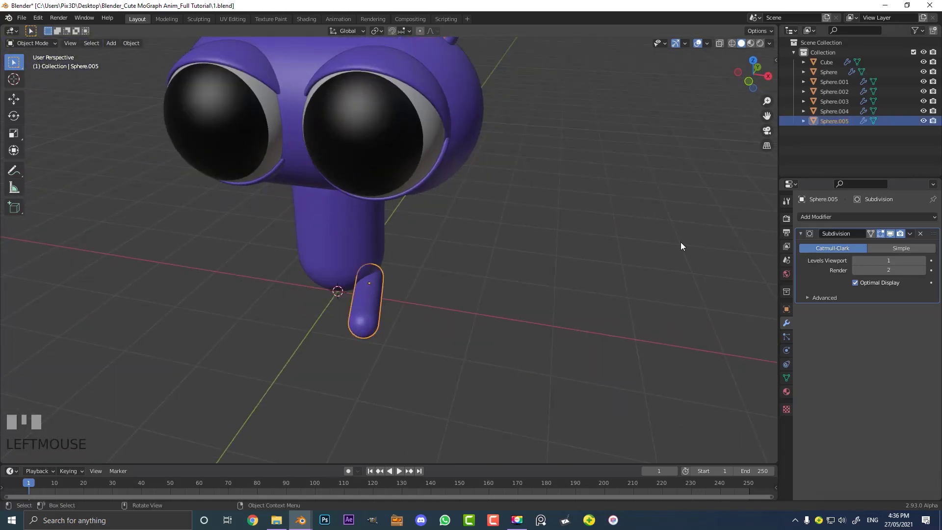
pyautogui.click(820, 217)
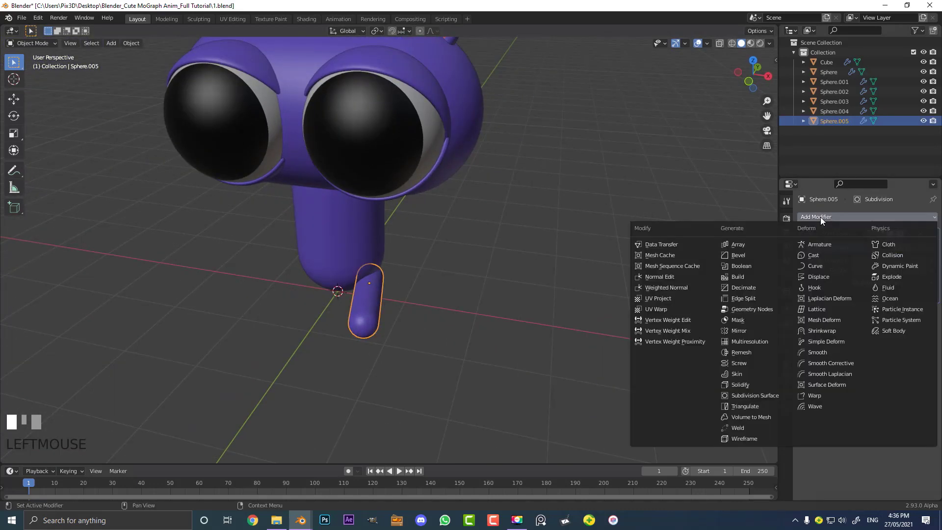
pyautogui.click(743, 331)
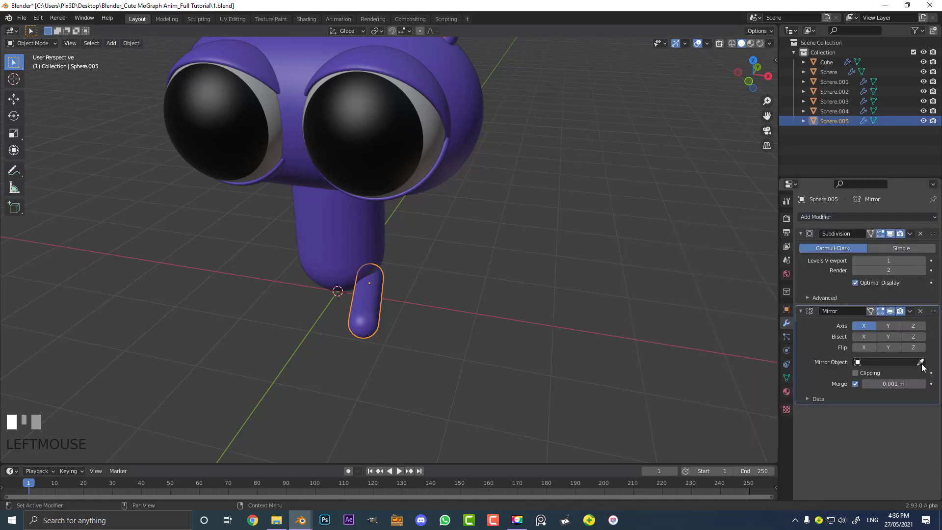
pyautogui.click(333, 251)
pyautogui.moveTo(334, 252); pyautogui.dragTo(355, 250, button='middle')
pyautogui.moveTo(357, 176); pyautogui.dragTo(353, 173, button='middle')
pyautogui.click(373, 314)
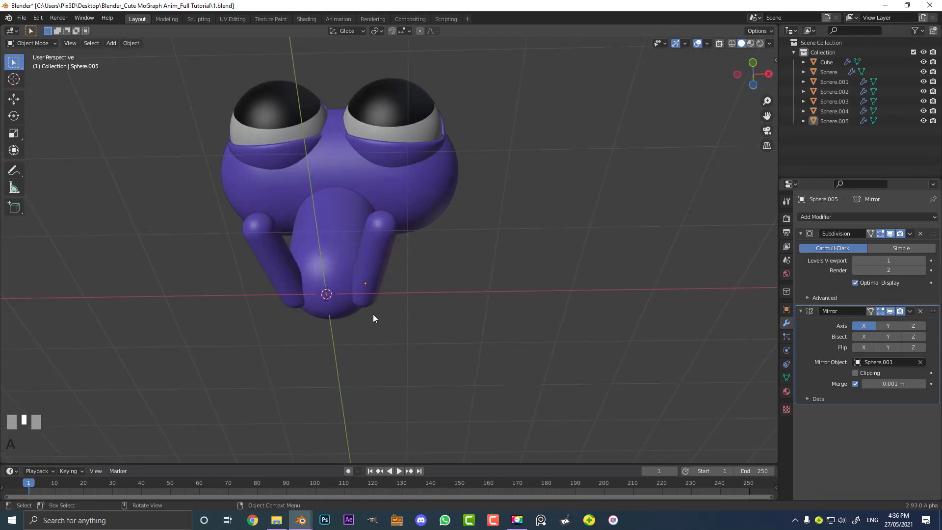
# Move the mirrored legs closer together by about 0.1 m along X and return to the front view.
pyautogui.click(376, 302)
pyautogui.press('g')
pyautogui.press('Escape')
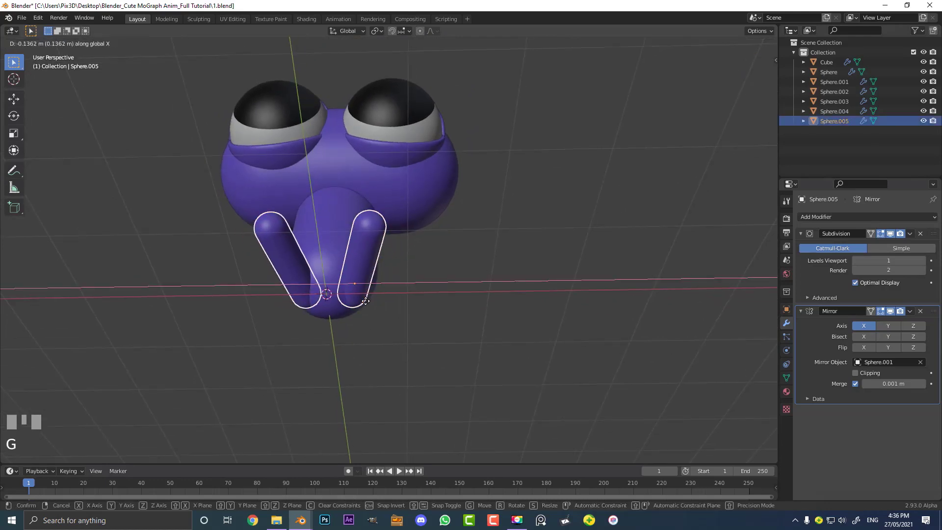
pyautogui.moveTo(376, 302); pyautogui.dragTo(442, 318, button='middle')
pyautogui.press('KP_1')
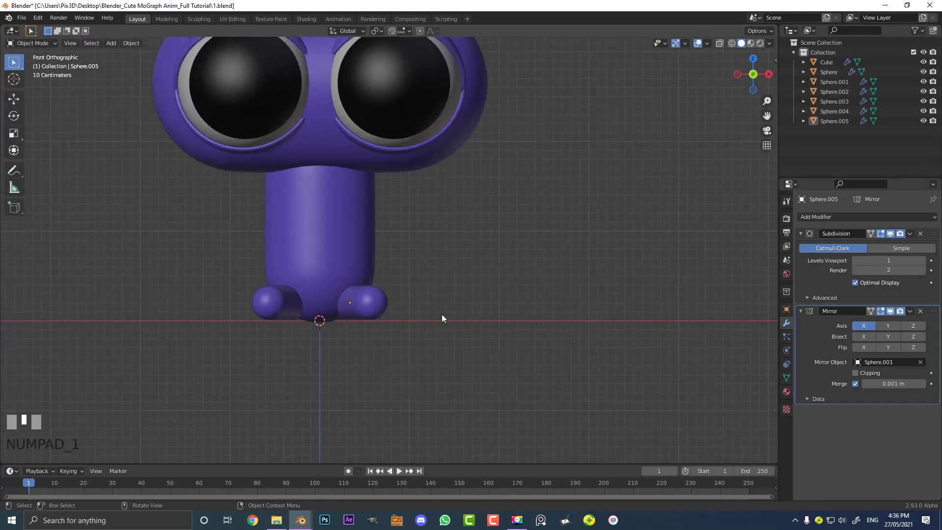
# Move the mirrored legs down slightly so they sit on the ground line, leaving nothing selected.
pyautogui.scroll(2, 343, 324)
pyautogui.click(342, 327)
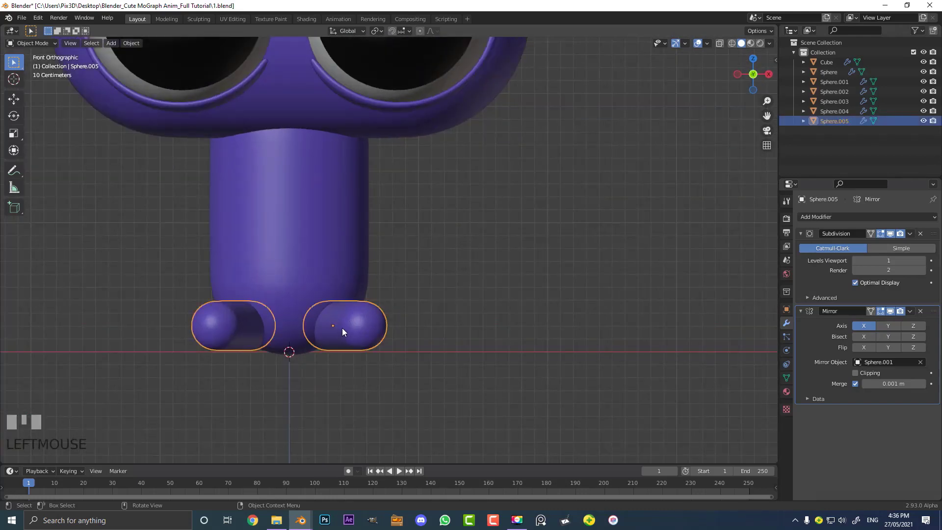
pyautogui.press('g')
pyautogui.click(343, 330)
pyautogui.scroll(-2, 349, 300)
pyautogui.hotkey('alt', 'a')
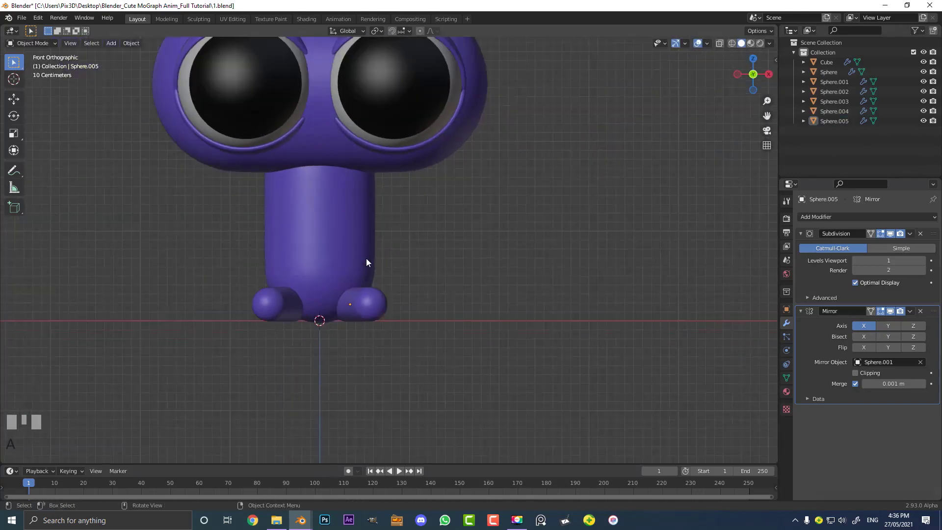
# Add a cube mesh at the 3D cursor as the base shape for the nose.
pyautogui.keyDown('shift'); pyautogui.moveTo(388, 170); pyautogui.dragTo(296, 240, button='middle'); pyautogui.keyUp('shift')
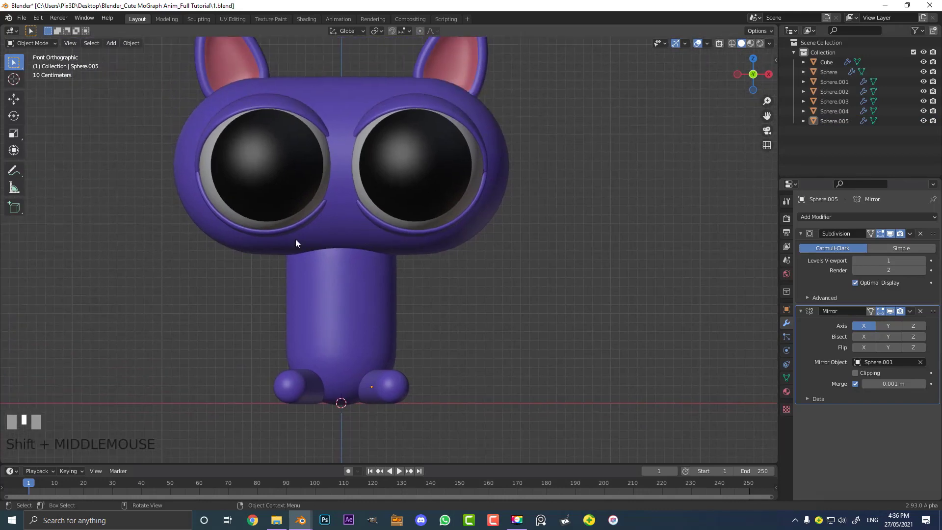
pyautogui.scroll(-2, 324, 198)
pyautogui.scroll(2, 334, 192)
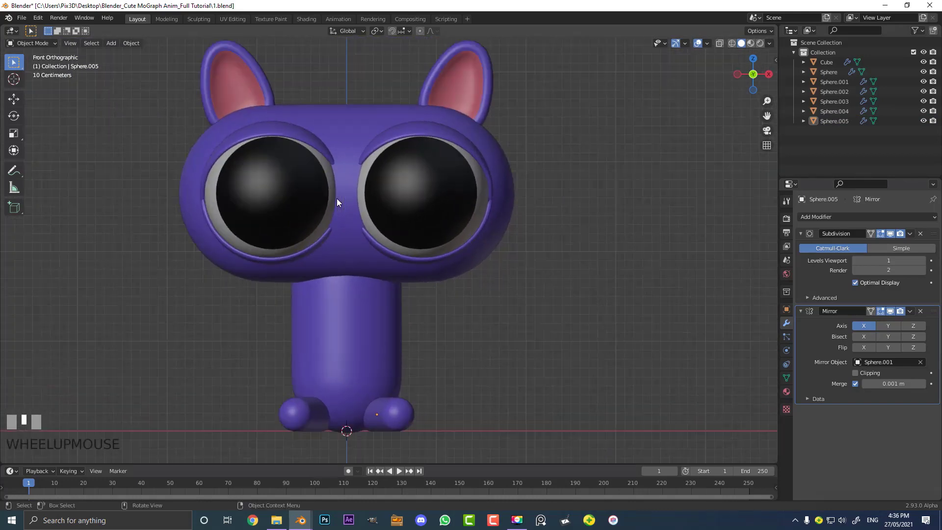
pyautogui.hotkey('shift', 'a')
pyautogui.moveTo(338, 198)
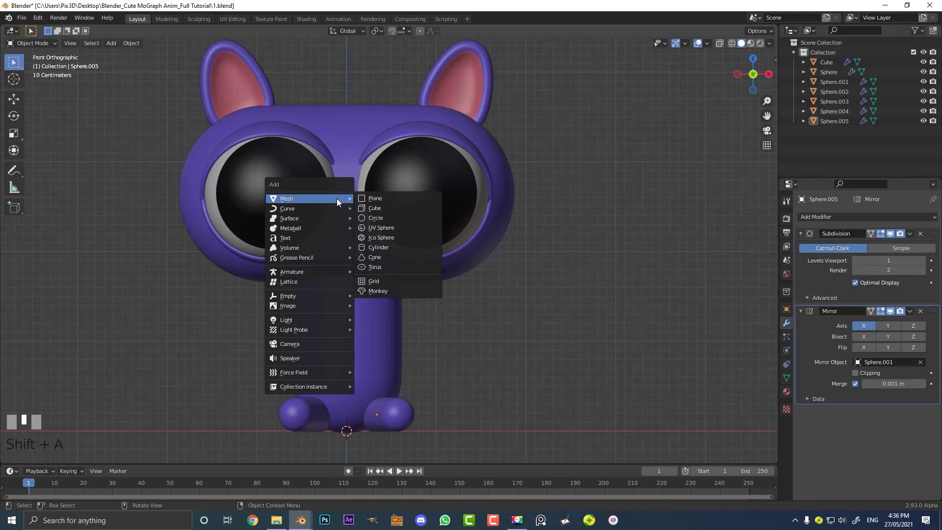
pyautogui.click(371, 208)
# Give the new cube a Subdivision Surface modifier with viewport levels set to 3.
pyautogui.scroll(-2, 376, 225)
pyautogui.click(822, 217)
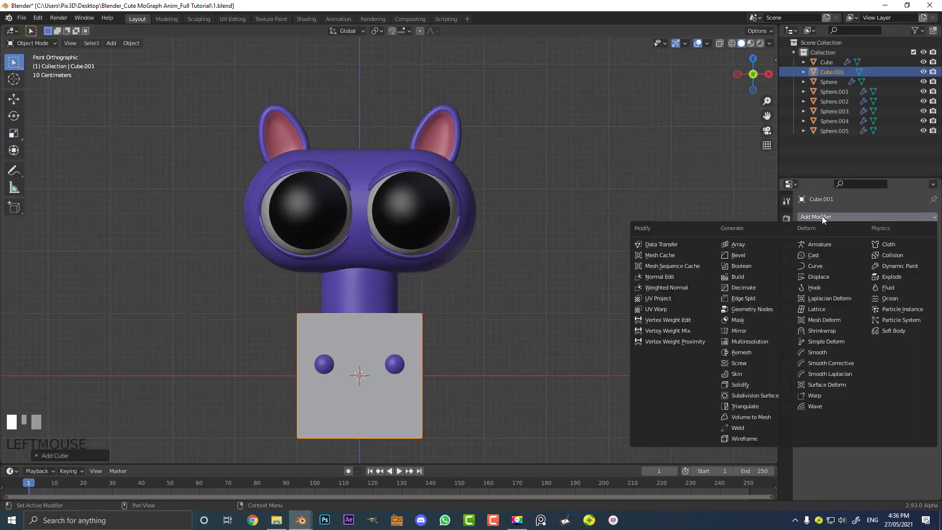
pyautogui.click(766, 396)
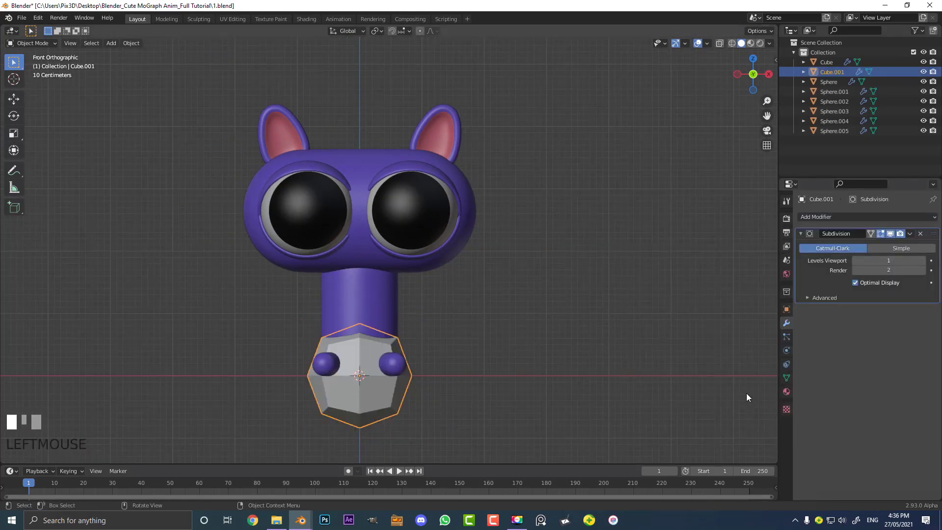
pyautogui.click(924, 261)
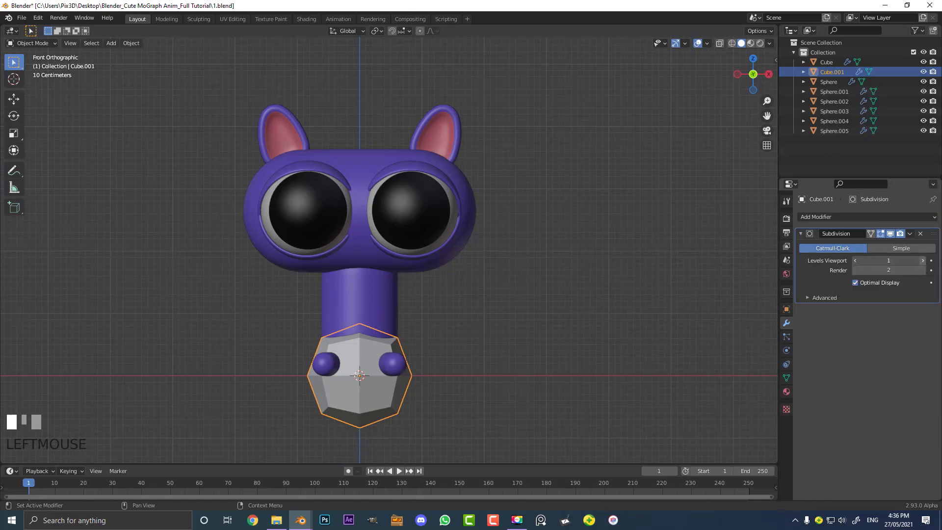
pyautogui.click(925, 260)
pyautogui.click(922, 270)
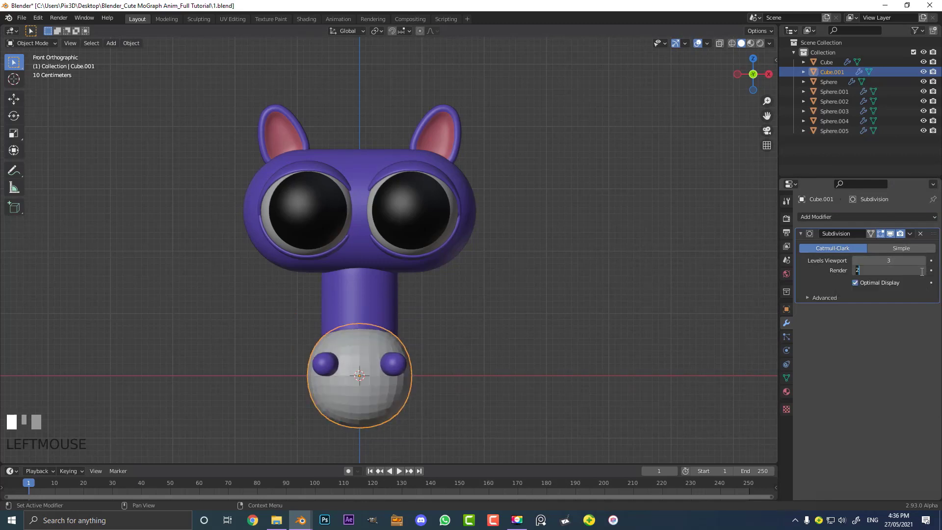
# Assign the existing SKIN_2 material to the cube and shade it smooth.
pyautogui.click(787, 393)
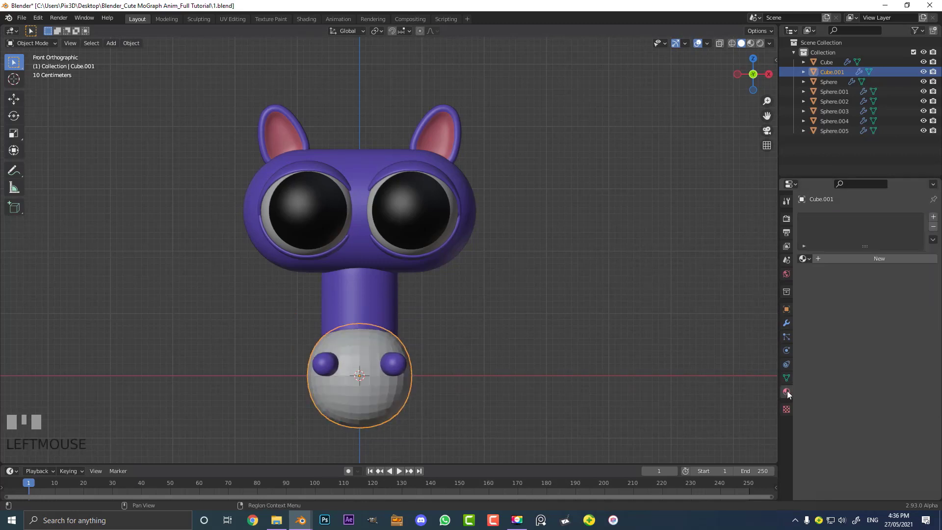
pyautogui.click(803, 260)
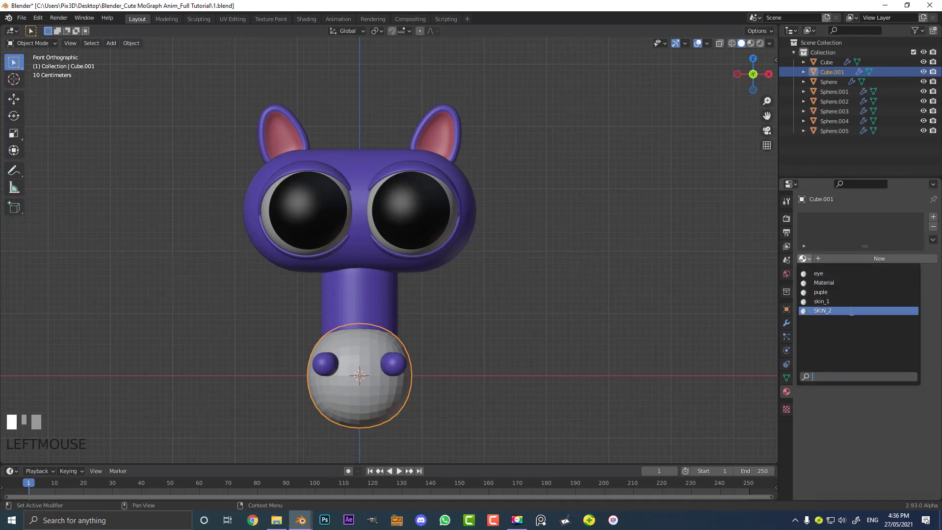
pyautogui.click(854, 311)
pyautogui.scroll(3, 422, 314)
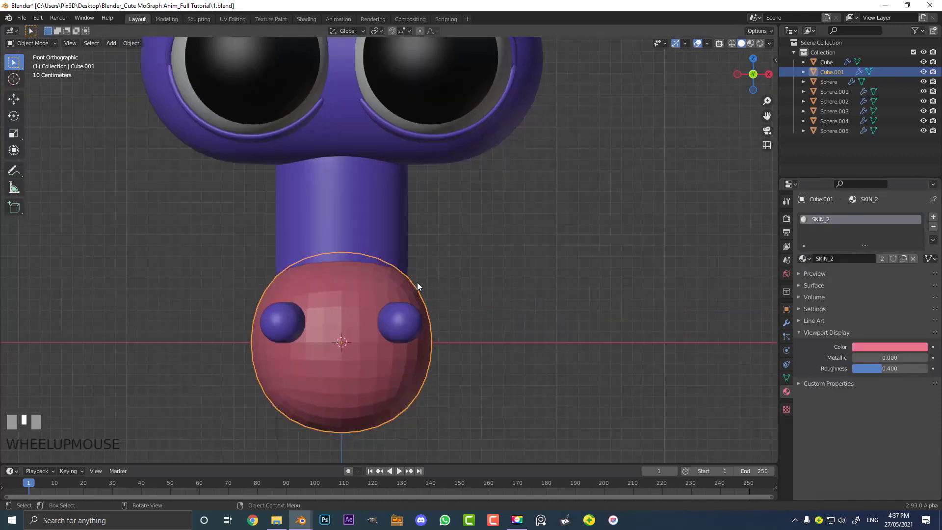
pyautogui.click(128, 43)
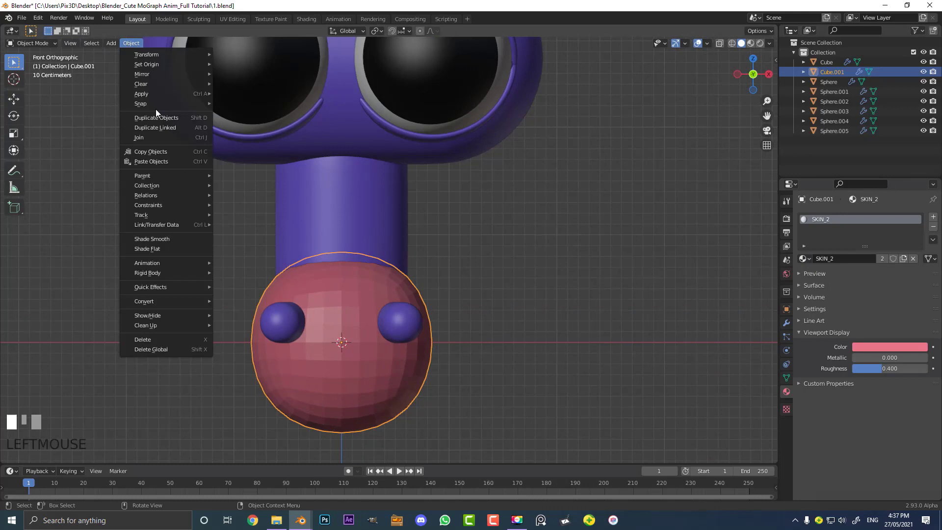
pyautogui.click(169, 239)
# In wireframe edit mode, widen the cube's top vertices along X by a factor of about 1.7.
pyautogui.keyDown('shift'); pyautogui.moveTo(439, 338); pyautogui.dragTo(432, 303, button='middle'); pyautogui.keyUp('shift')
pyautogui.scroll(2, 393, 264)
pyautogui.press('Tab')
pyautogui.scroll(-3, 344, 242)
pyautogui.press('z')
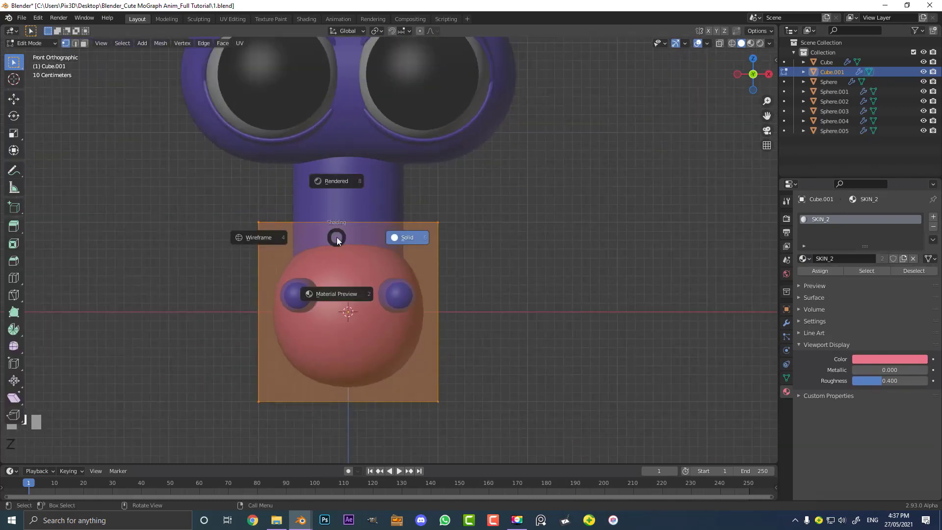
pyautogui.moveTo(161, 158); pyautogui.dragTo(534, 272)
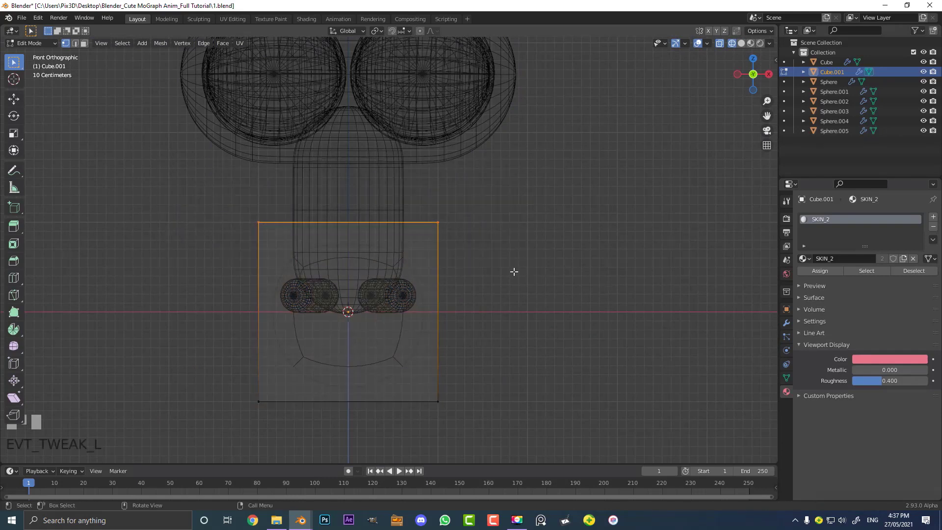
pyautogui.press('s')
pyautogui.press('x')
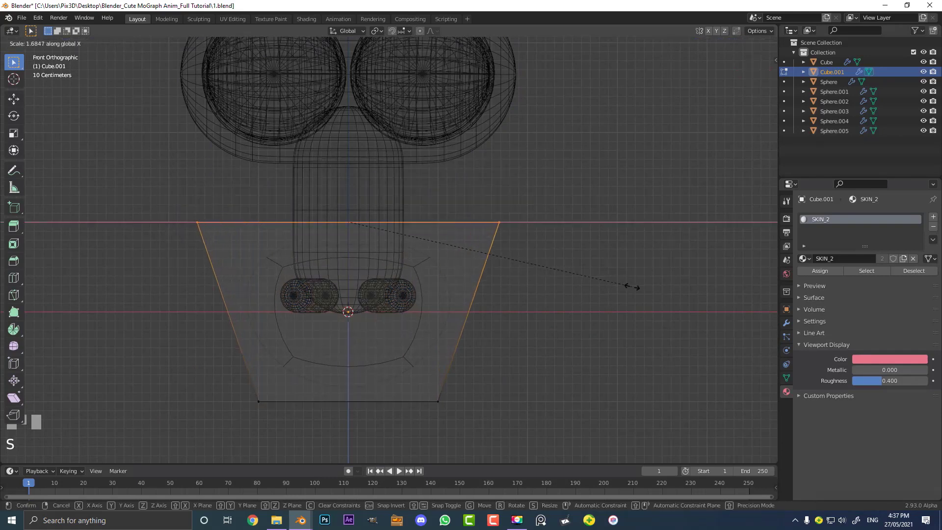
pyautogui.click(631, 287)
# Extrude the widened top face upward a little and narrow the extruded top along X to about half its width.
pyautogui.press('e')
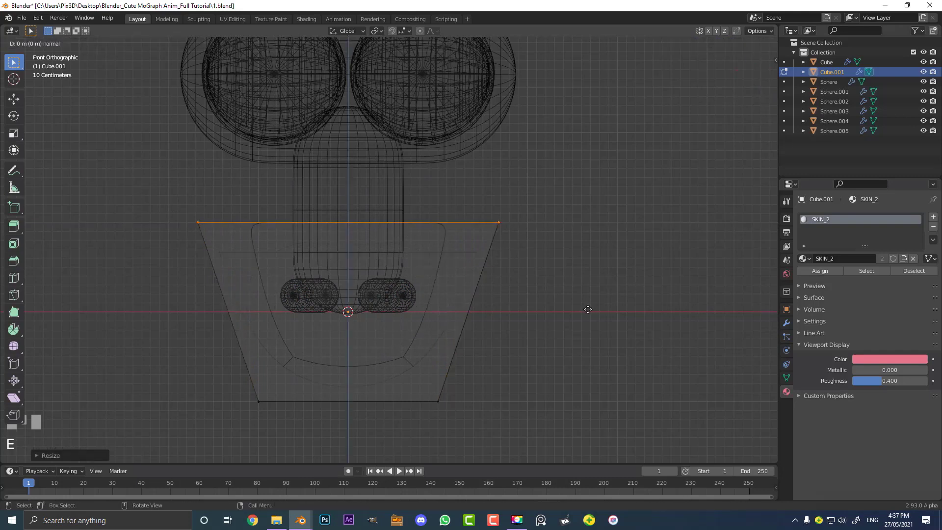
pyautogui.click(591, 281)
pyautogui.press('s')
pyautogui.press('x')
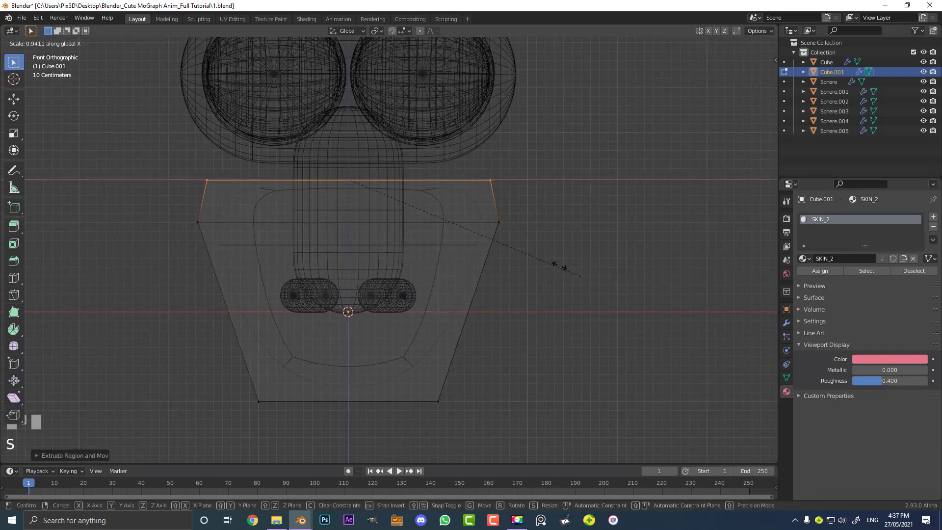
pyautogui.click(475, 239)
# Scale the mesh's bottom vertices to about half size to taper the nose downward, and return to solid shading.
pyautogui.moveTo(532, 416); pyautogui.dragTo(154, 342)
pyautogui.press('s')
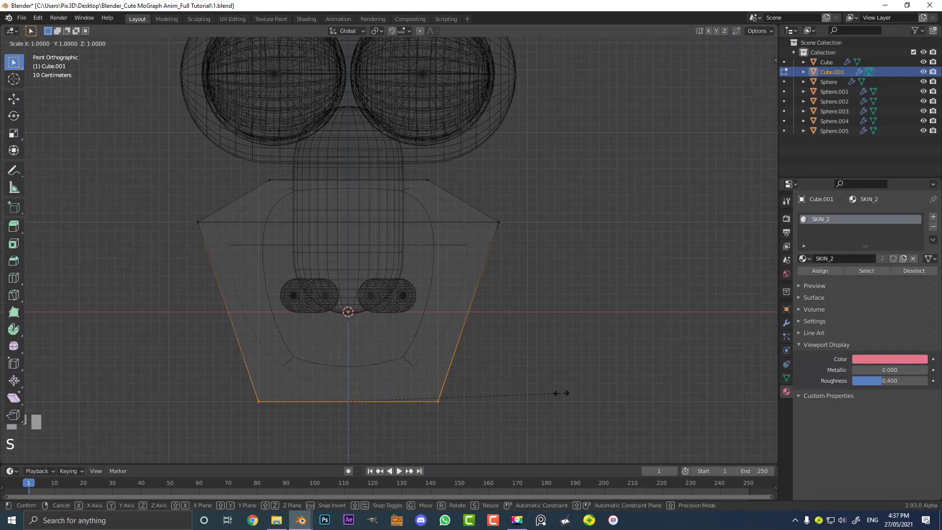
pyautogui.click(475, 369)
pyautogui.press('z')
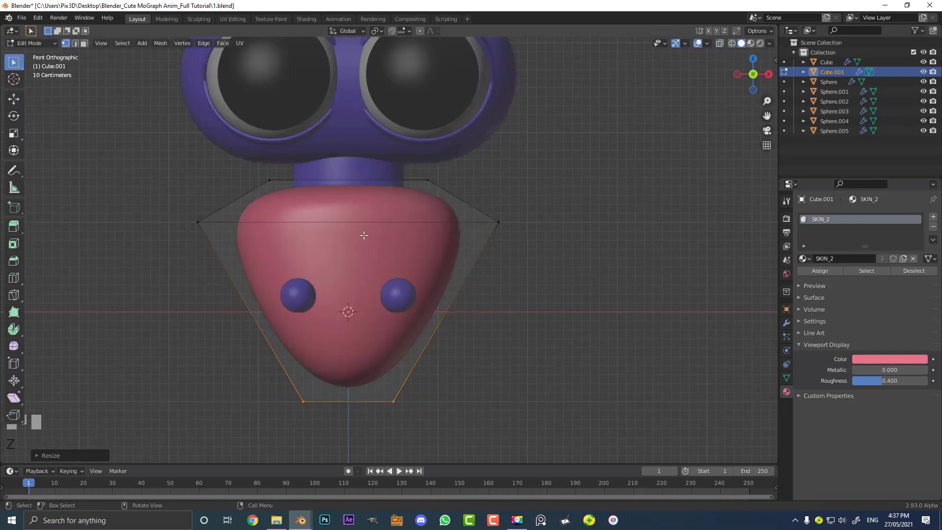
# Flatten the whole nose mesh along Y to about half its depth, and return to Object Mode.
pyautogui.scroll(-5, 364, 235)
pyautogui.moveTo(364, 236); pyautogui.dragTo(596, 307, button='middle')
pyautogui.scroll(6, 595, 307)
pyautogui.press('a')
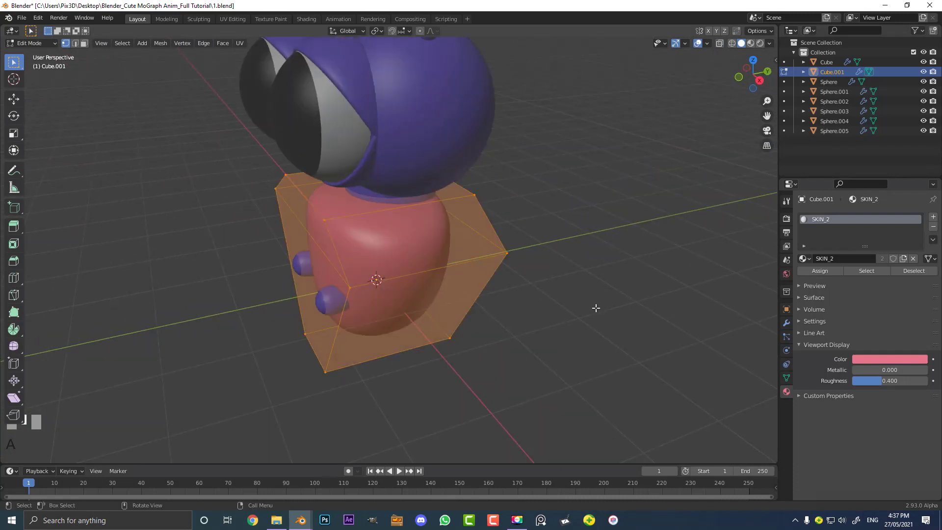
pyautogui.press('s')
pyautogui.press('y')
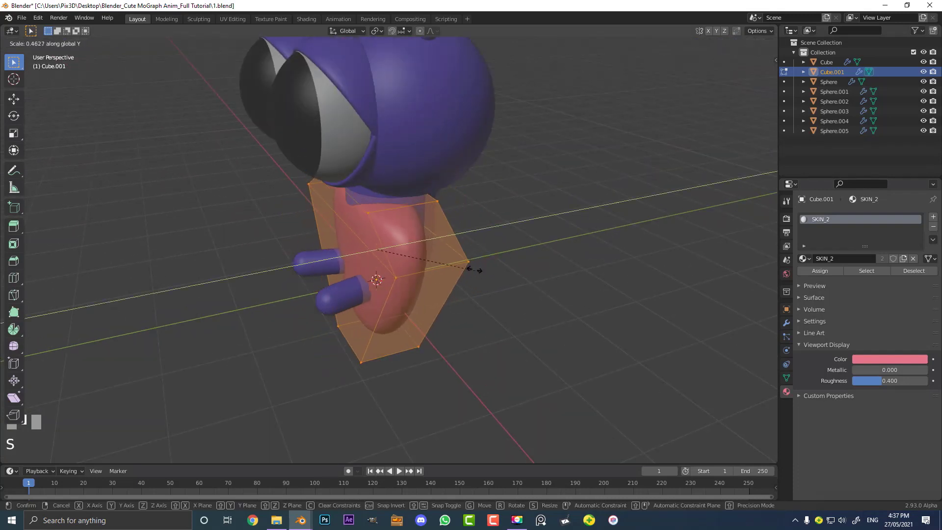
pyautogui.click(492, 273)
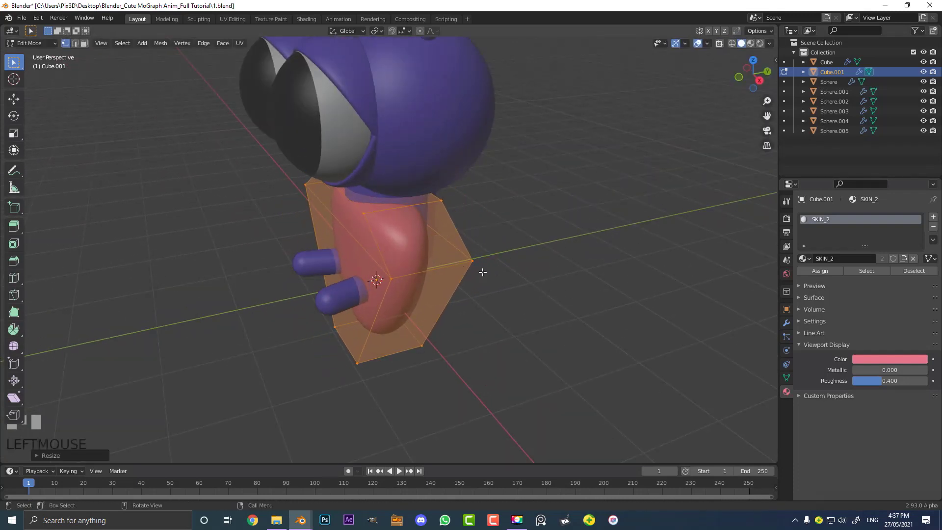
pyautogui.press('Tab')
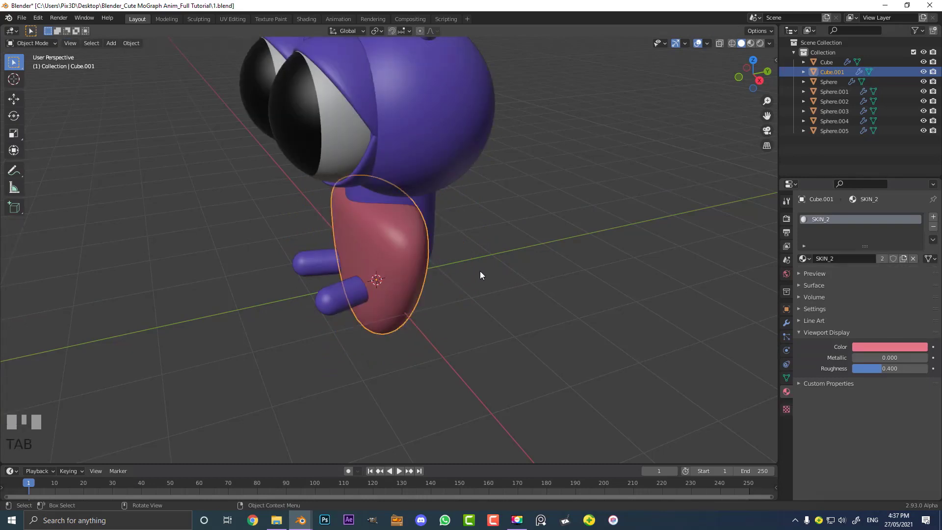
# Shrink the pink shape to nose size and, in the side view, move it up to the front of the face.
pyautogui.scroll(5, 471, 279)
pyautogui.press('s')
pyautogui.click(398, 299)
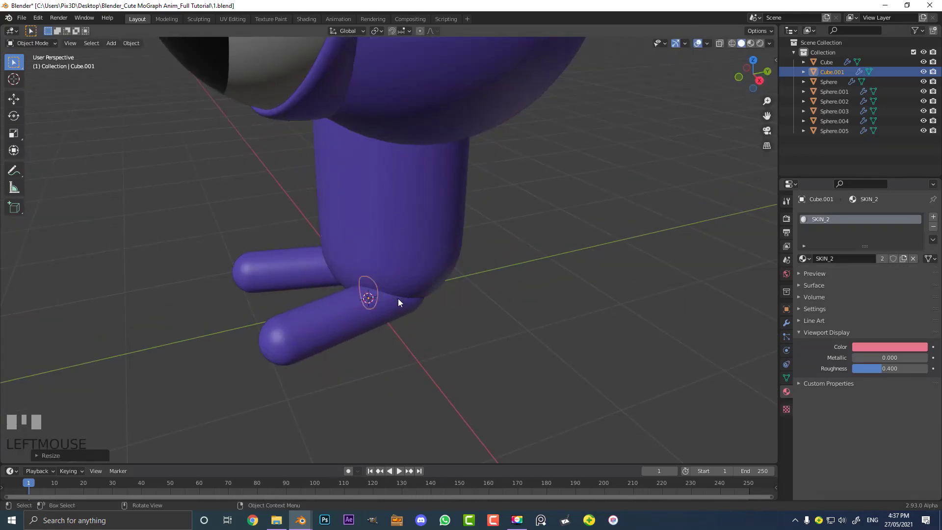
pyautogui.press('KP_3')
pyautogui.keyDown('shift'); pyautogui.moveTo(398, 298); pyautogui.dragTo(475, 345, button='middle'); pyautogui.keyUp('shift')
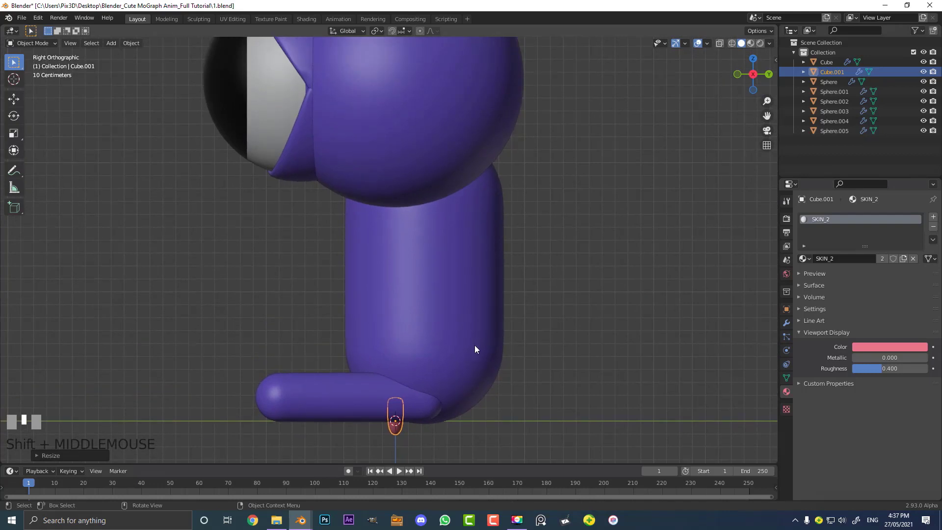
pyautogui.press('g')
pyautogui.click(407, 71)
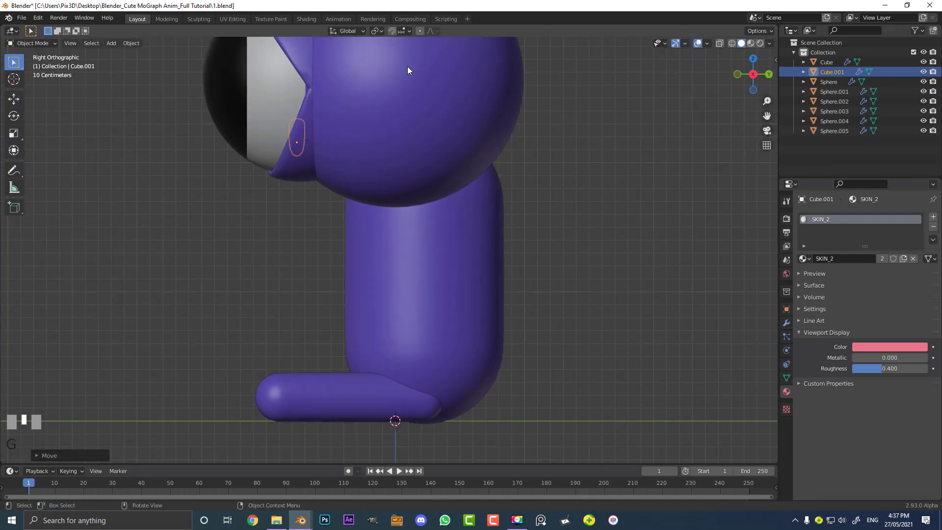
# Move the nose about 0.12 m forward along Y so it protrudes from the face between the eyes.
pyautogui.press('KP_1')
pyautogui.moveTo(325, 116); pyautogui.dragTo(400, 153, button='middle')
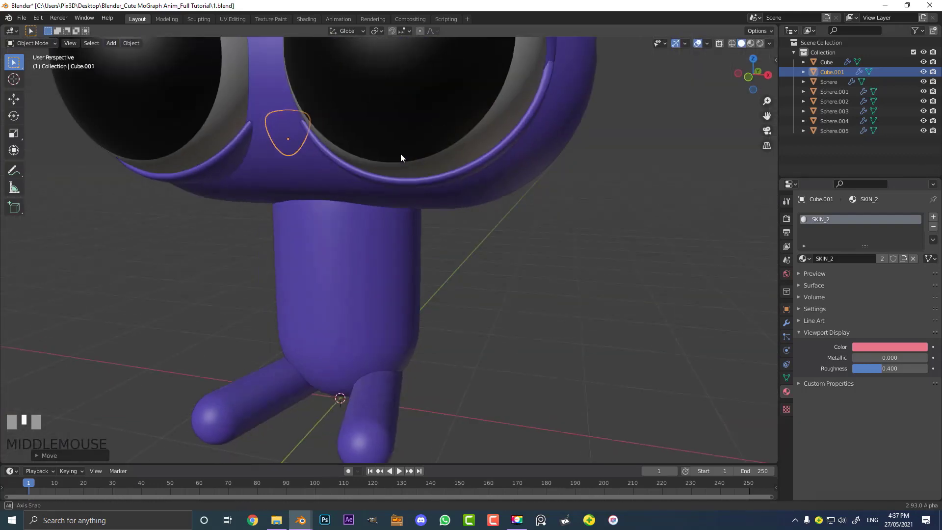
pyautogui.press('g')
pyautogui.press('y')
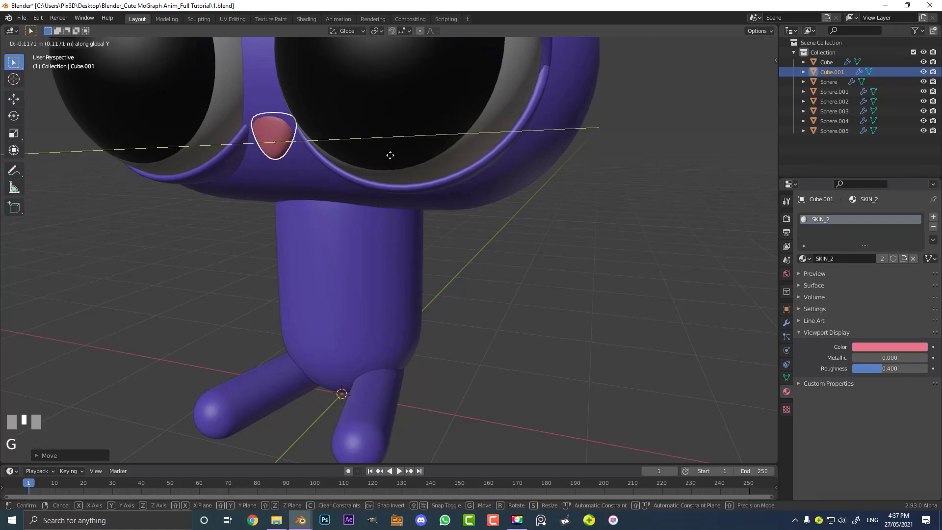
pyautogui.click(390, 155)
# Rotate the nose about the X axis so it tilts to follow the slope of the face.
pyautogui.moveTo(379, 163); pyautogui.dragTo(379, 195, button='middle')
pyautogui.press('r')
pyautogui.press('x')
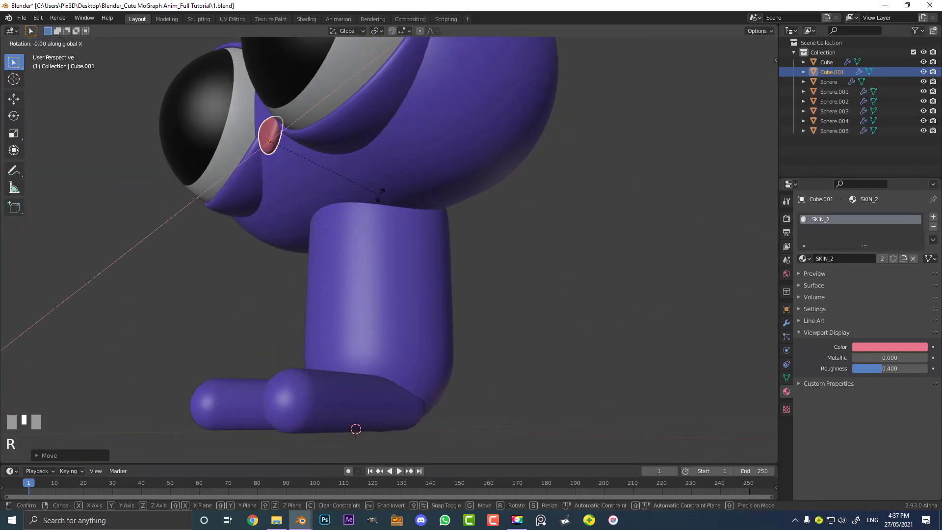
pyautogui.click(326, 134)
pyautogui.moveTo(323, 131)
pyautogui.mouseDown(button='middle')
pyautogui.moveTo(379, 154)
pyautogui.moveTo(318, 126)
pyautogui.mouseUp(button='middle')
pyautogui.scroll(3, 266, 112)
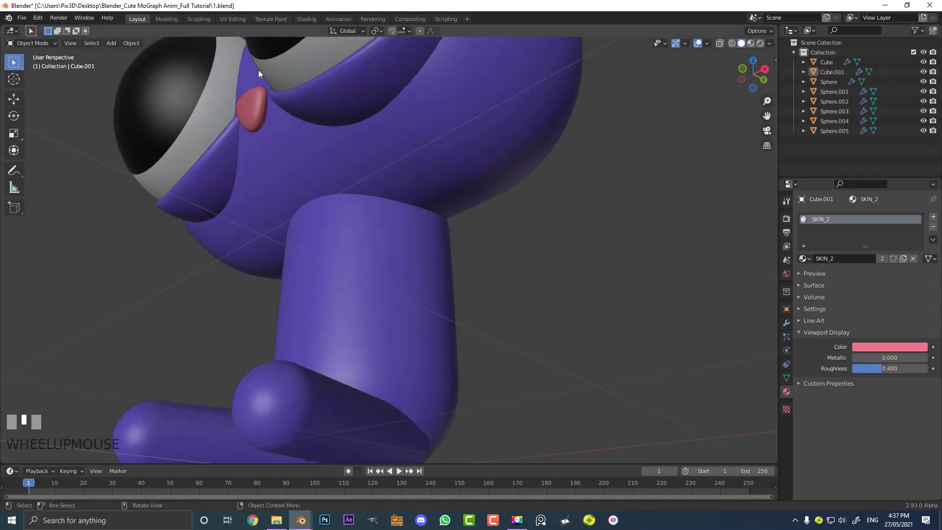
pyautogui.moveTo(259, 74); pyautogui.dragTo(254, 122, button='middle')
pyautogui.moveTo(246, 169); pyautogui.dragTo(355, 171, button='middle')
pyautogui.scroll(-3, 330, 182)
# Scale the nose down in the front view to about three quarters of its size, leaving nothing selected.
pyautogui.click(337, 160)
pyautogui.press('KP_1')
pyautogui.scroll(3, 176, 210)
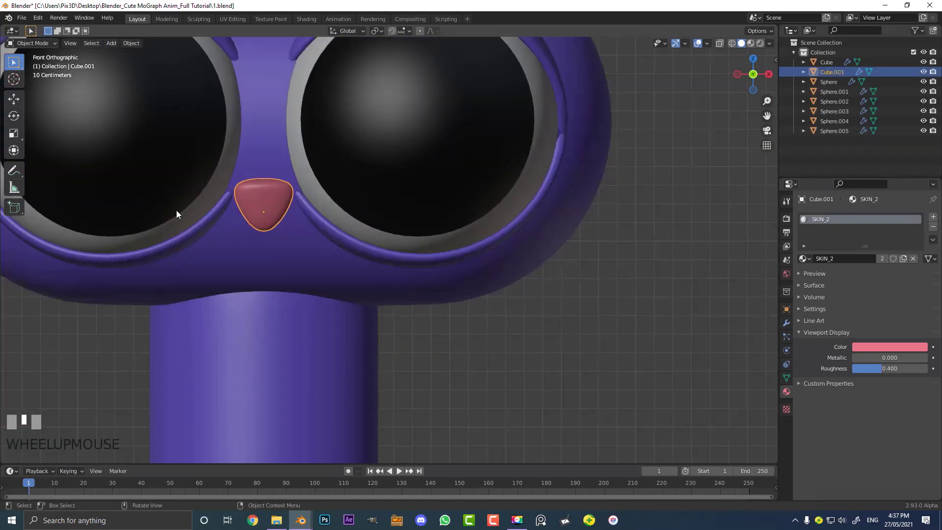
pyautogui.press('s')
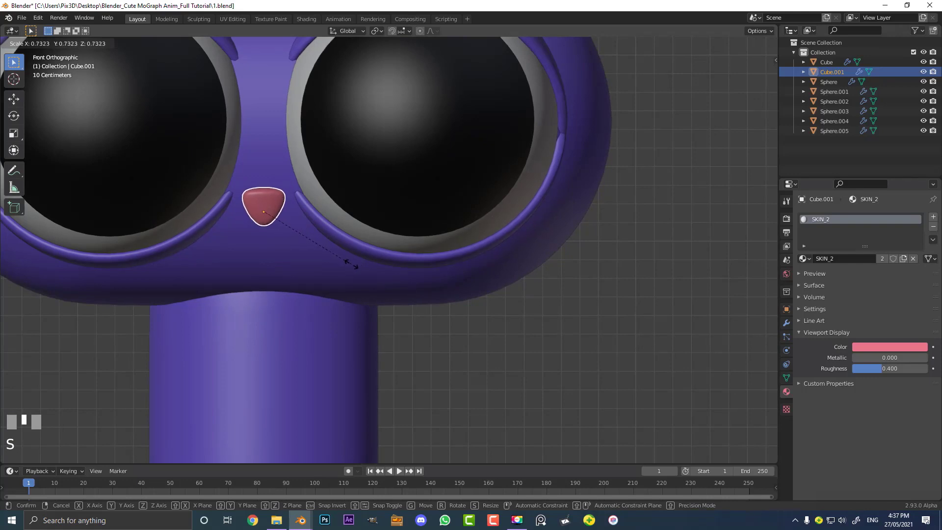
pyautogui.click(360, 267)
pyautogui.keyDown('shift'); pyautogui.moveTo(314, 264); pyautogui.dragTo(372, 296, button='middle'); pyautogui.keyUp('shift')
pyautogui.scroll(-3, 371, 295)
pyautogui.hotkey('alt', 'a')
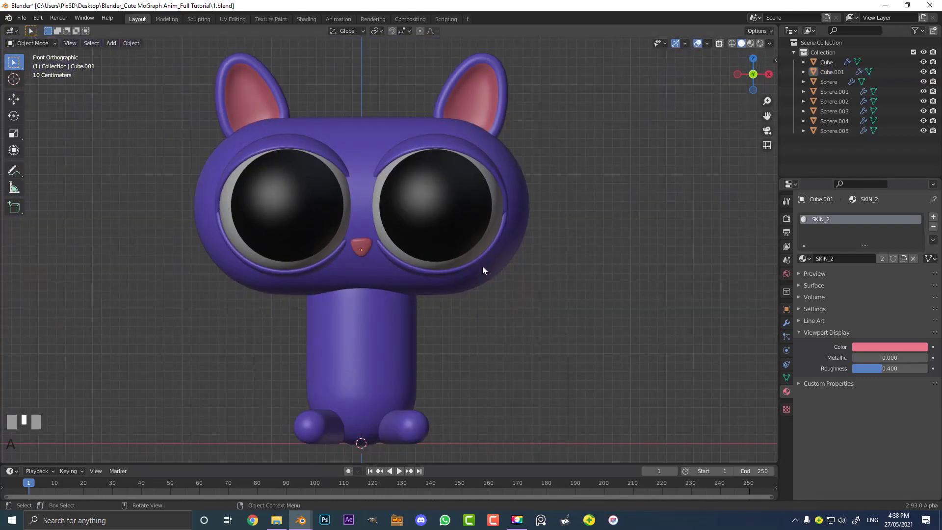
pyautogui.scroll(1, 477, 273)
pyautogui.scroll(-3, 432, 267)
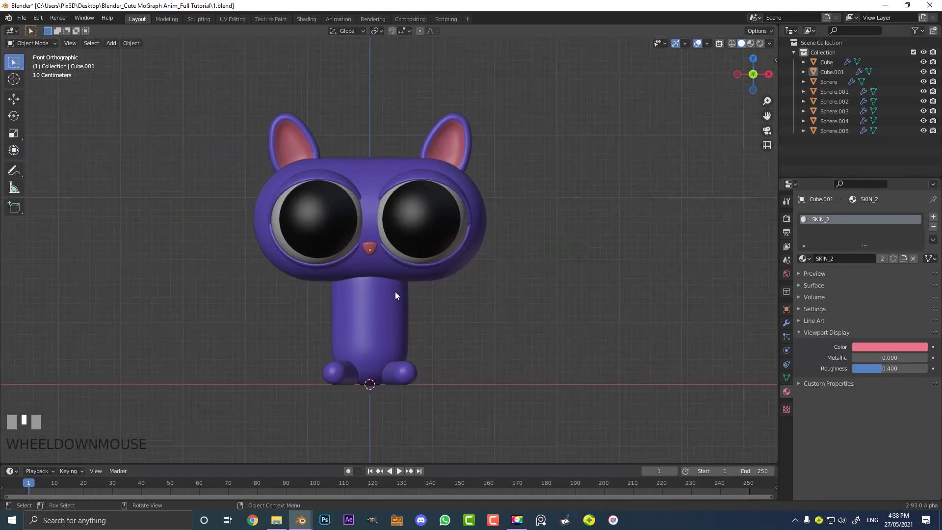
# Duplicate the pink nose and place the copy over the foot on the positive X side, to serve as a toe pad.
pyautogui.scroll(2, 393, 297)
pyautogui.click(358, 249)
pyautogui.keyDown('shift'); pyautogui.moveTo(358, 249); pyautogui.dragTo(381, 188, button='middle'); pyautogui.keyUp('shift')
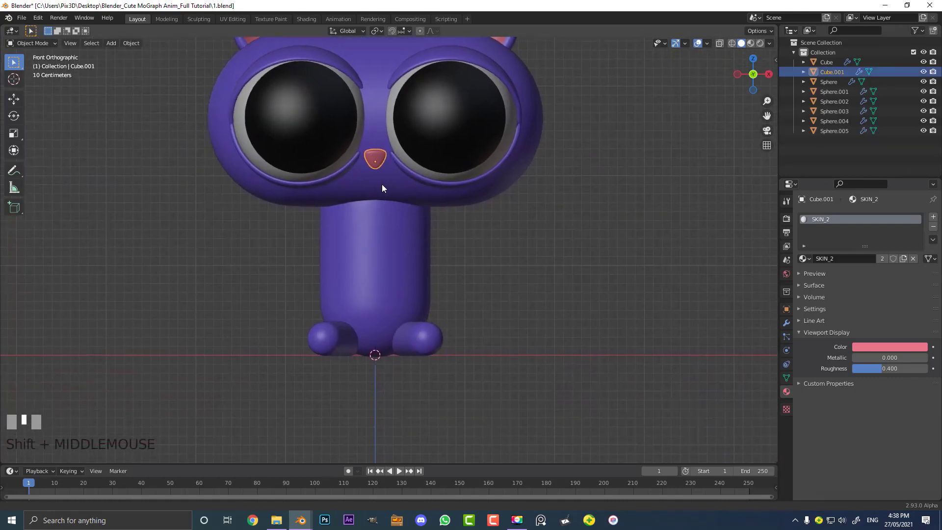
pyautogui.scroll(3, 368, 110)
pyautogui.hotkey('shift', 'd')
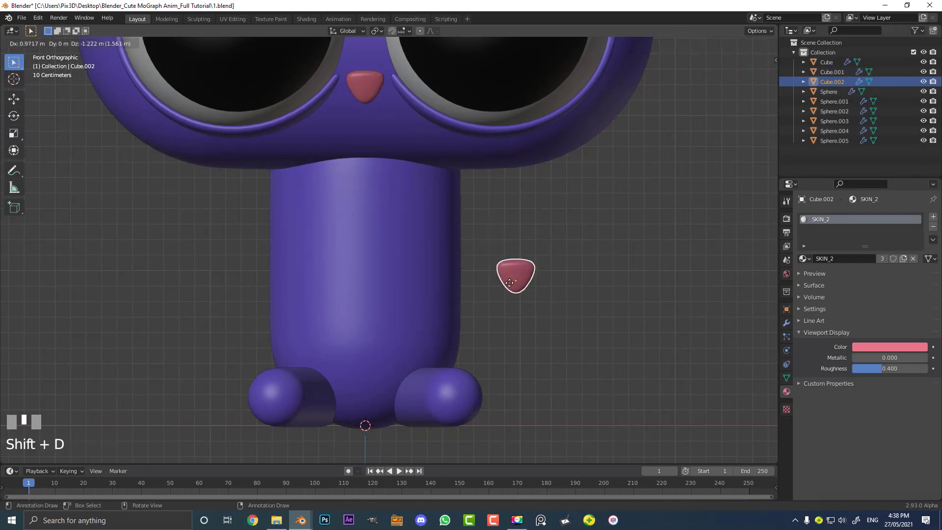
pyautogui.click(443, 361)
pyautogui.keyDown('shift'); pyautogui.moveTo(443, 361); pyautogui.dragTo(456, 305, button='middle'); pyautogui.keyUp('shift')
# Move the duplicated pink pad about 0.13 m forward along global Y to the tip of the leg.
pyautogui.press('g')
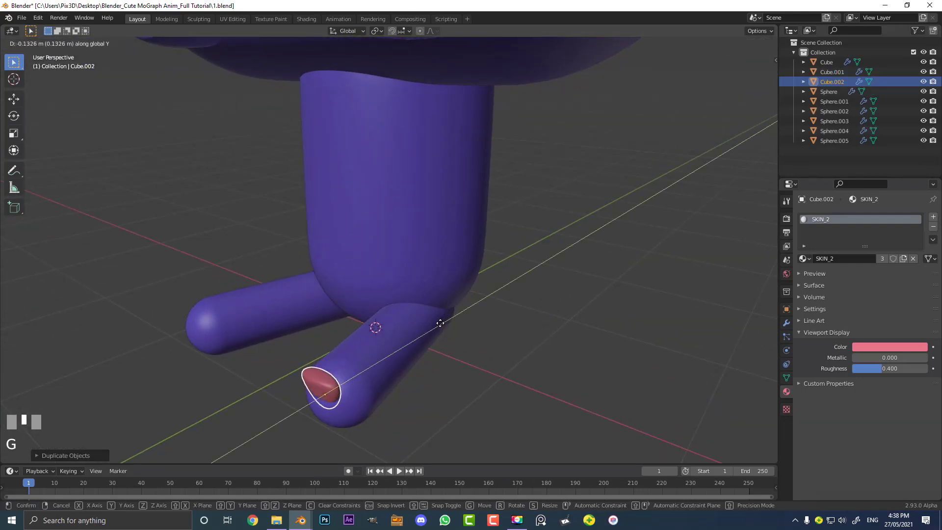
pyautogui.click(440, 324)
pyautogui.moveTo(444, 349); pyautogui.dragTo(369, 318, button='middle')
# Tilt and shrink the pink pad in a side-on view, setting it against the rounded tip of the foot.
pyautogui.press('r')
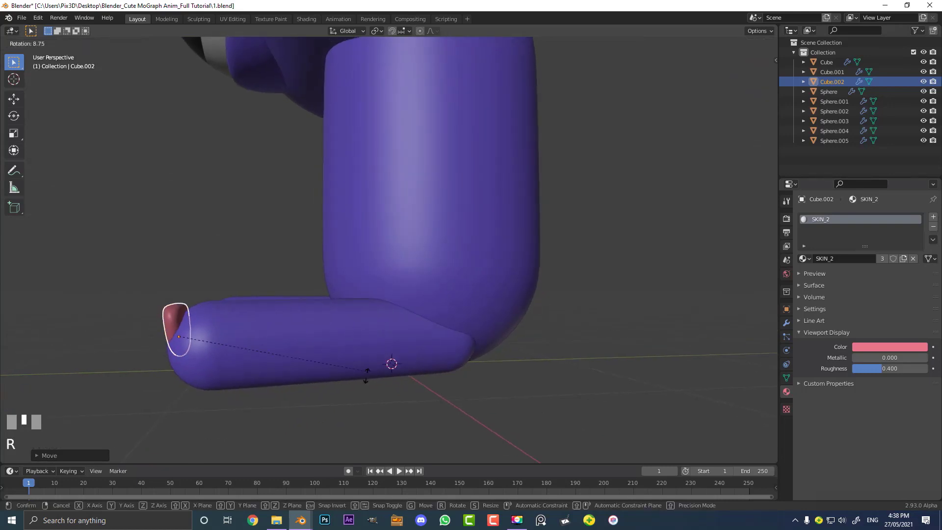
pyautogui.click(372, 405)
pyautogui.press('s')
pyautogui.click(311, 375)
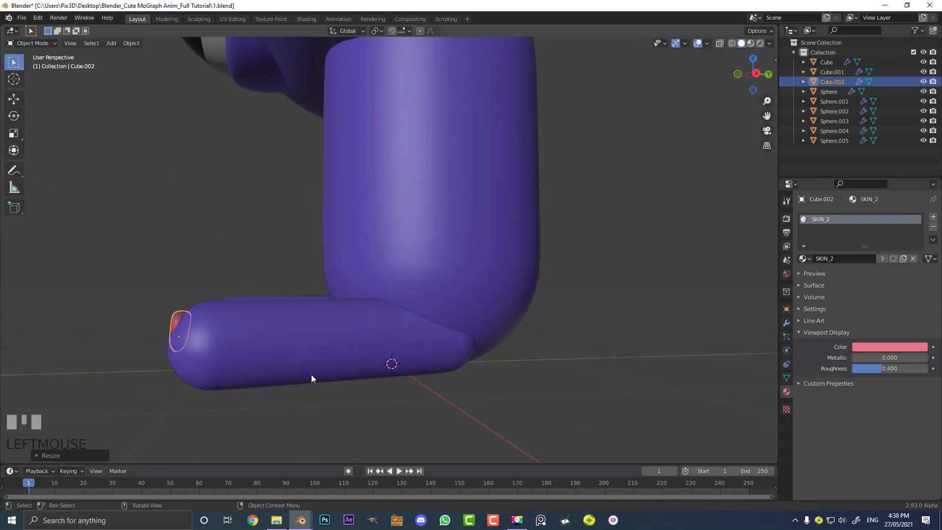
pyautogui.press('g')
pyautogui.click(287, 367)
pyautogui.press('KP_1')
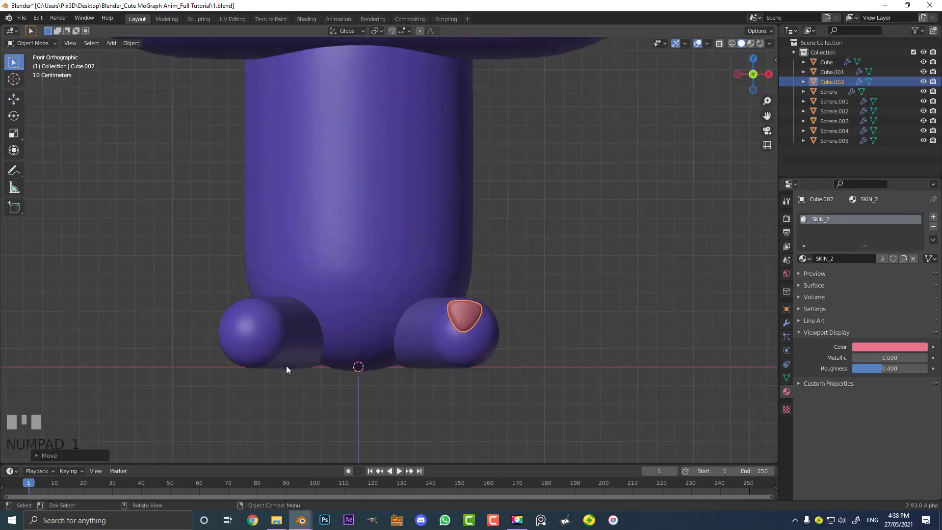
# In the front view, move the toe pad about 0.10 m inward and 0.05 m down on the foot.
pyautogui.scroll(2, 286, 368)
pyautogui.keyDown('shift'); pyautogui.moveTo(413, 368); pyautogui.dragTo(384, 247, button='middle'); pyautogui.keyUp('shift')
pyautogui.scroll(1, 384, 246)
pyautogui.press('g')
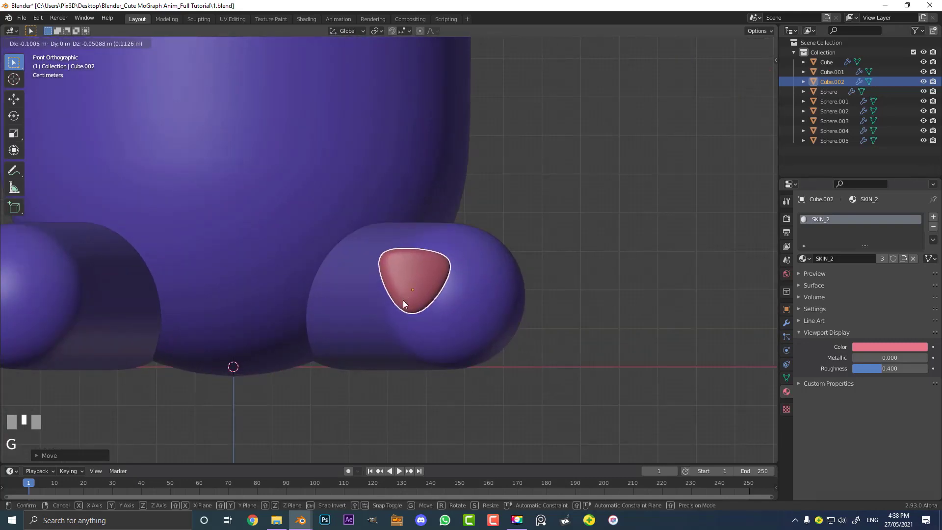
pyautogui.click(402, 300)
# Rotate the toe pad so one rounded corner points up, scale it down slightly and nudge it into place.
pyautogui.press('r')
pyautogui.click(475, 249)
pyautogui.scroll(3, 475, 248)
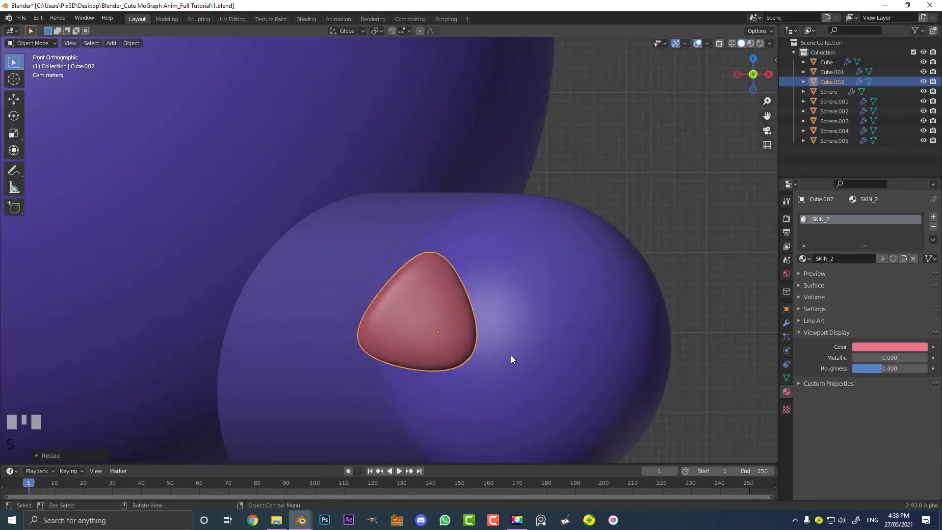
pyautogui.press('g')
pyautogui.click(489, 354)
# Duplicate the toe pad and turn the copy corner-down at the top of the foot, beside the first one.
pyautogui.hotkey('shift', 'd')
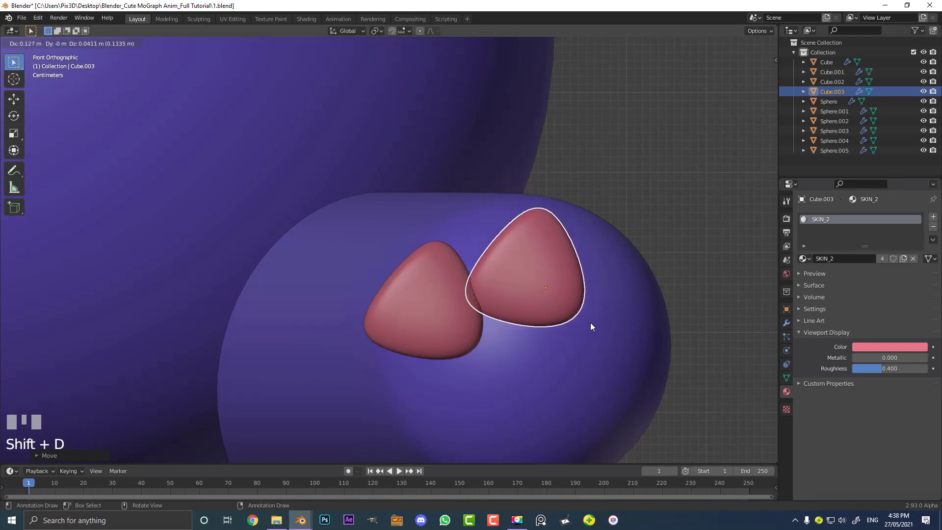
pyautogui.click(590, 326)
pyautogui.press('r')
pyautogui.click(640, 403)
pyautogui.press('g')
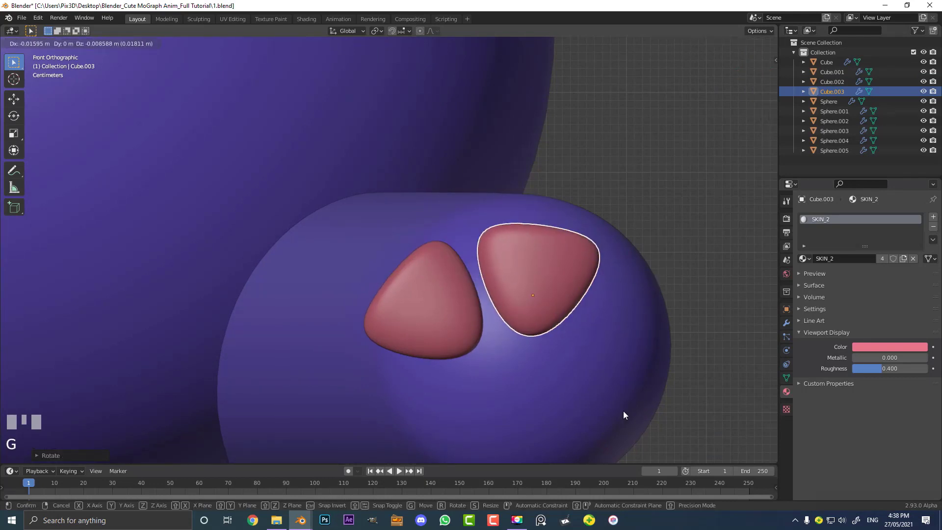
pyautogui.click(624, 414)
# Duplicate the middle toe pad and rotate the third copy to fit the outer side of the foot.
pyautogui.scroll(-2, 519, 313)
pyautogui.hotkey('shift', 'd')
pyautogui.click(597, 351)
pyautogui.press('r')
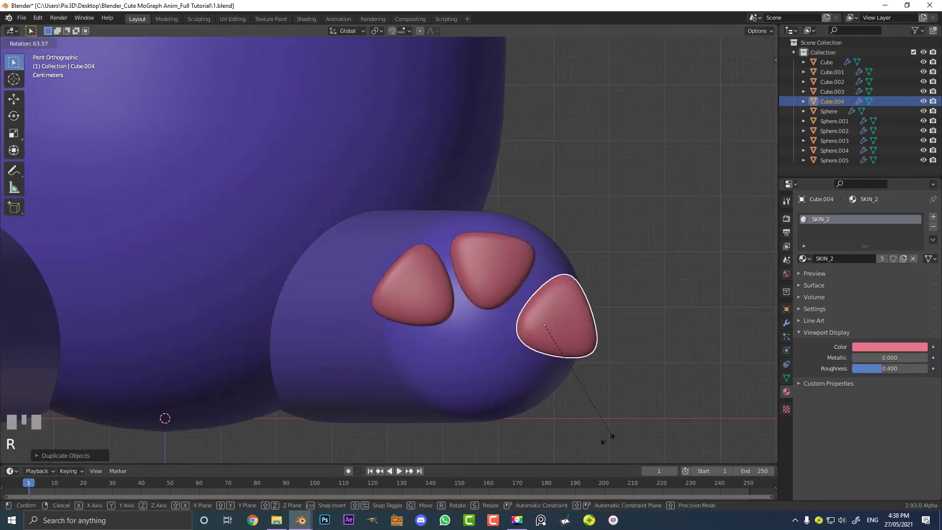
pyautogui.click(595, 430)
pyautogui.press('g')
pyautogui.click(595, 428)
# From the bottom view, rotate the outer toe pad and move it against the foot's curved tip.
pyautogui.moveTo(591, 396); pyautogui.dragTo(502, 346, button='middle')
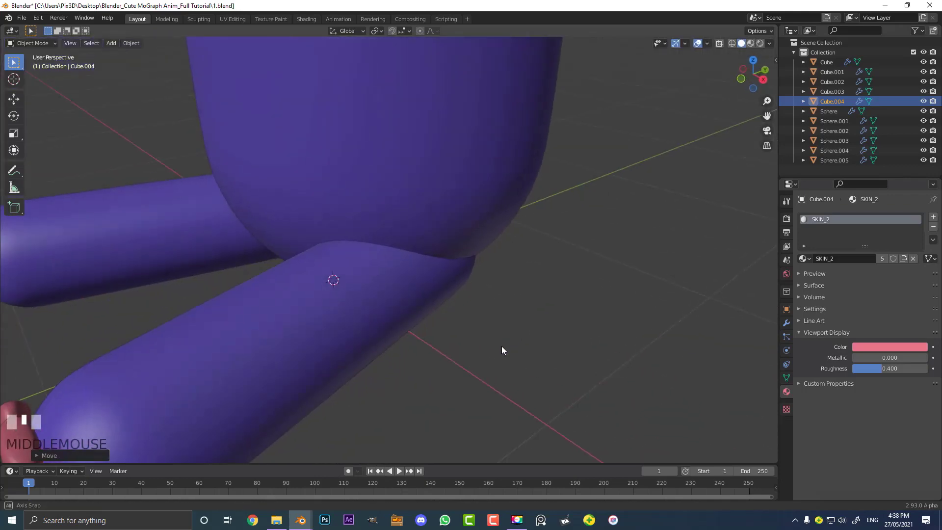
pyautogui.scroll(-2, 433, 313)
pyautogui.press('ctrl+KP_7')
pyautogui.scroll(4, 496, 242)
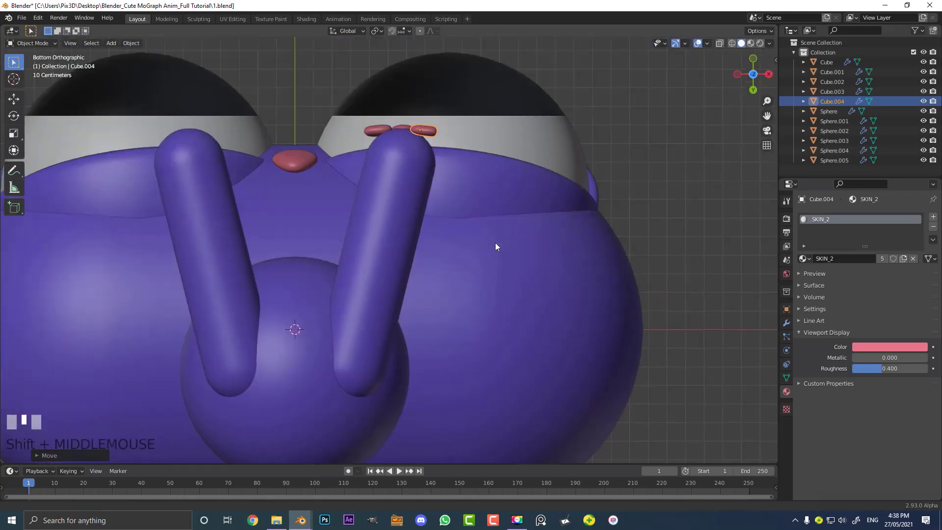
pyautogui.press('r')
pyautogui.click(513, 290)
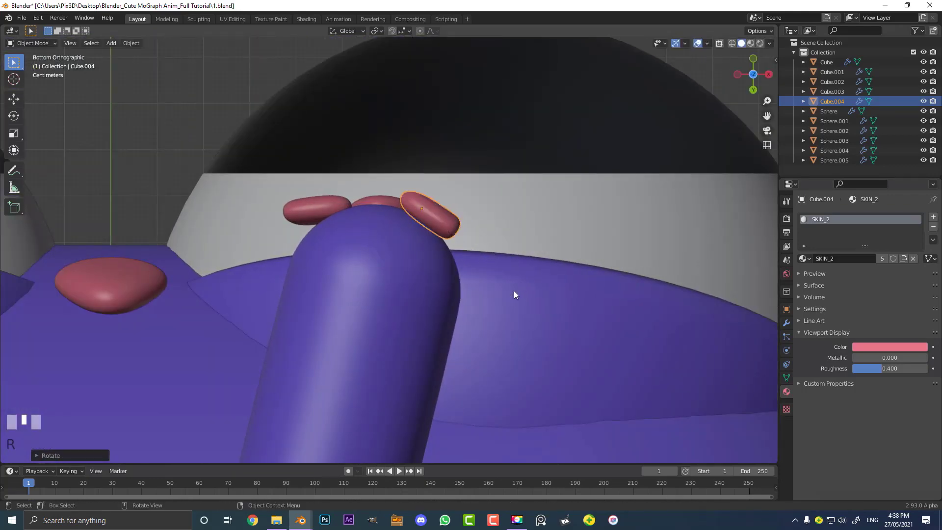
pyautogui.press('g')
pyautogui.click(525, 310)
# Rotate the inner toe pad the opposite way and move it against the inner curve of the foot.
pyautogui.click(321, 211)
pyautogui.press('r')
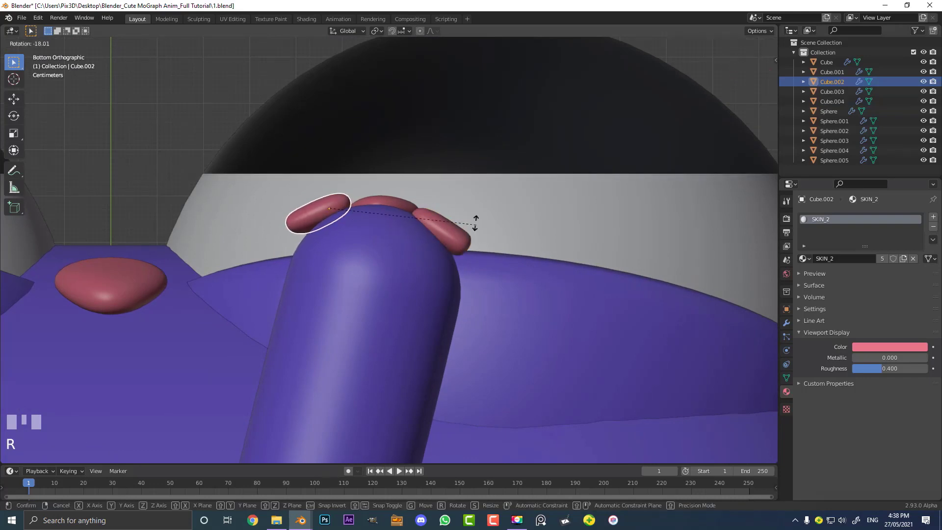
pyautogui.click(412, 238)
pyautogui.press('g')
pyautogui.click(411, 241)
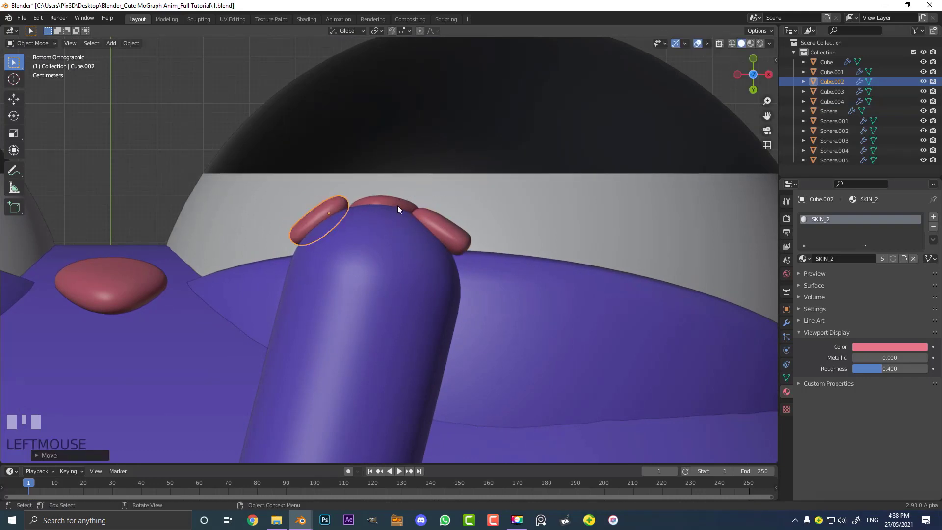
pyautogui.click(400, 208)
pyautogui.press('r')
pyautogui.rightClick(384, 196)
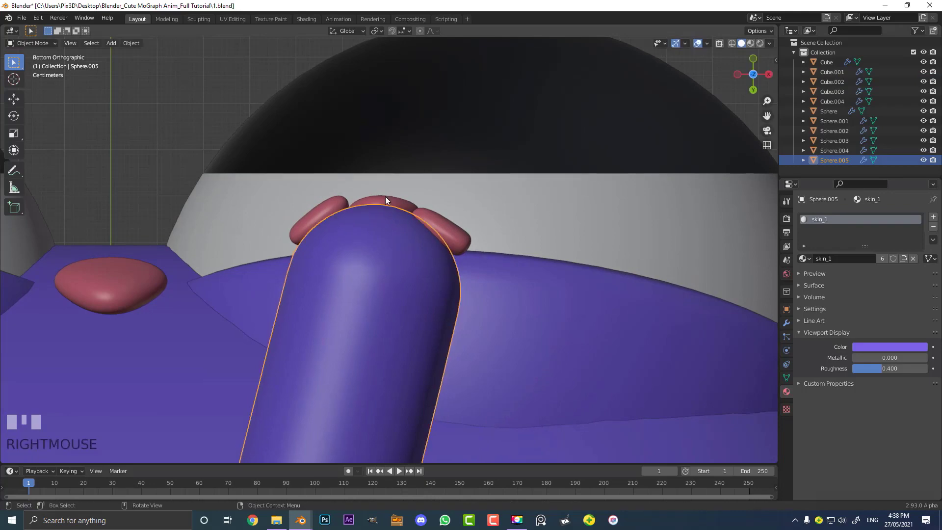
# Rotate the middle toe pad slightly and the outer one further so both follow the curve of the foot.
pyautogui.click(386, 197)
pyautogui.press('r')
pyautogui.click(463, 235)
pyautogui.click(463, 235)
pyautogui.press('r')
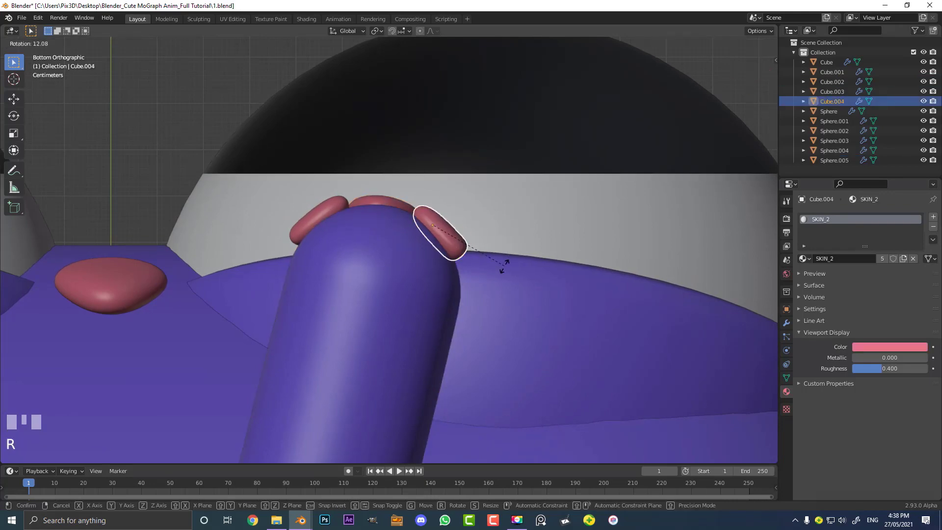
pyautogui.click(522, 270)
# Join the three toe pads into one object and show its modifiers.
pyautogui.moveTo(522, 270); pyautogui.dragTo(429, 266, button='middle')
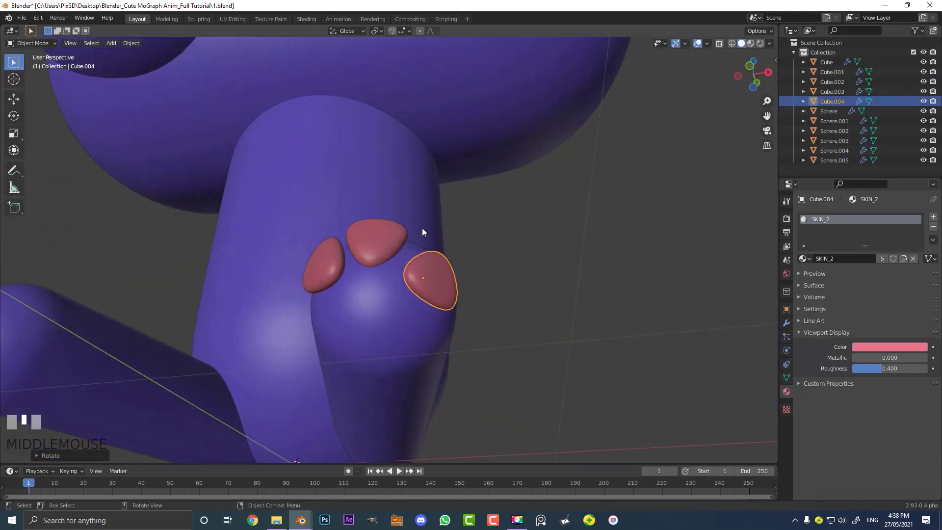
pyautogui.moveTo(422, 227); pyautogui.dragTo(392, 268, button='middle')
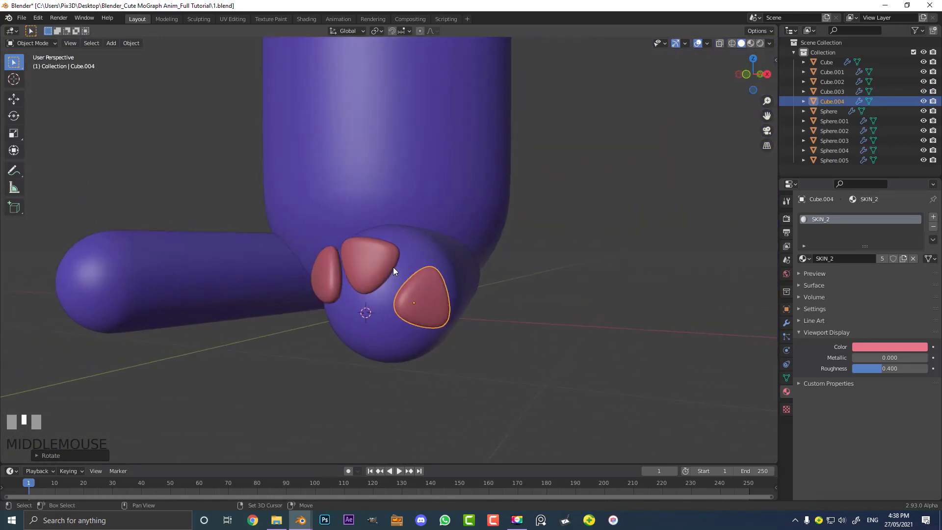
pyautogui.keyDown('shift'); pyautogui.click(382, 253); pyautogui.keyUp('shift')
pyautogui.keyDown('shift'); pyautogui.click(332, 262); pyautogui.keyUp('shift')
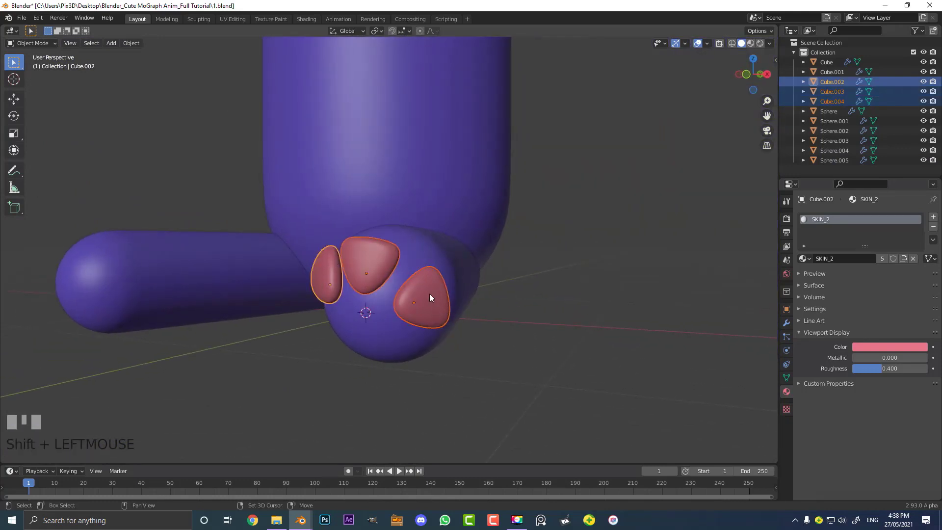
pyautogui.rightClick(430, 234)
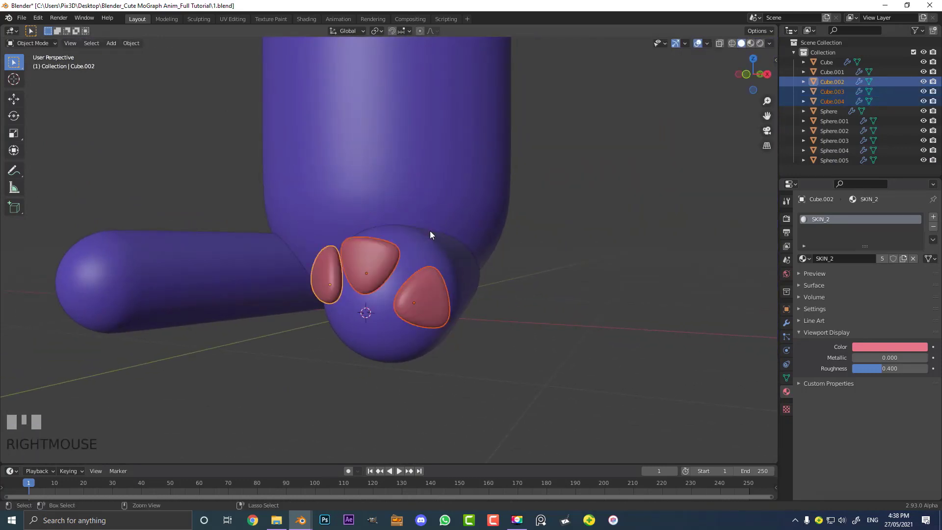
pyautogui.hotkey('ctrl', 'j')
pyautogui.click(787, 322)
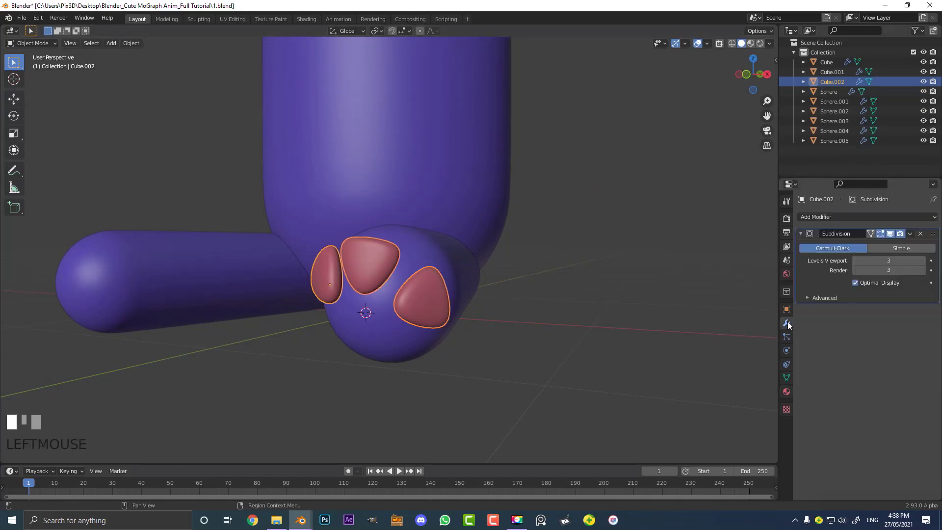
pyautogui.click(820, 217)
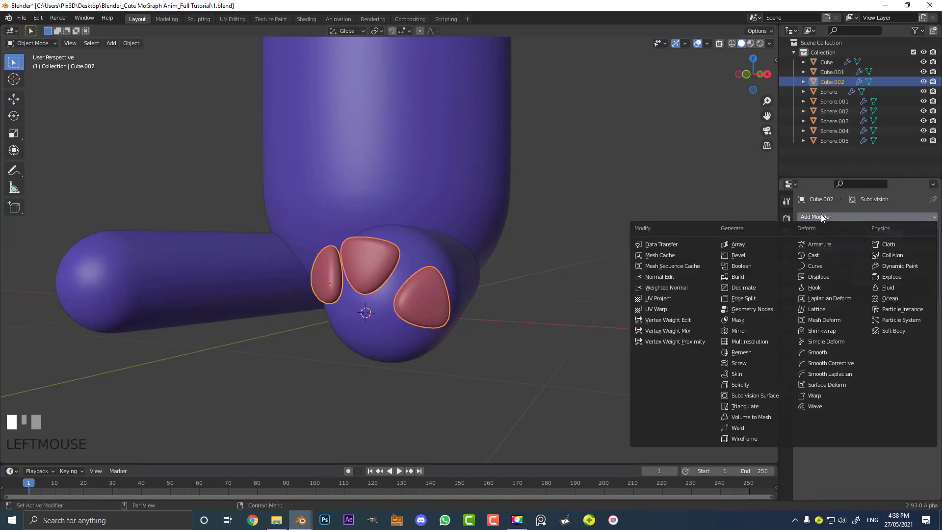
pyautogui.click(750, 384)
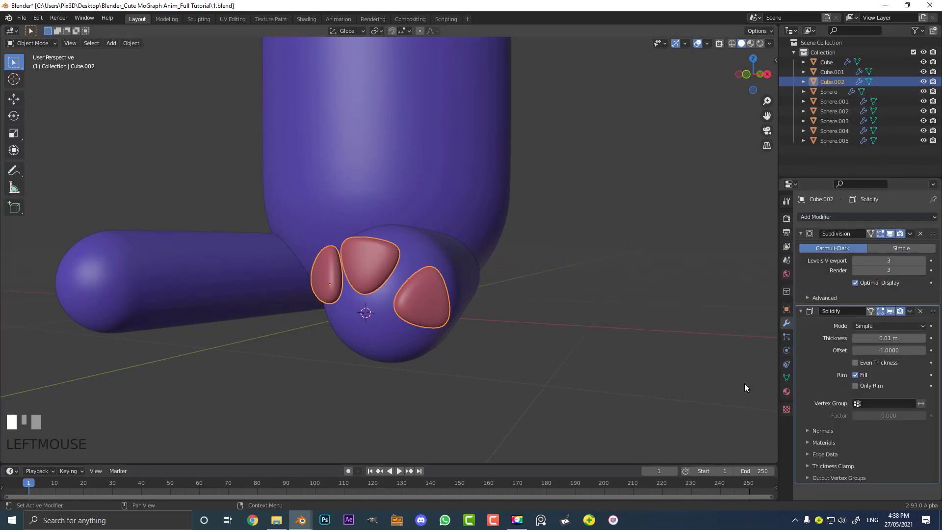
pyautogui.click(920, 311)
# Add a Mirror modifier on the X axis to the toe pads, using the body Sphere.001 as the mirror object.
pyautogui.click(837, 216)
pyautogui.click(747, 319)
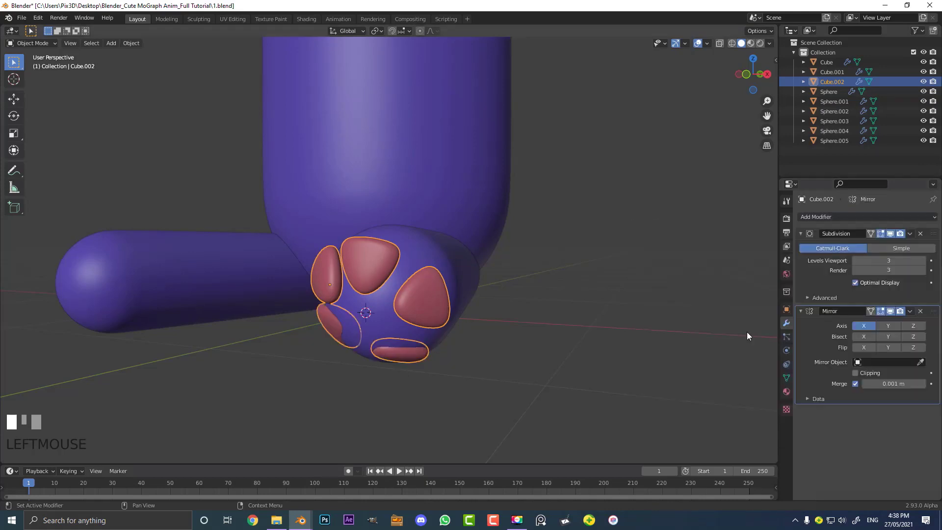
pyautogui.click(921, 361)
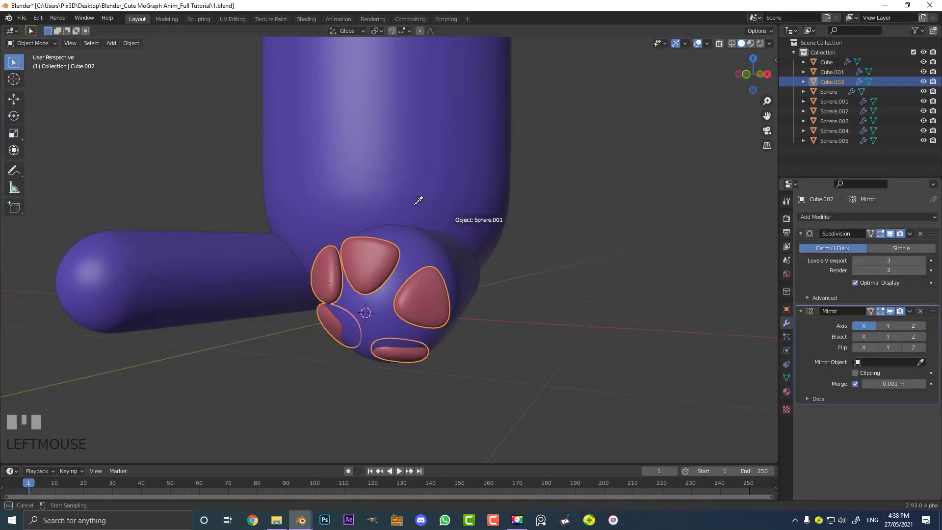
pyautogui.click(389, 139)
pyautogui.scroll(-8, 399, 163)
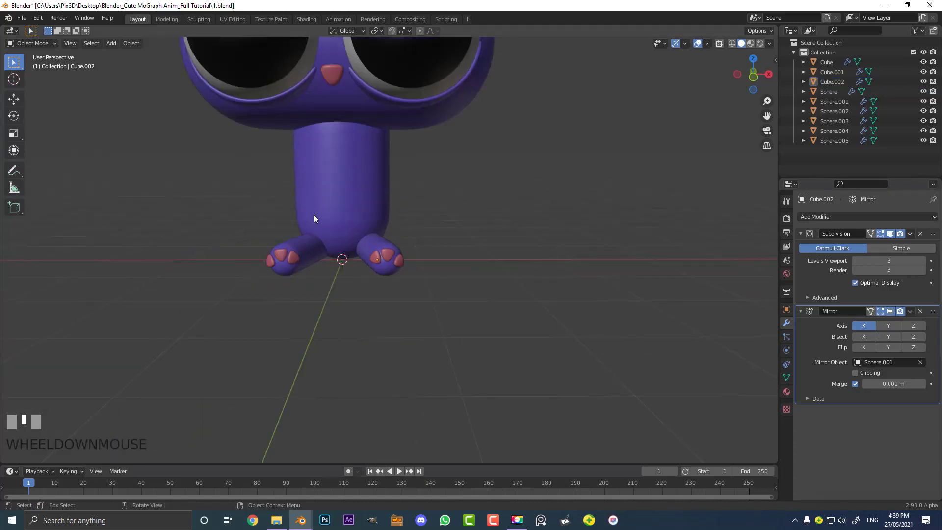
pyautogui.scroll(-3, 395, 163)
pyautogui.scroll(2, 382, 172)
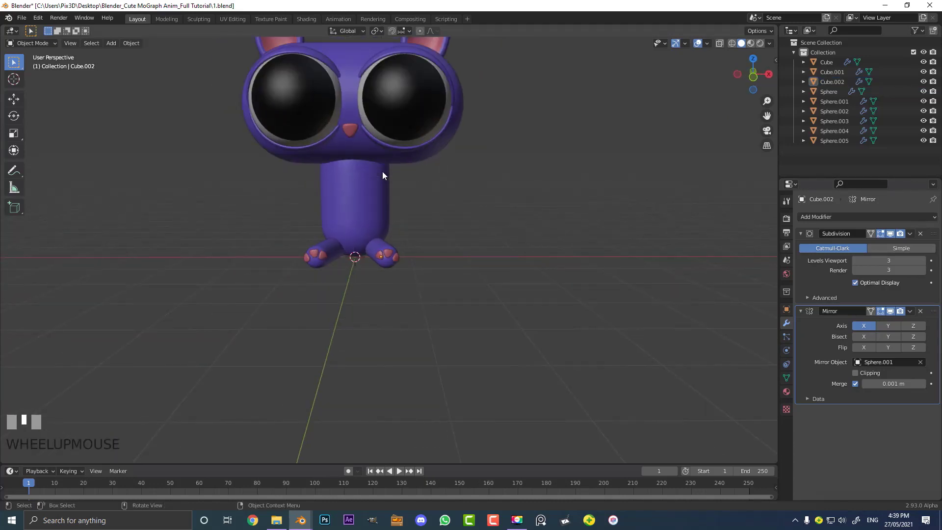
pyautogui.press('KP_1')
pyautogui.keyDown('shift'); pyautogui.moveTo(327, 140); pyautogui.dragTo(395, 228, button='middle'); pyautogui.keyUp('shift')
pyautogui.scroll(3, 359, 158)
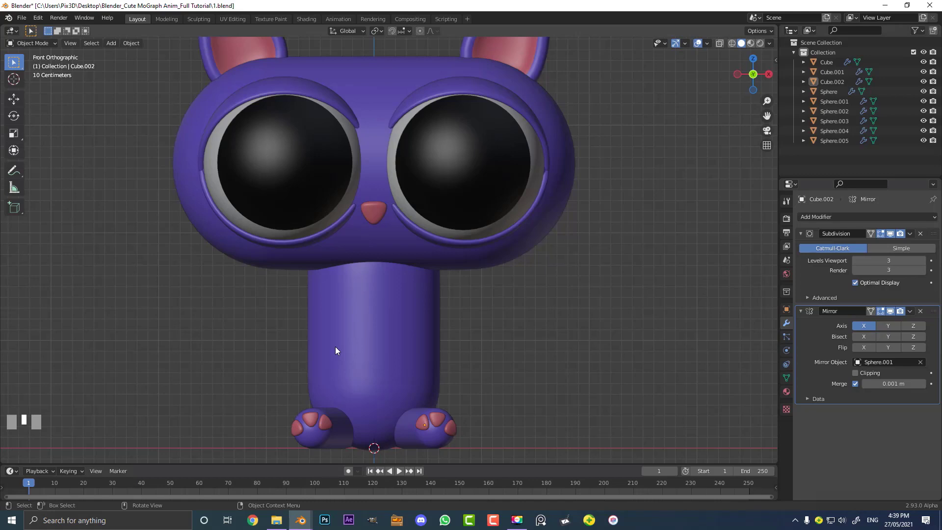
pyautogui.scroll(-1, 481, 241)
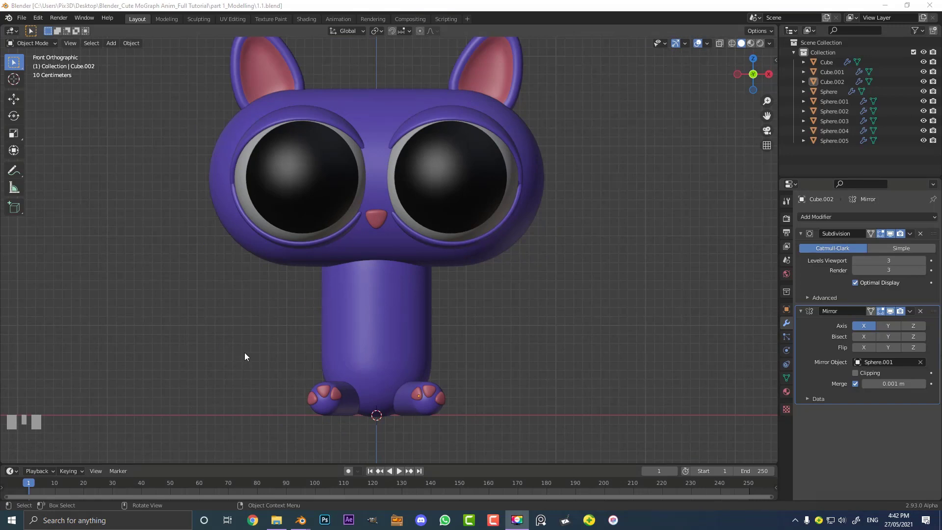
# Add a cube mesh at the base of the character and show it in the front view.
pyautogui.scroll(-2, 261, 359)
pyautogui.moveTo(322, 372); pyautogui.dragTo(324, 281, button='middle')
pyautogui.hotkey('shift', 'a')
pyautogui.moveTo(310, 280)
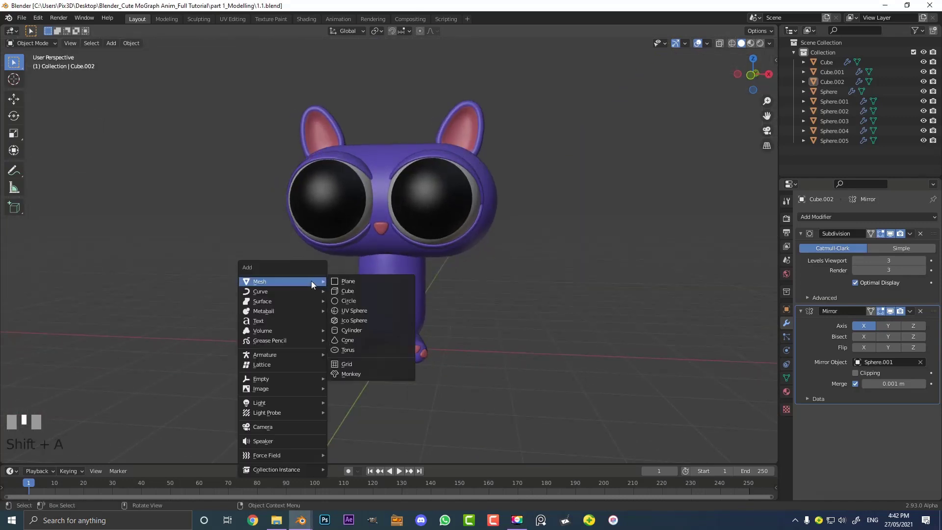
pyautogui.click(352, 291)
pyautogui.press('KP_1')
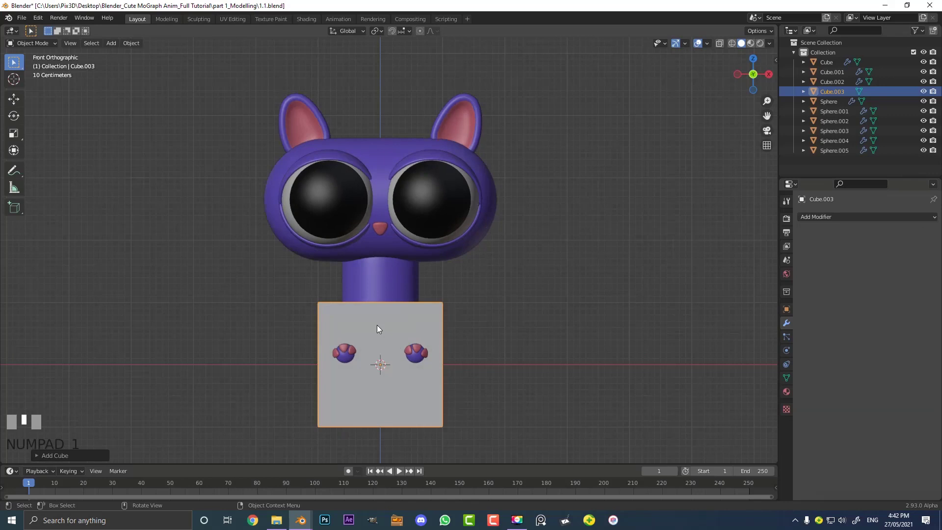
# Raise the cube's bottom vertices vertically to the ground line in wireframe, leaving a flat box sitting on the floor.
pyautogui.scroll(3, 414, 249)
pyautogui.press('Tab')
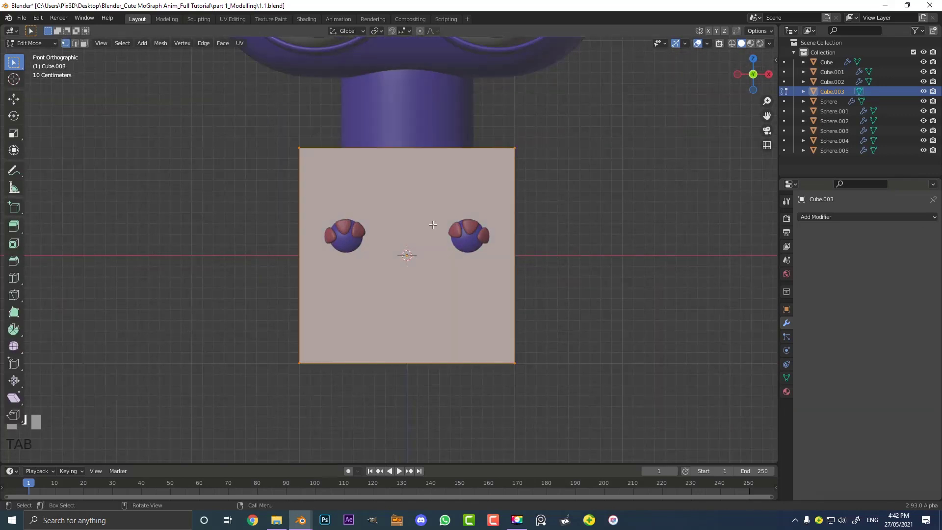
pyautogui.press('z')
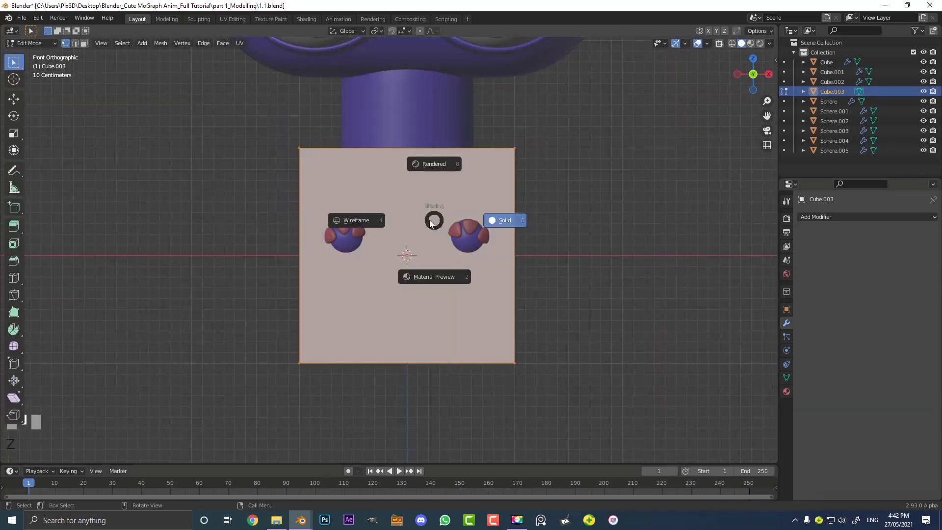
pyautogui.click(365, 220)
pyautogui.moveTo(669, 408)
pyautogui.mouseDown()
pyautogui.moveTo(395, 330)
pyautogui.moveTo(188, 312)
pyautogui.mouseUp()
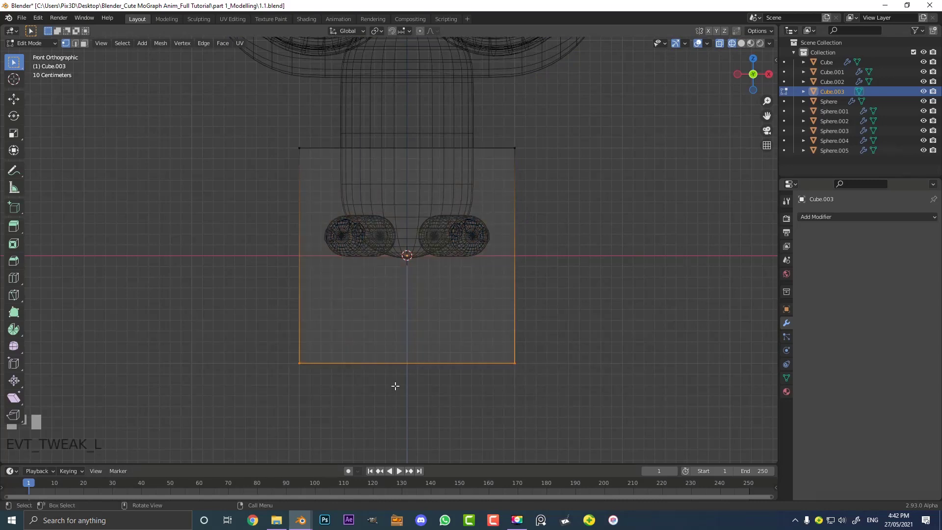
pyautogui.press('g')
pyautogui.press('z')
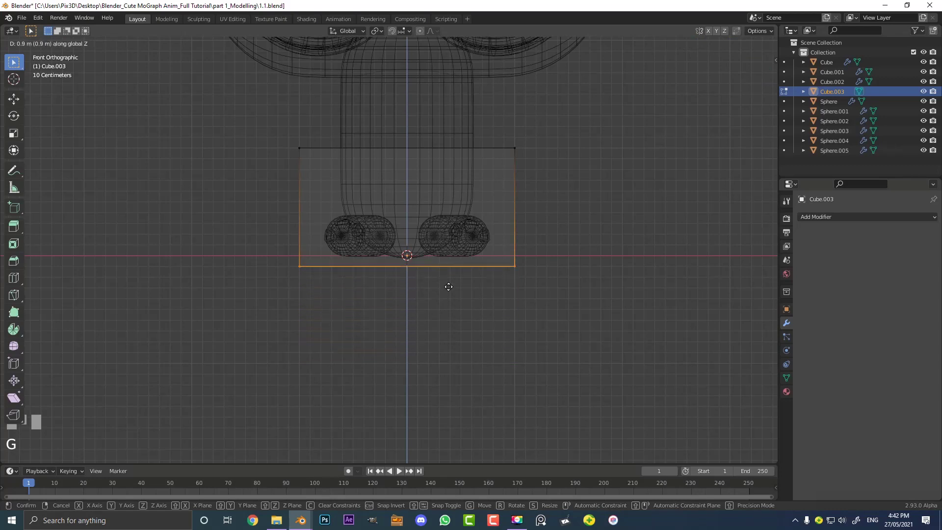
pyautogui.keyDown('ctrl'); pyautogui.click(472, 273); pyautogui.keyUp('ctrl')
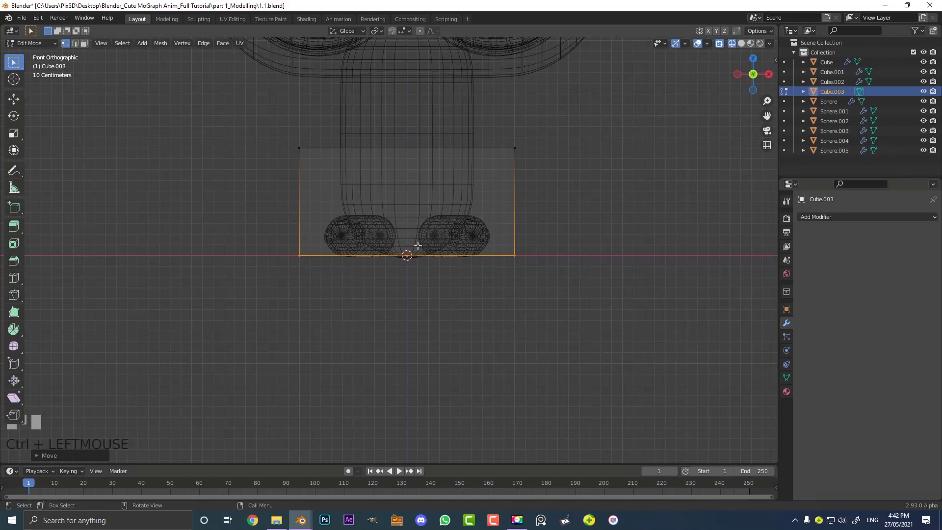
pyautogui.moveTo(417, 245); pyautogui.dragTo(440, 274, button='middle')
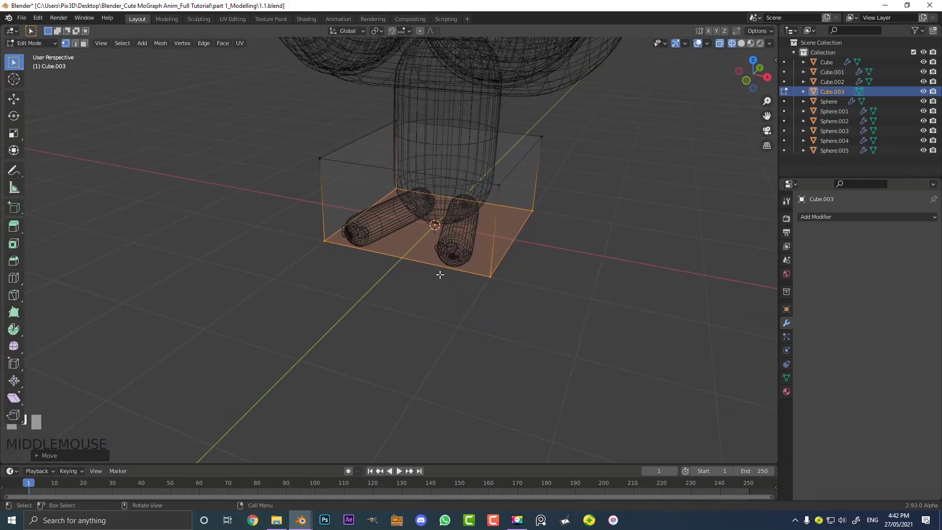
pyautogui.press('KP_1')
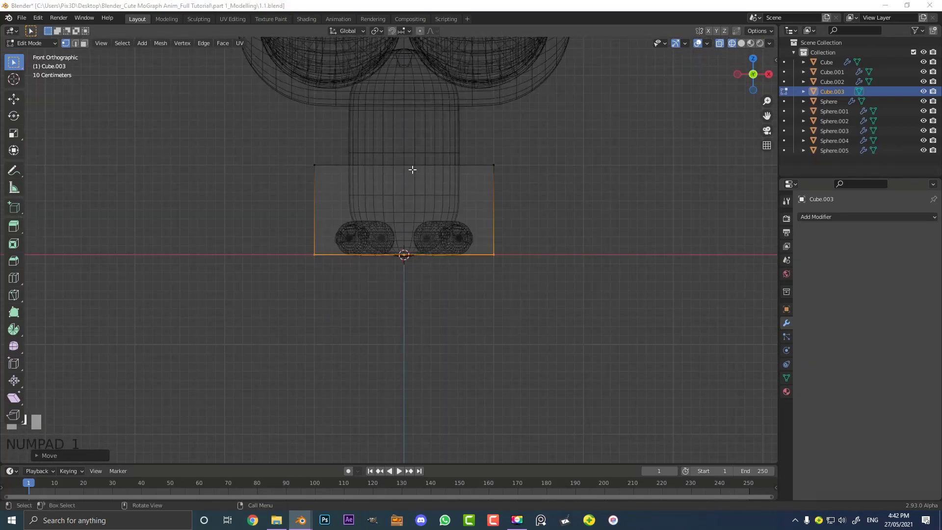
pyautogui.moveTo(412, 168); pyautogui.dragTo(370, 219, button='middle')
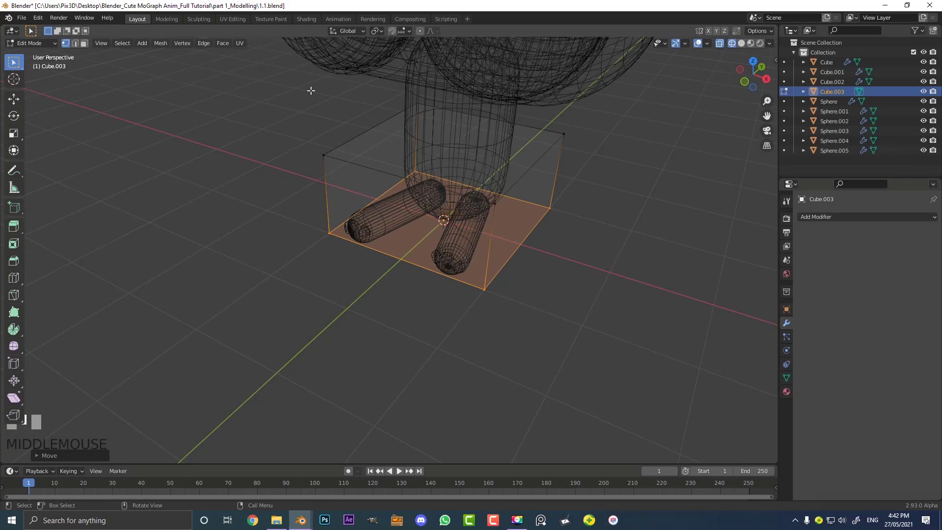
# Extrude the box's top face in place and scale it inward to form a smaller centred square.
pyautogui.click(84, 43)
pyautogui.scroll(2, 374, 152)
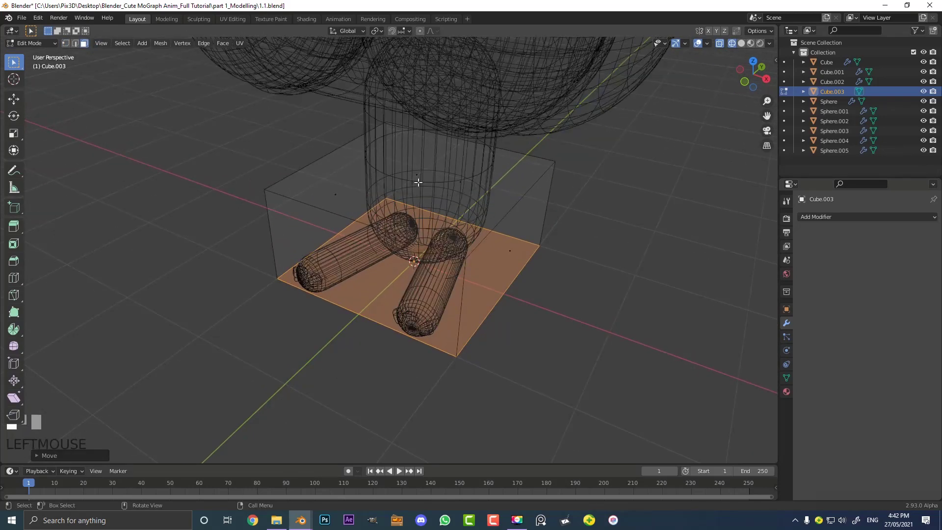
pyautogui.click(443, 177)
pyautogui.moveTo(443, 177); pyautogui.dragTo(445, 212, button='middle')
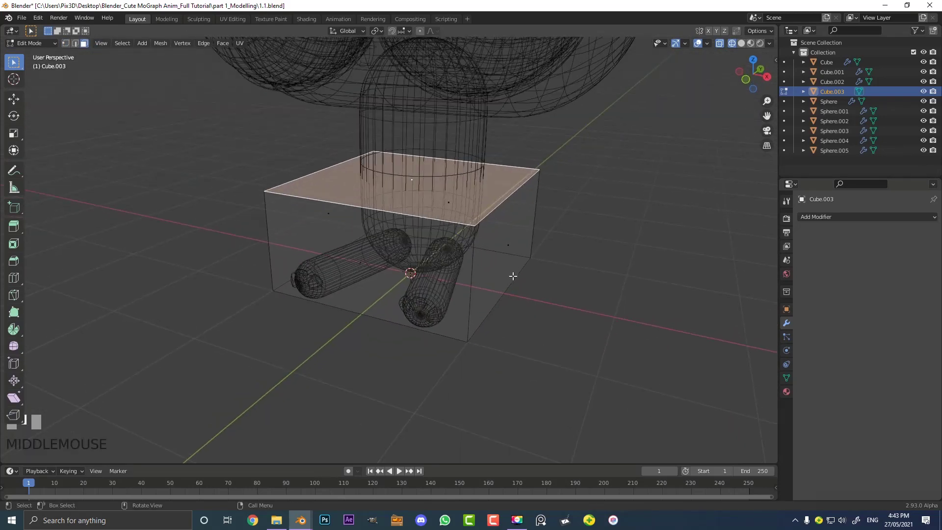
pyautogui.press('e')
pyautogui.press('s')
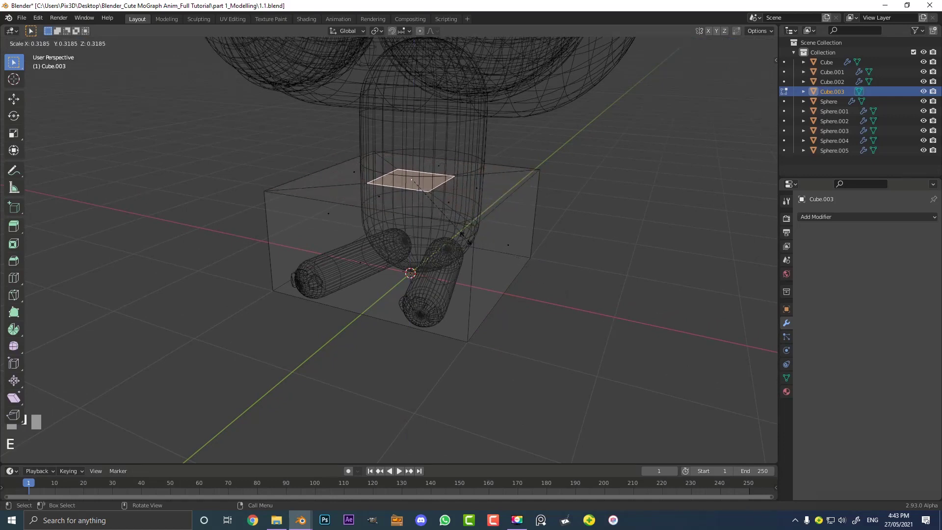
pyautogui.click(479, 270)
# Extrude the inner top face slightly upward and shrink it to form a tapered raised block.
pyautogui.moveTo(479, 269); pyautogui.dragTo(436, 209, button='middle')
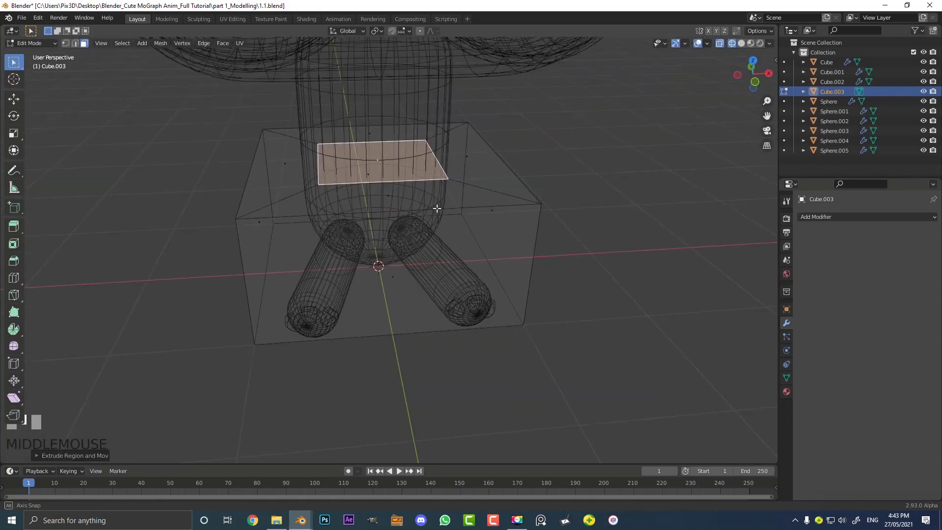
pyautogui.scroll(1, 436, 210)
pyautogui.press('e')
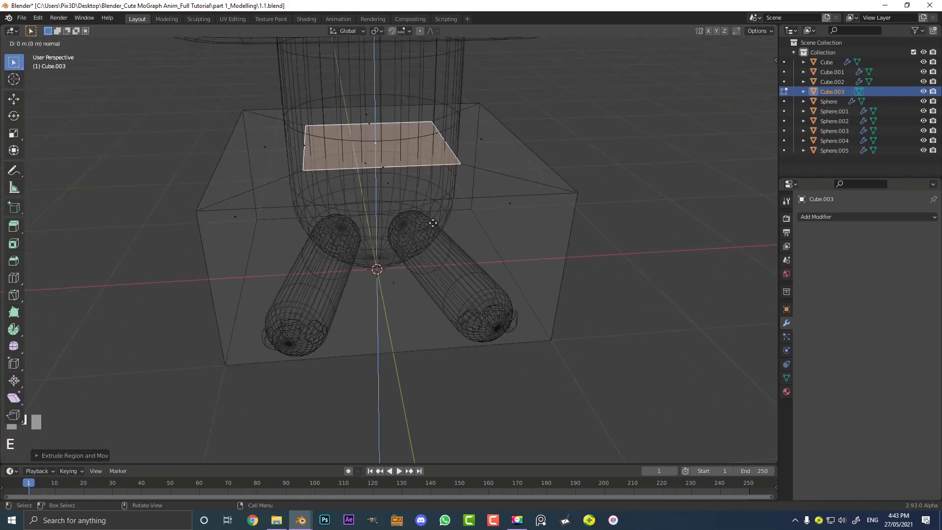
pyautogui.click(448, 190)
pyautogui.press('s')
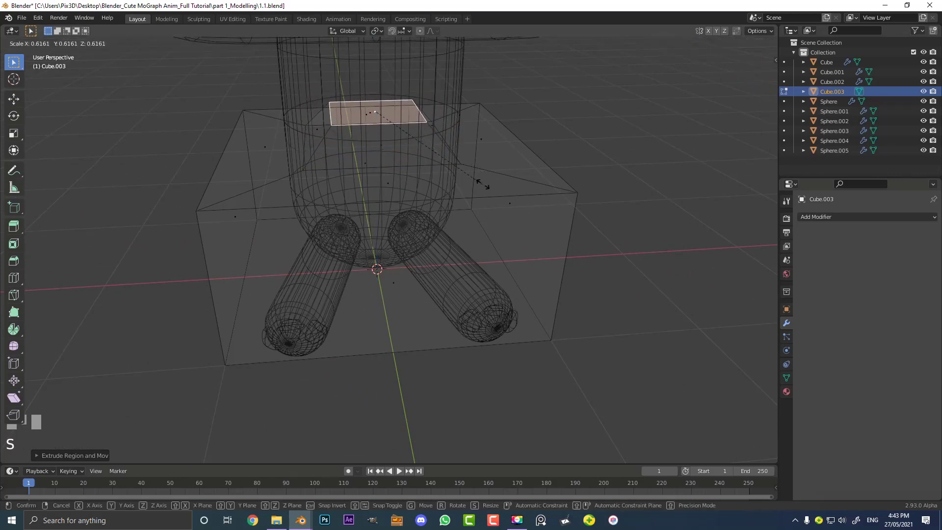
pyautogui.click(385, 162)
pyautogui.scroll(-2, 412, 220)
# Move the whole box along the X axis to beside the character and scale it to about 0.6.
pyautogui.press('Tab')
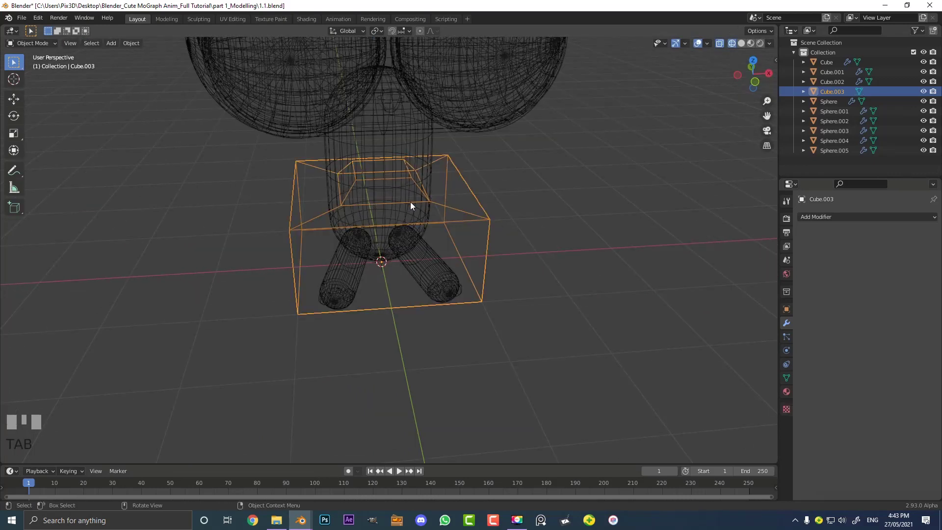
pyautogui.press('g')
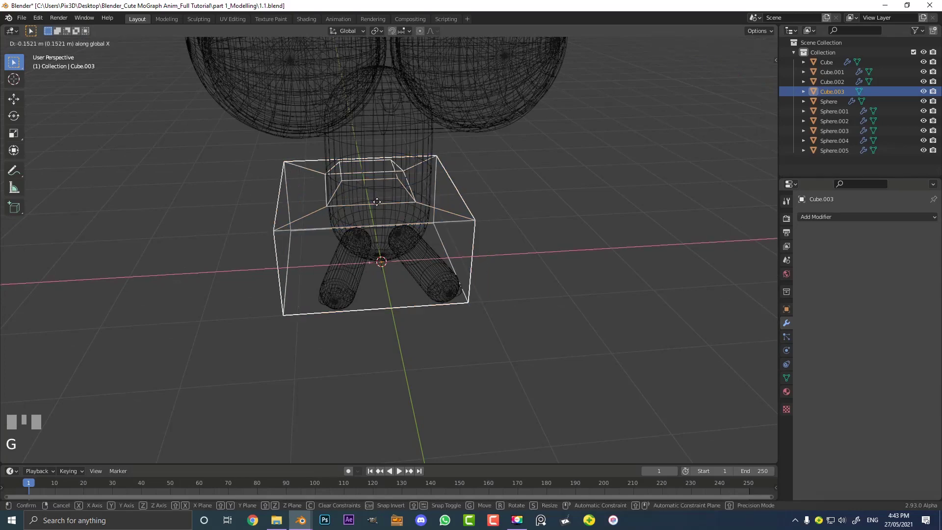
pyautogui.click(291, 226)
pyautogui.moveTo(505, 319)
pyautogui.mouseDown(button='middle')
pyautogui.moveTo(524, 323)
pyautogui.moveTo(522, 305)
pyautogui.moveTo(499, 313)
pyautogui.mouseUp(button='middle')
pyautogui.press('s')
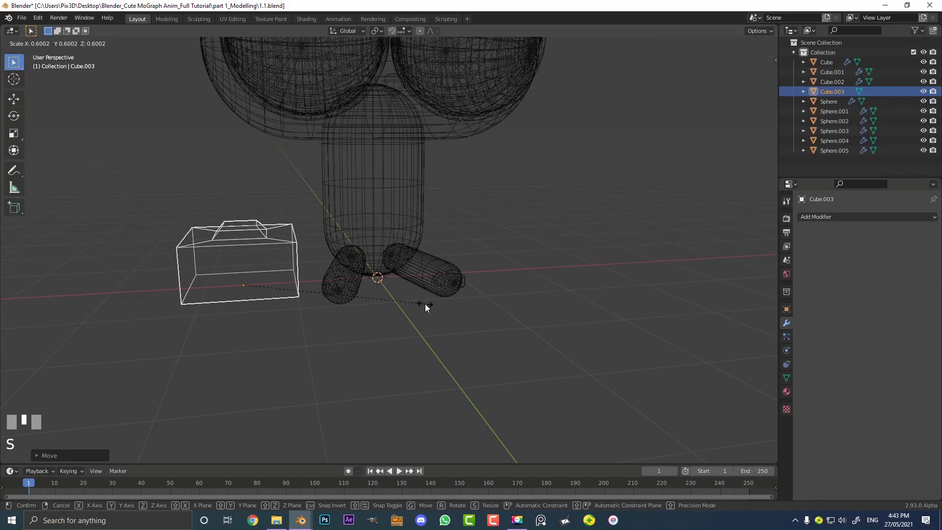
pyautogui.click(432, 302)
pyautogui.press('KP_1')
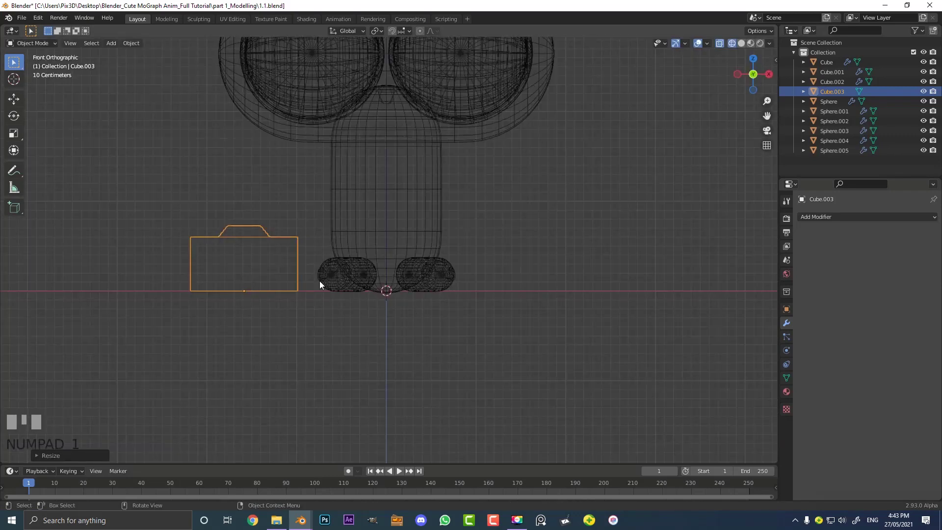
# Reopen the box mesh for editing and display it with solid shading.
pyautogui.scroll(3, 226, 236)
pyautogui.moveTo(225, 236); pyautogui.dragTo(390, 281, button='middle')
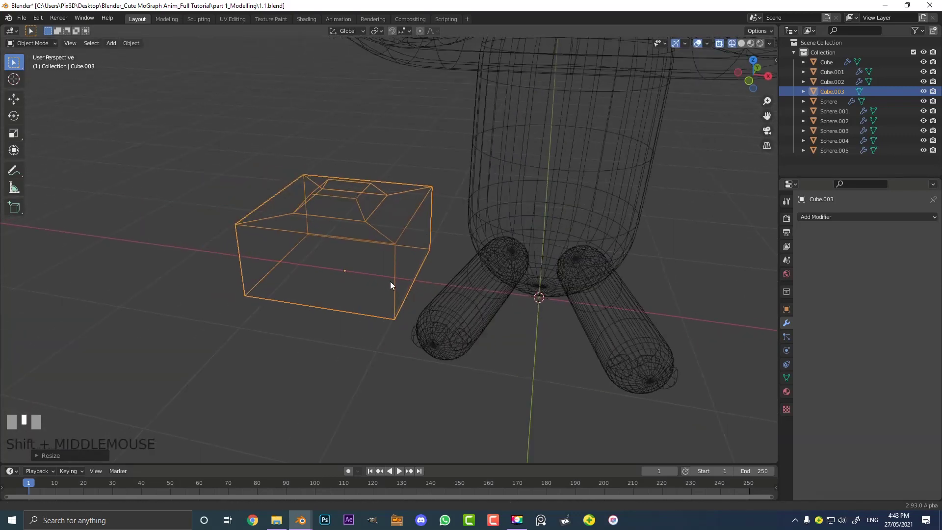
pyautogui.scroll(2, 424, 215)
pyautogui.press('Tab')
pyautogui.keyDown('shift'); pyautogui.moveTo(416, 210); pyautogui.dragTo(399, 228, button='middle'); pyautogui.keyUp('shift')
pyautogui.press('z')
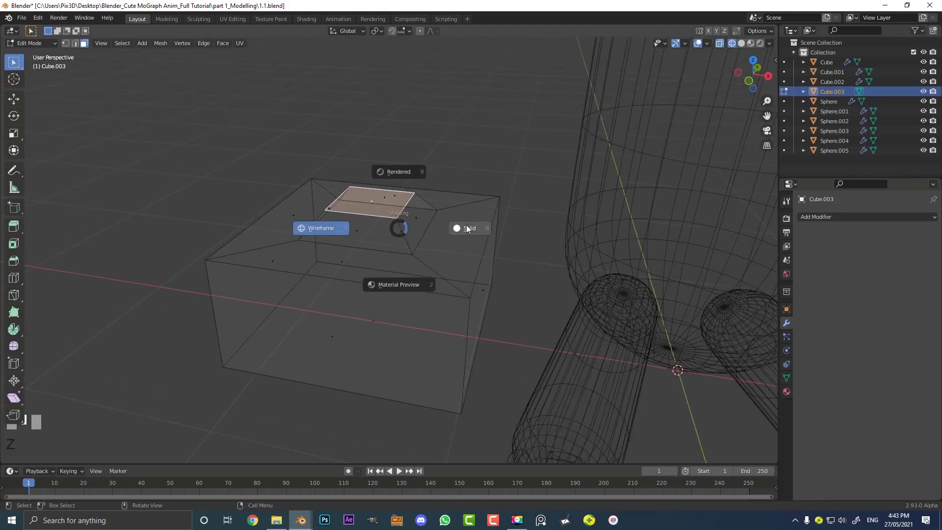
pyautogui.click(469, 231)
# Inset the raised block's top face and extrude it down into the box to form a square hole.
pyautogui.moveTo(468, 231)
pyautogui.mouseDown(button='middle')
pyautogui.moveTo(373, 176)
pyautogui.moveTo(344, 147)
pyautogui.mouseUp(button='middle')
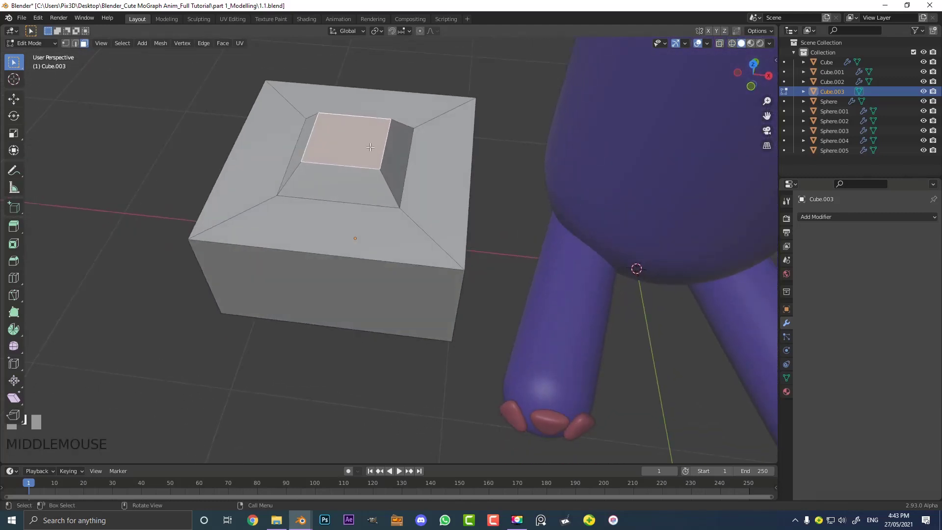
pyautogui.scroll(3, 339, 145)
pyautogui.press('i')
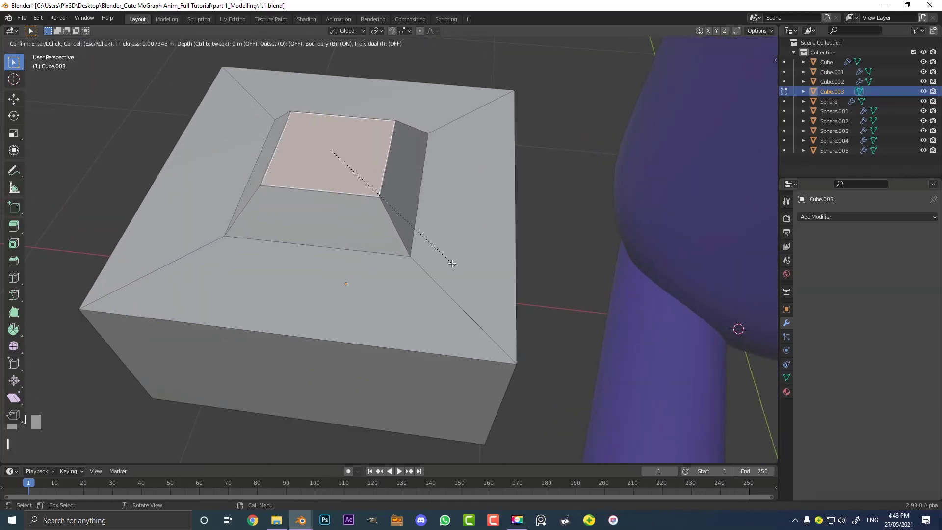
pyautogui.click(441, 255)
pyautogui.press('e')
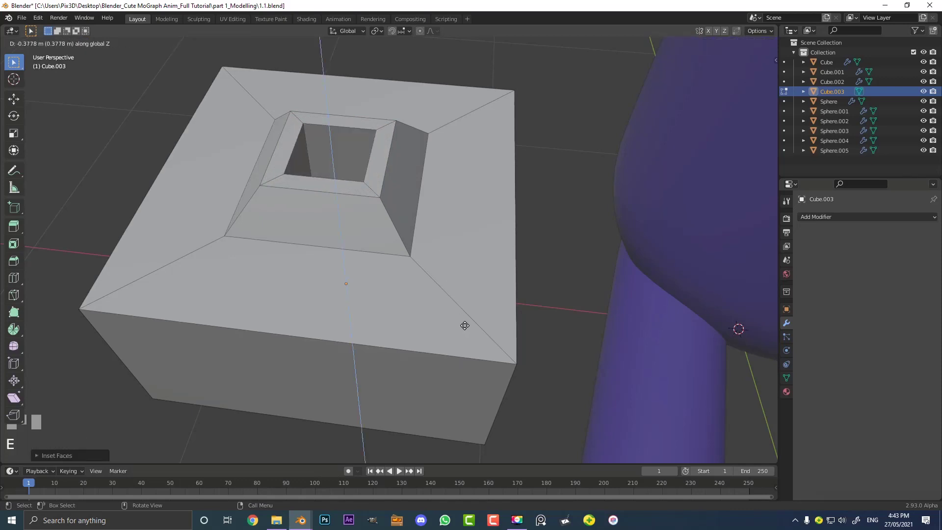
pyautogui.click(454, 300)
pyautogui.moveTo(393, 202); pyautogui.dragTo(442, 227, button='middle')
pyautogui.scroll(-4, 404, 194)
pyautogui.scroll(3, 393, 227)
pyautogui.press('a')
pyautogui.scroll(2, 403, 233)
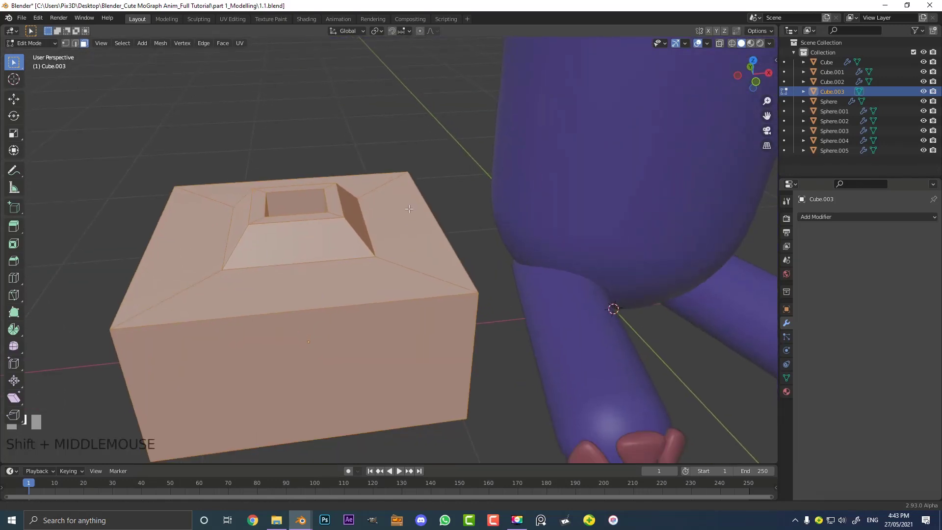
pyautogui.scroll(2, 450, 224)
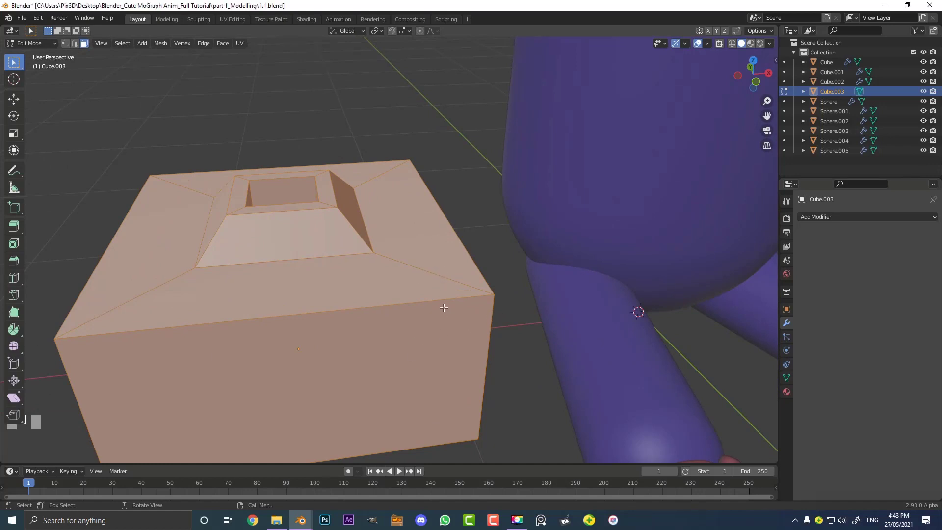
pyautogui.moveTo(441, 309); pyautogui.dragTo(432, 305, button='middle')
# Select the box's outer edges around its sides, top rim and base, and bevel them about 0.065 m with 3 segments.
pyautogui.click(75, 43)
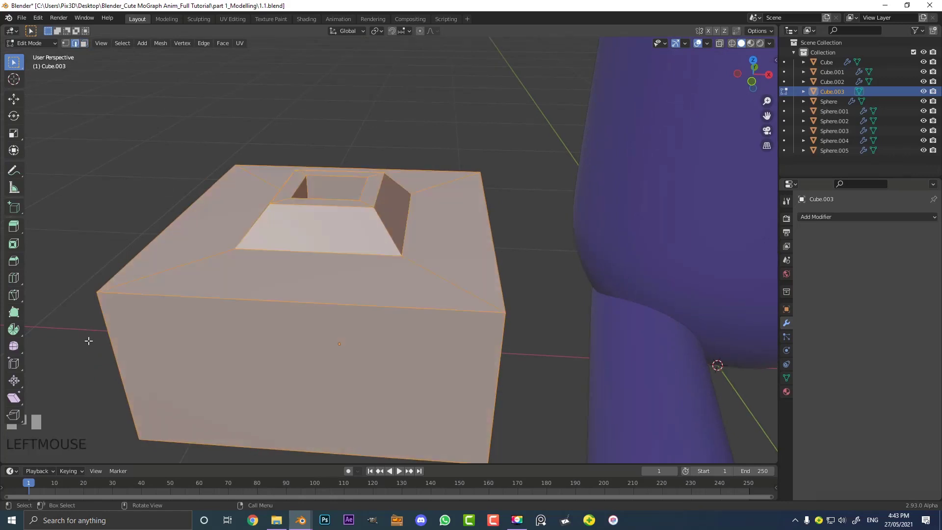
pyautogui.click(95, 321)
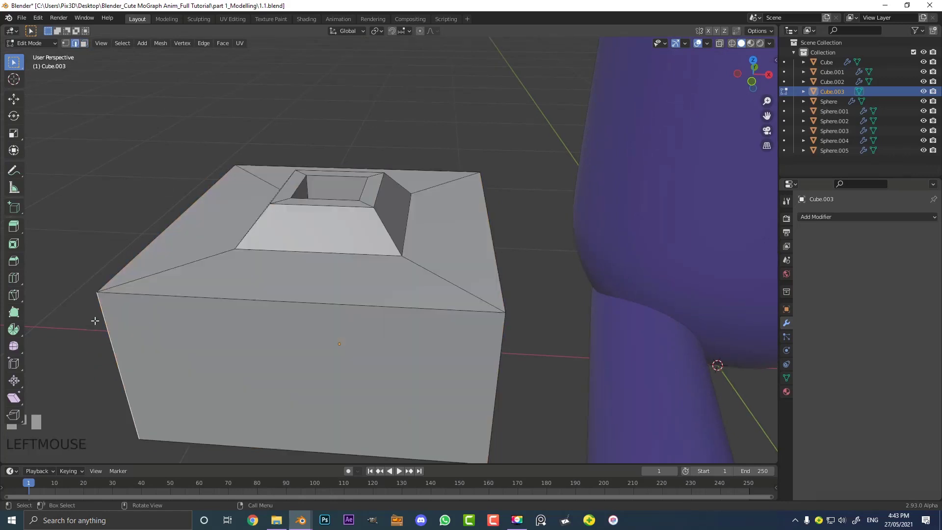
pyautogui.keyDown('shift'); pyautogui.click(405, 310); pyautogui.keyUp('shift')
pyautogui.keyDown('shift'); pyautogui.click(503, 362); pyautogui.keyUp('shift')
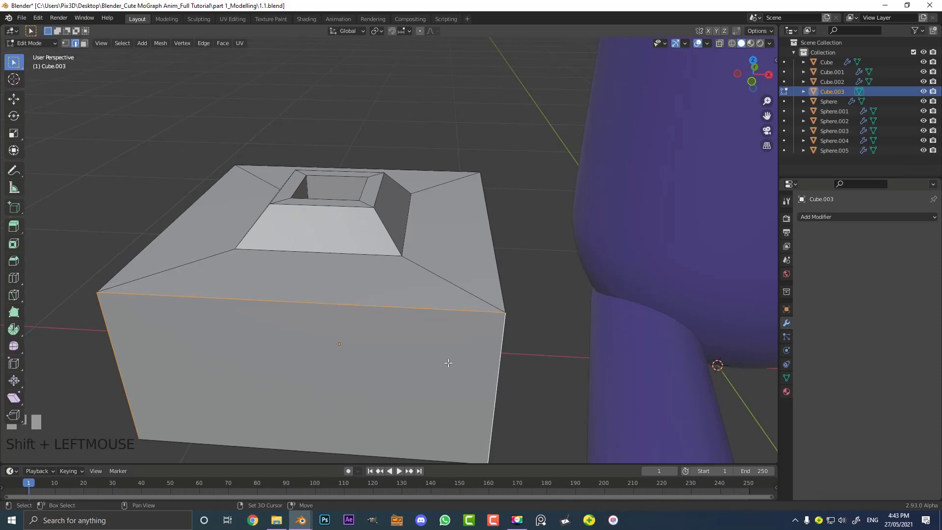
pyautogui.keyDown('shift'); pyautogui.click(272, 440); pyautogui.keyUp('shift')
pyautogui.scroll(-3, 272, 440)
pyautogui.moveTo(272, 440); pyautogui.dragTo(206, 403, button='middle')
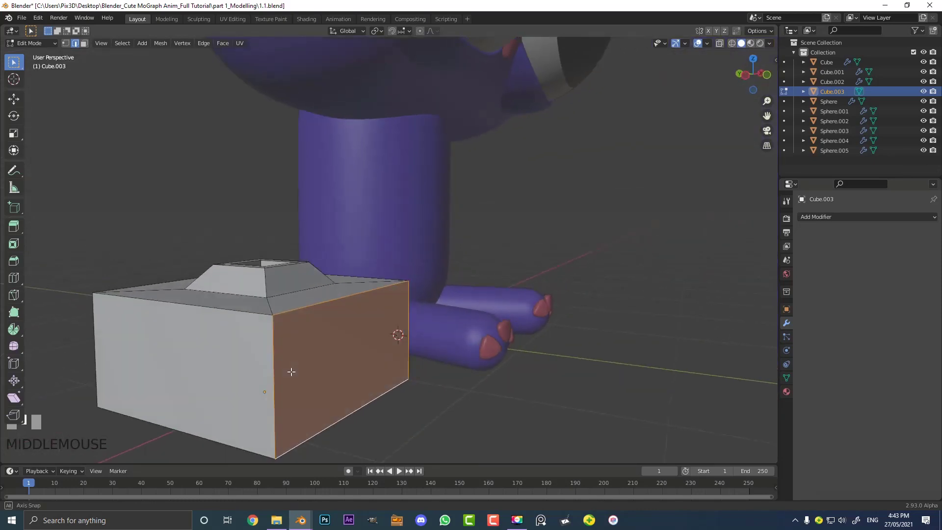
pyautogui.keyDown('shift'); pyautogui.click(84, 45); pyautogui.keyUp('shift')
pyautogui.moveTo(395, 330); pyautogui.dragTo(511, 242, button='middle')
pyautogui.keyDown('shift'); pyautogui.click(262, 397); pyautogui.keyUp('shift')
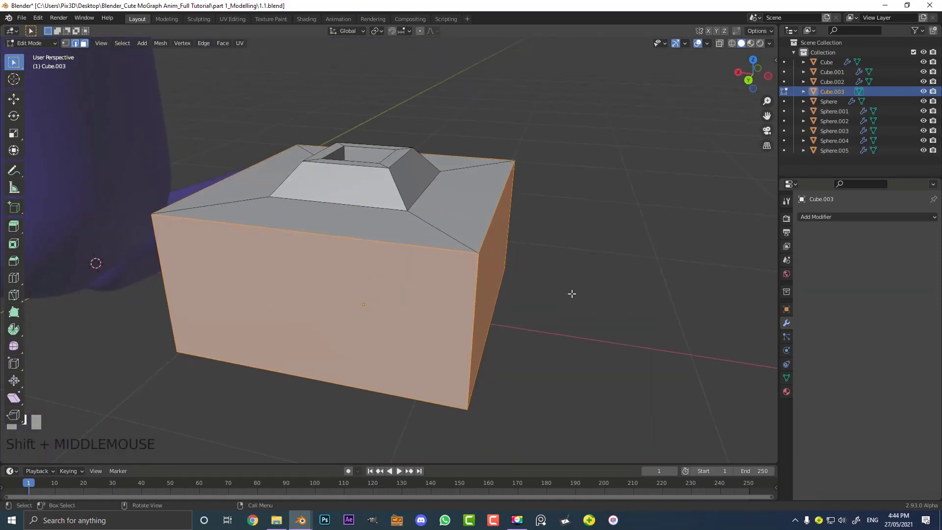
pyautogui.hotkey('ctrl', 'b')
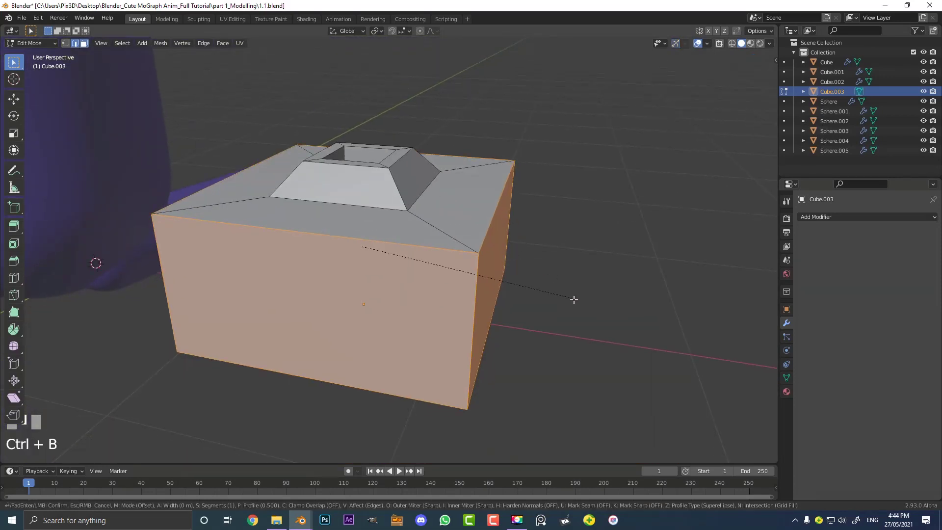
pyautogui.scroll(2, 581, 305)
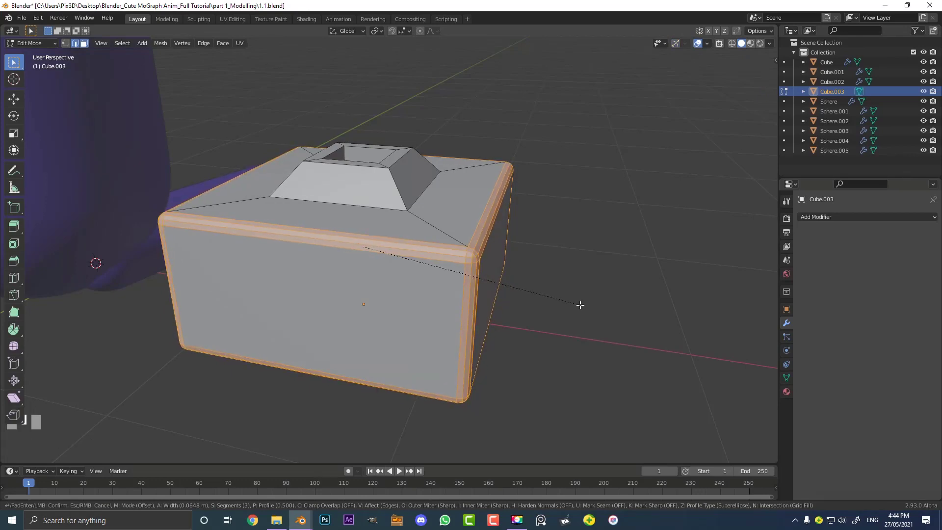
pyautogui.click(581, 304)
# Add a Subdivision Surface modifier to the box.
pyautogui.moveTo(580, 305); pyautogui.dragTo(385, 228, button='middle')
pyautogui.scroll(3, 384, 229)
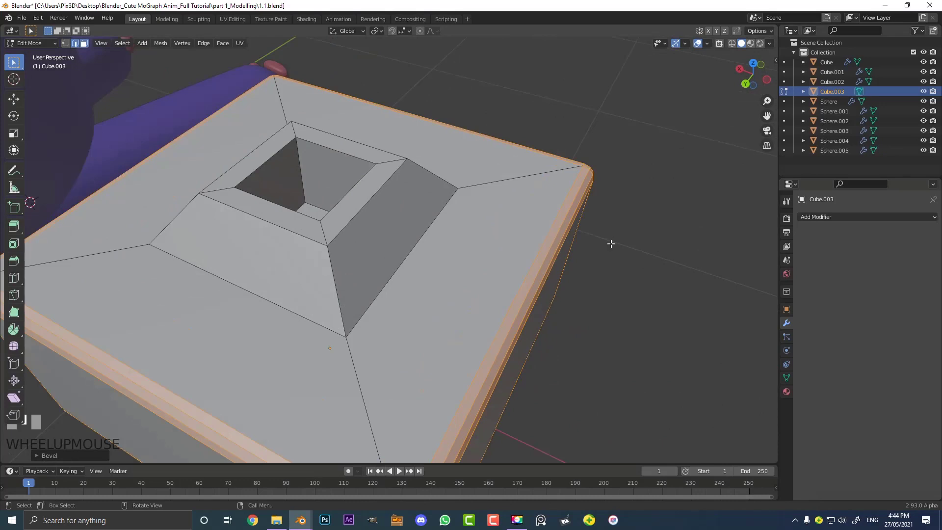
pyautogui.click(832, 219)
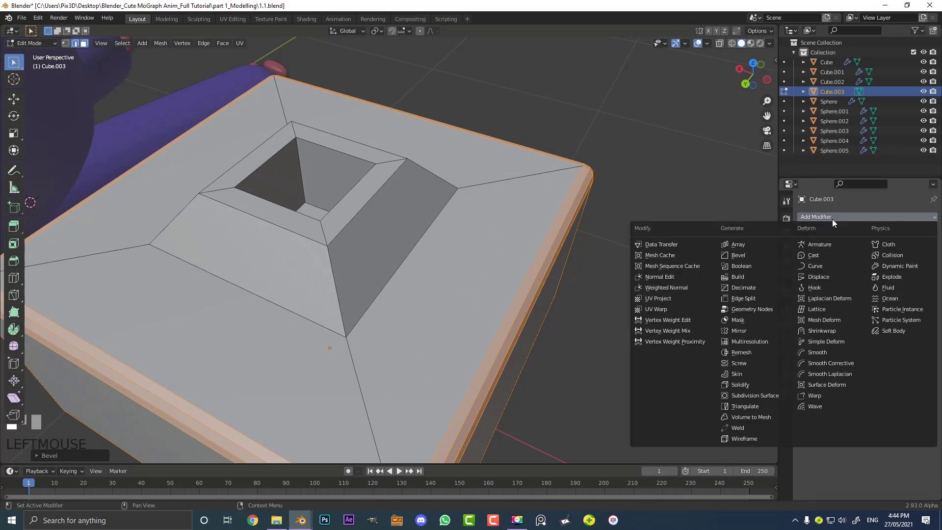
pyautogui.click(758, 396)
pyautogui.scroll(-4, 743, 389)
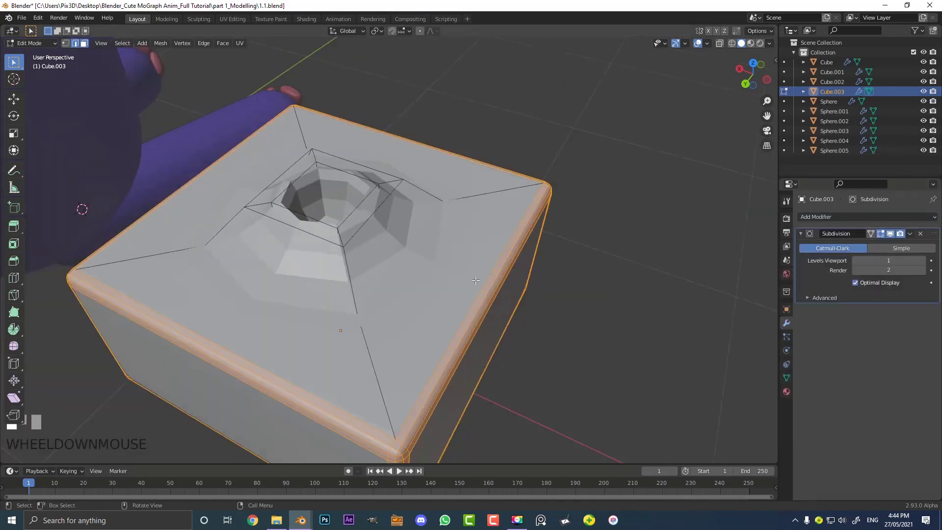
# Select the outer top edges of the raised block and the rim edges of its hole, and bevel them about 0.014 m with 3 segments.
pyautogui.scroll(3, 291, 174)
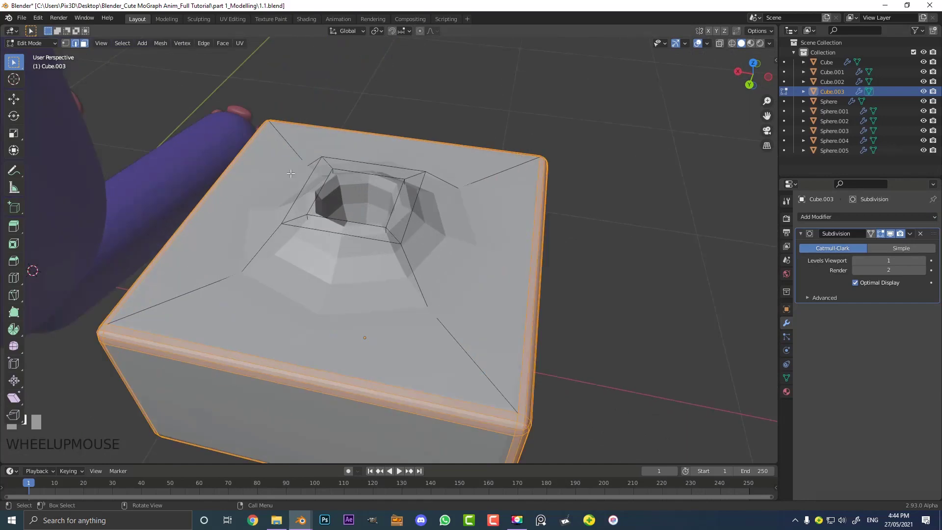
pyautogui.click(76, 42)
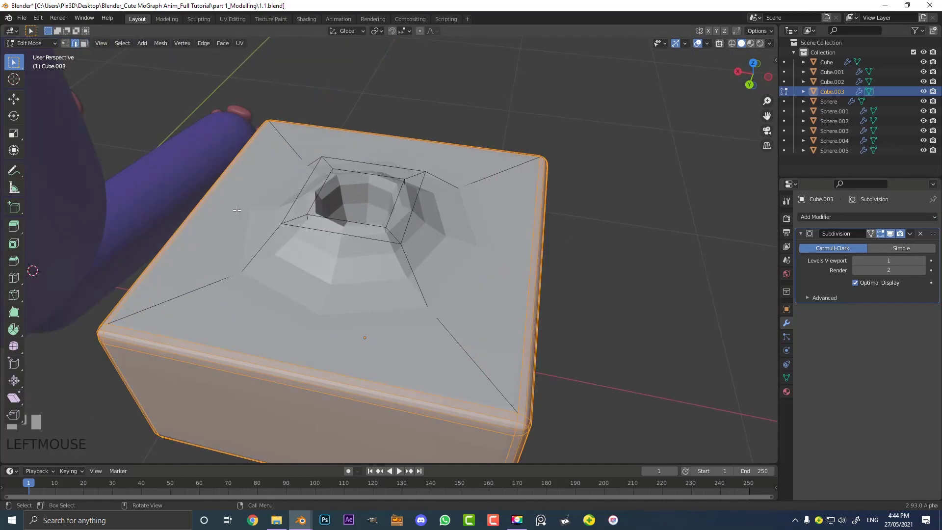
pyautogui.scroll(3, 321, 226)
pyautogui.click(321, 223)
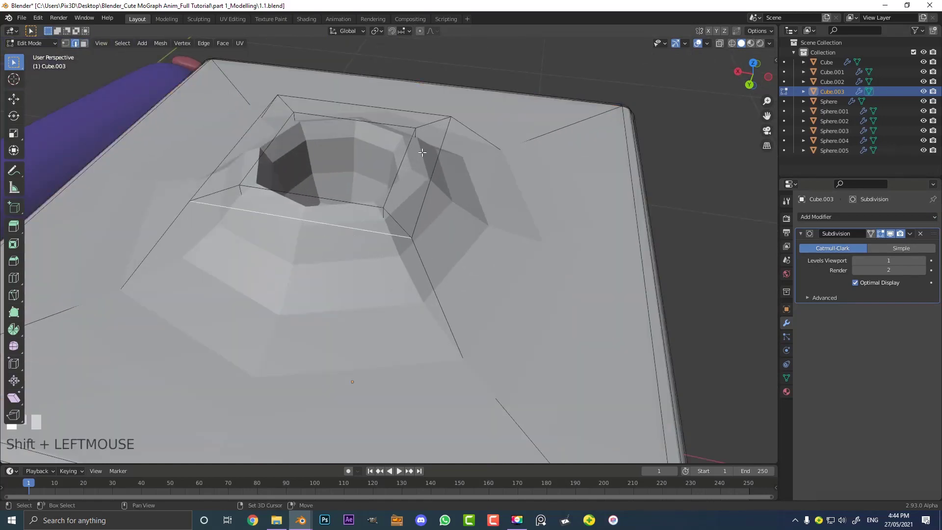
pyautogui.keyDown('shift'); pyautogui.click(425, 187); pyautogui.keyUp('shift')
pyautogui.keyDown('shift'); pyautogui.click(400, 111); pyautogui.keyUp('shift')
pyautogui.keyDown('shift'); pyautogui.click(261, 119); pyautogui.keyUp('shift')
pyautogui.moveTo(282, 168); pyautogui.dragTo(220, 120, button='middle')
pyautogui.keyDown('shift'); pyautogui.click(221, 120); pyautogui.keyUp('shift')
pyautogui.keyDown('shift'); pyautogui.click(218, 114); pyautogui.keyUp('shift')
pyautogui.keyDown('shift'); pyautogui.click(221, 118); pyautogui.keyUp('shift')
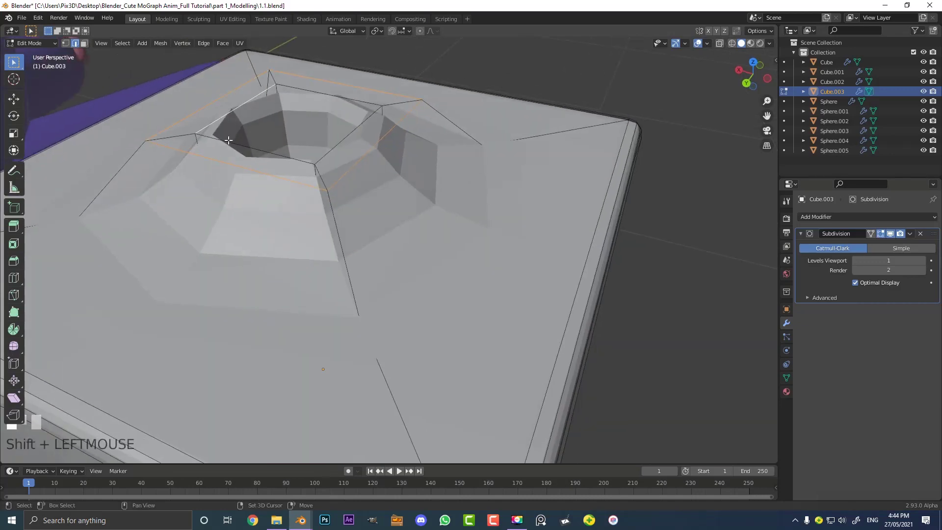
pyautogui.keyDown('shift'); pyautogui.click(227, 141); pyautogui.keyUp('shift')
pyautogui.keyDown('shift'); pyautogui.click(338, 144); pyautogui.keyUp('shift')
pyautogui.keyDown('shift'); pyautogui.click(345, 98); pyautogui.keyUp('shift')
pyautogui.scroll(-3, 362, 226)
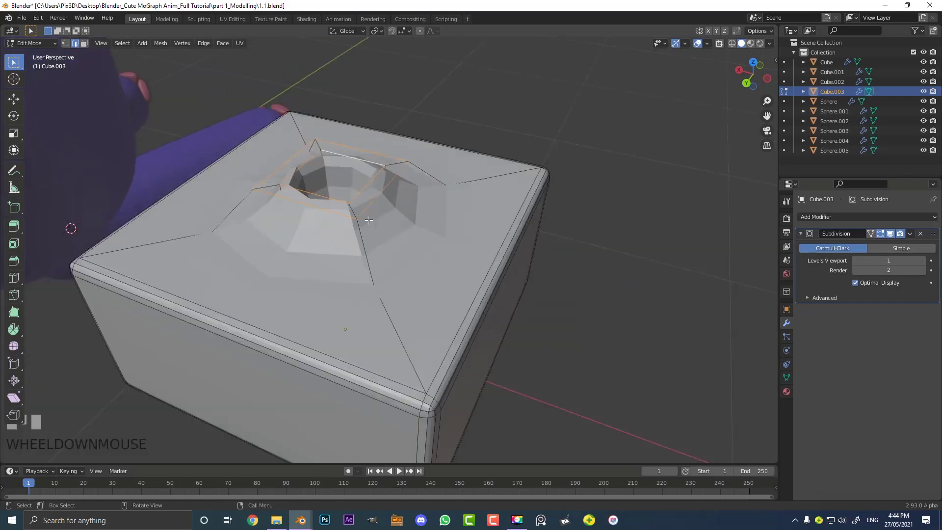
pyautogui.moveTo(362, 226); pyautogui.dragTo(361, 228, button='middle')
pyautogui.press('g')
pyautogui.rightClick(355, 189)
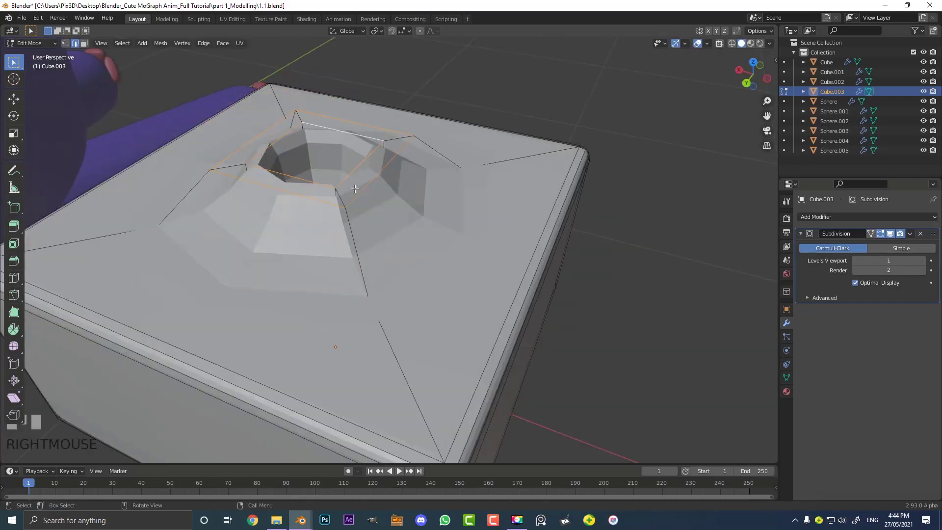
pyautogui.scroll(1, 416, 218)
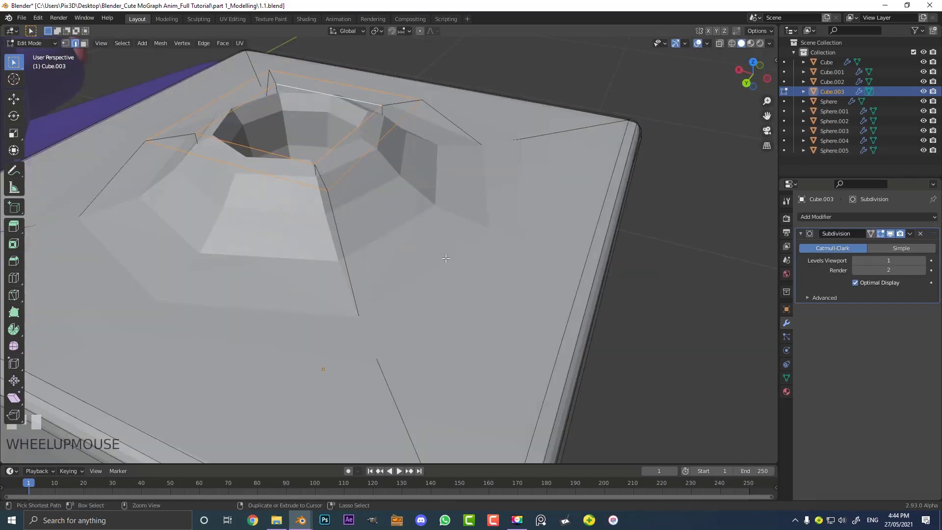
pyautogui.hotkey('ctrl', 'b')
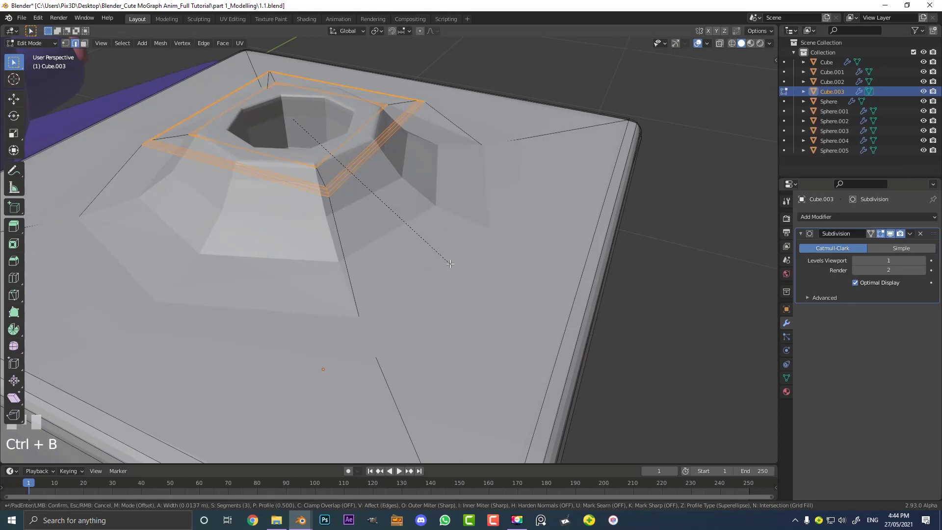
pyautogui.click(449, 263)
pyautogui.scroll(-2, 463, 235)
# Show the subdivision on the editing cage and bevel the edge loop around the raised block's base with 3 segments.
pyautogui.press('z')
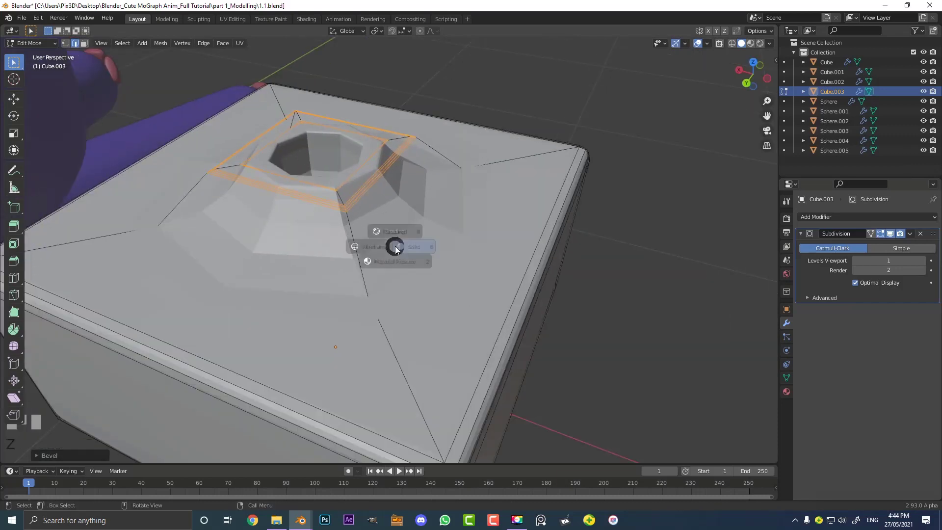
pyautogui.hotkey('alt', 'a')
pyautogui.keyDown('alt'); pyautogui.keyDown('shift'); pyautogui.click(389, 266); pyautogui.keyUp('shift'); pyautogui.keyUp('alt')
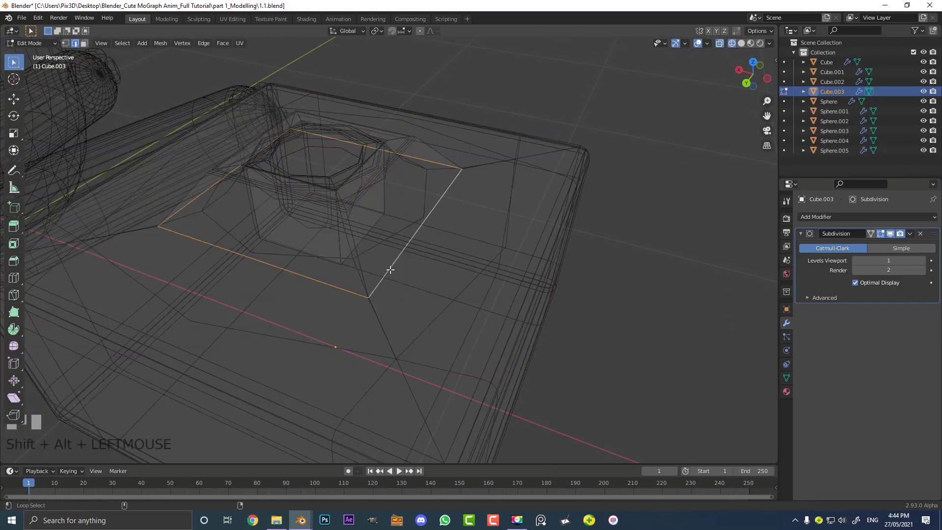
pyautogui.press('z')
pyautogui.click(443, 265)
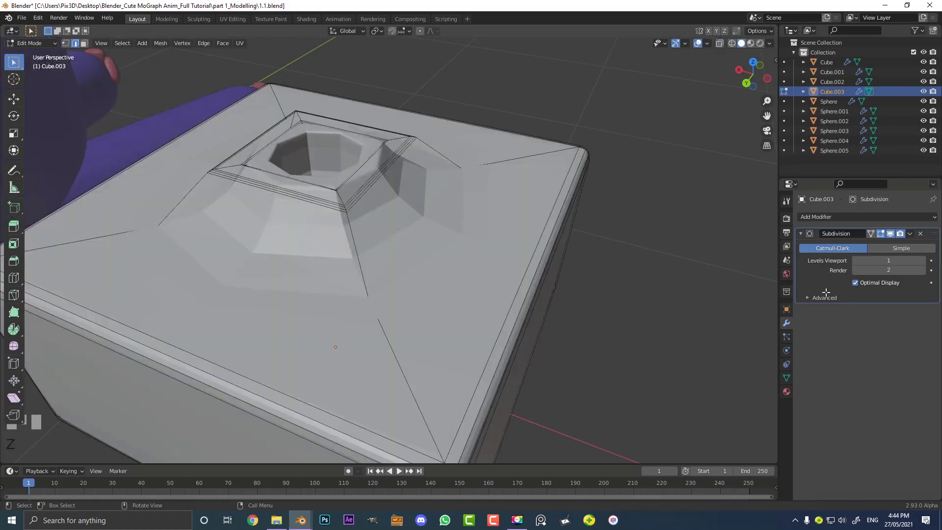
pyautogui.click(871, 232)
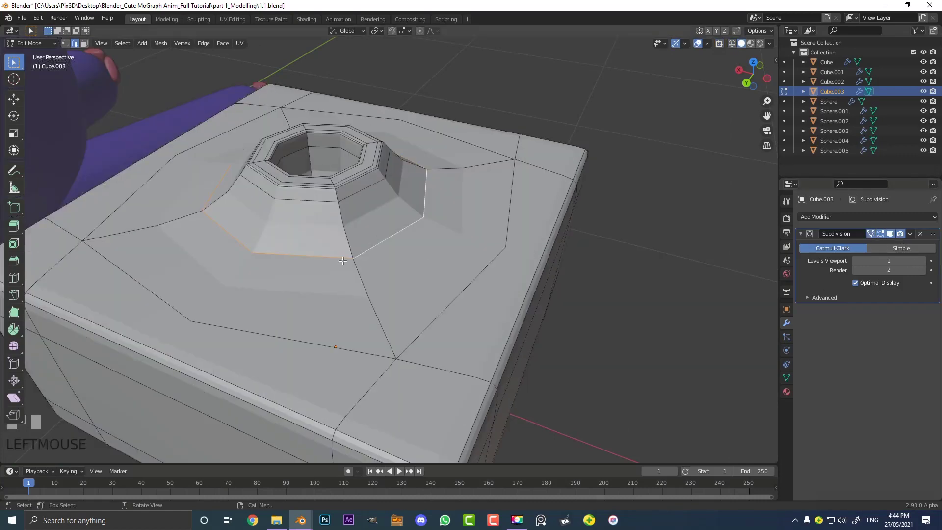
pyautogui.moveTo(339, 275); pyautogui.dragTo(349, 304, button='middle')
pyautogui.scroll(1, 465, 299)
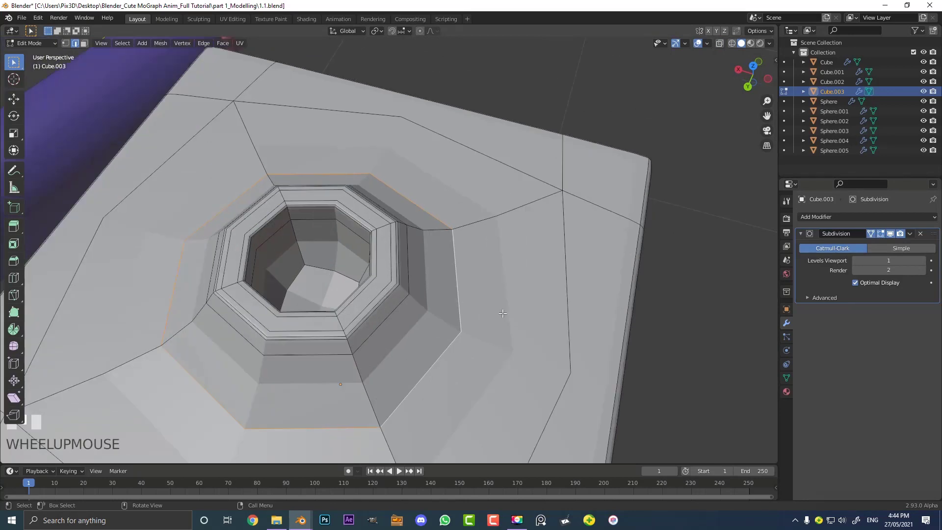
pyautogui.hotkey('ctrl', 'b')
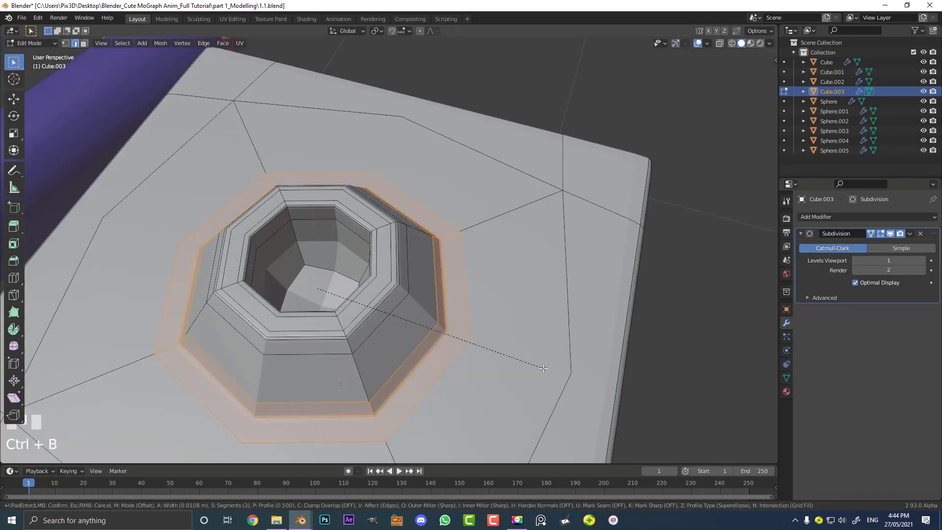
pyautogui.click(542, 371)
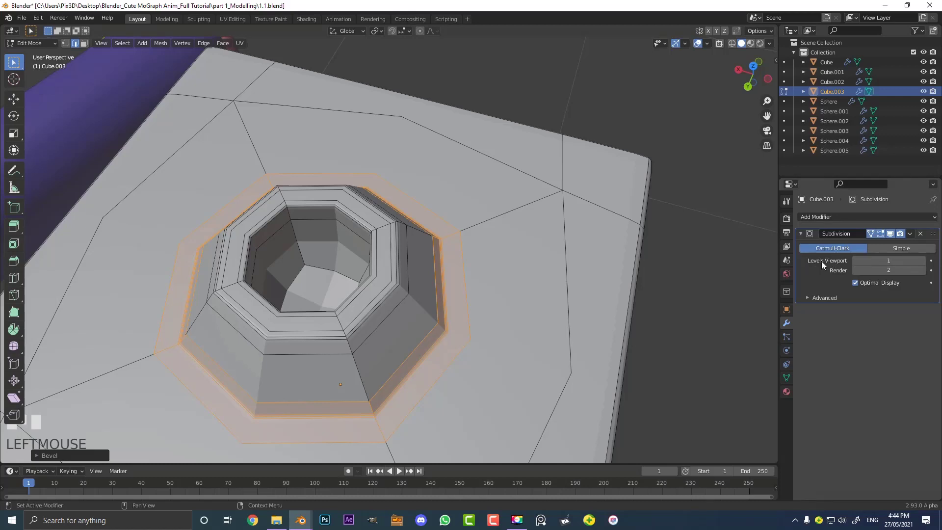
# Set the box's Subdivision levels to 3 for both viewport and render.
pyautogui.click(923, 261)
pyautogui.click(922, 261)
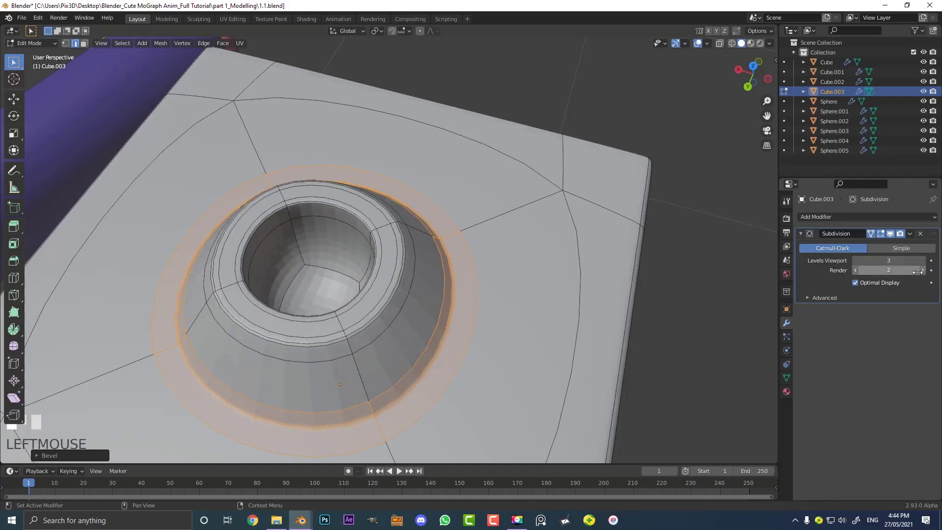
pyautogui.click(922, 270)
pyautogui.scroll(-6, 388, 211)
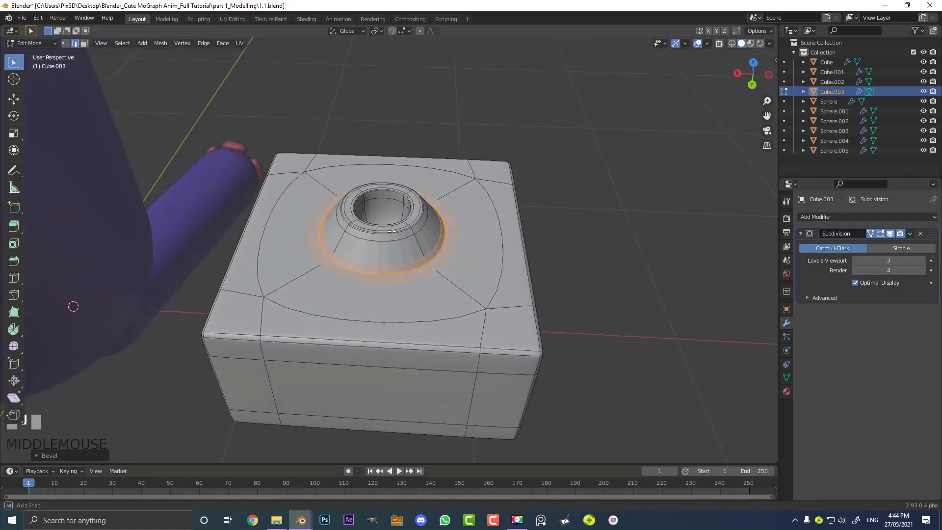
# Leave mesh editing and apply smooth shading to the box.
pyautogui.press('Tab')
pyautogui.moveTo(429, 228)
pyautogui.mouseDown(button='middle')
pyautogui.moveTo(399, 230)
pyautogui.moveTo(422, 225)
pyautogui.moveTo(422, 236)
pyautogui.mouseUp(button='middle')
pyautogui.click(139, 43)
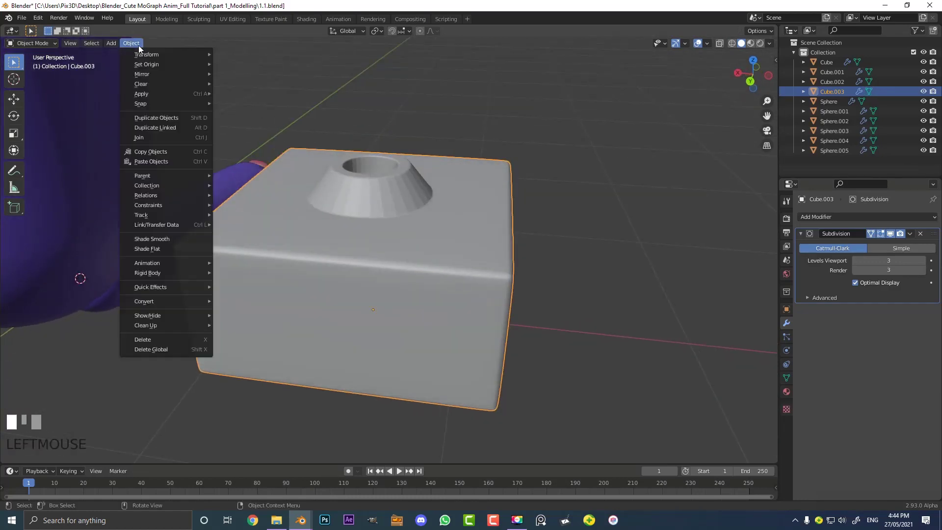
pyautogui.click(192, 239)
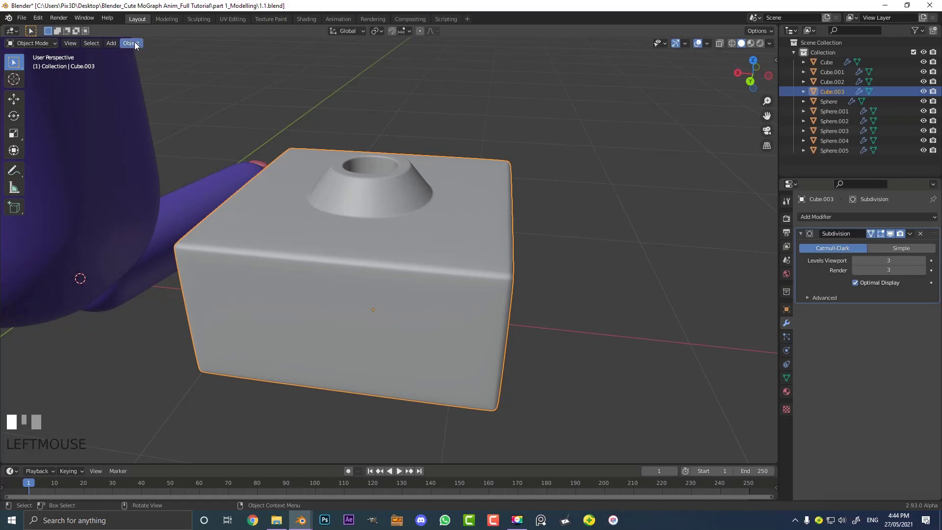
pyautogui.scroll(-3, 357, 243)
pyautogui.moveTo(357, 243); pyautogui.dragTo(258, 260, button='middle')
pyautogui.scroll(3, 332, 225)
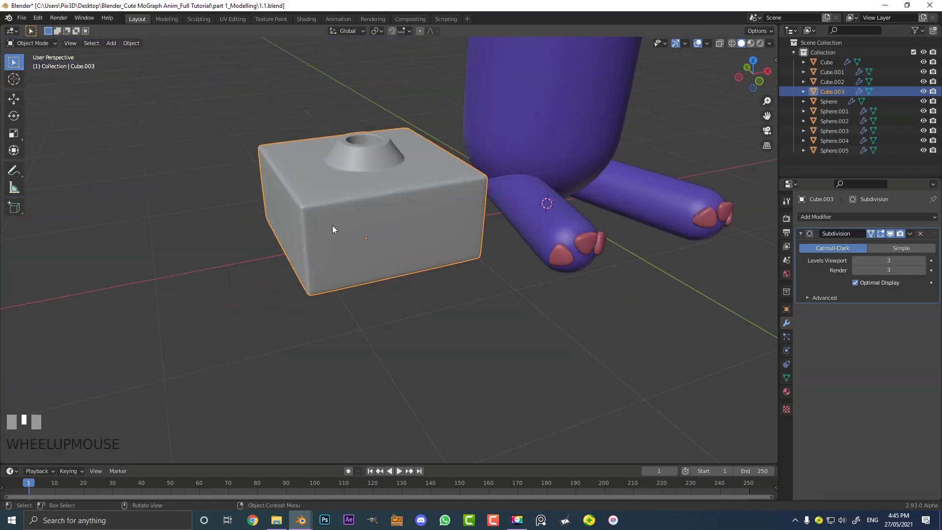
# Give the box a new material named box and set its viewport display color to orange.
pyautogui.press('KP_1')
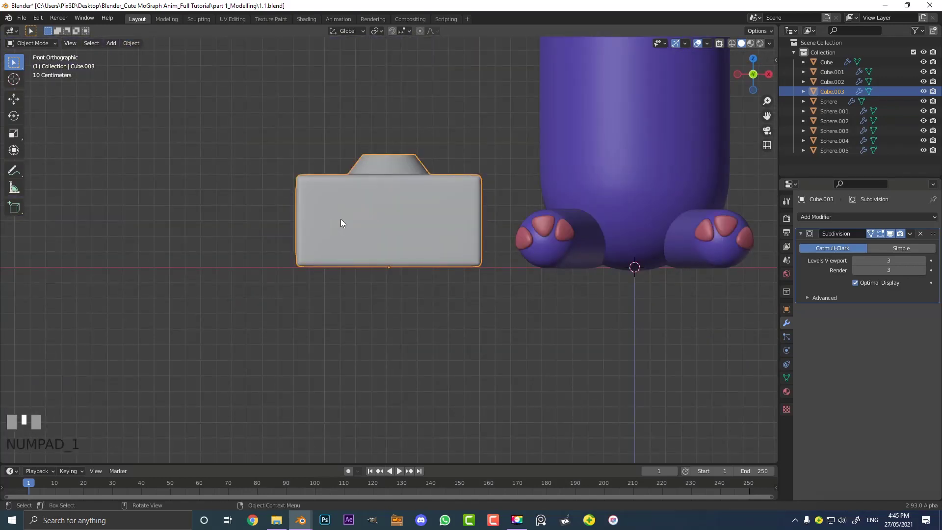
pyautogui.scroll(-2, 437, 180)
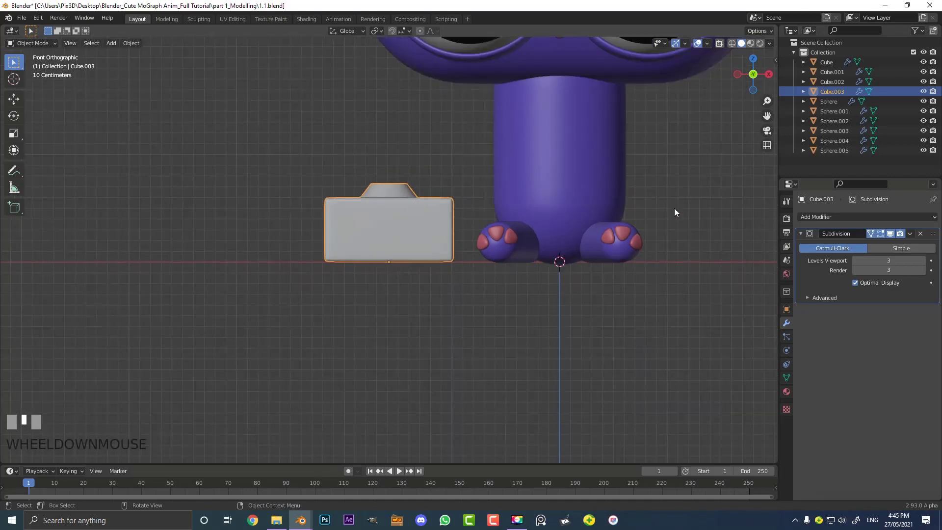
pyautogui.click(787, 391)
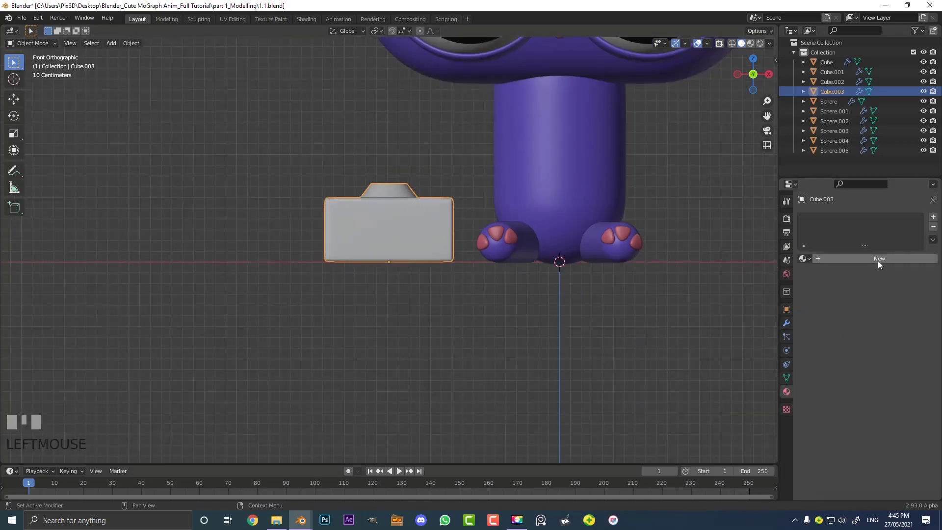
pyautogui.click(878, 259)
pyautogui.doubleClick(844, 259)
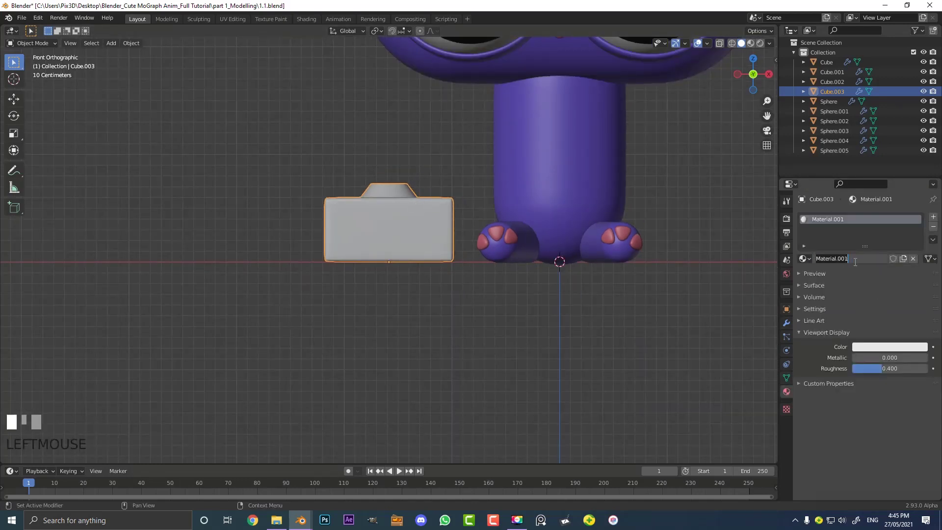
pyautogui.hotkey('ctrl', 'a')
pyautogui.write('box')
pyautogui.press('Return')
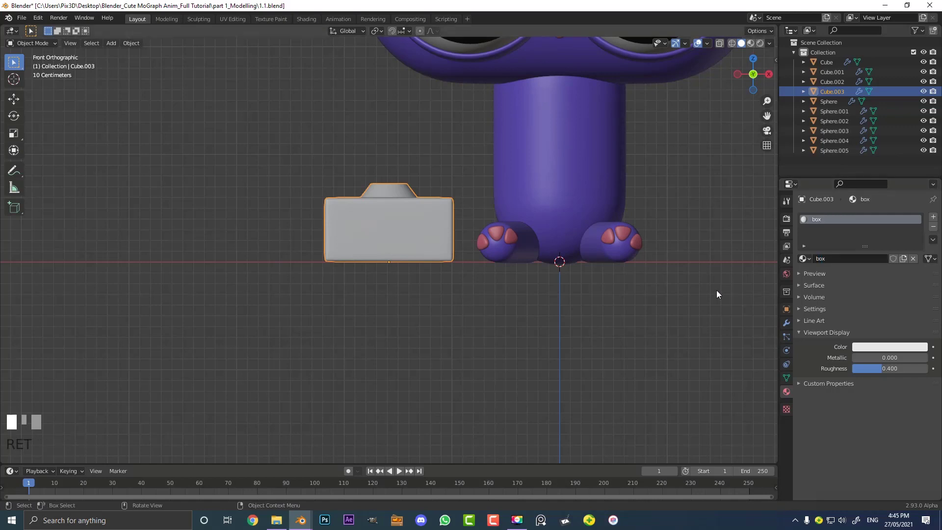
pyautogui.click(864, 349)
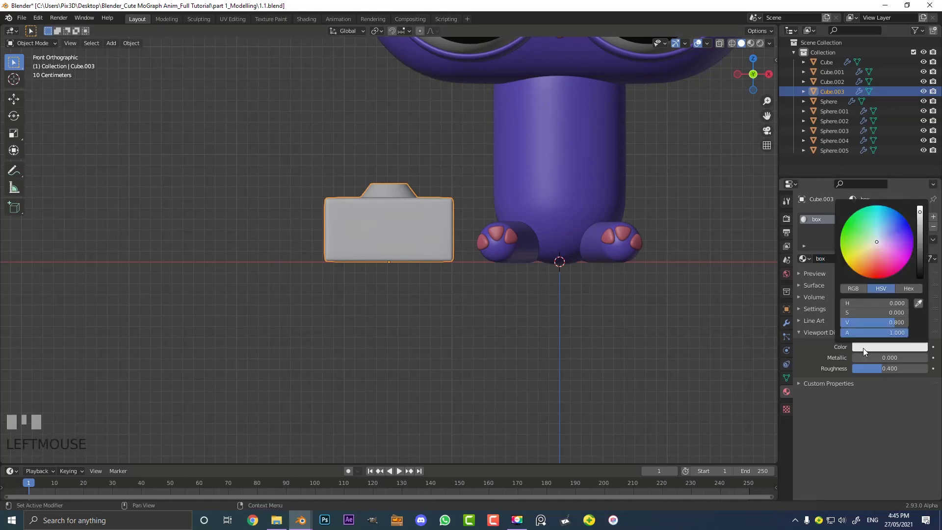
pyautogui.click(866, 260)
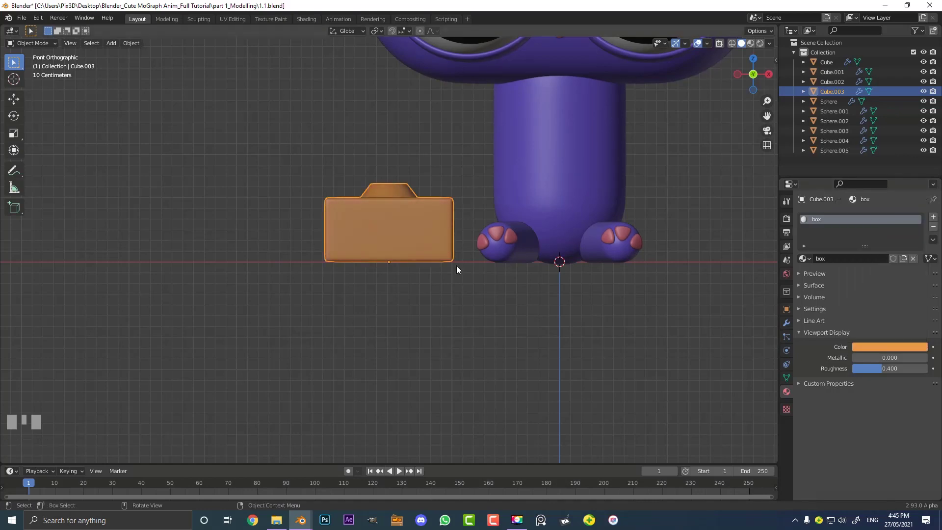
# Reopen the box mesh for editing and duplicate in place the upper horizontal edge loop around its sides.
pyautogui.moveTo(355, 196); pyautogui.dragTo(378, 220, button='middle')
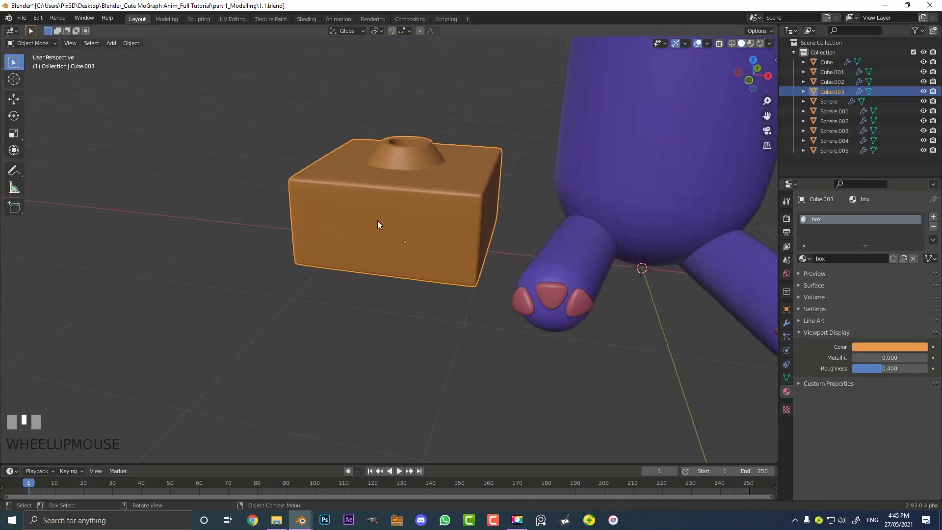
pyautogui.scroll(2, 420, 176)
pyautogui.press('Tab')
pyautogui.keyDown('shift'); pyautogui.moveTo(420, 179); pyautogui.dragTo(412, 211, button='middle'); pyautogui.keyUp('shift')
pyautogui.scroll(2, 412, 211)
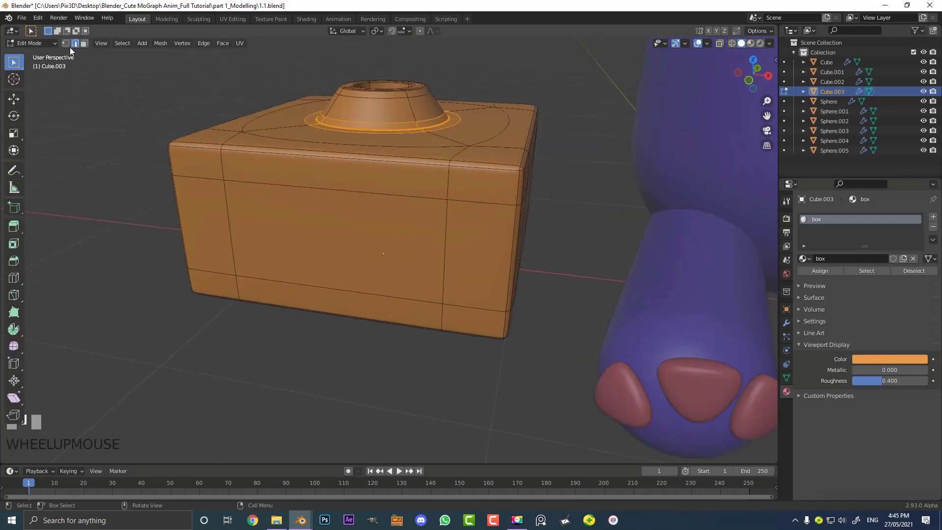
pyautogui.click(76, 43)
pyautogui.scroll(1, 340, 211)
pyautogui.hotkey('alt', 'a')
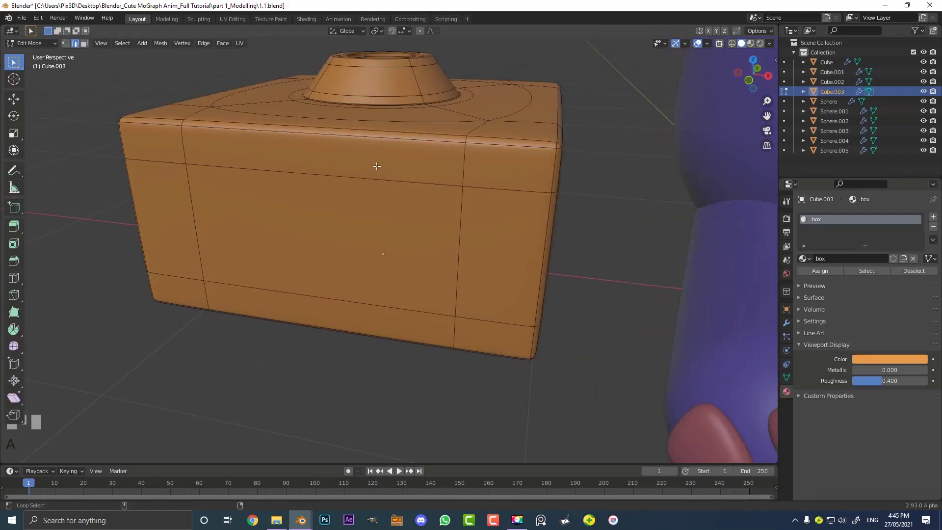
pyautogui.keyDown('alt'); pyautogui.keyDown('shift'); pyautogui.click(293, 174); pyautogui.keyUp('shift'); pyautogui.keyUp('alt')
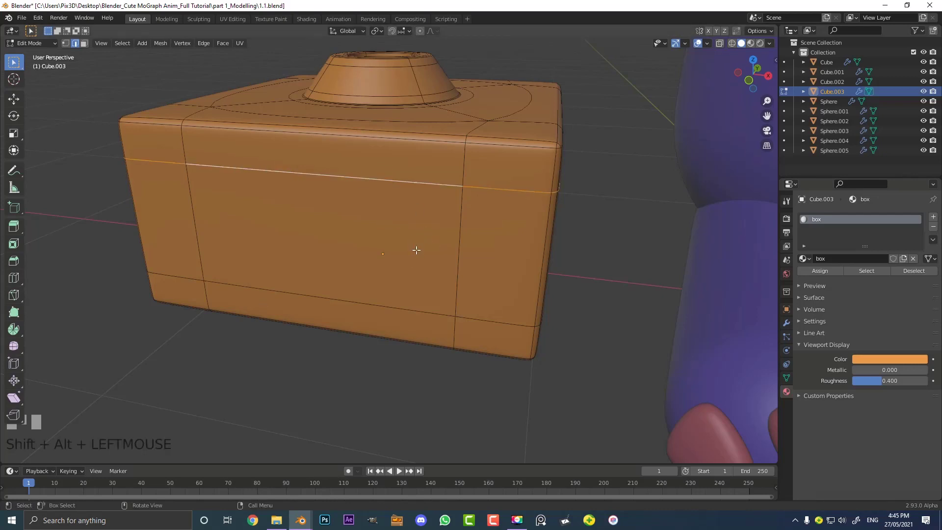
pyautogui.hotkey('shift', 'd')
pyautogui.rightClick(422, 296)
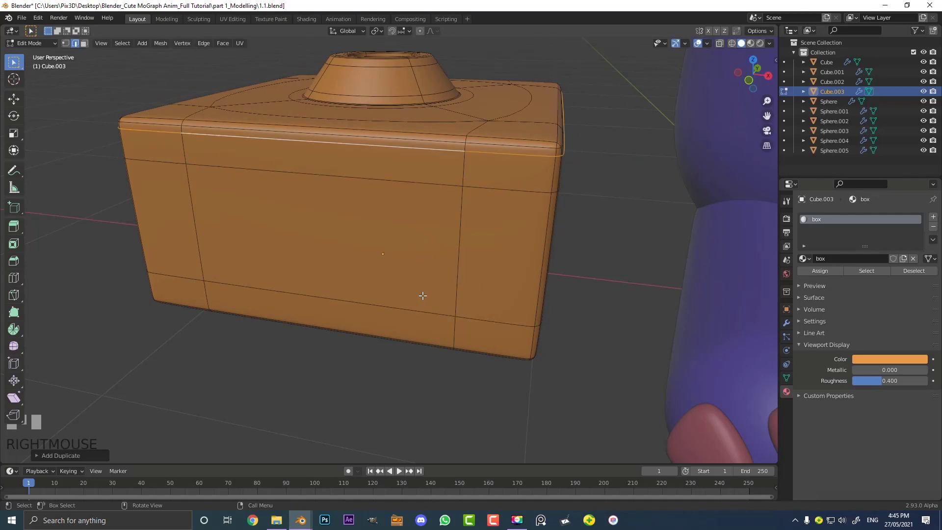
# Extrude the duplicated edge loop upward into a band around the box's top and select the whole linked band.
pyautogui.press('e')
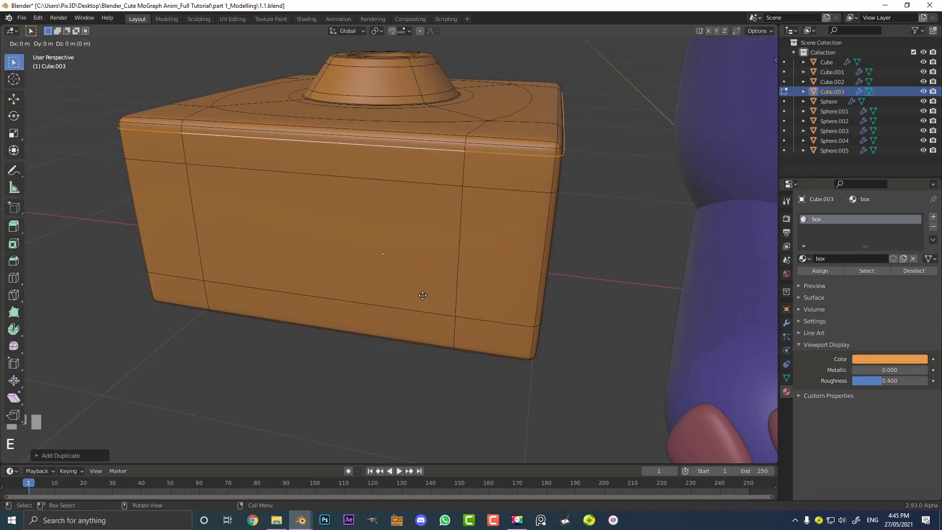
pyautogui.click(421, 262)
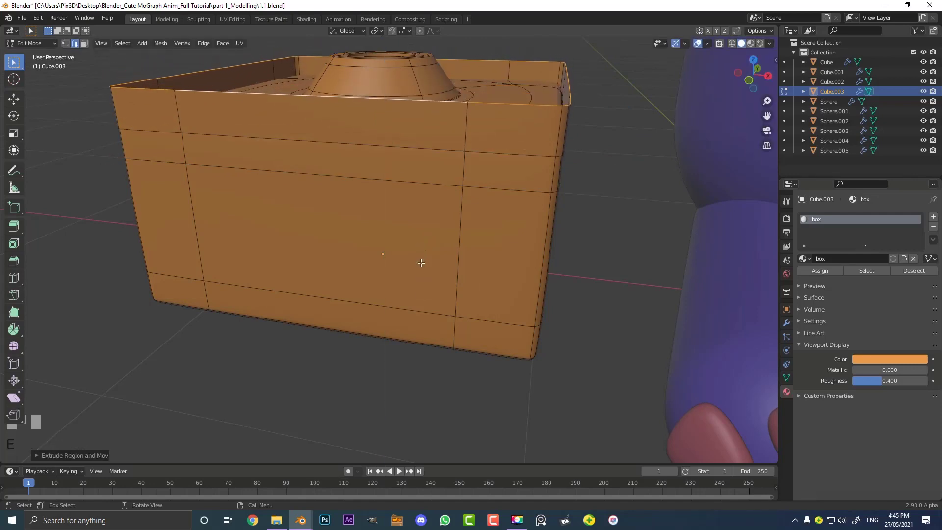
pyautogui.hotkey('ctrl', 'l')
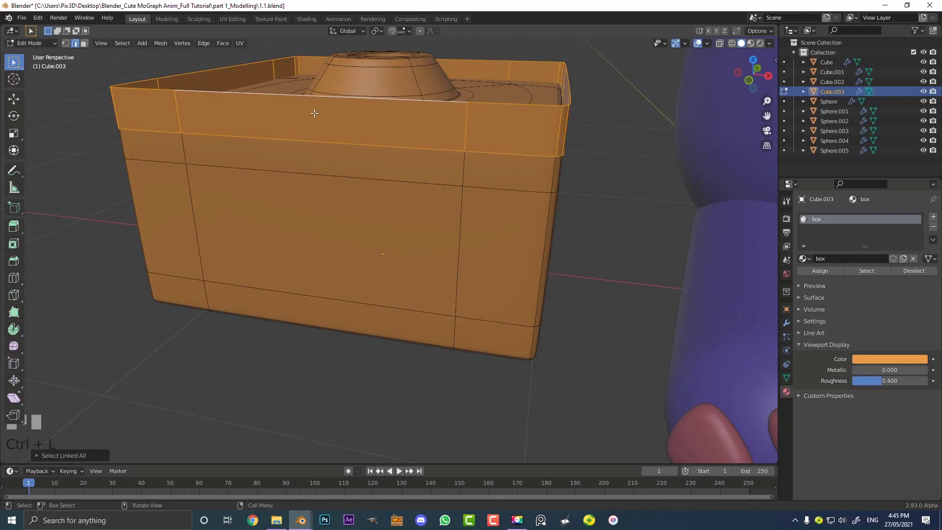
# Extrude the whole linked band in place and fatten it by about 0.14 m into a thick rim.
pyautogui.rightClick(163, 87)
pyautogui.click(129, 80)
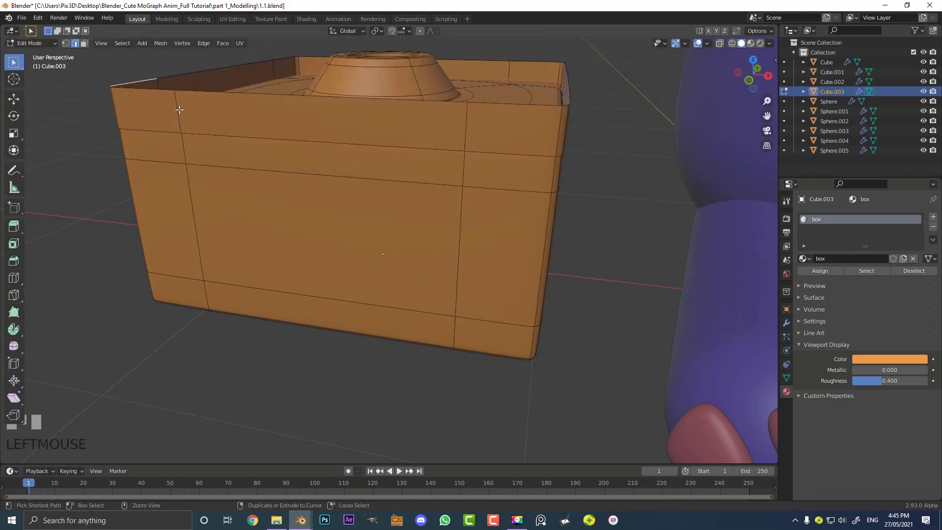
pyautogui.hotkey('ctrl', 'l')
pyautogui.press('e')
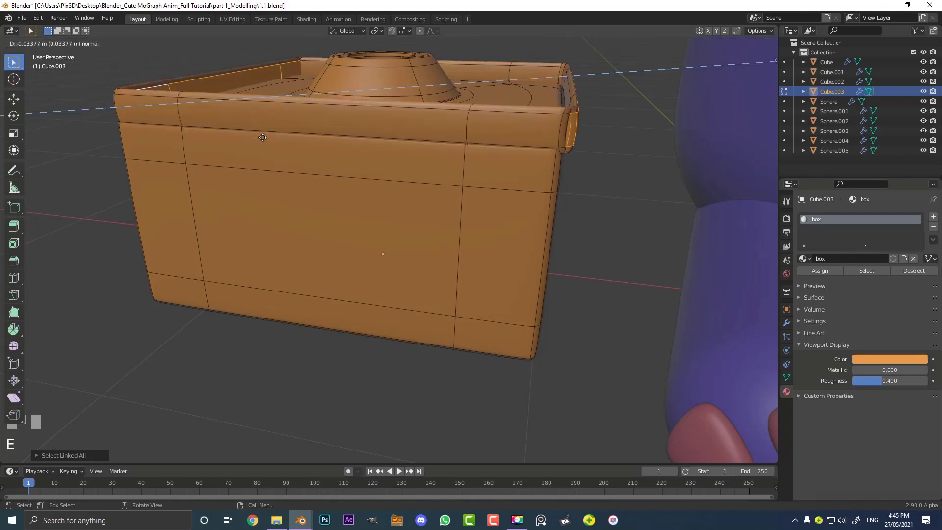
pyautogui.rightClick(267, 143)
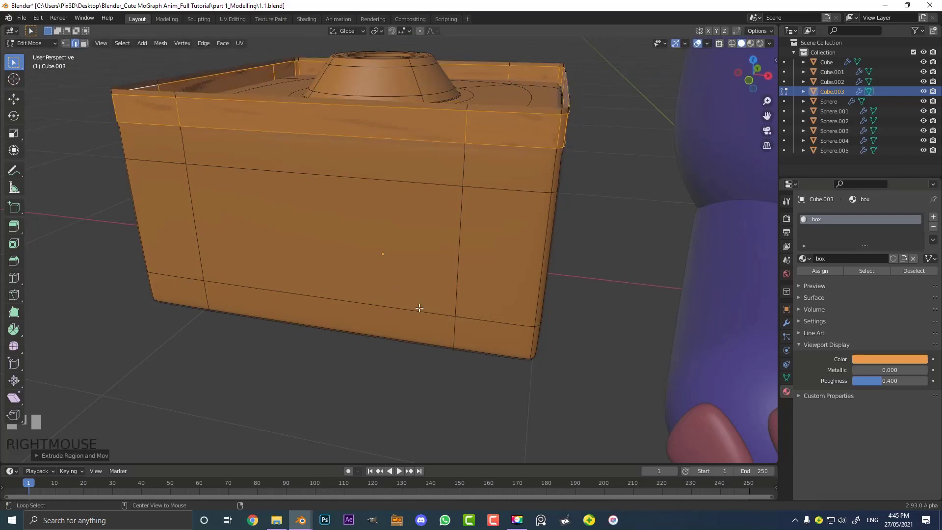
pyautogui.hotkey('alt', 's')
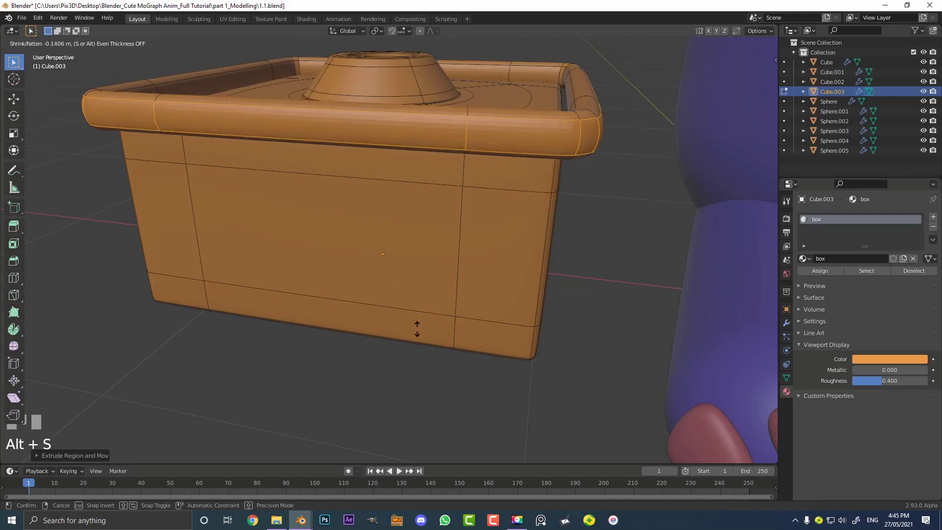
pyautogui.click(417, 325)
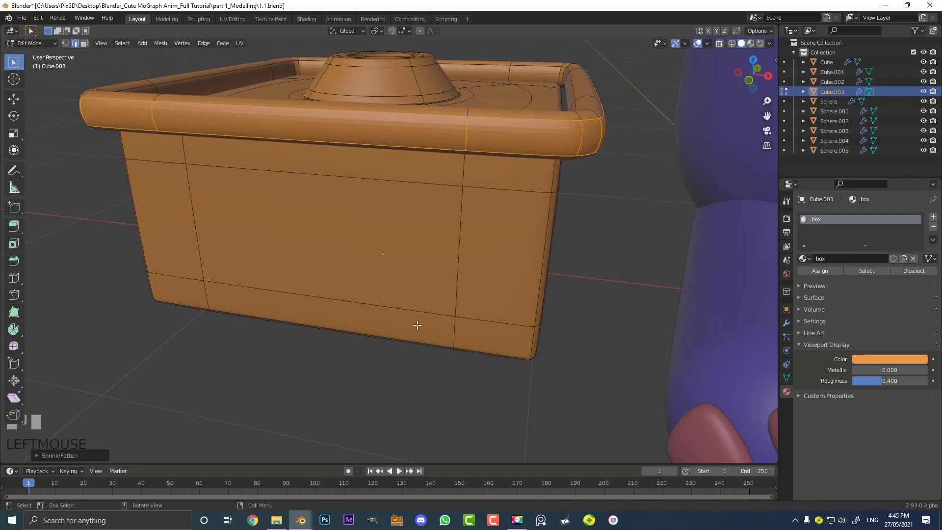
# Assign the entire linked rim a new material named box2 with a red viewport display color.
pyautogui.hotkey('ctrl', 'l')
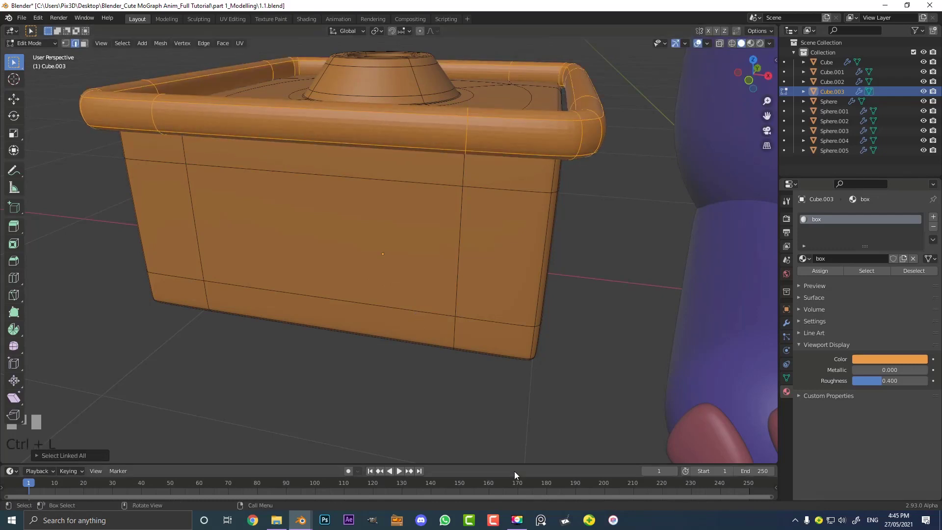
pyautogui.rightClick(427, 260)
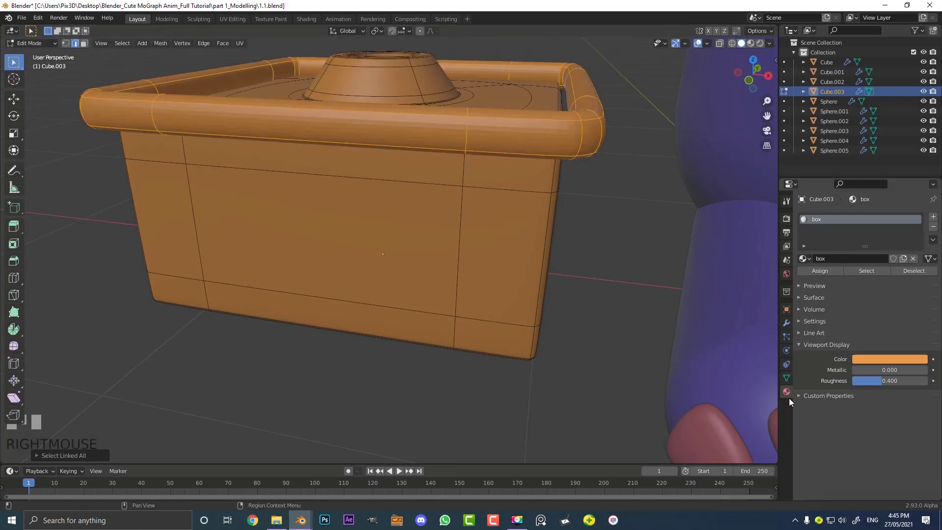
pyautogui.click(933, 216)
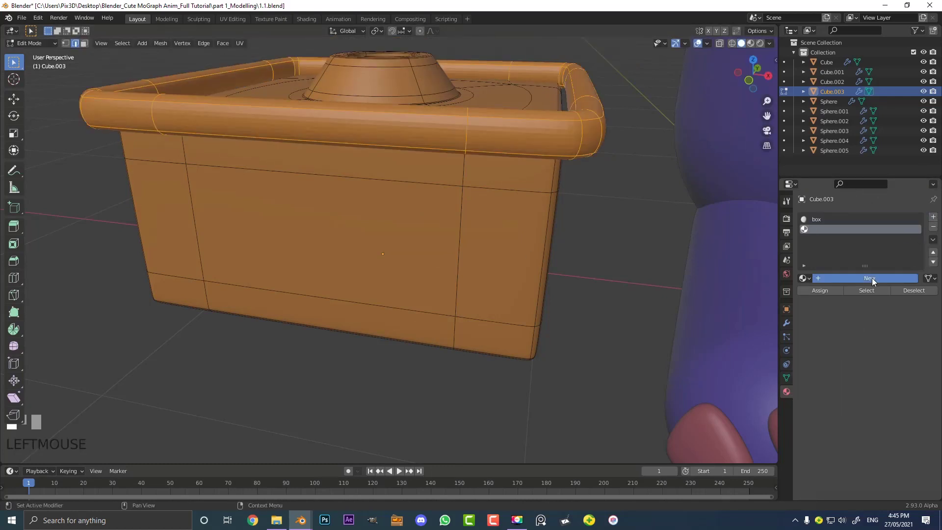
pyautogui.click(872, 279)
pyautogui.click(820, 290)
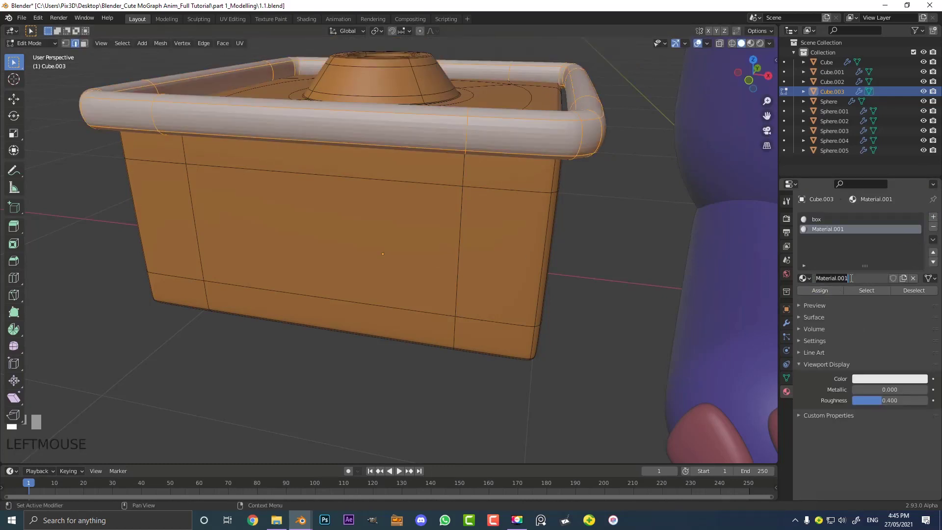
pyautogui.write('box2')
pyautogui.press('Return')
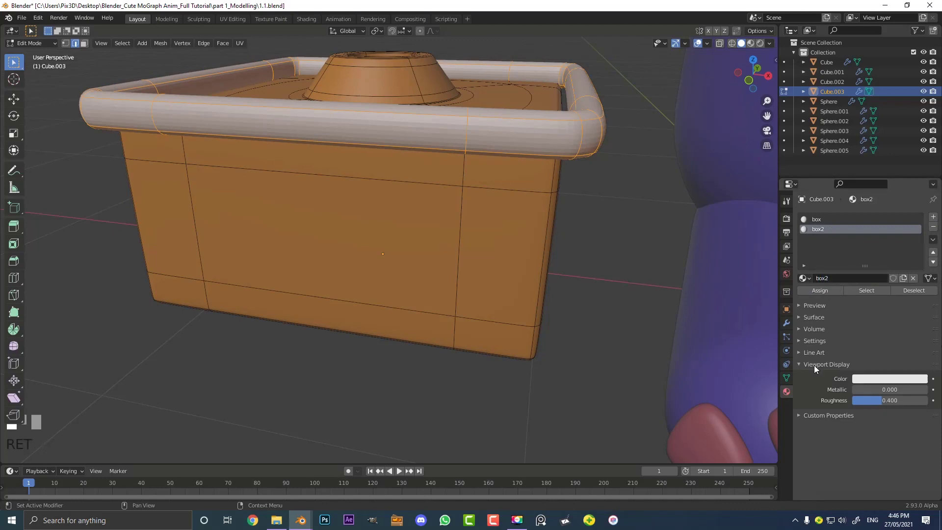
pyautogui.click(890, 377)
pyautogui.click(876, 300)
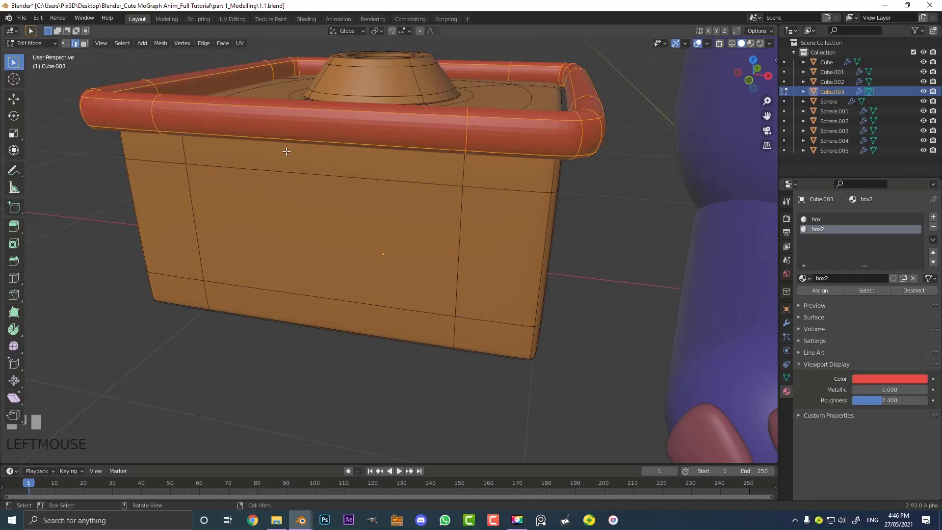
# Lower the red rim along Z by about 0.14 m and scale it down slightly around the box, leaving mesh editing.
pyautogui.press('g')
pyautogui.press('z')
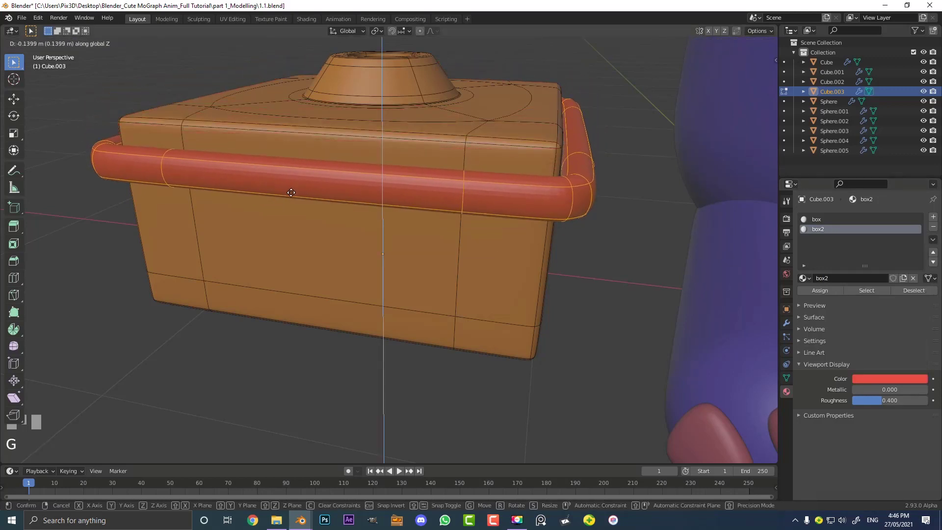
pyautogui.click(291, 192)
pyautogui.press('s')
pyautogui.click(488, 167)
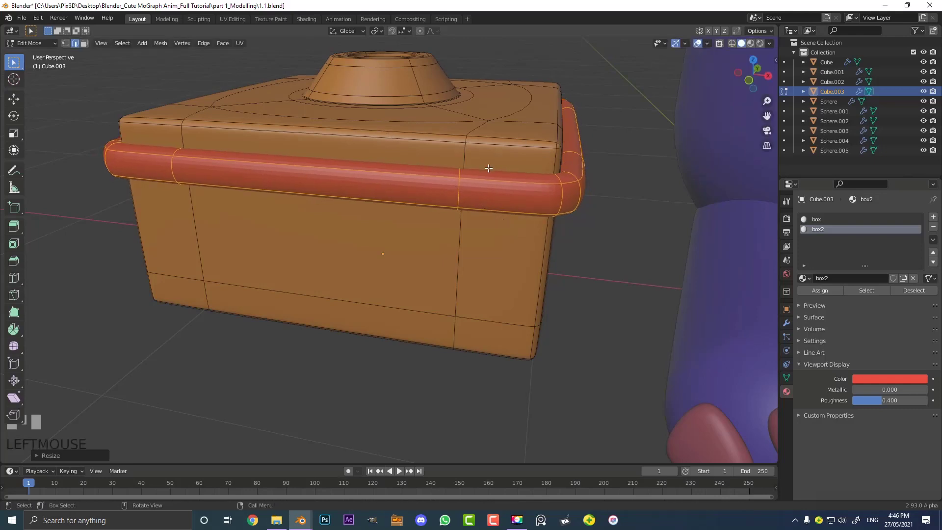
pyautogui.scroll(-5, 488, 168)
pyautogui.press('Tab')
# In front view, scale the box to about 0.89 and shift it slightly along X toward the character.
pyautogui.moveTo(343, 204); pyautogui.dragTo(358, 190, button='middle')
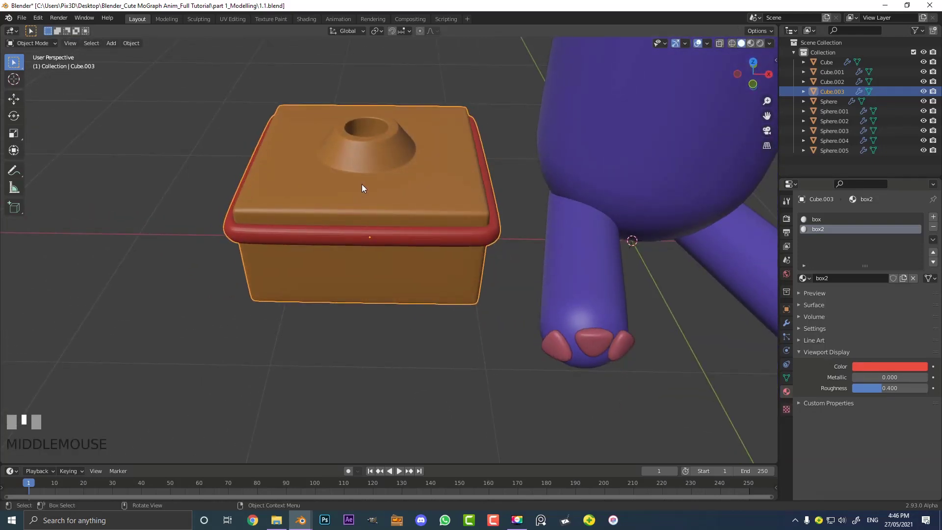
pyautogui.scroll(-3, 374, 176)
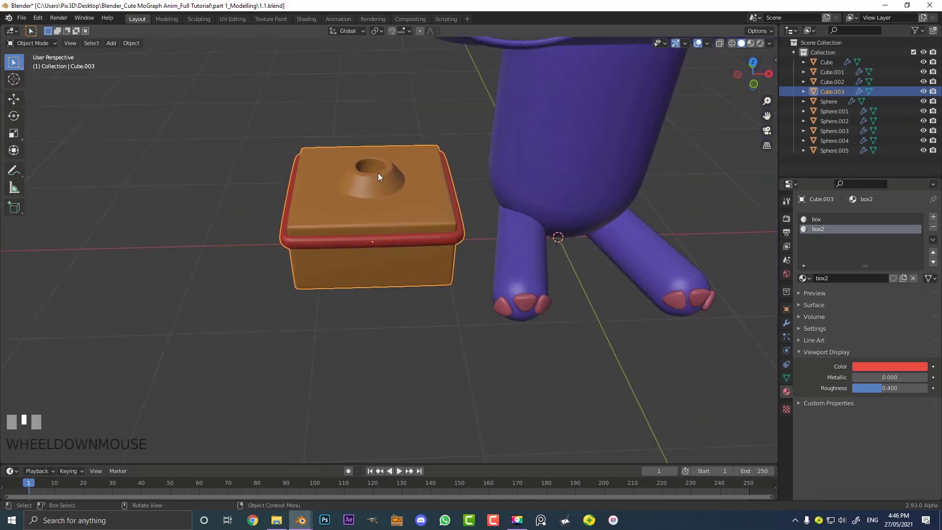
pyautogui.press('KP_1')
pyautogui.scroll(-3, 378, 177)
pyautogui.keyDown('shift'); pyautogui.moveTo(358, 247); pyautogui.dragTo(335, 305, button='middle'); pyautogui.keyUp('shift')
pyautogui.scroll(3, 336, 304)
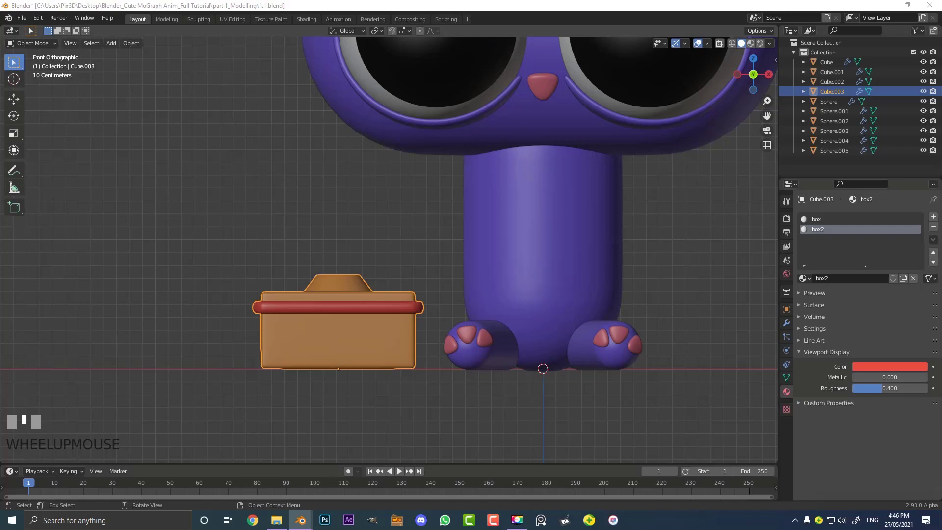
pyautogui.click(377, 327)
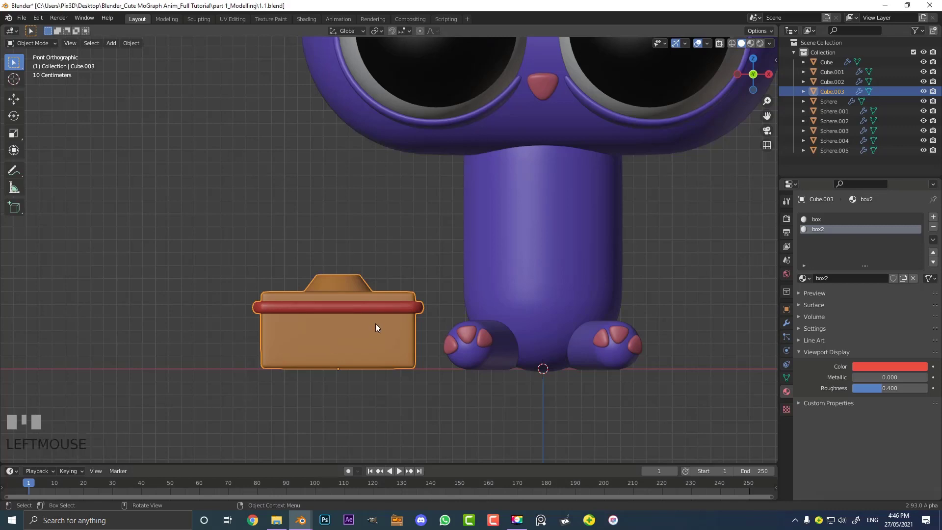
pyautogui.scroll(1, 376, 327)
pyautogui.press('s')
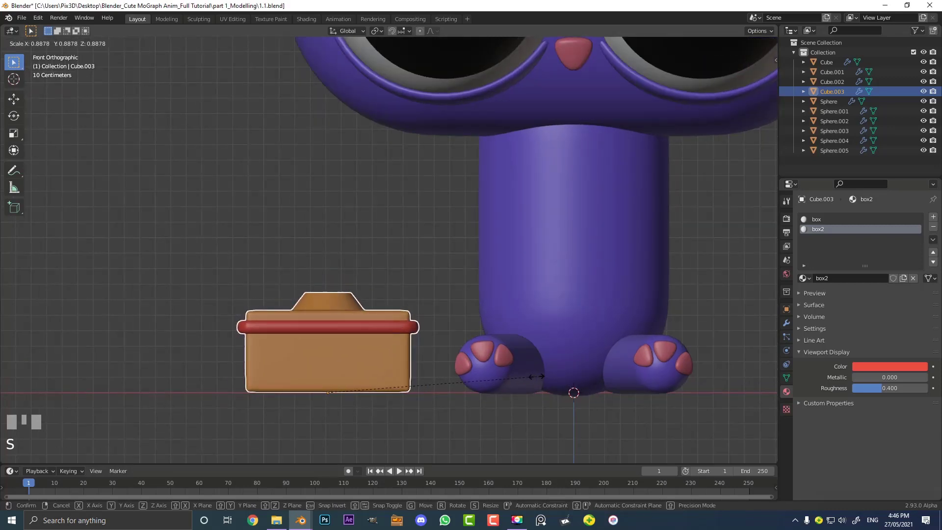
pyautogui.click(537, 376)
pyautogui.scroll(-2, 206, 320)
pyautogui.press('g')
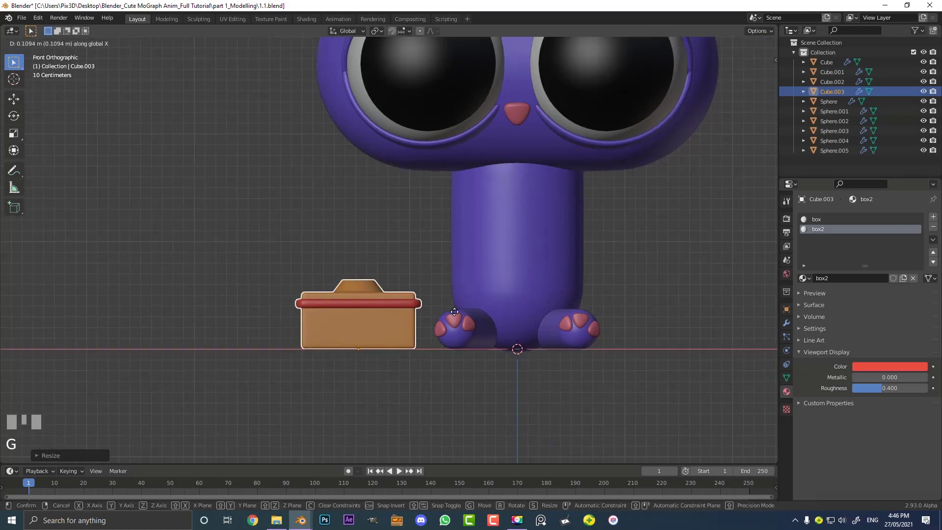
pyautogui.click(372, 307)
pyautogui.hotkey('alt', 'a')
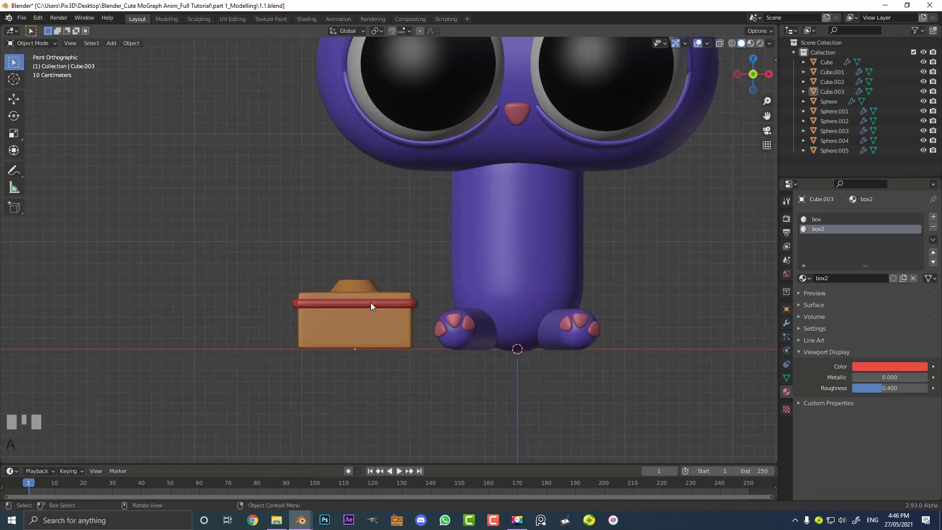
# Add a cylinder mesh and move it from the character to above the box.
pyautogui.scroll(2, 360, 279)
pyautogui.hotkey('shift', 'a')
pyautogui.moveTo(365, 271)
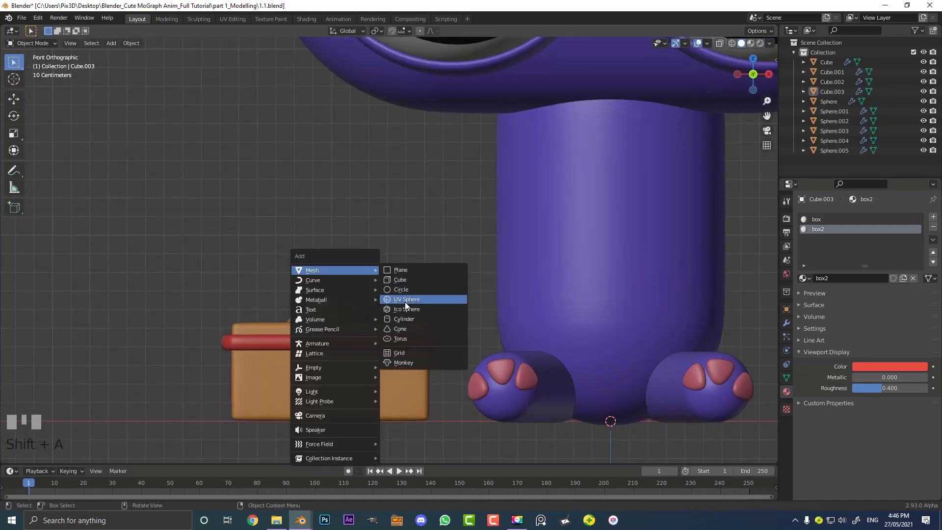
pyautogui.click(410, 319)
pyautogui.scroll(-3, 528, 340)
pyautogui.scroll(1, 512, 323)
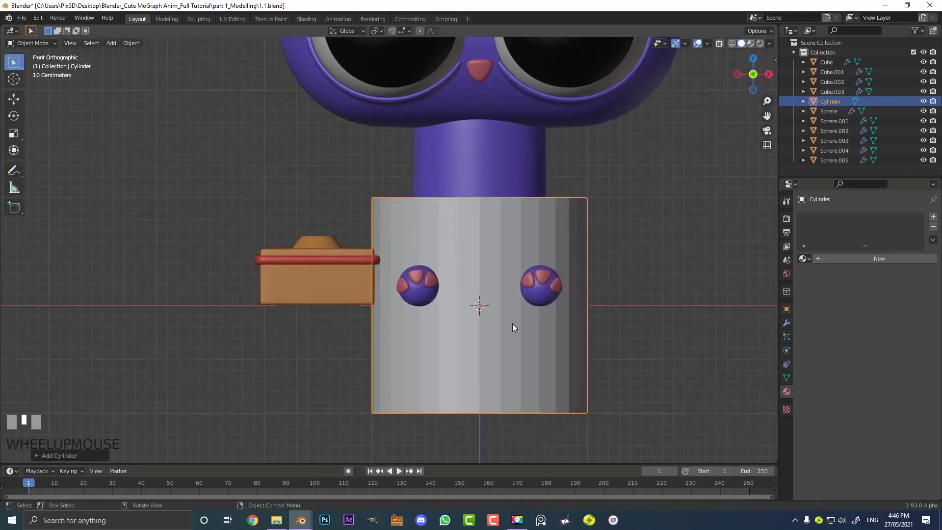
pyautogui.press('g')
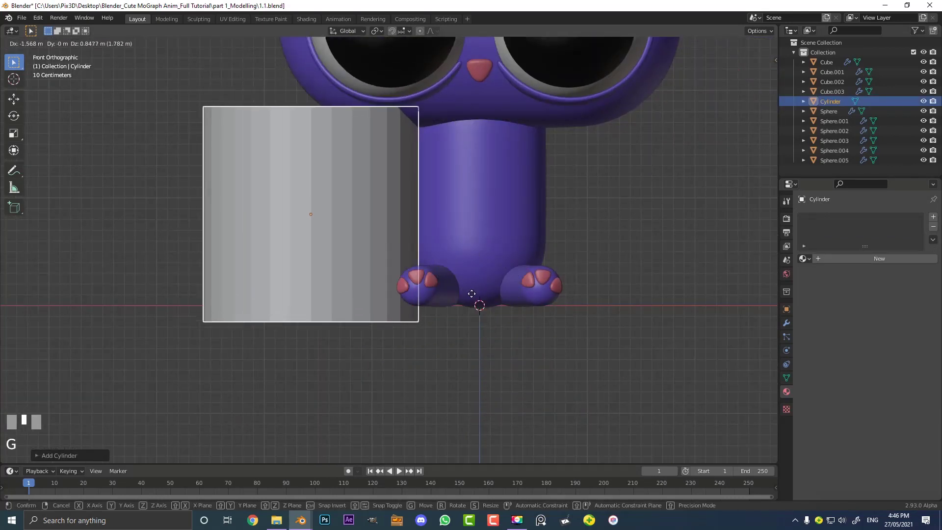
pyautogui.click(477, 296)
# Shrink the cylinder until it is narrower than the box's opening and lower it inside the box.
pyautogui.scroll(4, 477, 297)
pyautogui.press('s')
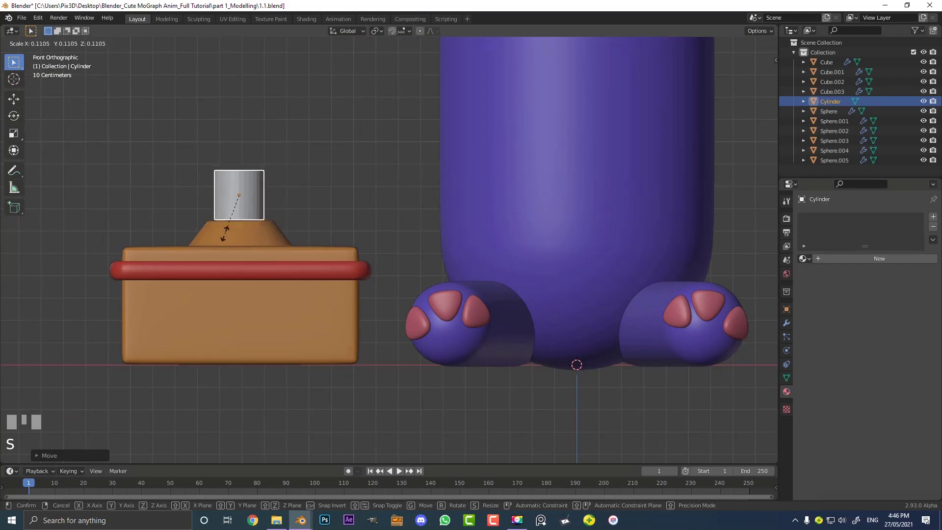
pyautogui.scroll(4, 281, 277)
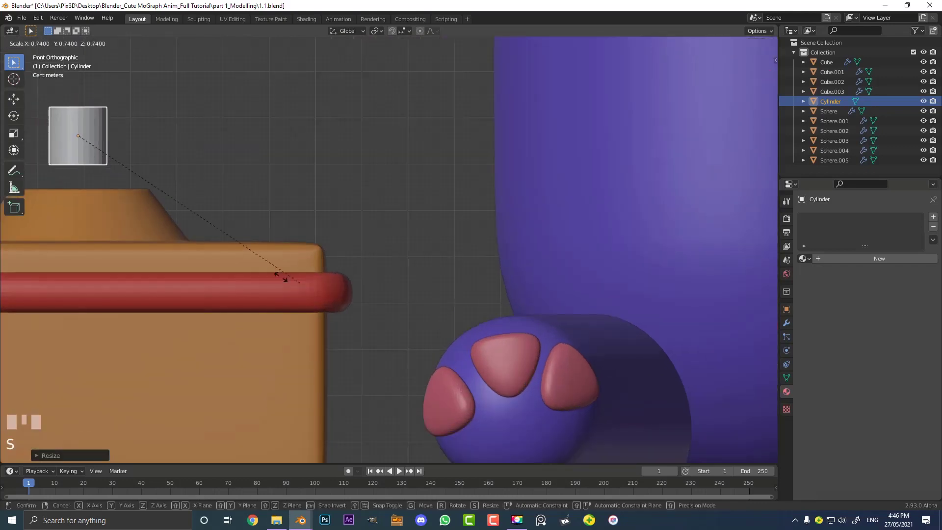
pyautogui.click(224, 252)
pyautogui.keyDown('shift'); pyautogui.moveTo(223, 253); pyautogui.dragTo(411, 169, button='middle'); pyautogui.keyUp('shift')
pyautogui.press('g')
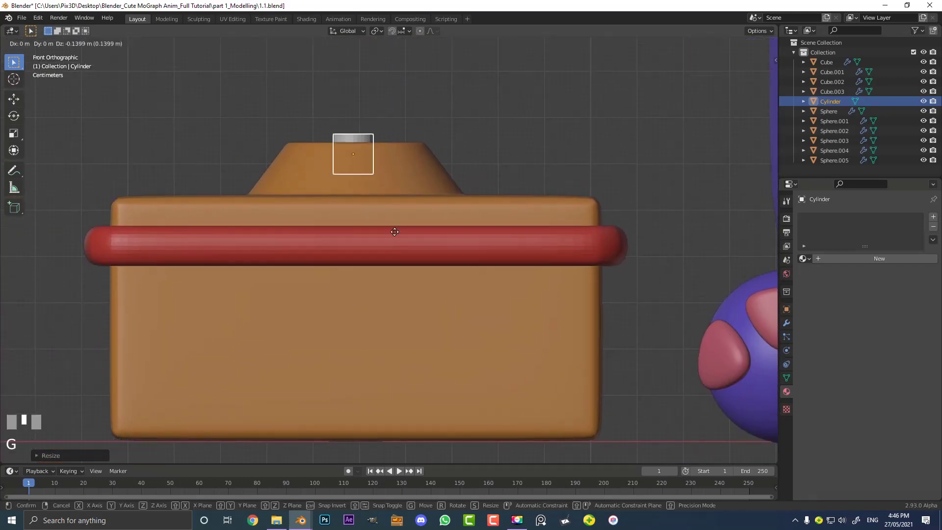
pyautogui.click(393, 369)
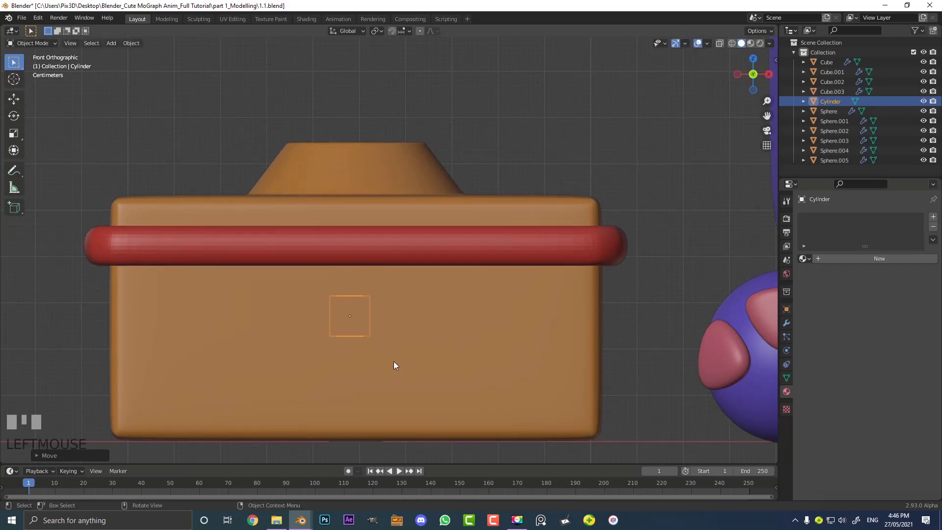
# In a wireframe top view, centre the cylinder within the box's round opening.
pyautogui.press('KP_7')
pyautogui.keyDown('shift'); pyautogui.moveTo(394, 365); pyautogui.dragTo(352, 227, button='middle'); pyautogui.keyUp('shift')
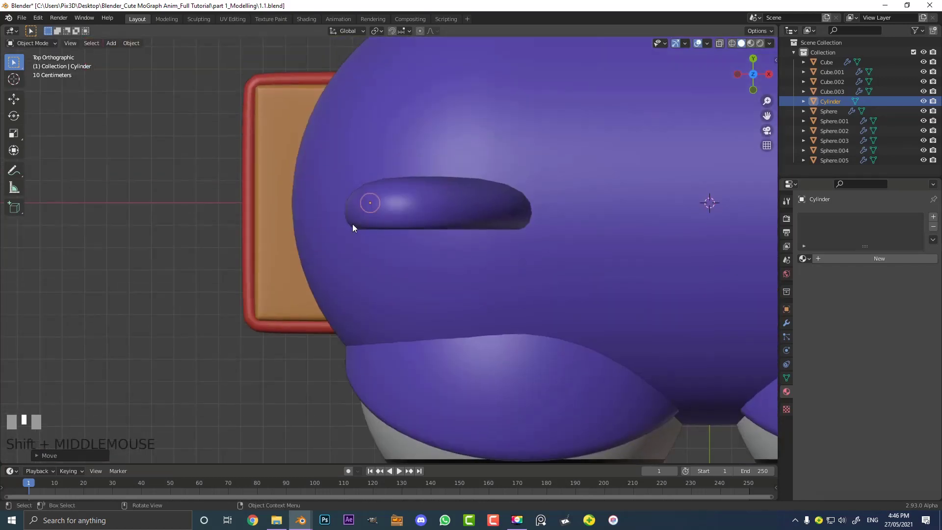
pyautogui.scroll(1, 353, 224)
pyautogui.press('z')
pyautogui.click(304, 168)
pyautogui.scroll(4, 327, 166)
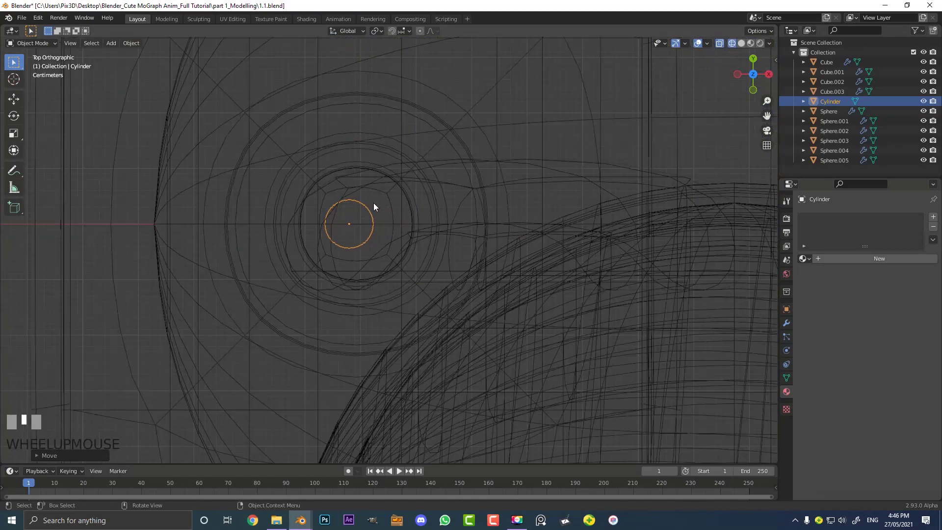
pyautogui.press('g')
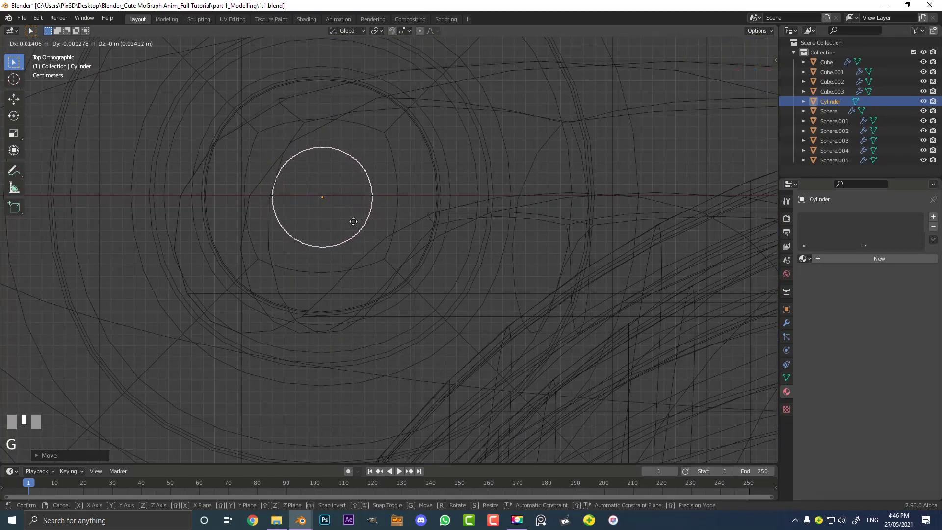
pyautogui.click(350, 95)
# Open the cylinder for mesh editing in wireframe display with vertex selection enabled.
pyautogui.moveTo(432, 145)
pyautogui.mouseDown(button='middle')
pyautogui.moveTo(437, 276)
pyautogui.moveTo(496, 225)
pyautogui.moveTo(549, 200)
pyautogui.moveTo(502, 213)
pyautogui.moveTo(484, 241)
pyautogui.mouseUp(button='middle')
pyautogui.press('z')
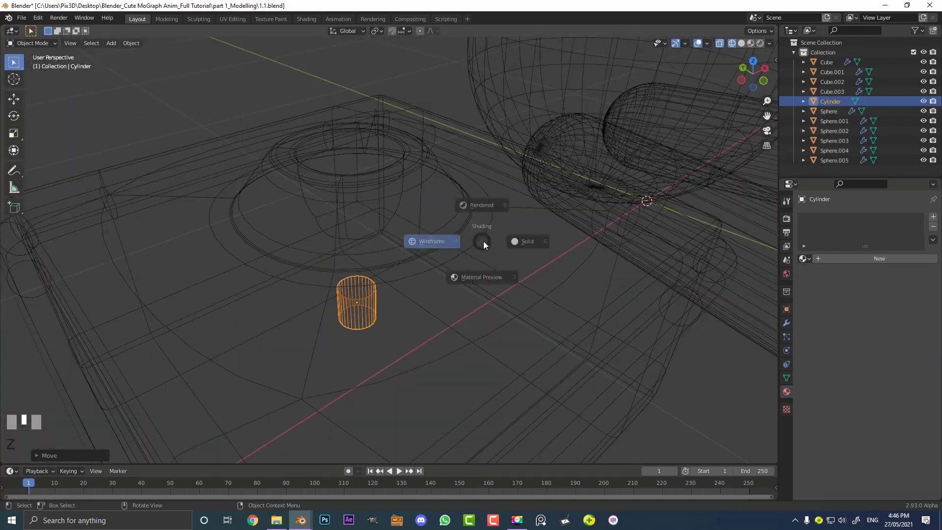
pyautogui.click(417, 239)
pyautogui.moveTo(413, 238)
pyautogui.mouseDown(button='middle')
pyautogui.moveTo(413, 270)
pyautogui.moveTo(385, 267)
pyautogui.moveTo(395, 235)
pyautogui.mouseUp(button='middle')
pyautogui.scroll(3, 416, 275)
pyautogui.press('Tab')
pyautogui.press('z')
pyautogui.click(316, 237)
pyautogui.moveTo(316, 238)
pyautogui.mouseDown(button='middle')
pyautogui.moveTo(349, 240)
pyautogui.moveTo(353, 249)
pyautogui.mouseUp(button='middle')
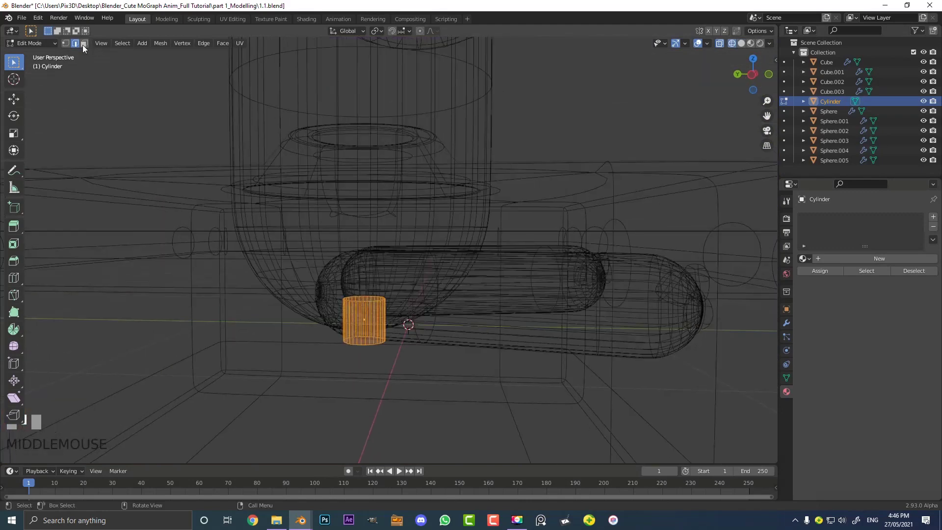
pyautogui.click(65, 43)
# Raise the cylinder's upper vertices along Z through the box opening to form a tall pole, and restore solid shading.
pyautogui.moveTo(265, 199); pyautogui.dragTo(265, 185, button='middle')
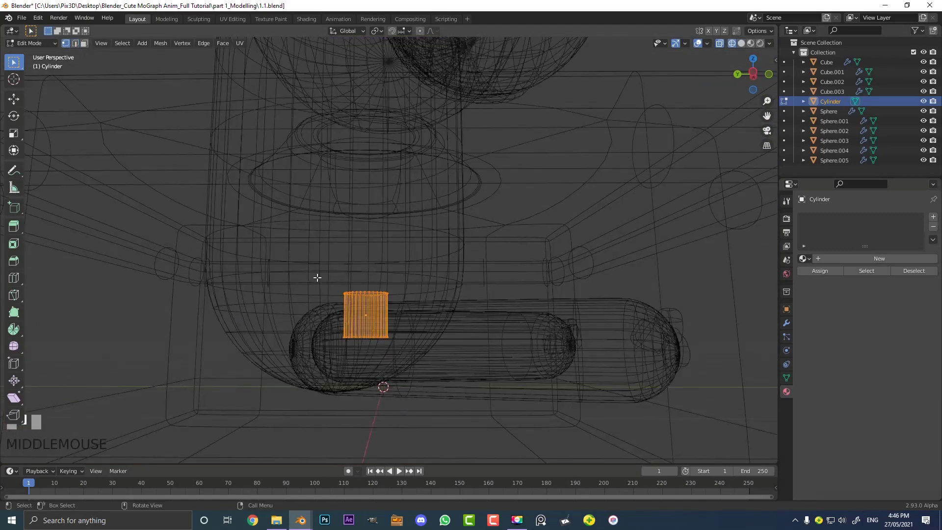
pyautogui.moveTo(297, 256); pyautogui.dragTo(452, 314)
pyautogui.moveTo(451, 314); pyautogui.dragTo(398, 306, button='middle')
pyautogui.press('g')
pyautogui.press('z')
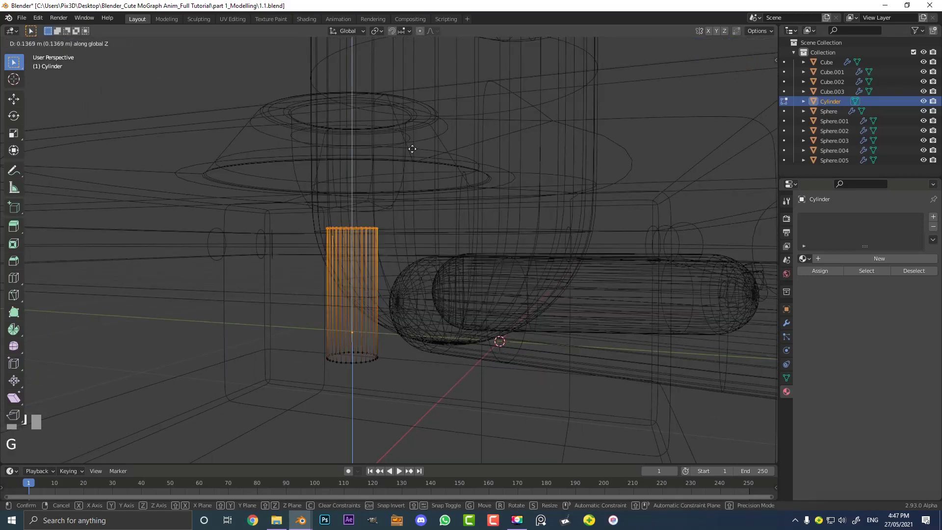
pyautogui.click(439, 58)
pyautogui.press('z')
pyautogui.click(493, 74)
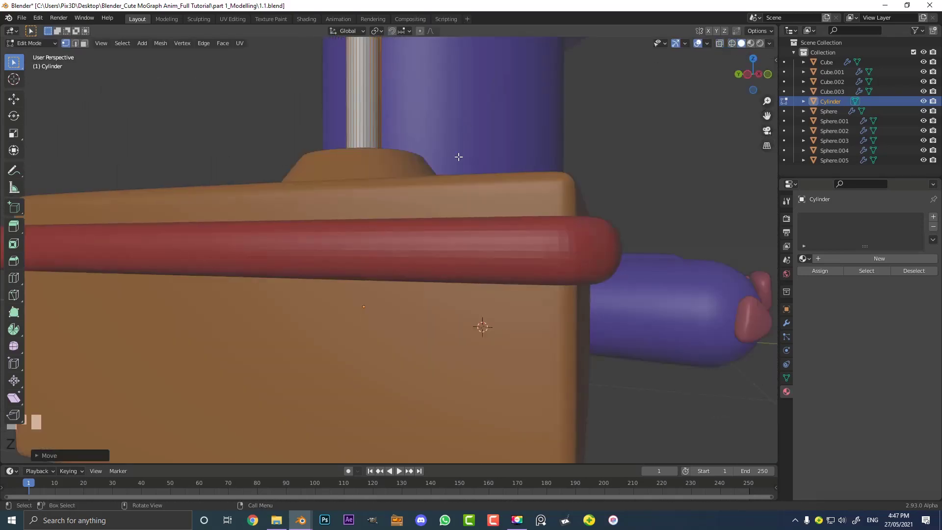
# Check the pole's origin near its base in wireframe display and try tilting the pole around it.
pyautogui.moveTo(458, 155)
pyautogui.mouseDown(button='middle')
pyautogui.moveTo(473, 208)
pyautogui.moveTo(504, 205)
pyautogui.mouseUp(button='middle')
pyautogui.scroll(-3, 414, 227)
pyautogui.moveTo(414, 227); pyautogui.dragTo(414, 209, button='middle')
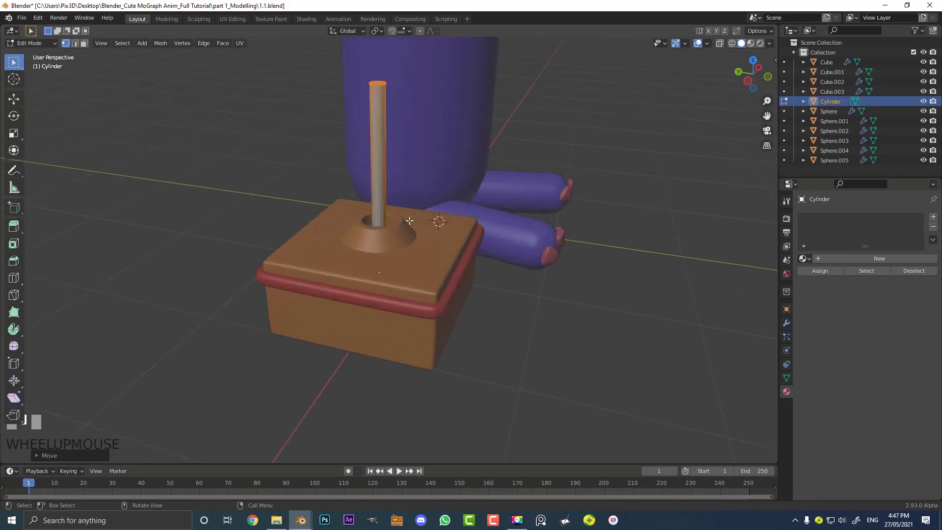
pyautogui.scroll(4, 402, 214)
pyautogui.press('Tab')
pyautogui.press('z')
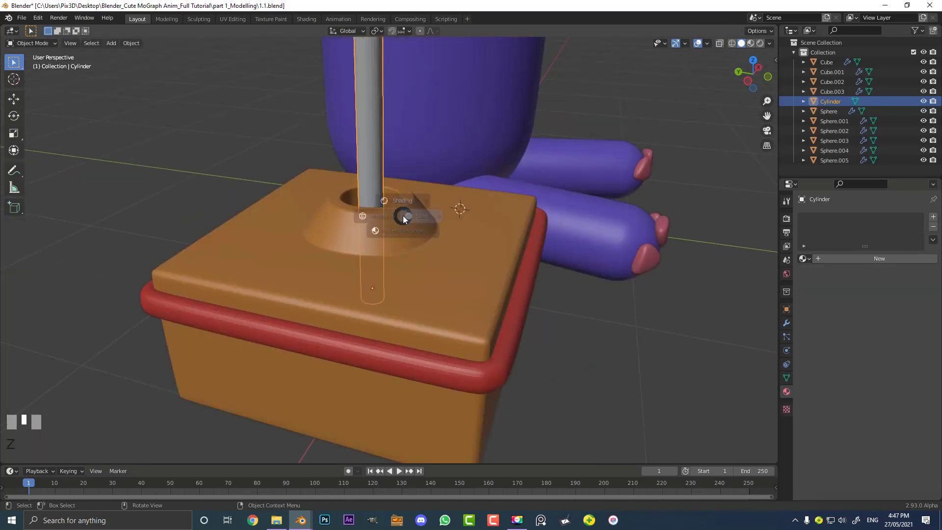
pyautogui.click(324, 217)
pyautogui.scroll(3, 368, 329)
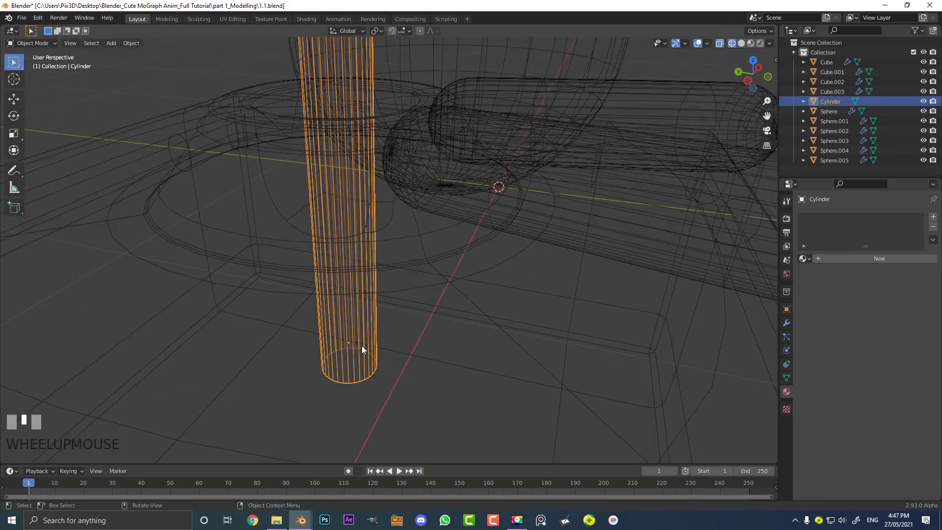
pyautogui.click(707, 44)
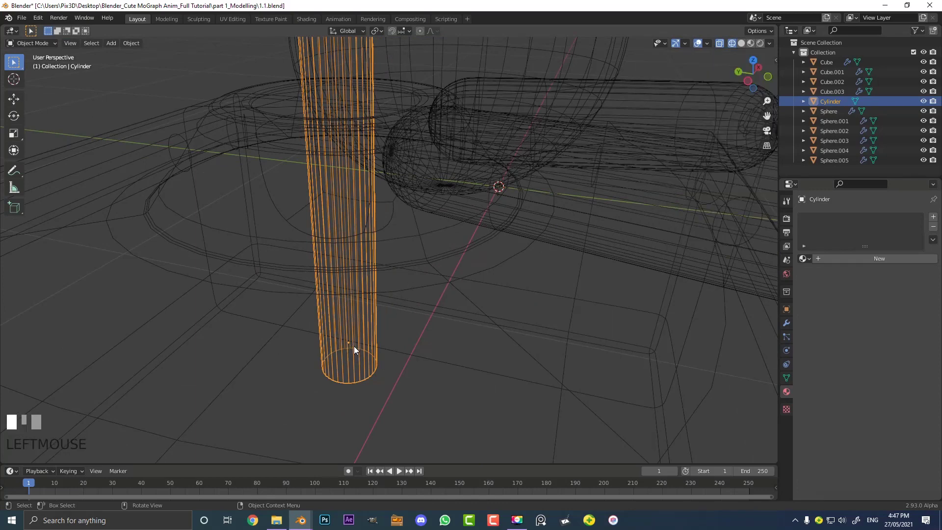
pyautogui.moveTo(355, 346); pyautogui.dragTo(362, 334, button='middle')
pyautogui.scroll(-2, 481, 305)
pyautogui.press('r')
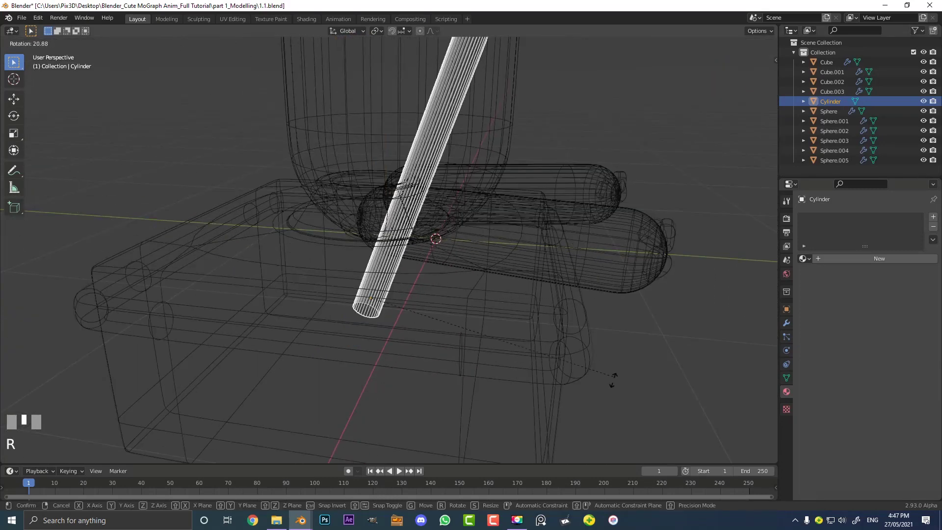
pyautogui.rightClick(415, 300)
pyautogui.press('z')
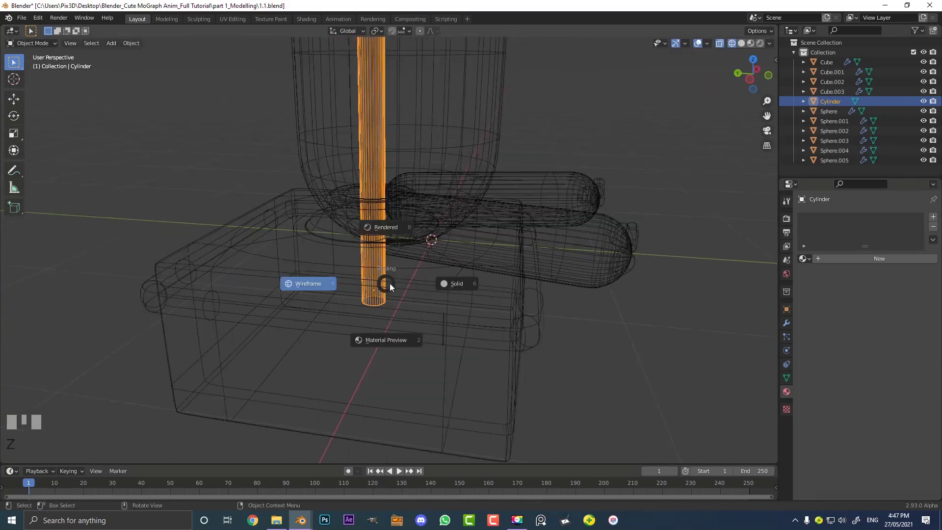
pyautogui.click(426, 281)
# Shorten the pole by lowering its top vertices about 0.22 m along Z in mesh editing.
pyautogui.moveTo(426, 281)
pyautogui.mouseDown(button='middle')
pyautogui.moveTo(364, 252)
pyautogui.moveTo(393, 116)
pyautogui.moveTo(396, 139)
pyautogui.mouseUp(button='middle')
pyautogui.scroll(3, 402, 259)
pyautogui.press('Tab')
pyautogui.press('g')
pyautogui.press('z')
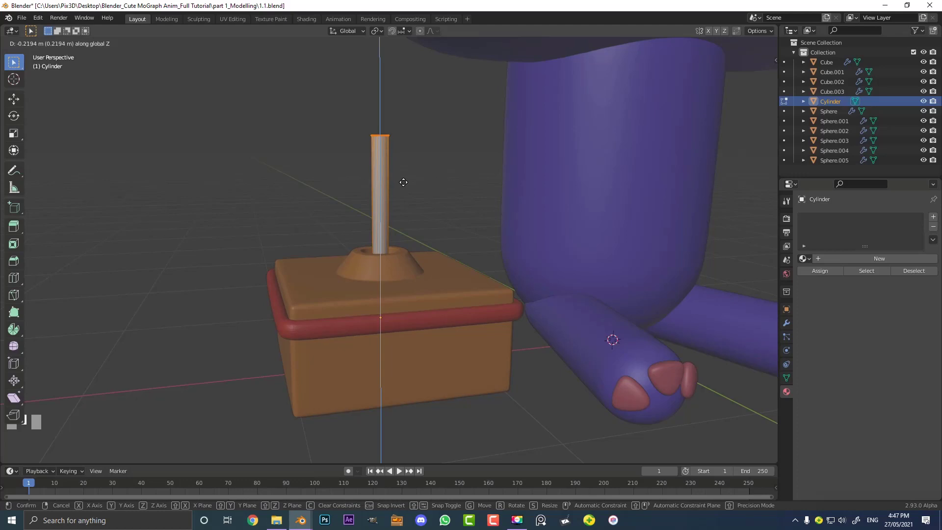
pyautogui.click(403, 182)
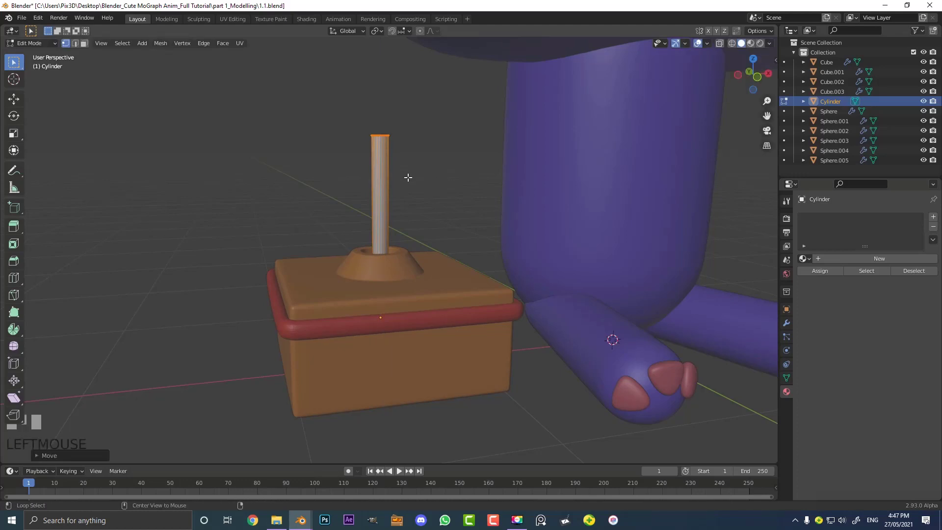
# Snap the 3D cursor to the selected vertices at the pole's top.
pyautogui.scroll(5, 369, 124)
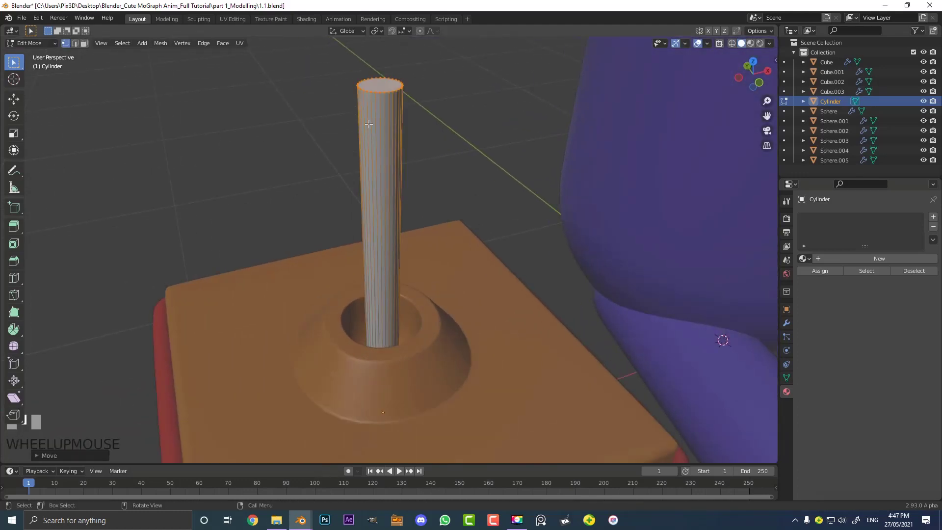
pyautogui.hotkey('shift', 's')
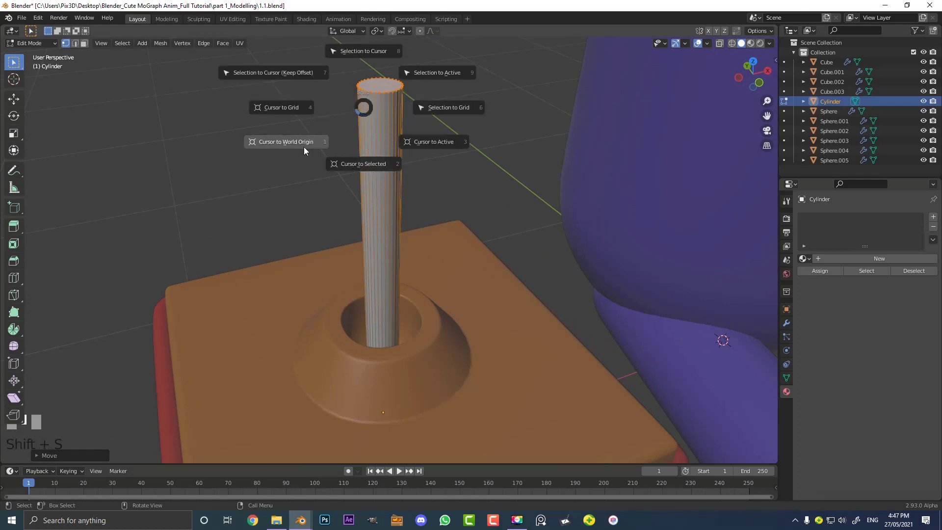
pyautogui.click(370, 162)
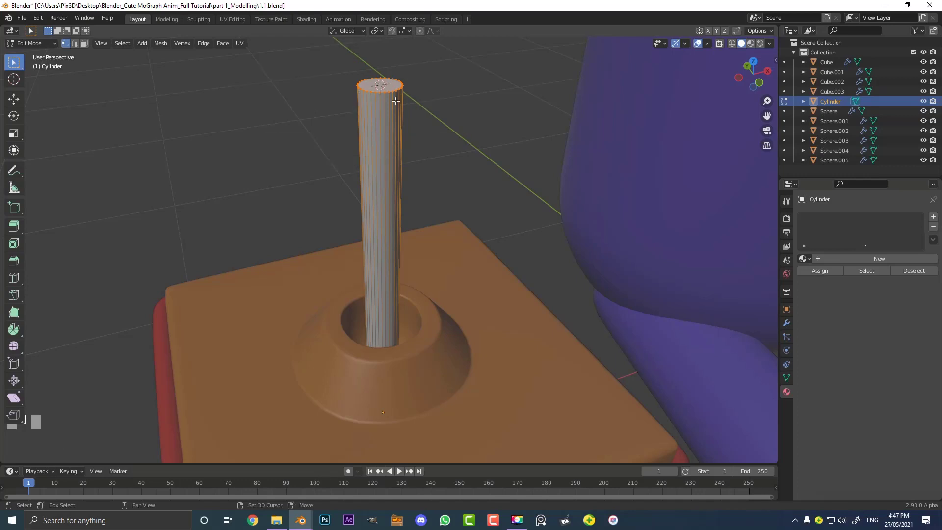
# Add a UV sphere at the pole's top within the same mesh and scale it down to a knob wider than the pole.
pyautogui.scroll(4, 389, 193)
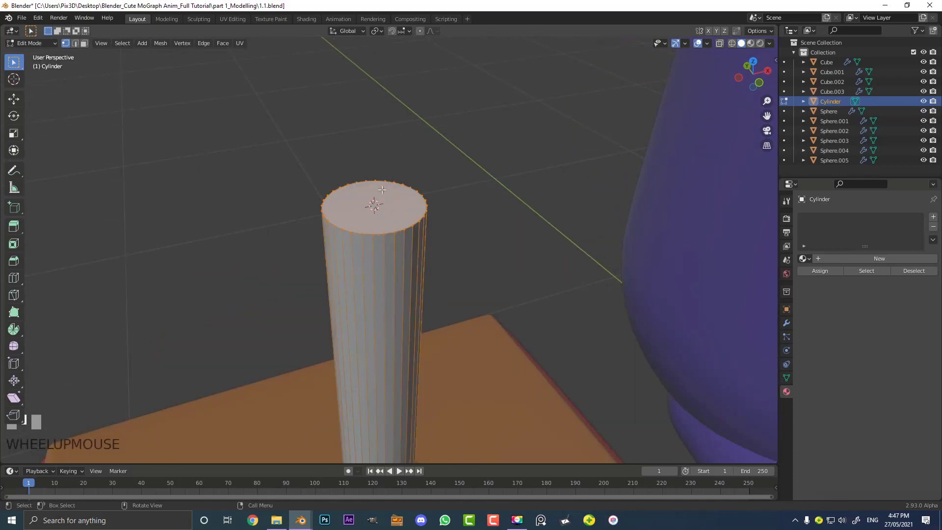
pyautogui.hotkey('shift', 'a')
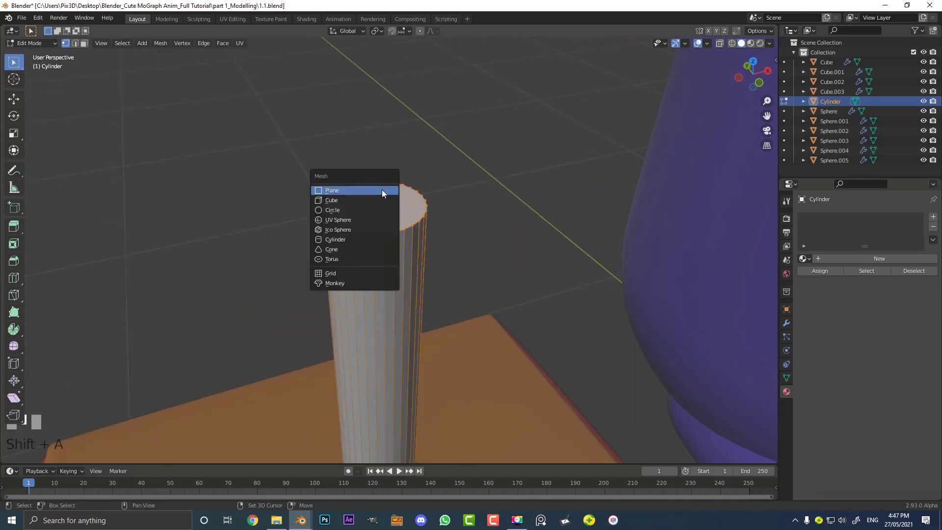
pyautogui.click(359, 220)
pyautogui.press('s')
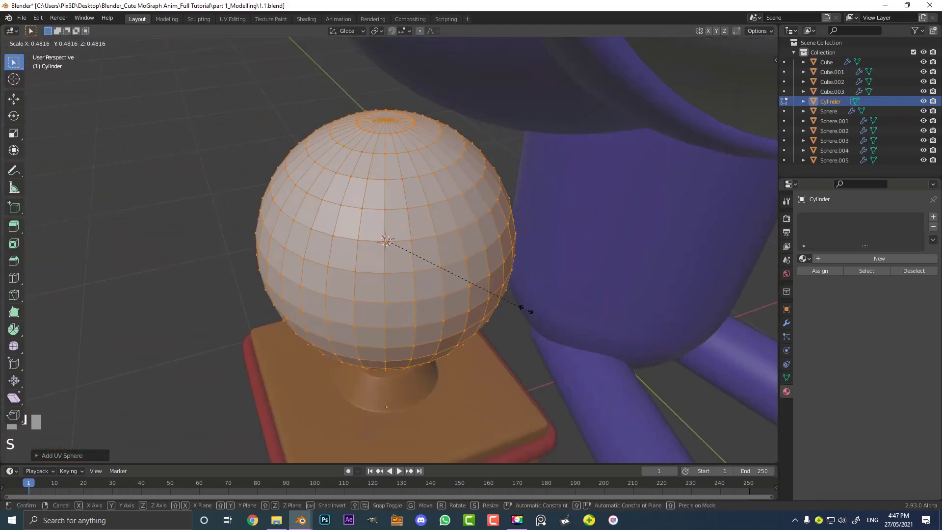
pyautogui.click(476, 320)
pyautogui.press('s')
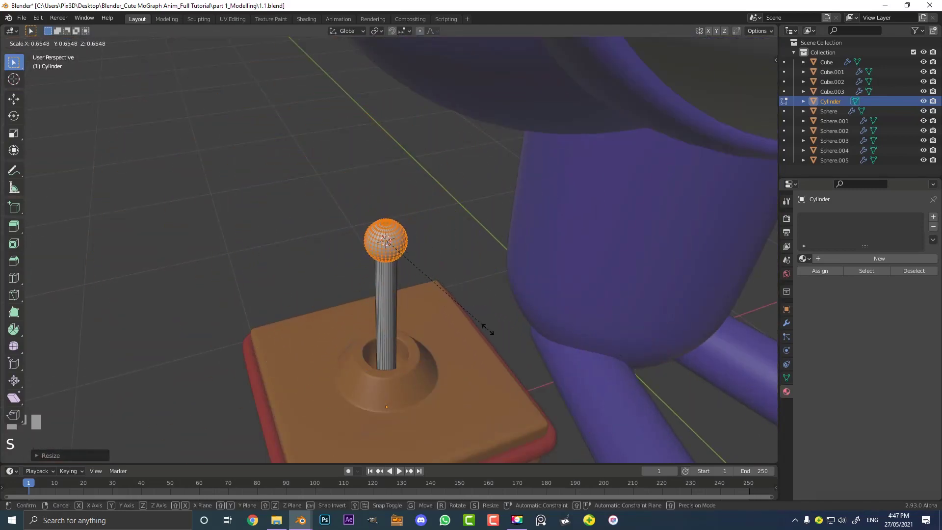
pyautogui.click(501, 361)
pyautogui.moveTo(500, 362); pyautogui.dragTo(479, 332, button='middle')
pyautogui.press('s')
pyautogui.click(496, 352)
pyautogui.scroll(2, 411, 265)
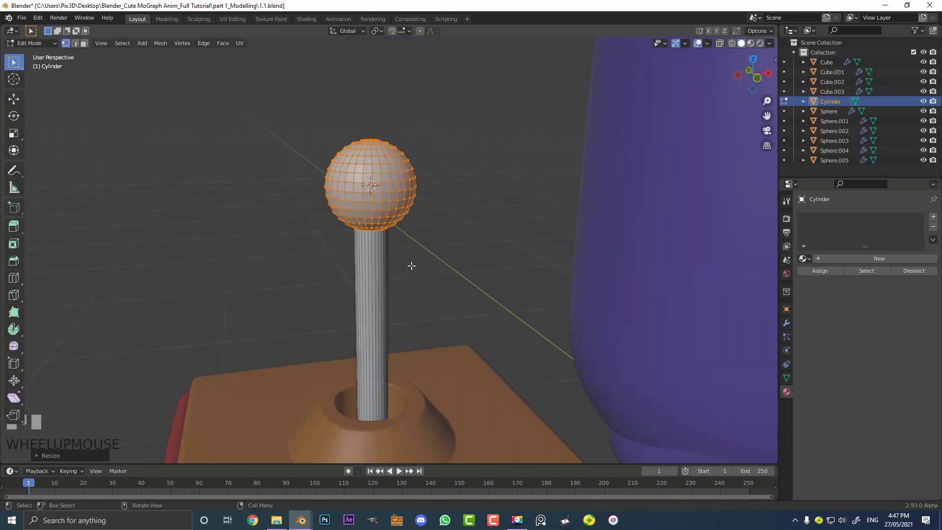
# Return the 3D cursor to the world origin and leave mesh editing.
pyautogui.hotkey('shift', 's')
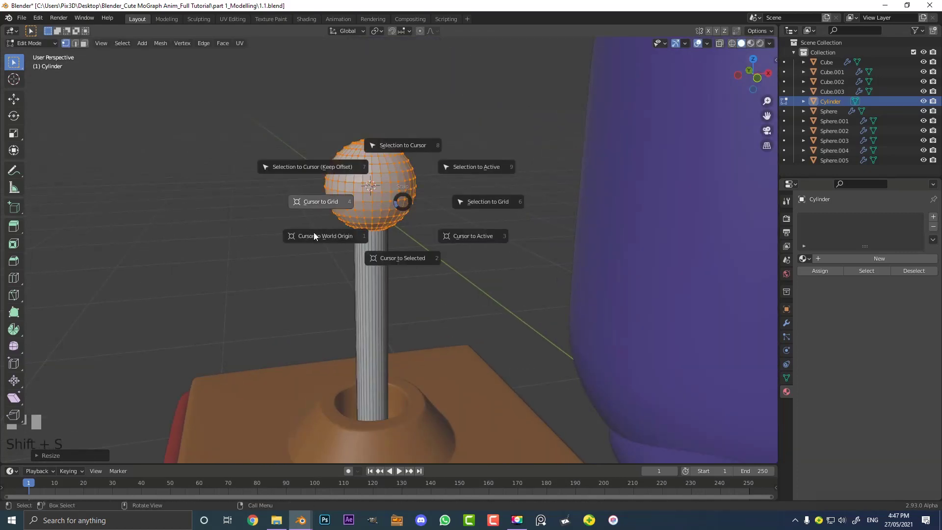
pyautogui.click(347, 236)
pyautogui.press('Tab')
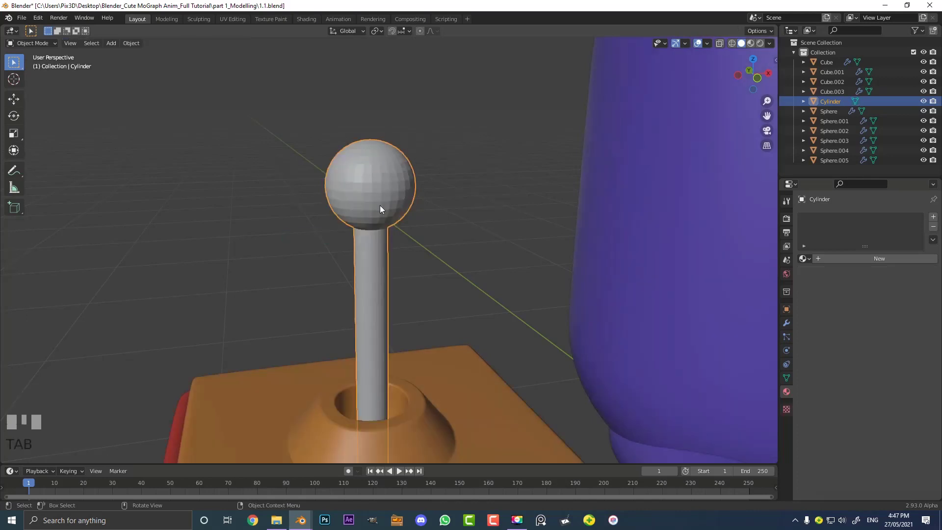
# Try rotating the joystick freely and around the X axis to test how it tilts in the box opening.
pyautogui.scroll(-5, 384, 201)
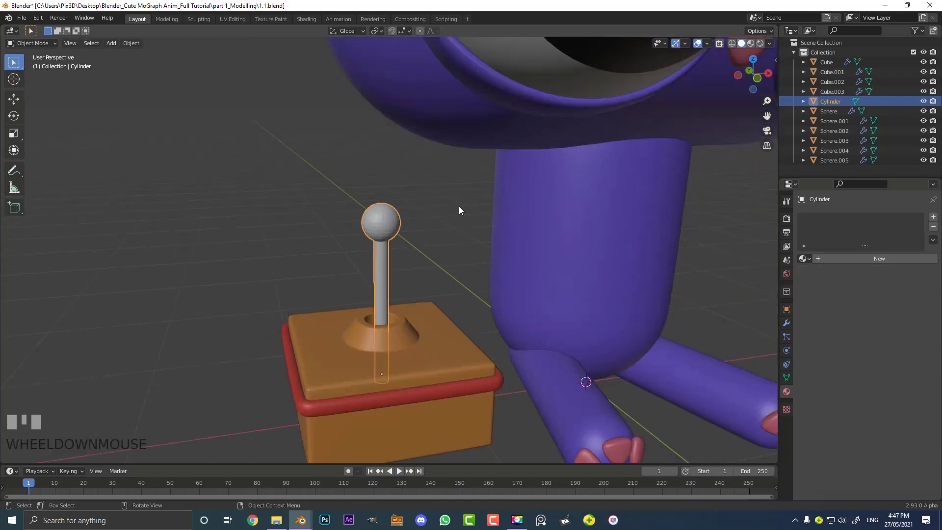
pyautogui.press('r')
pyautogui.press('r')
pyautogui.press('r')
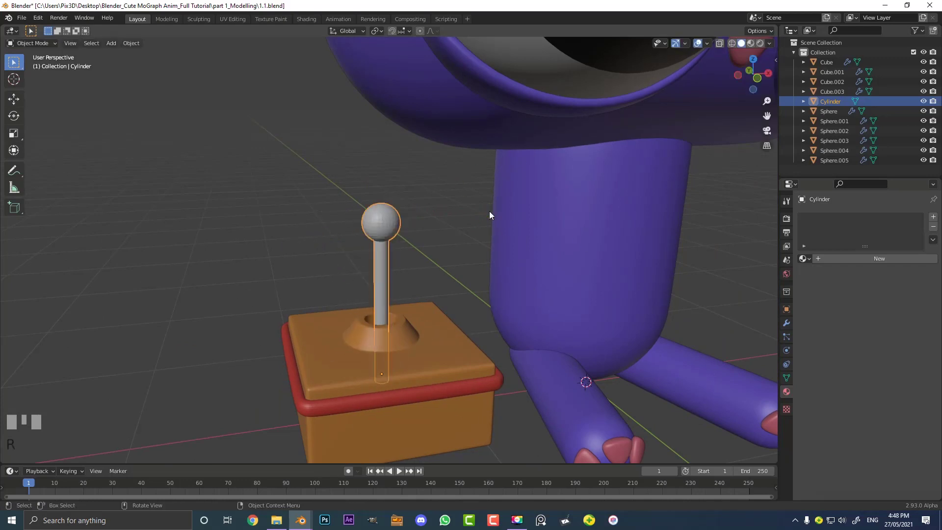
pyautogui.moveTo(488, 230); pyautogui.dragTo(474, 306, button='middle')
pyautogui.press('r')
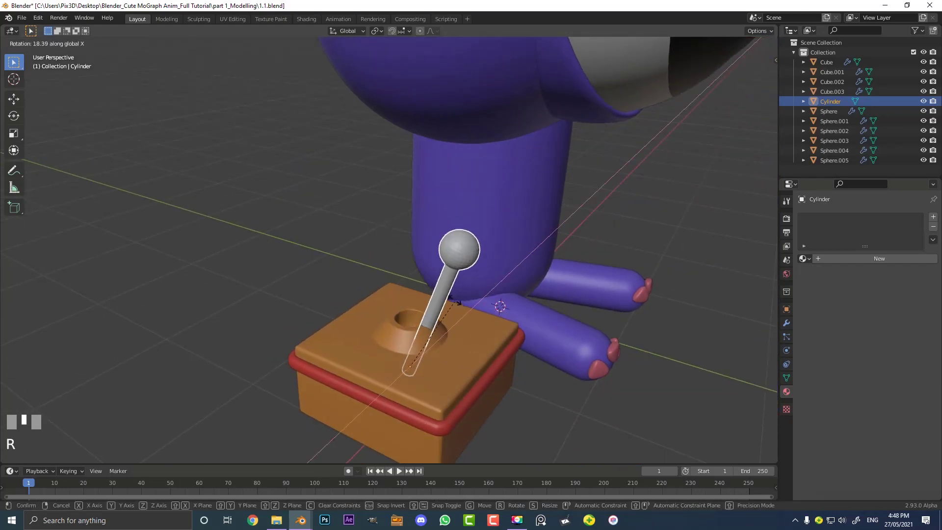
pyautogui.rightClick(431, 235)
pyautogui.moveTo(431, 235); pyautogui.dragTo(393, 242, button='middle')
pyautogui.scroll(3, 390, 240)
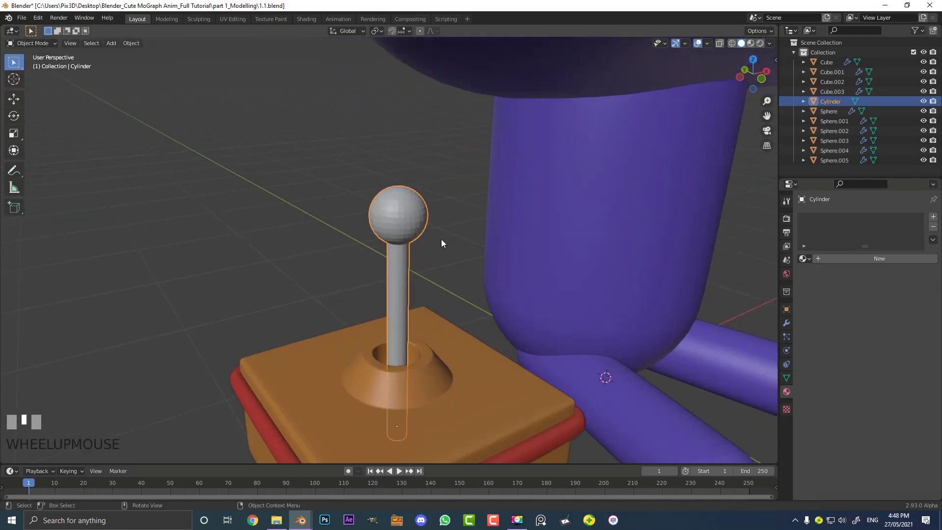
# Create a new material named "stick" for the joystick and set its viewport colour to blue with hue 0.595, saturation 0.840 and value 0.800.
pyautogui.click(866, 261)
pyautogui.click(861, 257)
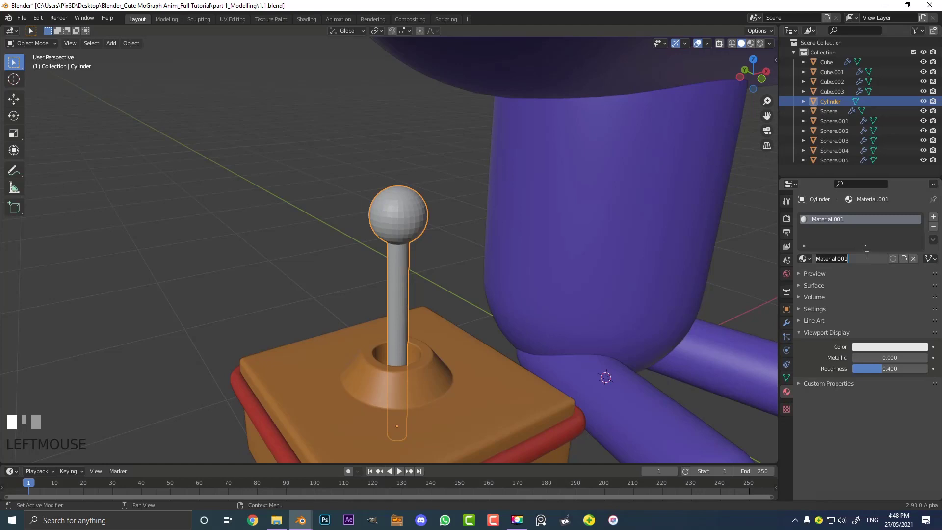
pyautogui.write('stick')
pyautogui.press('Return')
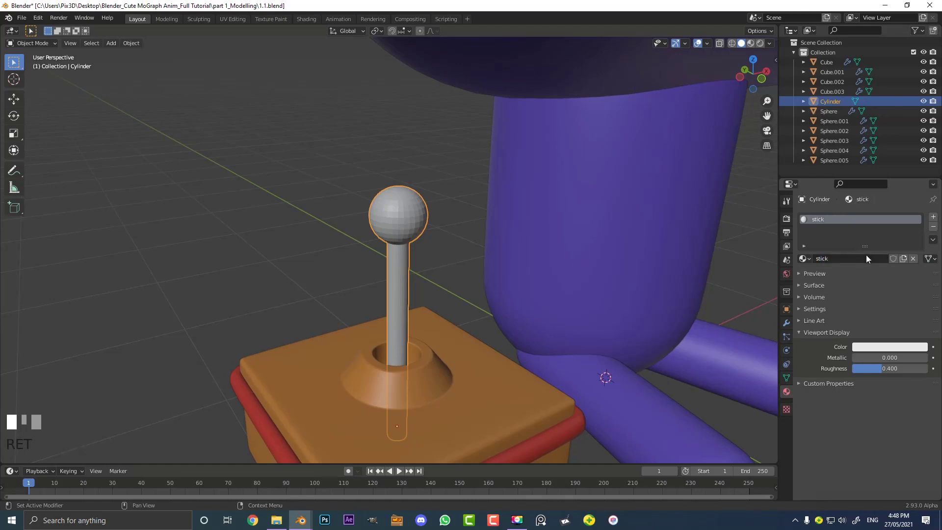
pyautogui.click(890, 347)
pyautogui.click(886, 221)
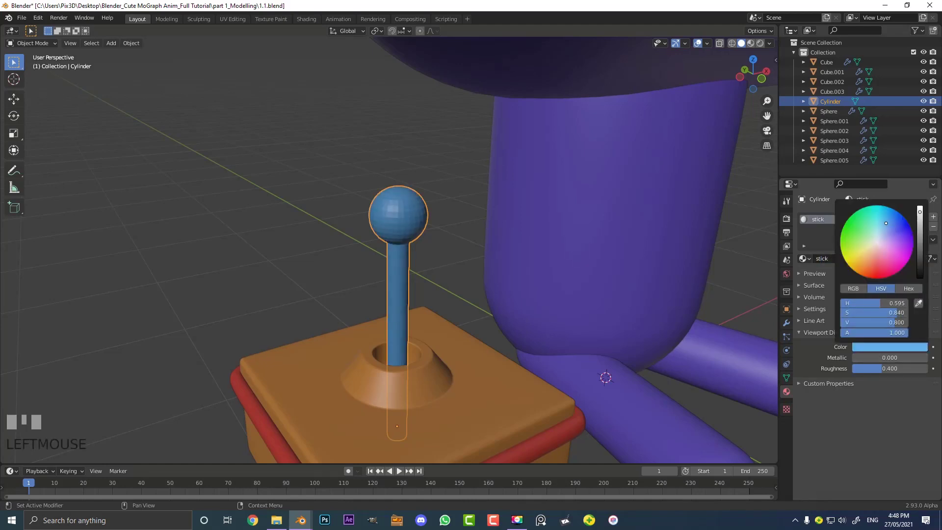
# Add a second material slot with a new material named "ball" and assign it to the selected sphere faces.
pyautogui.scroll(3, 405, 220)
pyautogui.press('Tab')
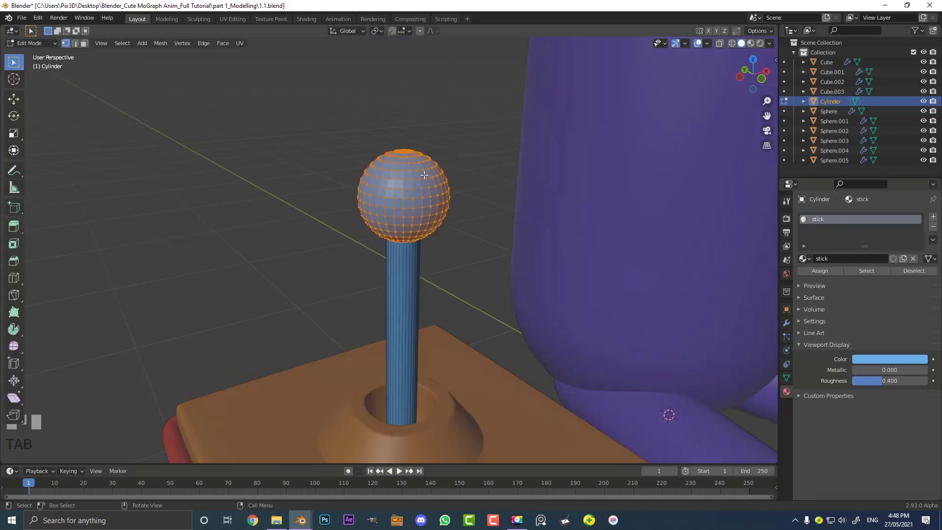
pyautogui.scroll(2, 399, 188)
pyautogui.press('s')
pyautogui.rightClick(890, 225)
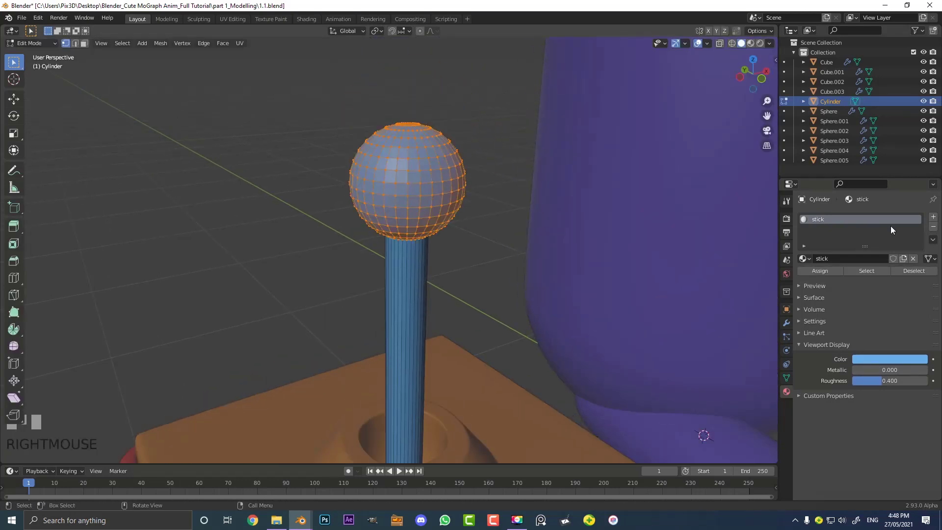
pyautogui.click(933, 217)
pyautogui.click(872, 275)
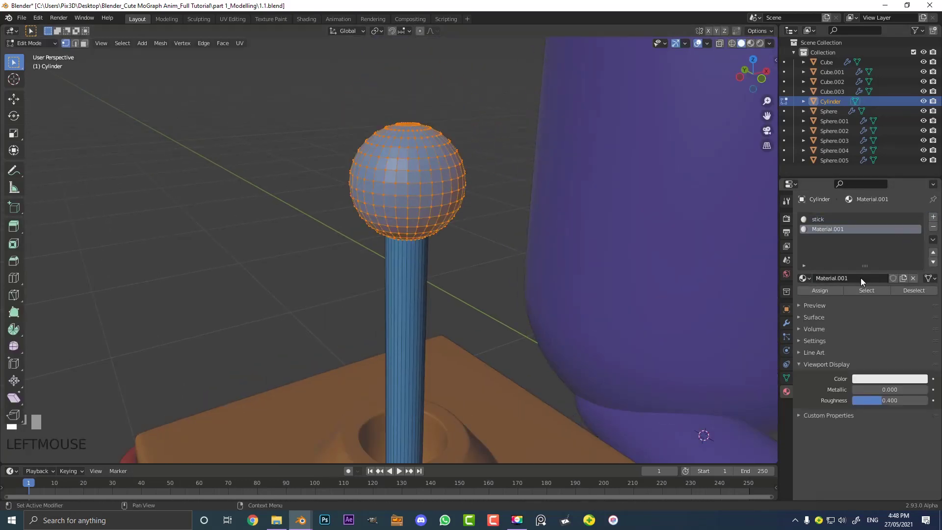
pyautogui.write('ball')
pyautogui.press('Return')
pyautogui.click(819, 290)
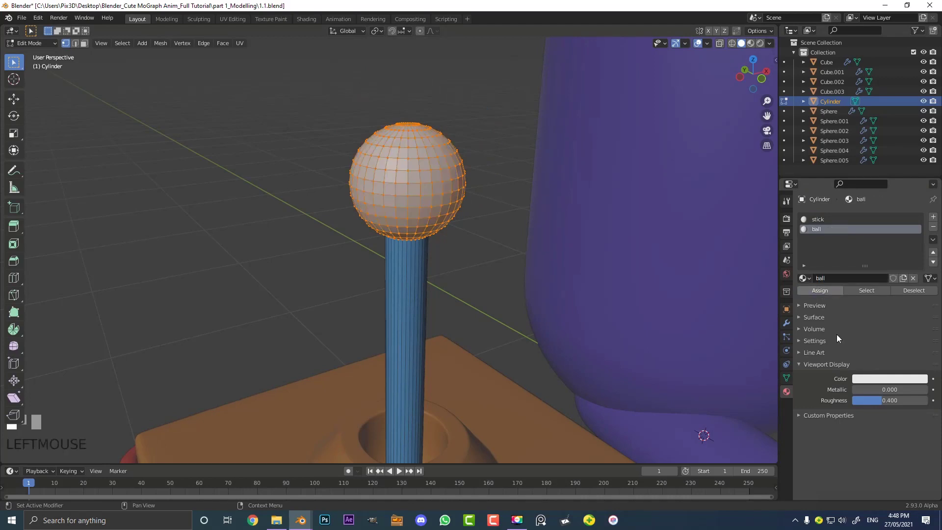
# Set the ball material's viewport colour to green with hue 0.304, saturation 0.827 and value 0.800, and leave mesh editing.
pyautogui.click(882, 378)
pyautogui.click(855, 266)
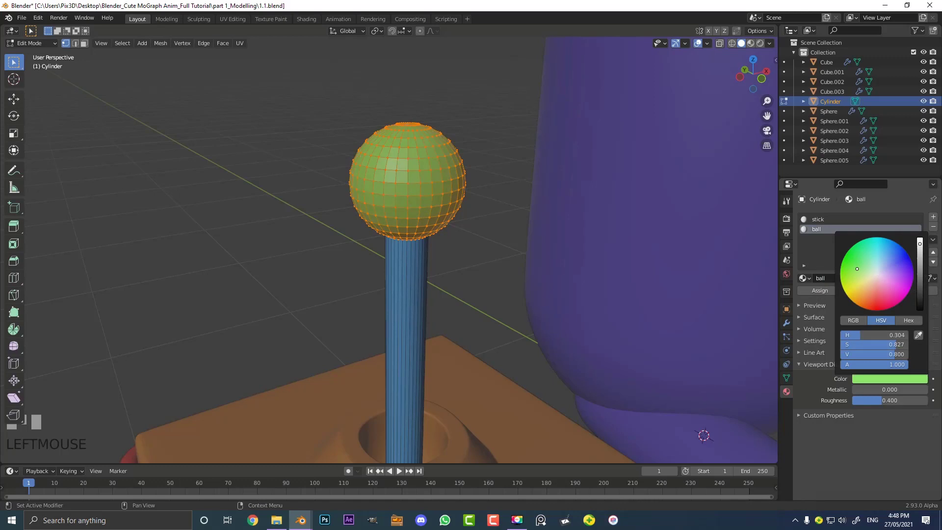
pyautogui.press('Tab')
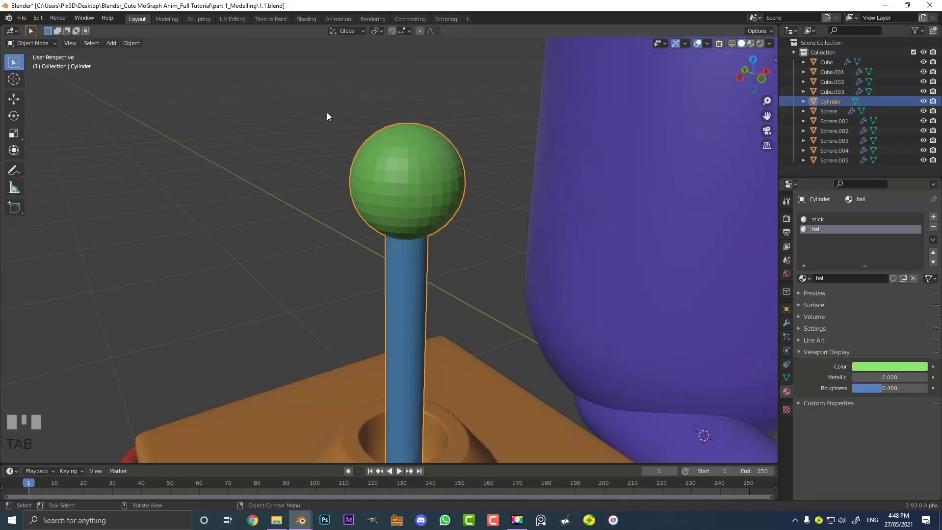
# Apply smooth shading to the joystick and deselect it.
pyautogui.click(138, 46)
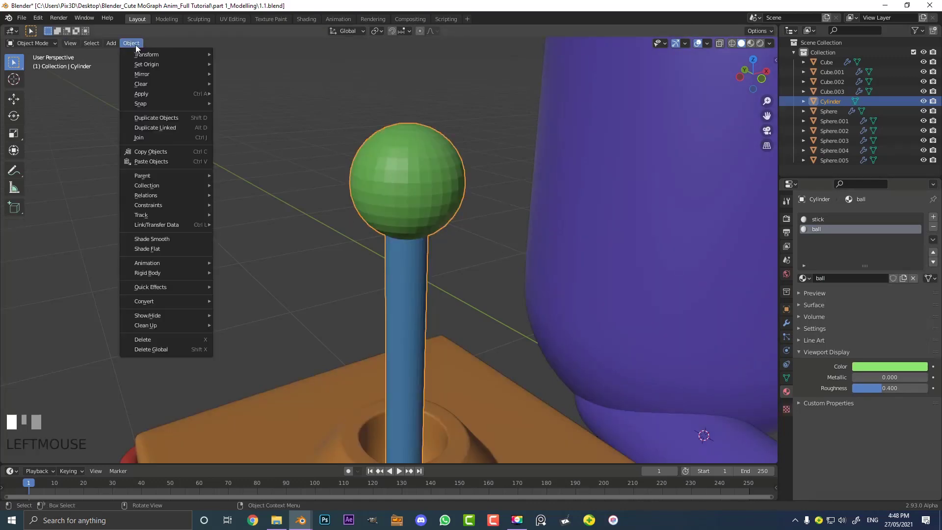
pyautogui.click(156, 243)
pyautogui.scroll(-6, 392, 216)
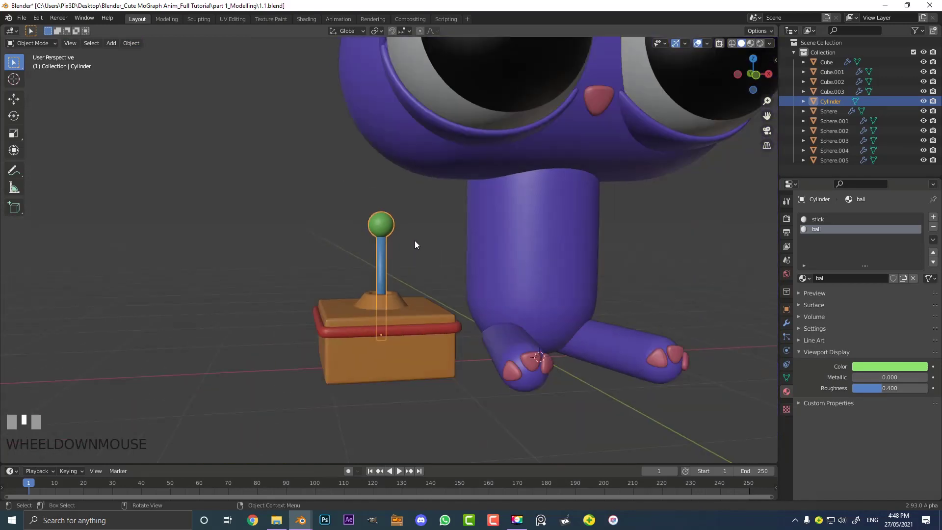
pyautogui.hotkey('alt', 'a')
# Scale the joystick's green ball up to about 1.31 times its size in front view.
pyautogui.press('KP_1')
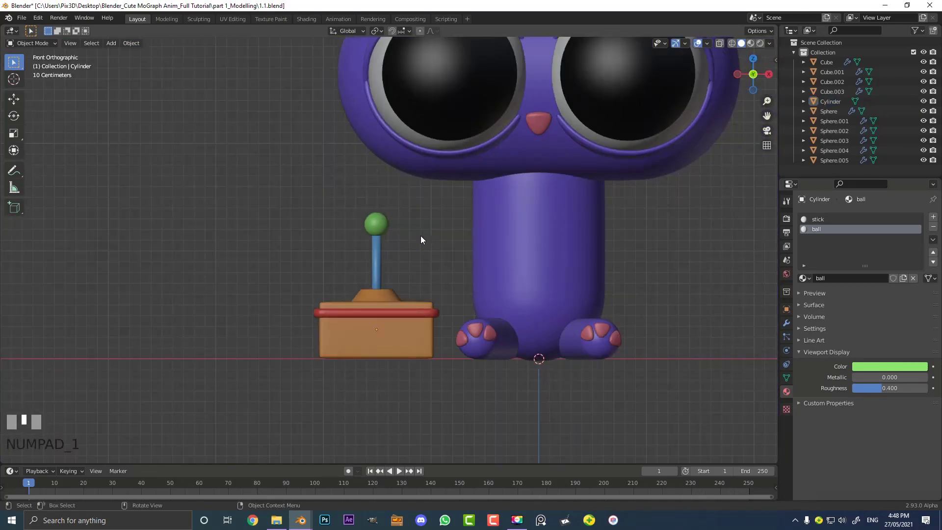
pyautogui.click(376, 248)
pyautogui.press('Tab')
pyautogui.scroll(3, 378, 245)
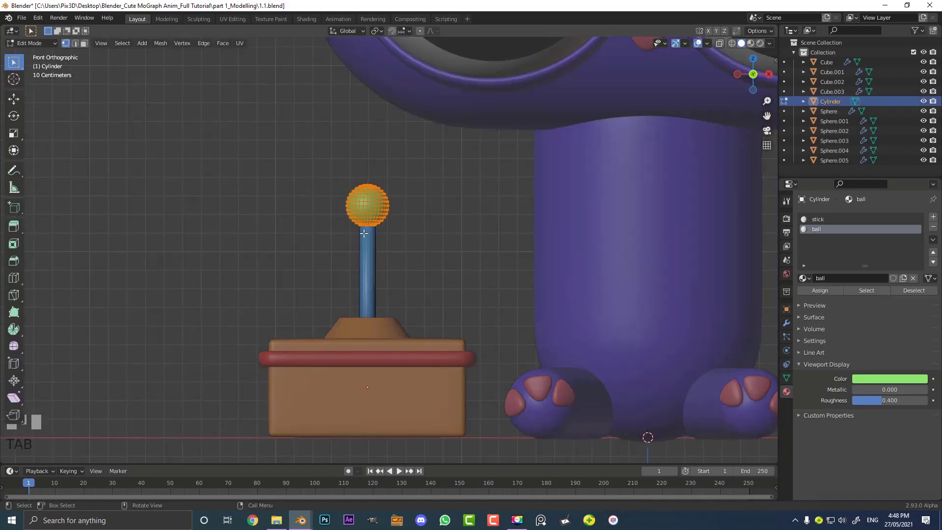
pyautogui.press('s')
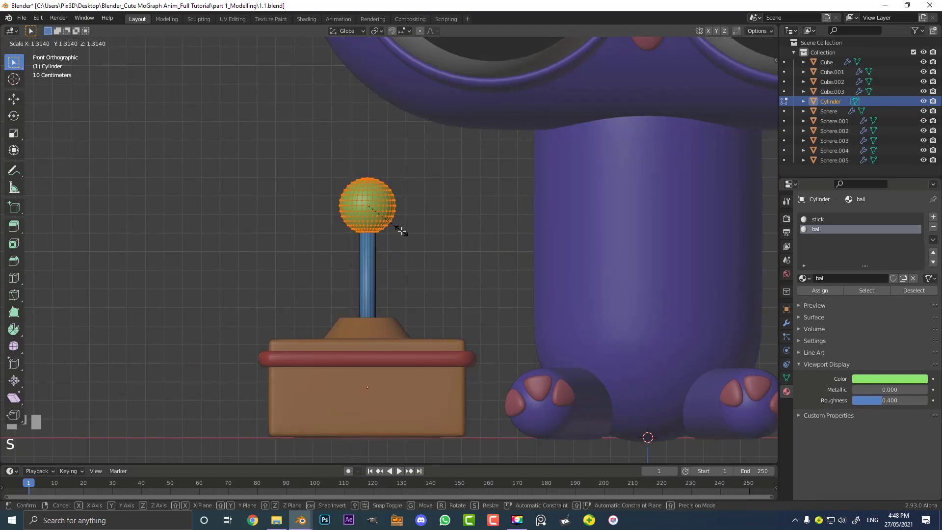
pyautogui.click(401, 231)
# Shorten the joystick by lowering the ball and the stick's upper end along Z, then return to object mode in solid view and deselect it.
pyautogui.press('z')
pyautogui.click(294, 176)
pyautogui.moveTo(282, 155); pyautogui.dragTo(425, 249)
pyautogui.press('g')
pyautogui.press('z')
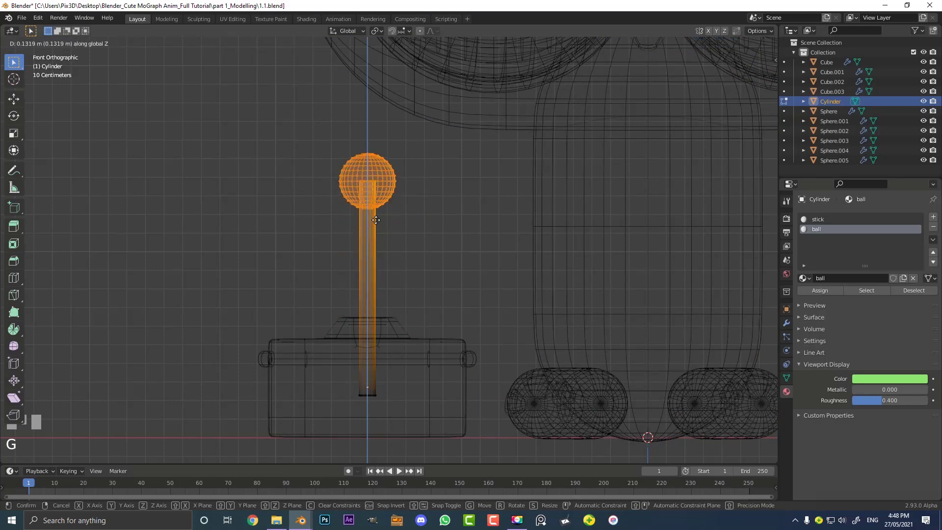
pyautogui.click(375, 254)
pyautogui.press('a')
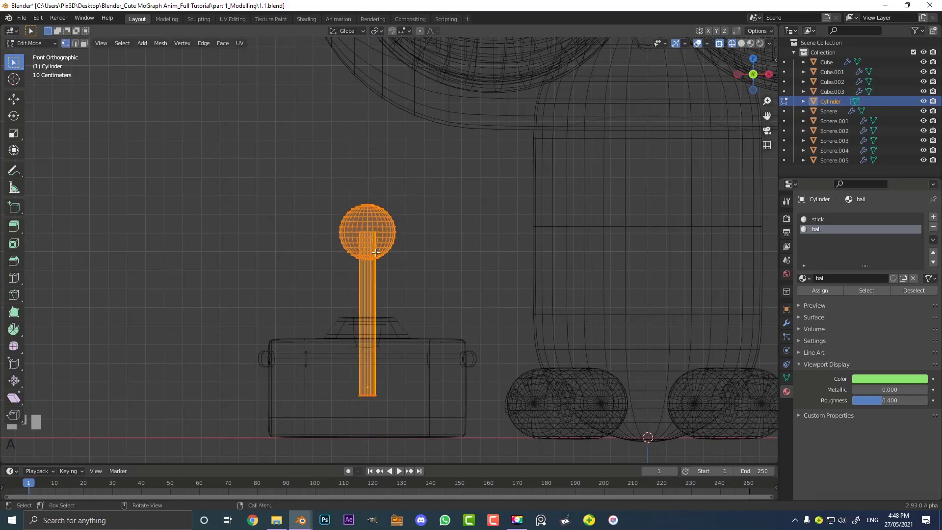
pyautogui.press('Tab')
pyautogui.press('z')
pyautogui.click(450, 288)
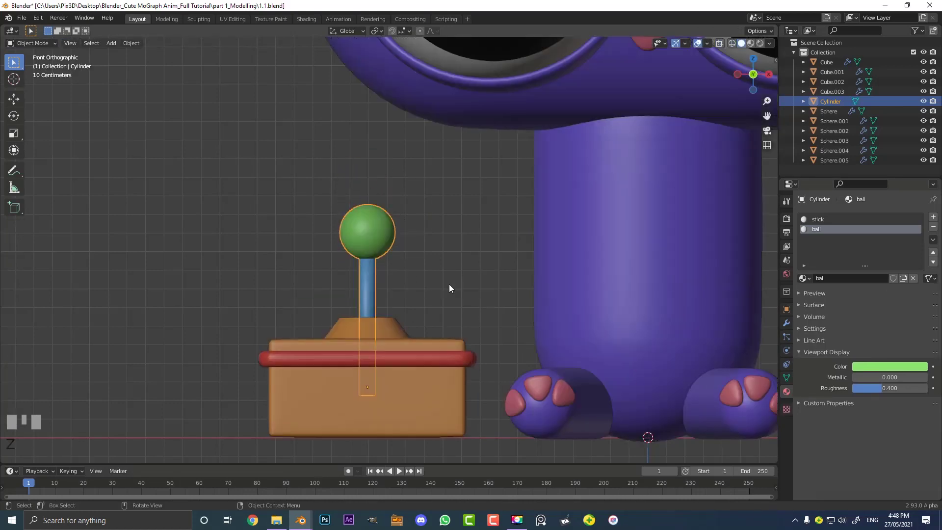
pyautogui.scroll(-2, 429, 290)
pyautogui.click(489, 255)
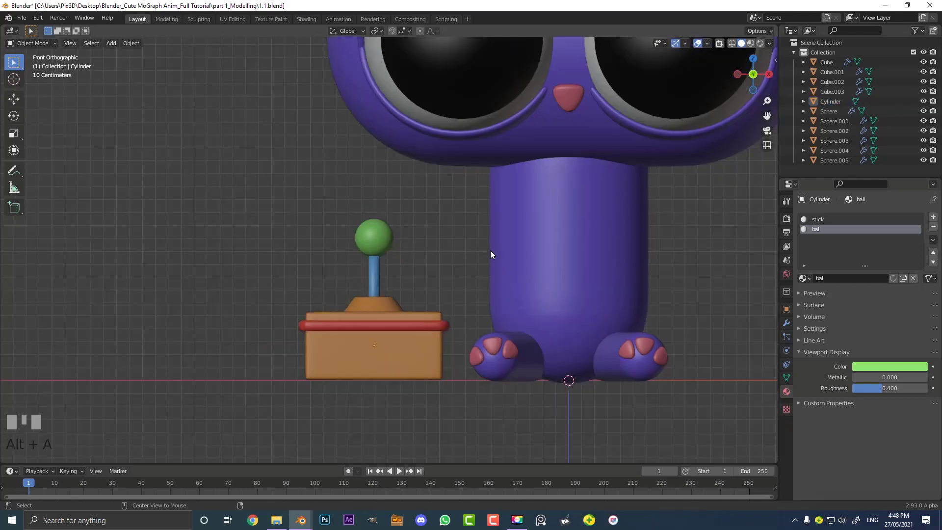
# Duplicate the character's leg in bottom view and place the copy beside the head for use as an arm.
pyautogui.scroll(-3, 505, 248)
pyautogui.keyDown('shift'); pyautogui.moveTo(513, 242); pyautogui.dragTo(465, 294, button='middle'); pyautogui.keyUp('shift')
pyautogui.scroll(1, 471, 304)
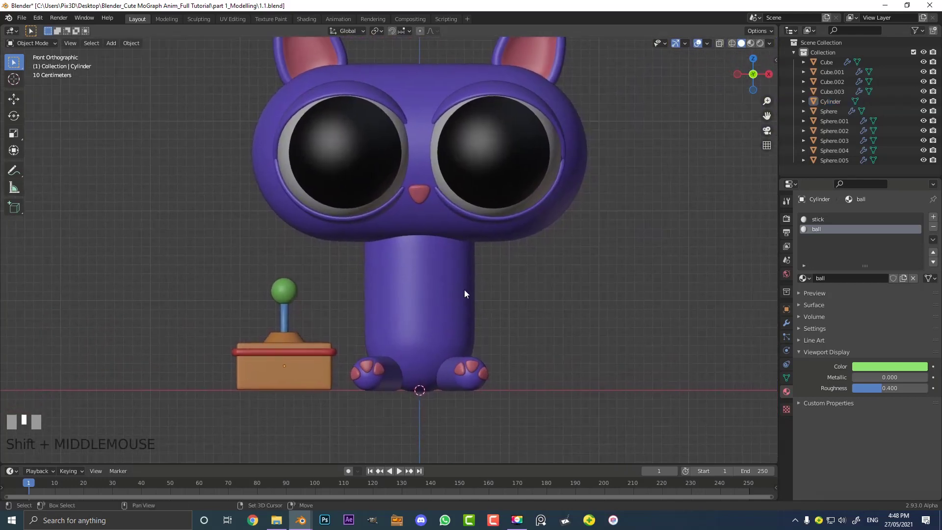
pyautogui.click(446, 366)
pyautogui.moveTo(452, 347); pyautogui.dragTo(450, 240, button='middle')
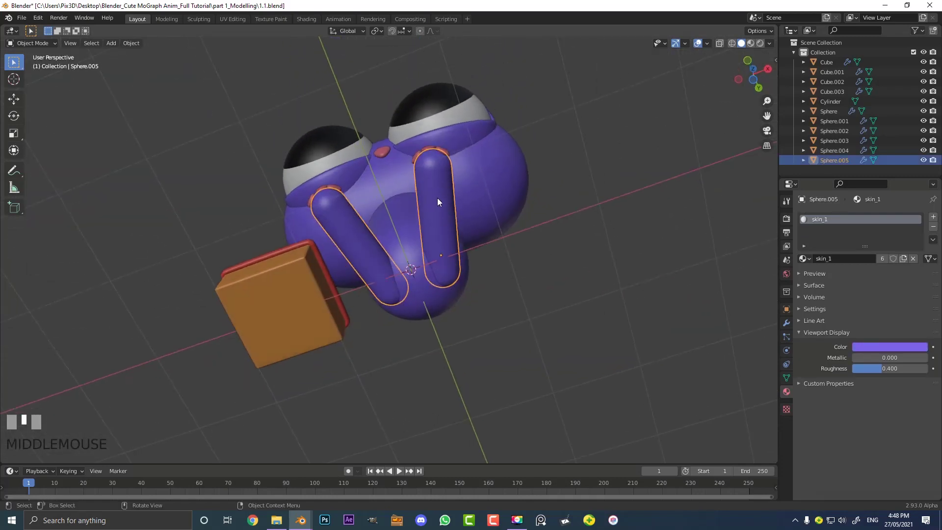
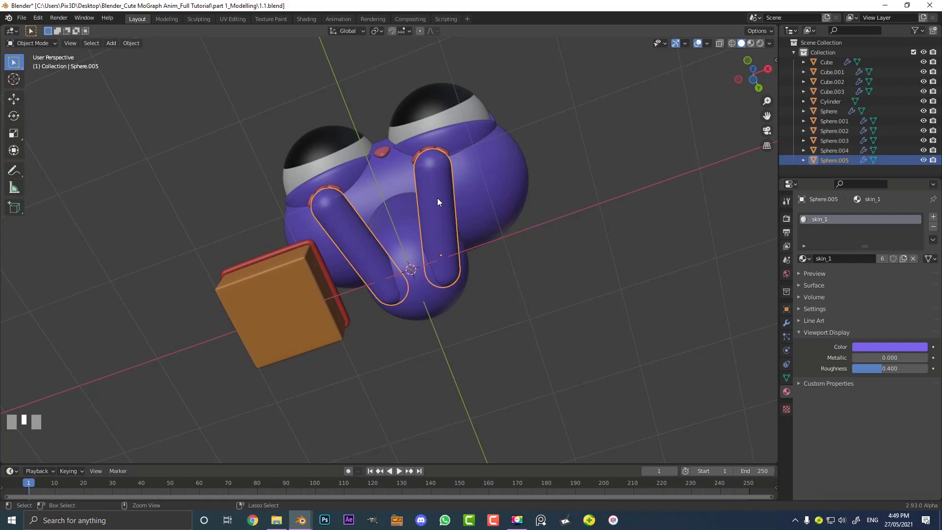
pyautogui.press('ctrl+KP_7')
pyautogui.keyDown('ctrl'); pyautogui.moveTo(437, 198); pyautogui.dragTo(370, 231, button='middle'); pyautogui.keyUp('ctrl')
pyautogui.scroll(2, 370, 230)
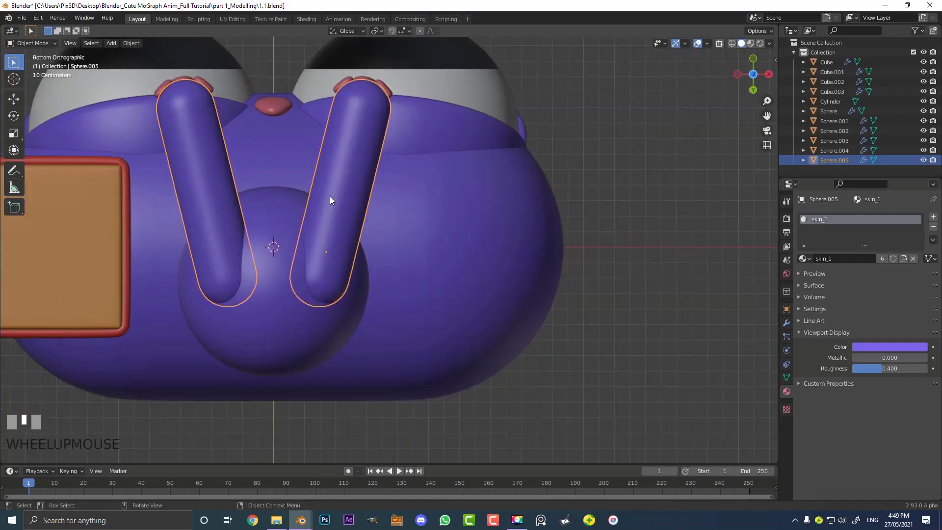
pyautogui.hotkey('shift', 'd')
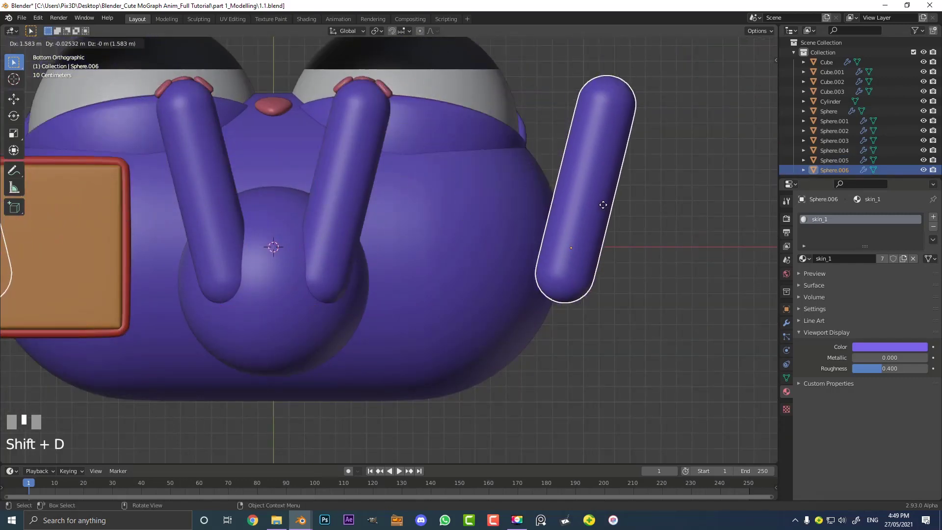
pyautogui.click(643, 231)
# Rotate the copied limb in bottom view until it points straight out sideways along X.
pyautogui.keyDown('shift'); pyautogui.moveTo(644, 231); pyautogui.dragTo(500, 212, button='middle'); pyautogui.keyUp('shift')
pyautogui.scroll(2, 500, 212)
pyautogui.press('r')
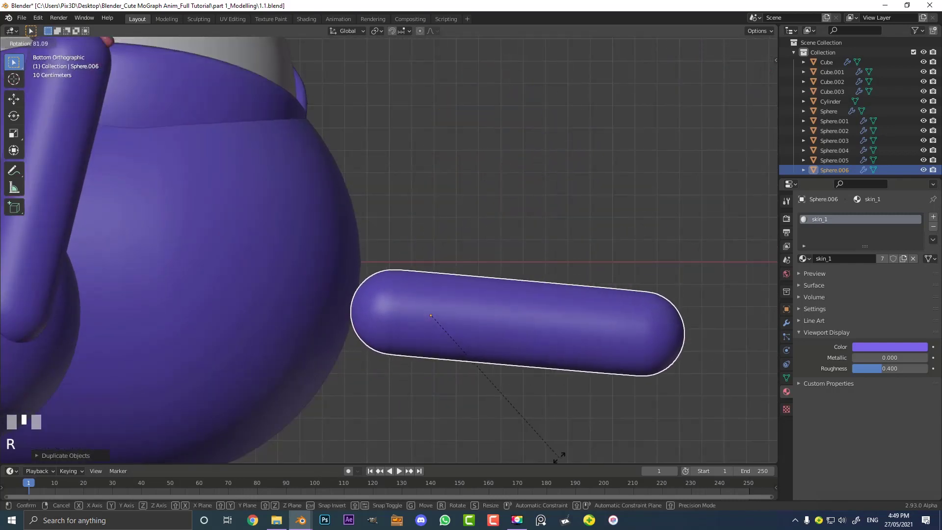
pyautogui.click(564, 438)
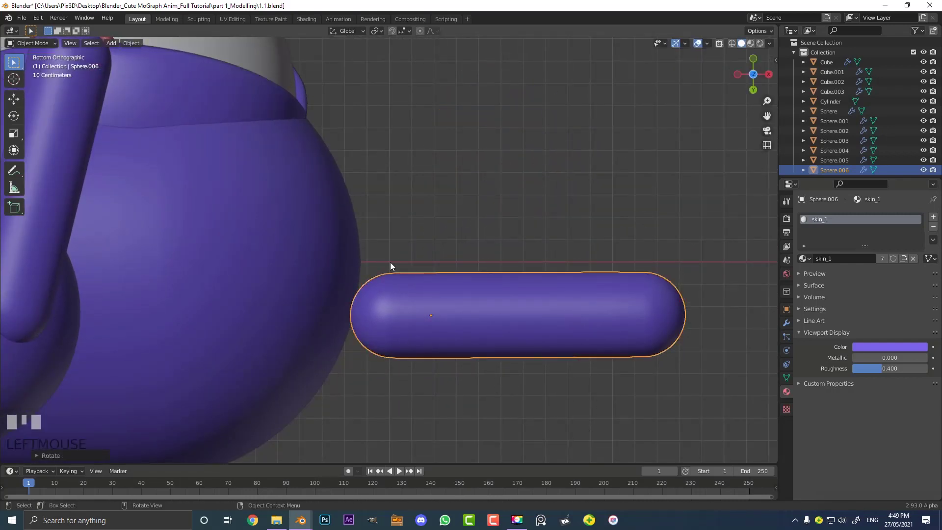
pyautogui.scroll(-3, 523, 313)
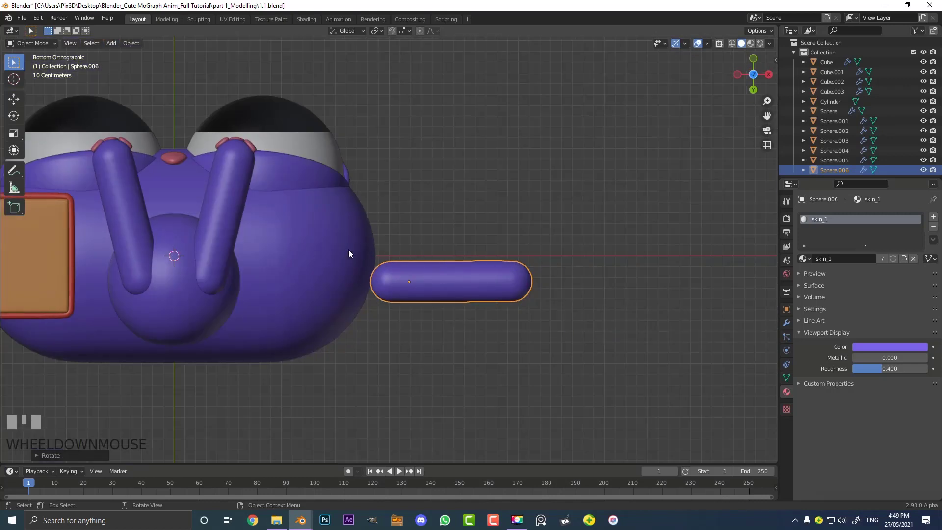
pyautogui.scroll(1, 457, 252)
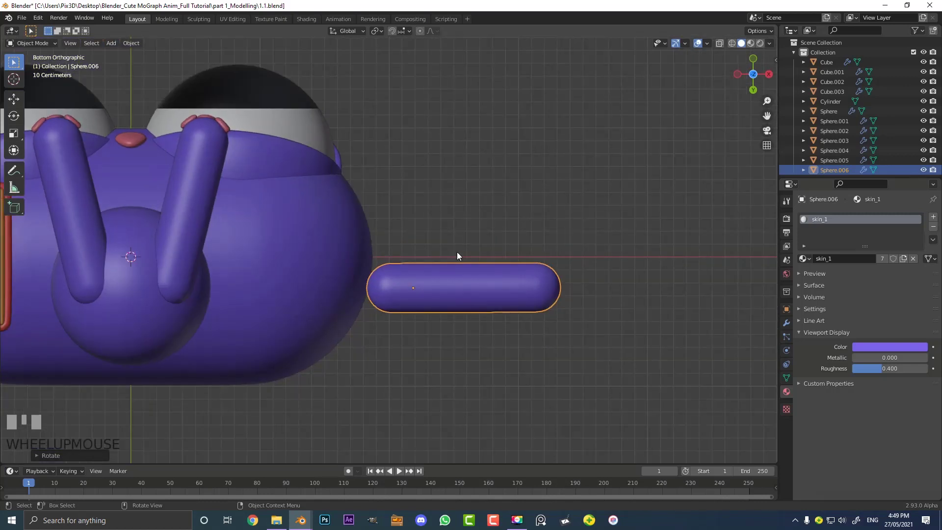
# Move the copied limb in front view up against the side of the torso, just below the head.
pyautogui.press('KP_1')
pyautogui.keyDown('shift'); pyautogui.moveTo(493, 255); pyautogui.dragTo(563, 366, button='middle'); pyautogui.keyUp('shift')
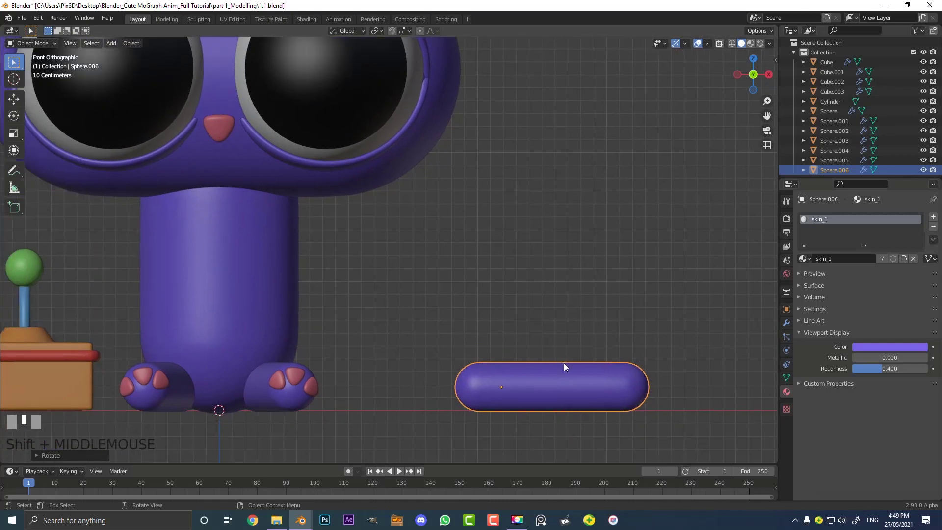
pyautogui.press('g')
pyautogui.click(376, 224)
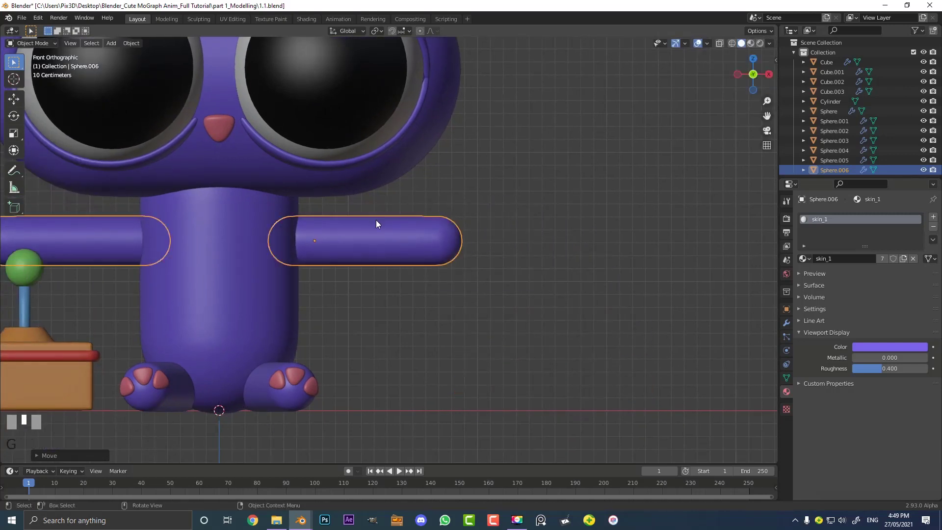
# Scale the arm down slightly and nudge it further into the torso.
pyautogui.scroll(1, 375, 220)
pyautogui.press('s')
pyautogui.click(428, 321)
pyautogui.press('g')
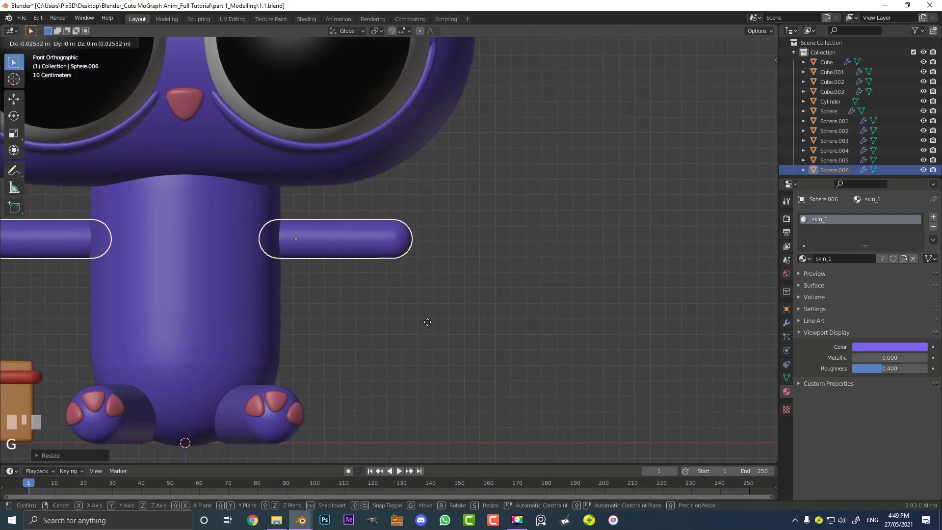
pyautogui.click(424, 326)
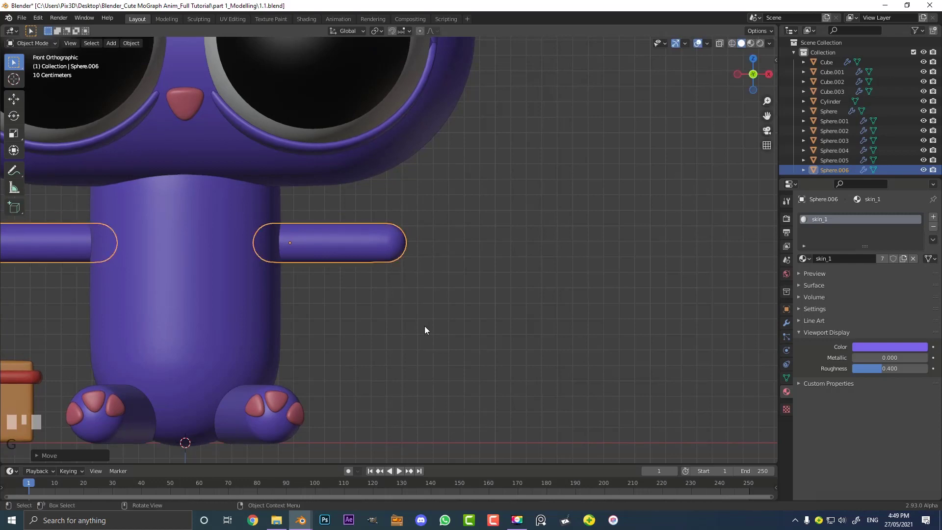
# Lengthen the arm by moving its rounded outer end outward along X in wireframe, then return to solid view.
pyautogui.press('Tab')
pyautogui.scroll(2, 409, 286)
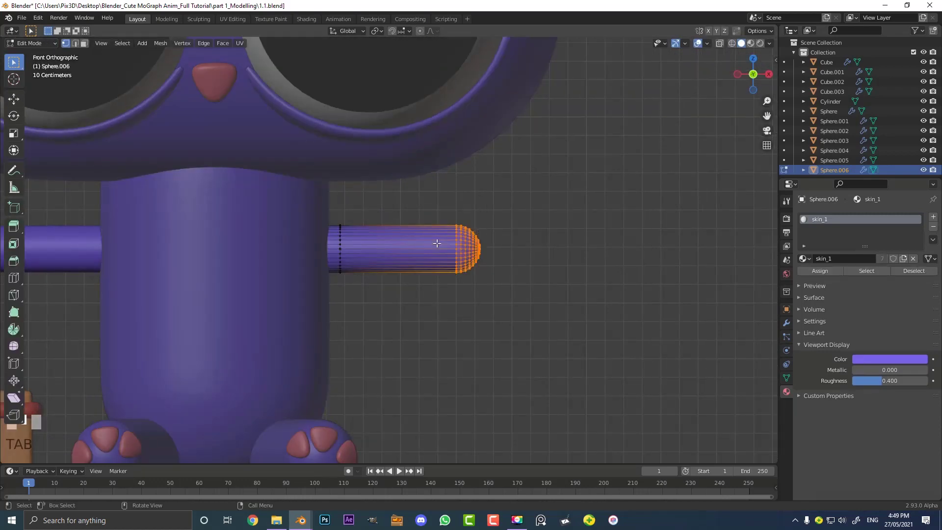
pyautogui.press('z')
pyautogui.click(348, 245)
pyautogui.moveTo(523, 379)
pyautogui.mouseDown()
pyautogui.moveTo(491, 244)
pyautogui.moveTo(419, 201)
pyautogui.mouseUp()
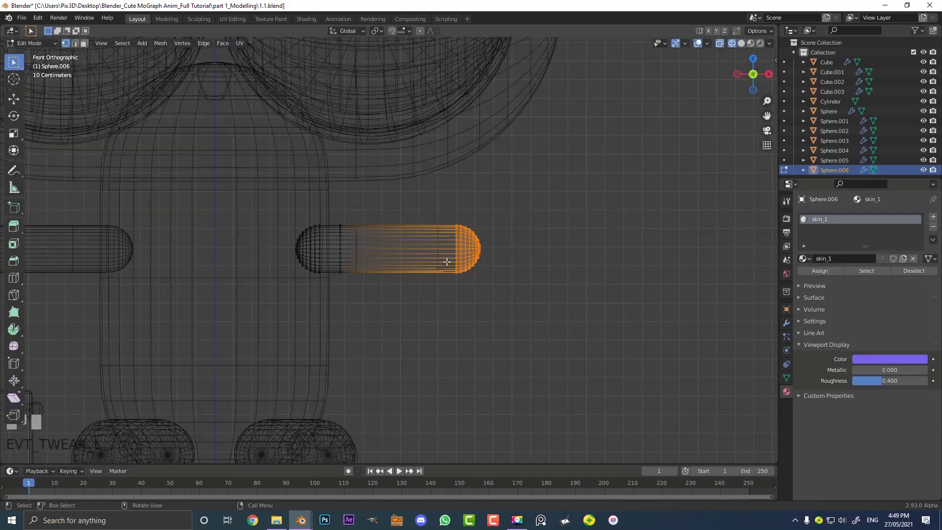
pyautogui.press('g')
pyautogui.press('x')
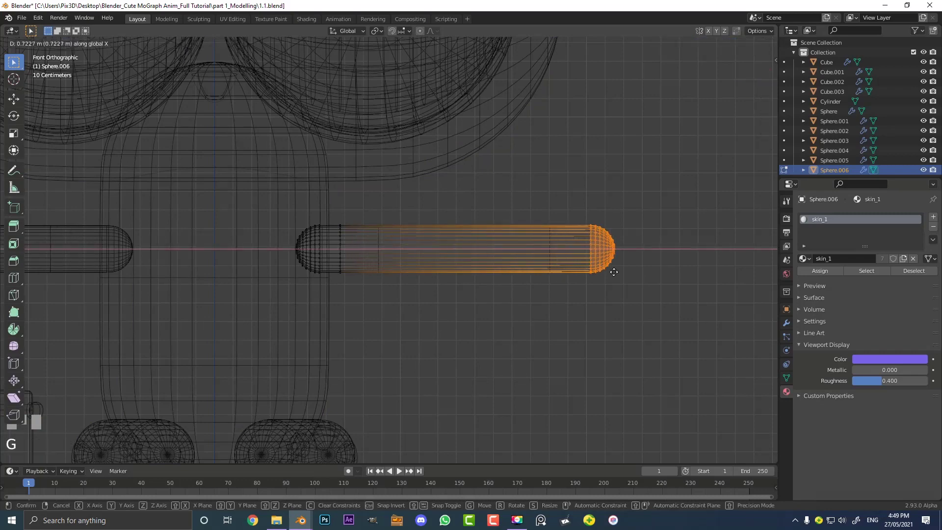
pyautogui.click(688, 279)
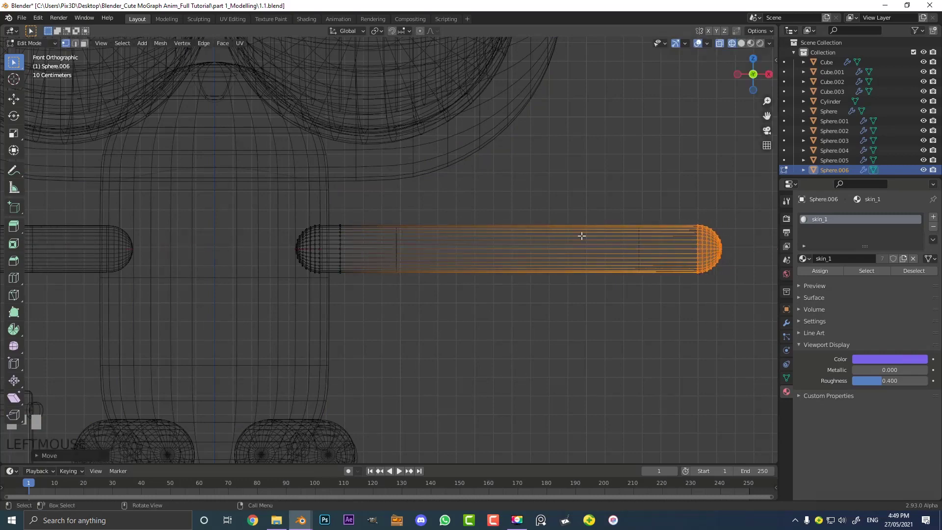
pyautogui.scroll(-3, 457, 250)
pyautogui.keyDown('shift'); pyautogui.moveTo(420, 255); pyautogui.dragTo(440, 262, button='middle'); pyautogui.keyUp('shift')
pyautogui.press('z')
pyautogui.click(522, 266)
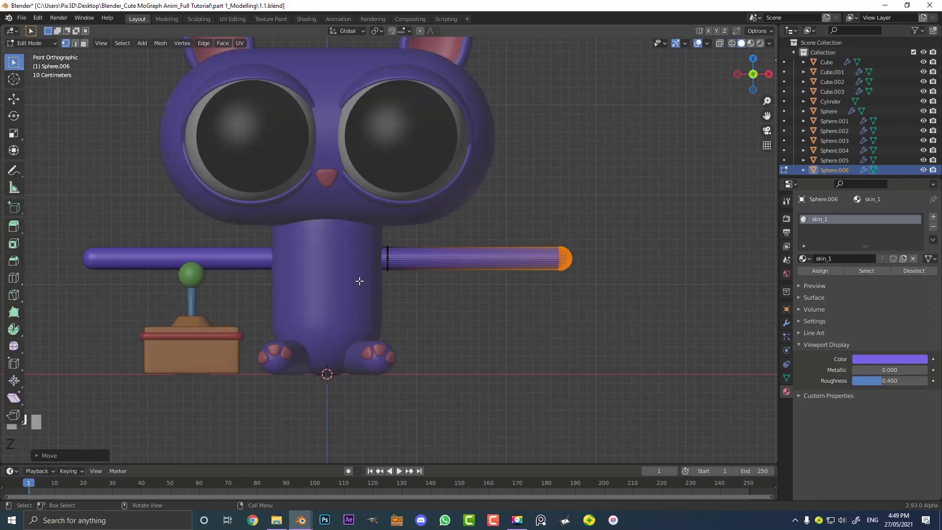
# Shorten the arm by moving its rounded outer end back toward the body along X.
pyautogui.press('g')
pyautogui.press('g')
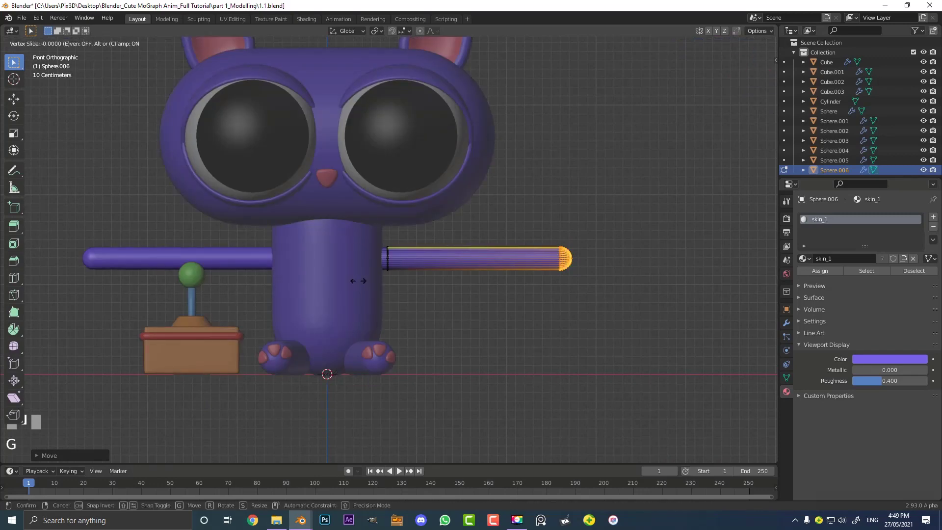
pyautogui.press('g')
pyautogui.press('x')
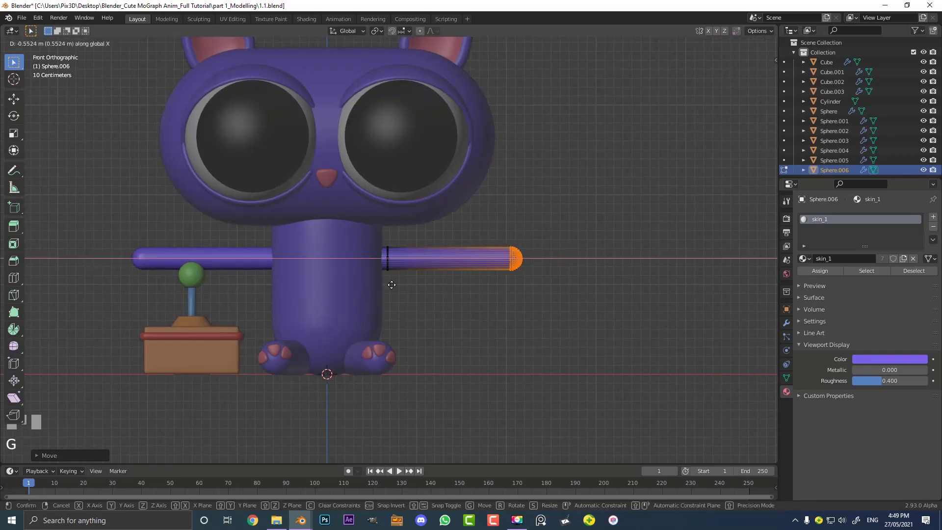
pyautogui.click(383, 279)
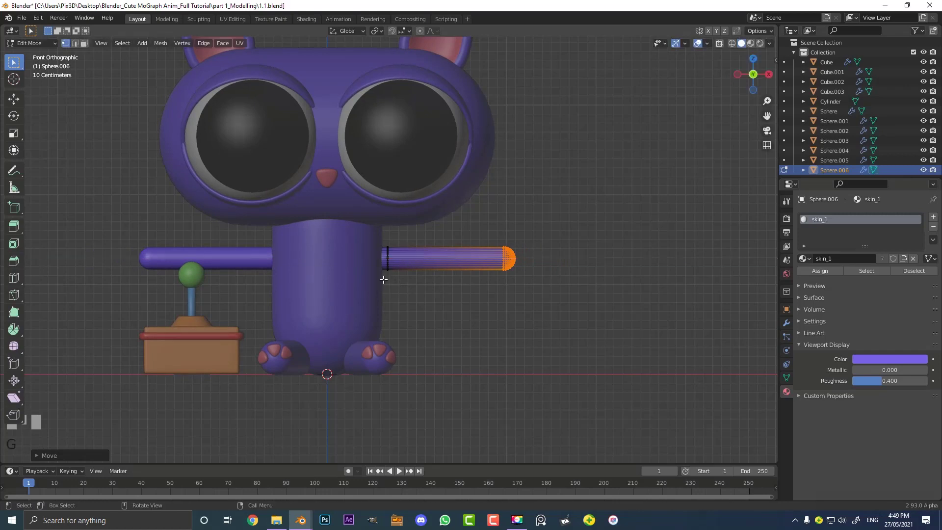
# Add 15 evenly spaced loop cuts along the straight section of the arm and deselect all vertices.
pyautogui.scroll(5, 502, 252)
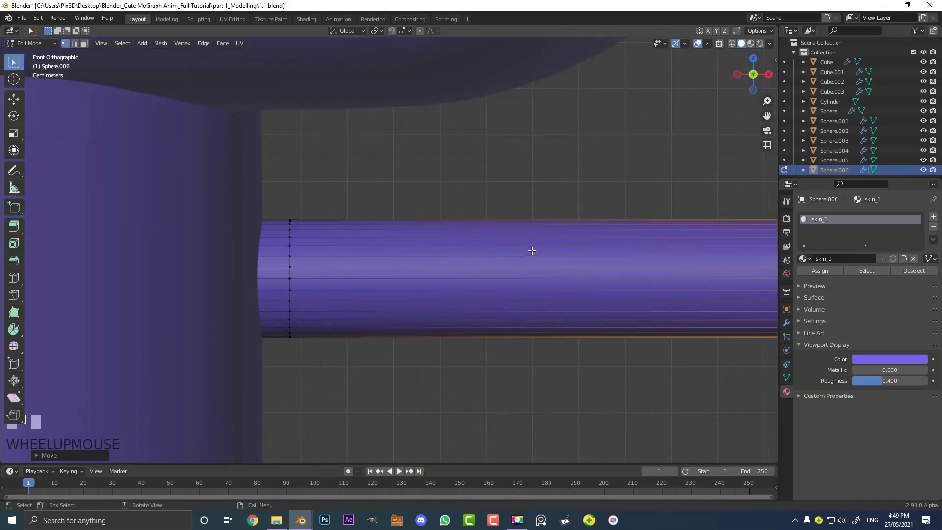
pyautogui.keyDown('shift'); pyautogui.moveTo(585, 221); pyautogui.dragTo(531, 234, button='middle'); pyautogui.keyUp('shift')
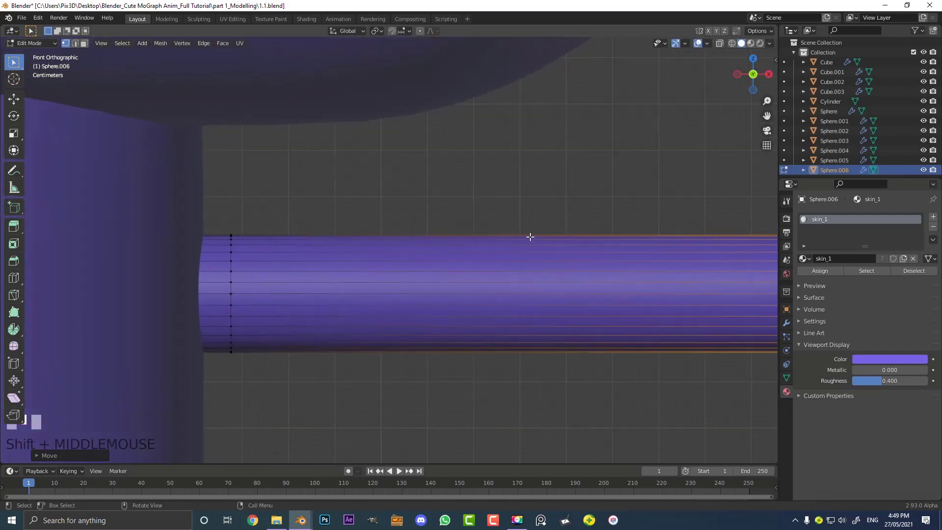
pyautogui.hotkey('ctrl', 'r')
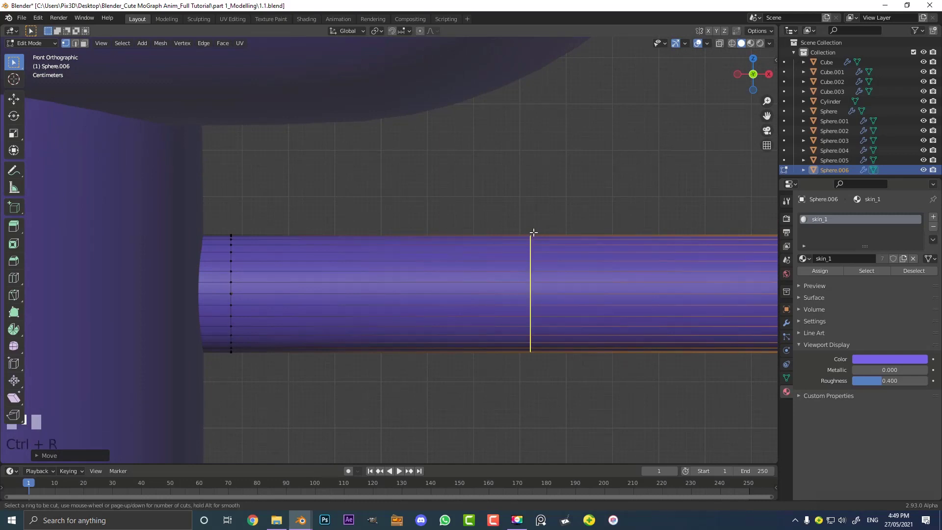
pyautogui.scroll(13, 534, 232)
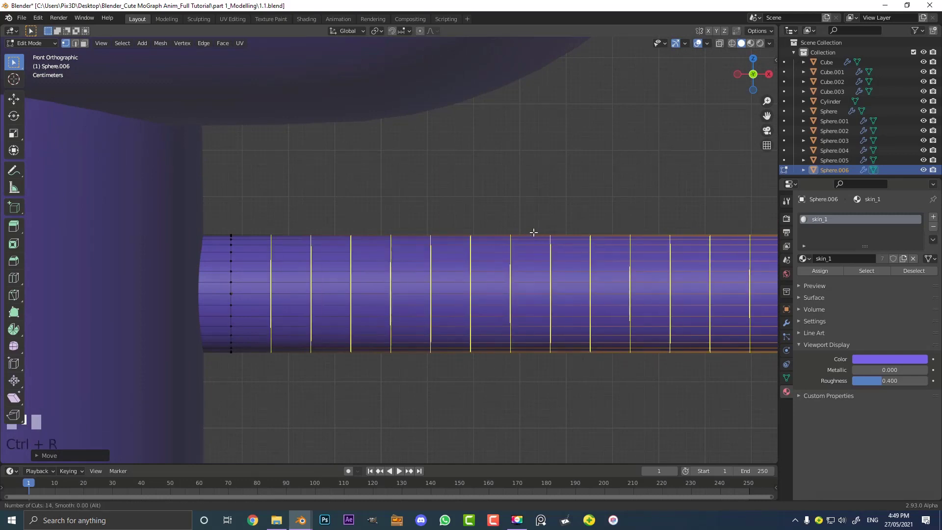
pyautogui.scroll(1, 533, 232)
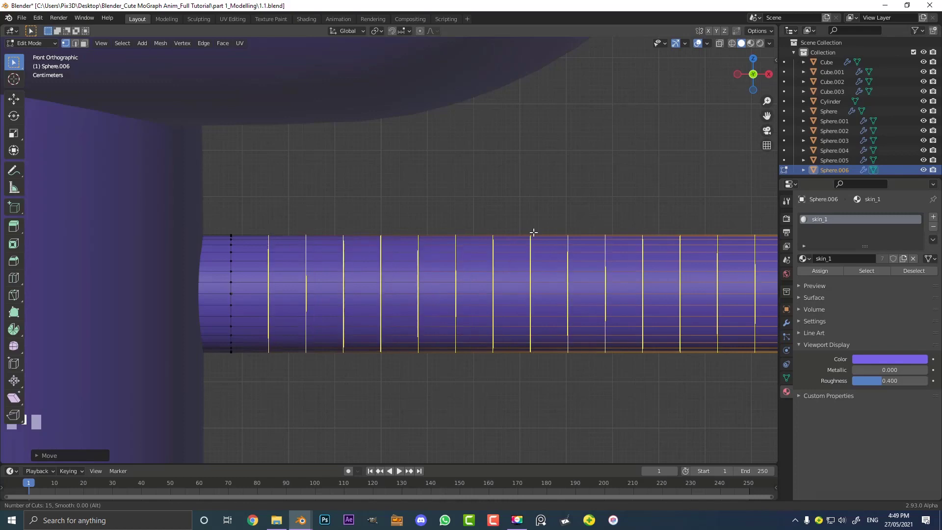
pyautogui.click(533, 233)
pyautogui.scroll(-3, 540, 240)
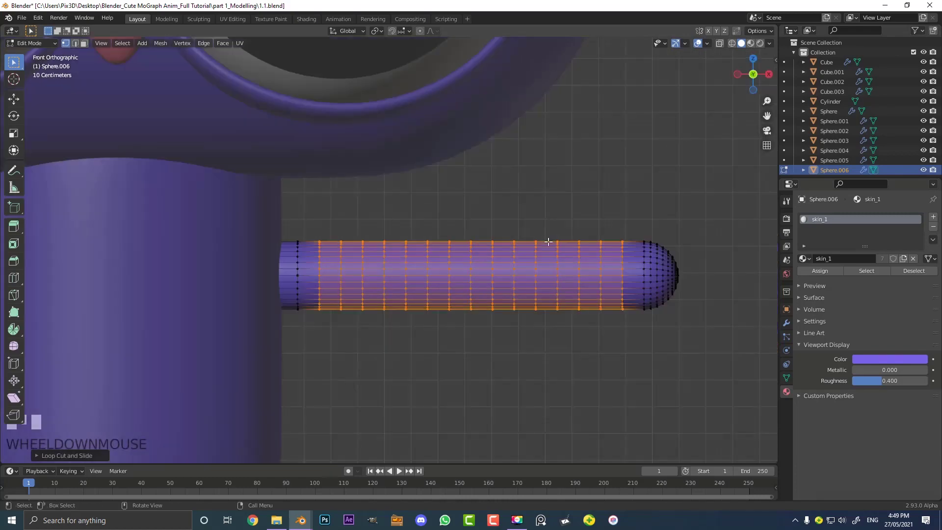
pyautogui.keyDown('shift'); pyautogui.moveTo(548, 244); pyautogui.dragTo(486, 263, button='middle'); pyautogui.keyUp('shift')
pyautogui.hotkey('alt', 'a')
pyautogui.scroll(-2, 496, 255)
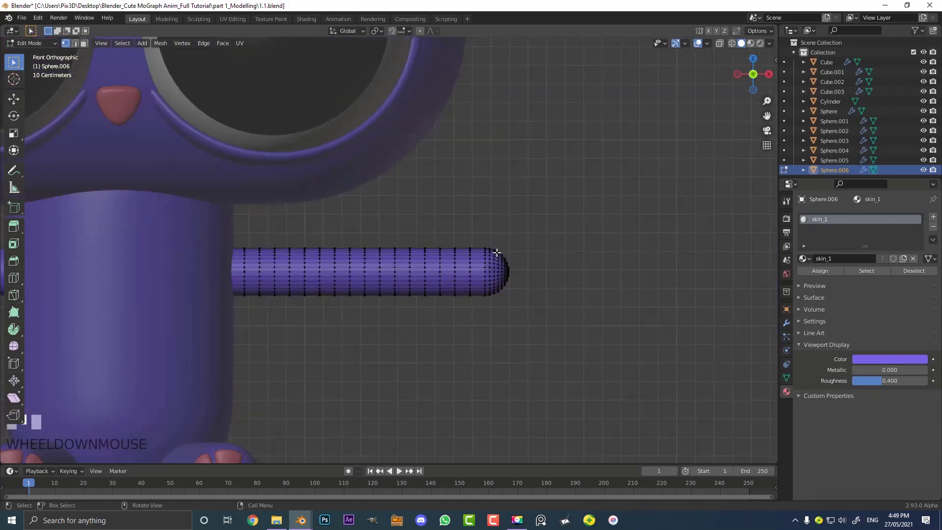
# Fatten the edge loop near the arm's rounded outer end by about 0.35 m using smooth proportional editing, and return to Object Mode.
pyautogui.scroll(3, 525, 270)
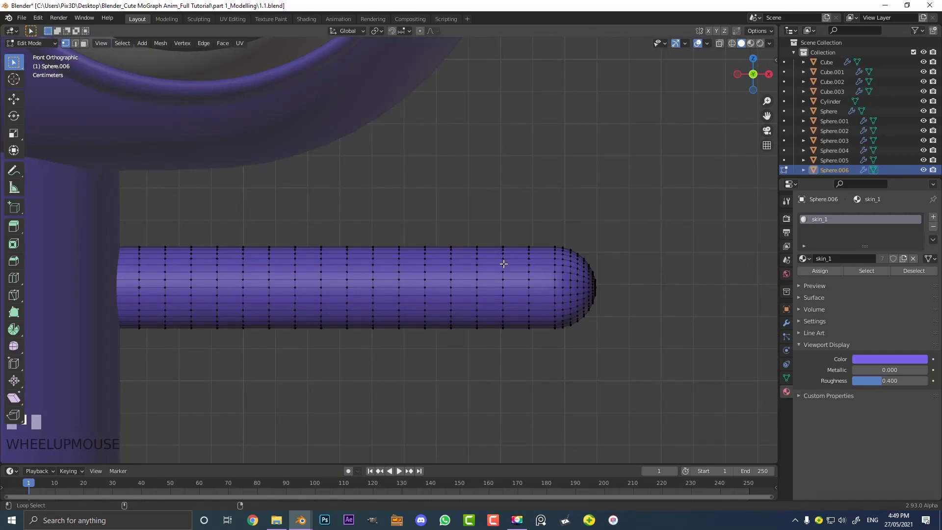
pyautogui.keyDown('alt'); pyautogui.click(504, 260); pyautogui.keyUp('alt')
pyautogui.keyDown('alt'); pyautogui.keyDown('shift'); pyautogui.click(503, 260); pyautogui.keyUp('shift'); pyautogui.keyUp('alt')
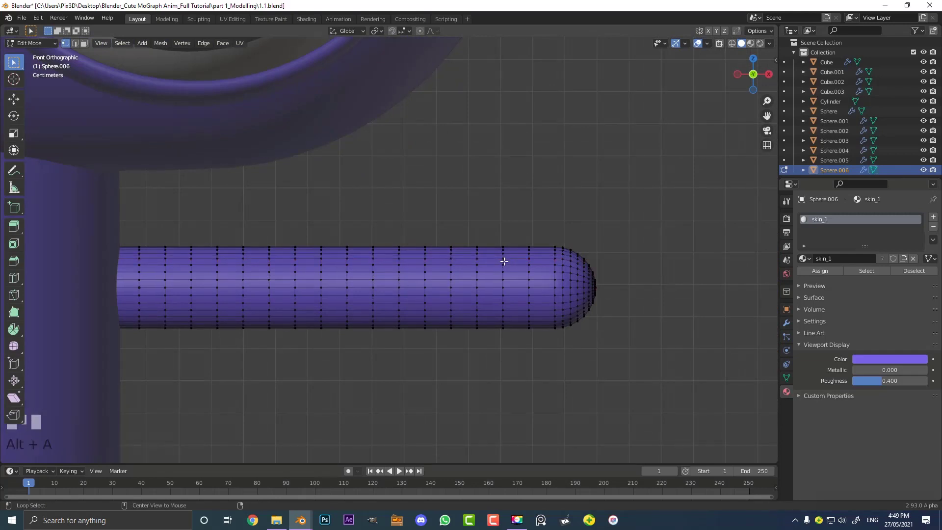
pyautogui.keyDown('alt'); pyautogui.keyDown('shift'); pyautogui.click(503, 259); pyautogui.keyUp('shift'); pyautogui.keyUp('alt')
pyautogui.scroll(1, 503, 259)
pyautogui.keyDown('shift'); pyautogui.moveTo(504, 259); pyautogui.dragTo(489, 262, button='middle'); pyautogui.keyUp('shift')
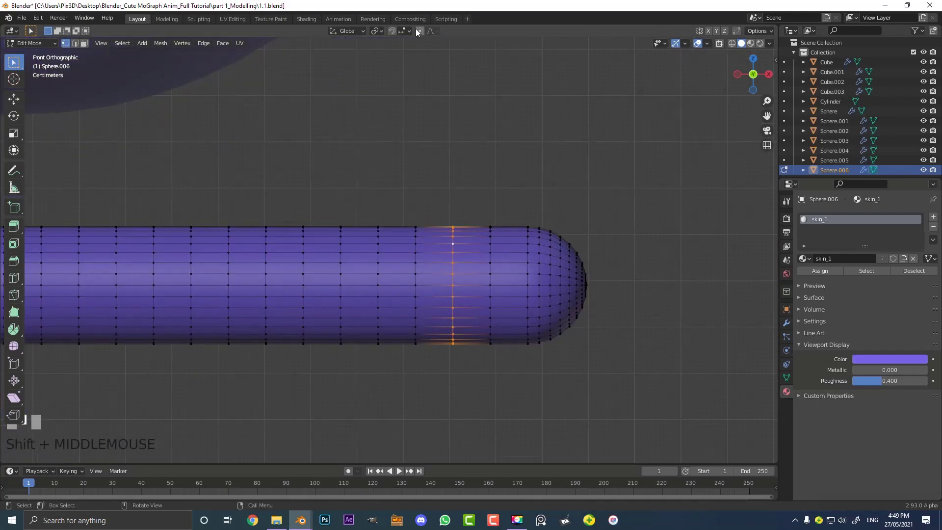
pyautogui.click(417, 31)
pyautogui.scroll(-1, 456, 344)
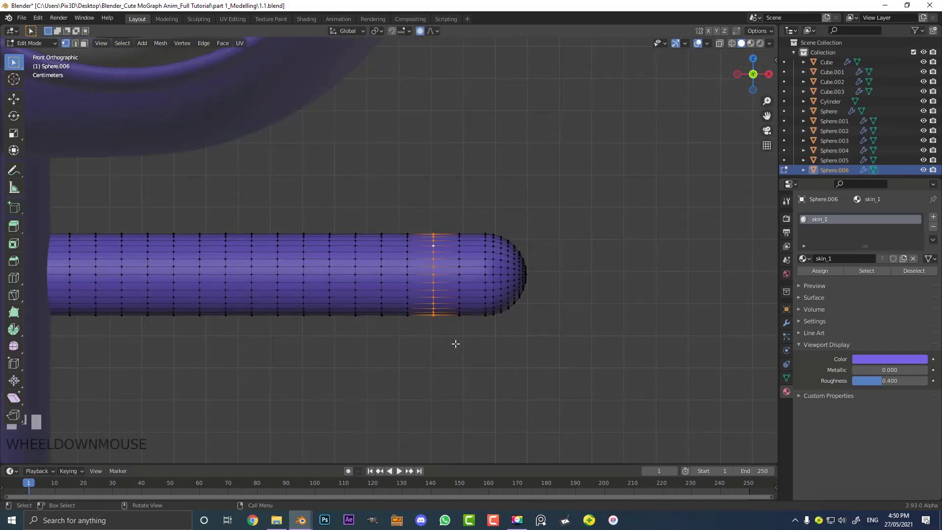
pyautogui.hotkey('alt', 's')
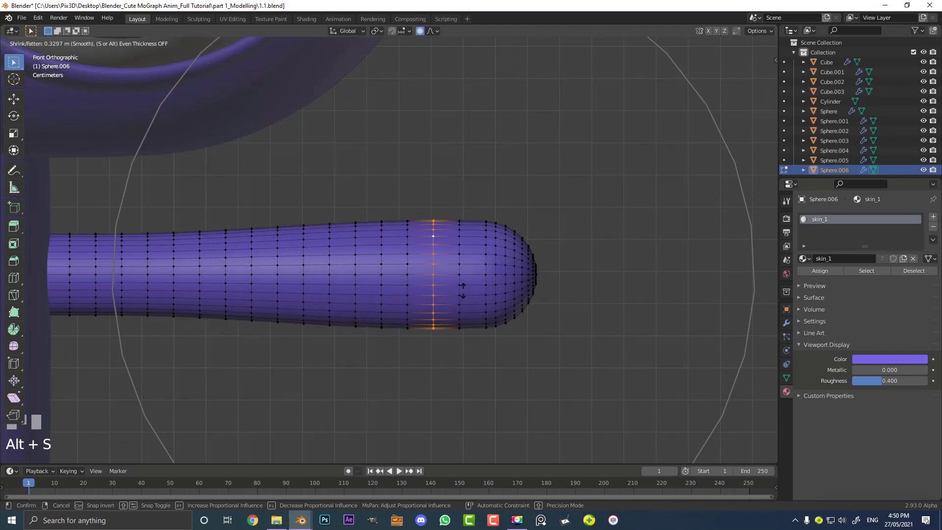
pyautogui.scroll(4, 463, 292)
pyautogui.scroll(-2, 463, 282)
pyautogui.scroll(-2, 462, 280)
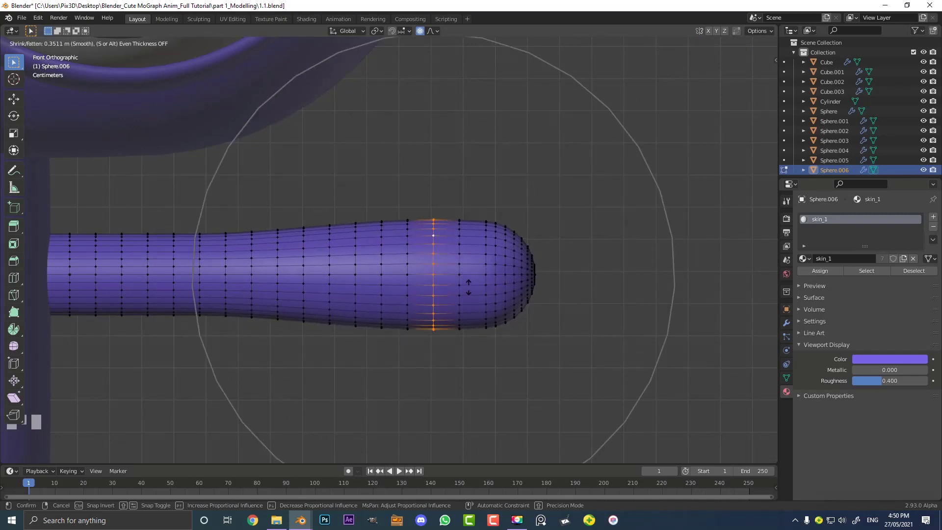
pyautogui.click(465, 280)
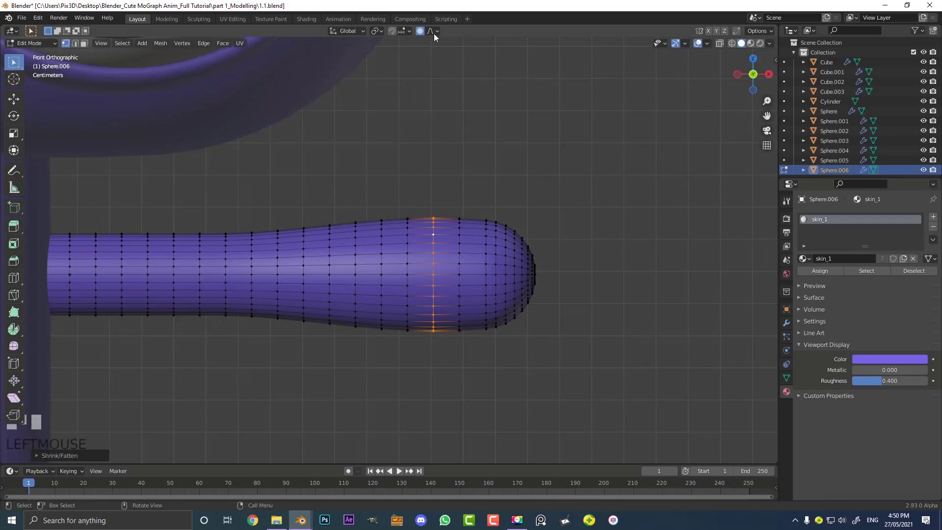
pyautogui.scroll(-5, 372, 193)
pyautogui.keyDown('shift'); pyautogui.moveTo(371, 193); pyautogui.dragTo(441, 227, button='middle'); pyautogui.keyUp('shift')
pyautogui.press('Tab')
pyautogui.scroll(-4, 451, 227)
pyautogui.scroll(2, 407, 252)
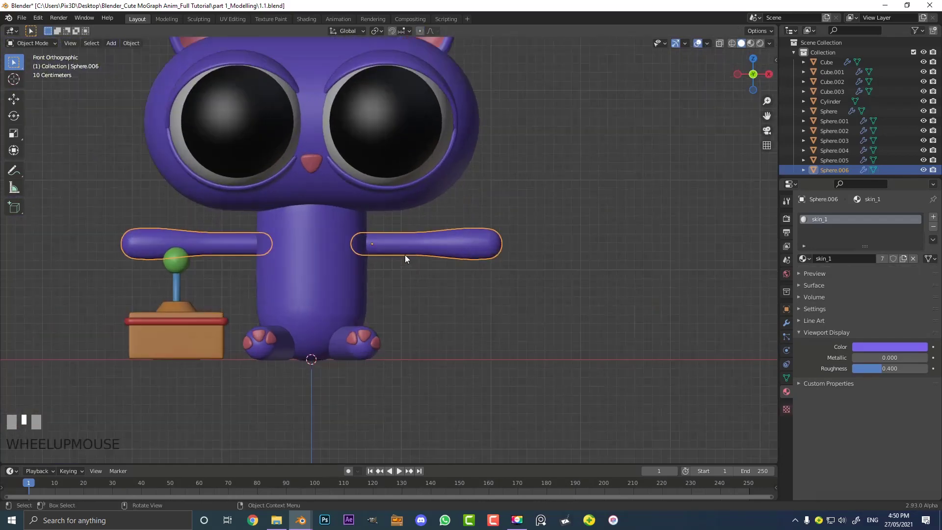
# Apply the Mirror modifier on the arms.
pyautogui.click(786, 322)
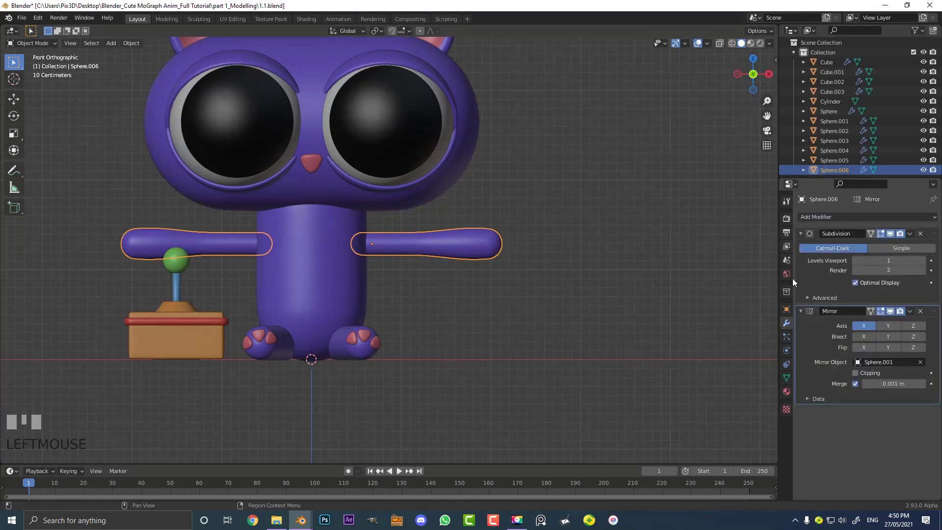
pyautogui.click(911, 311)
pyautogui.click(872, 325)
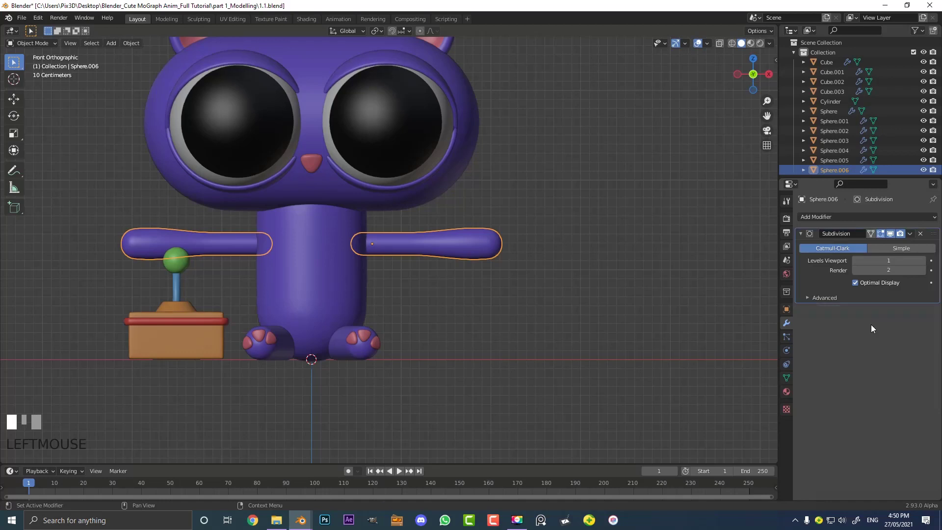
pyautogui.keyDown('shift'); pyautogui.moveTo(273, 243); pyautogui.dragTo(378, 238, button='middle'); pyautogui.keyUp('shift')
pyautogui.scroll(2, 378, 238)
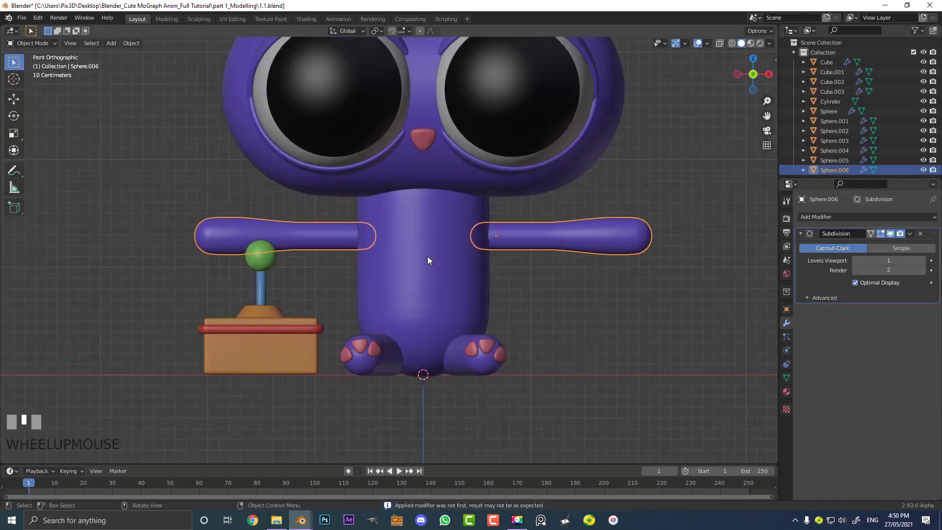
# Separate the two arms into individual objects by loose parts.
pyautogui.press('Tab')
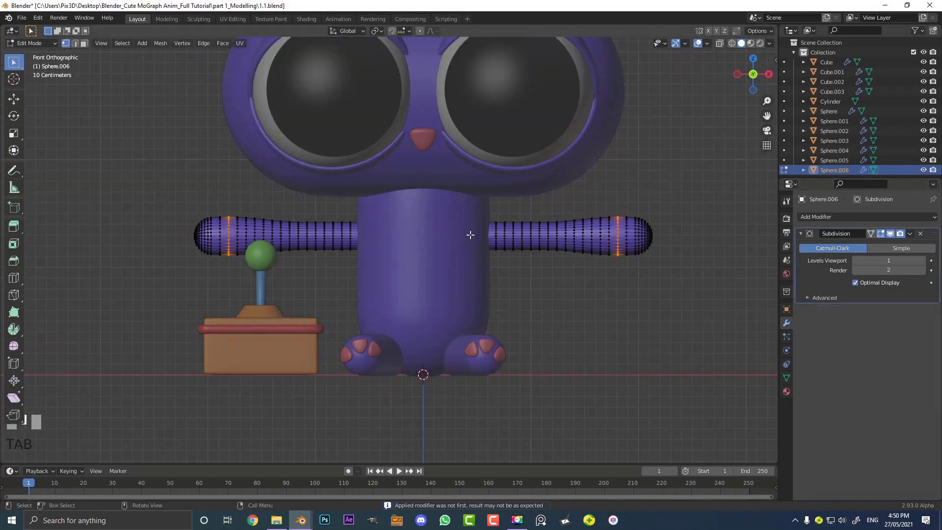
pyautogui.press('a')
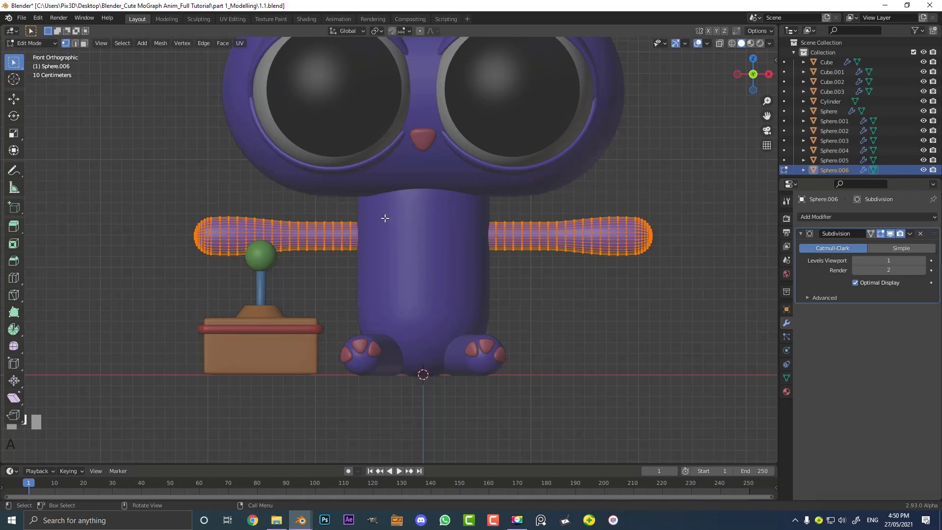
pyautogui.scroll(2, 384, 218)
pyautogui.press('p')
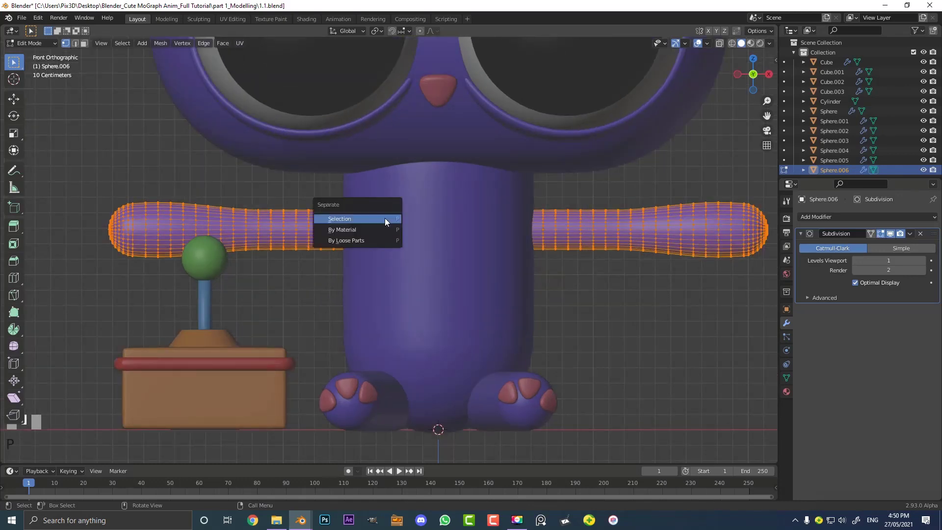
pyautogui.click(330, 241)
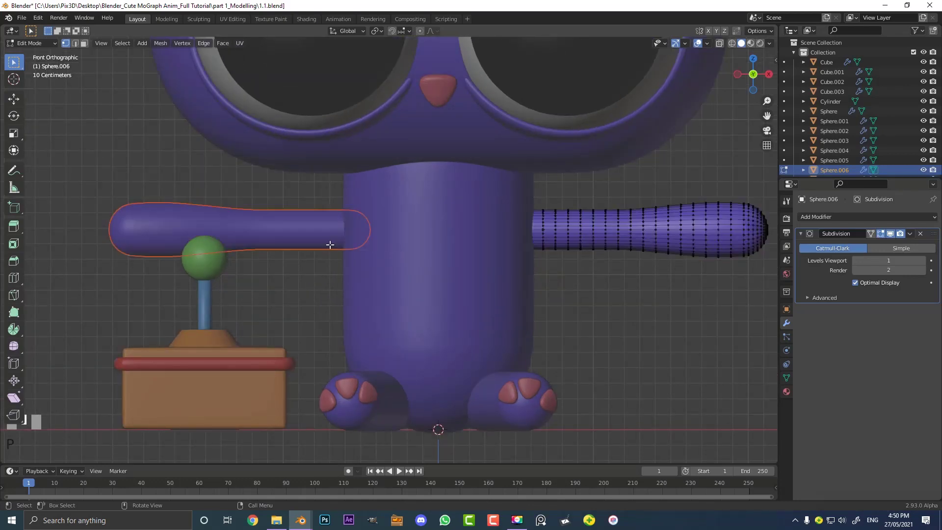
pyautogui.press('Tab')
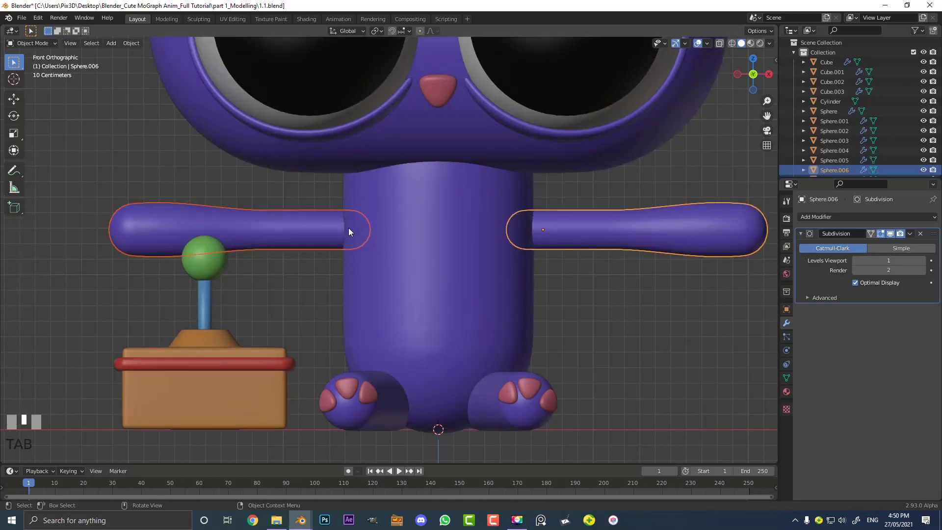
# Set the origin of the arm above the joystick to its geometry.
pyautogui.click(272, 217)
pyautogui.press('g')
pyautogui.rightClick(268, 205)
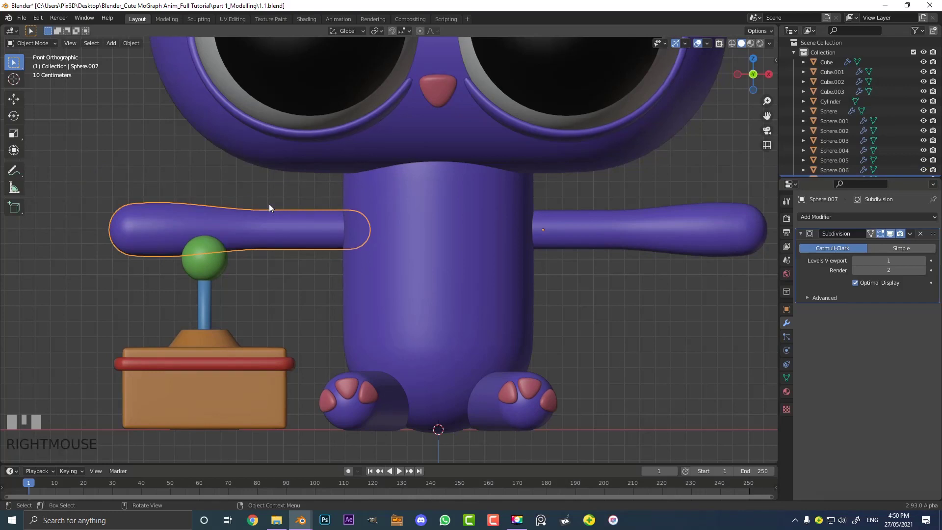
pyautogui.press('F3')
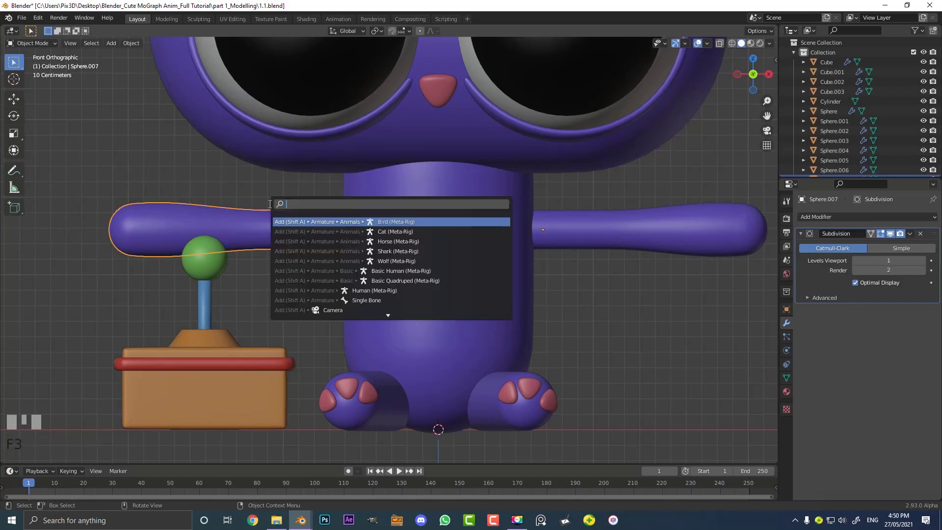
pyautogui.write('set')
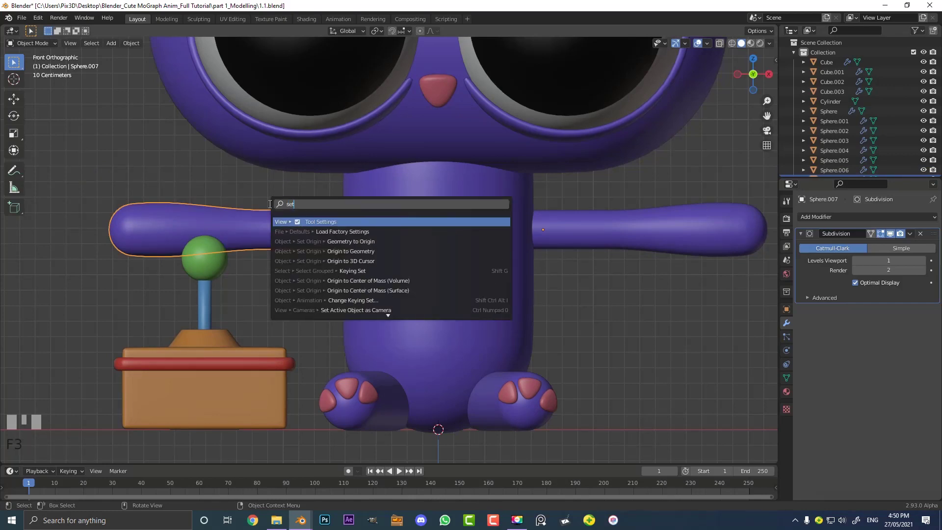
pyautogui.write(' ori')
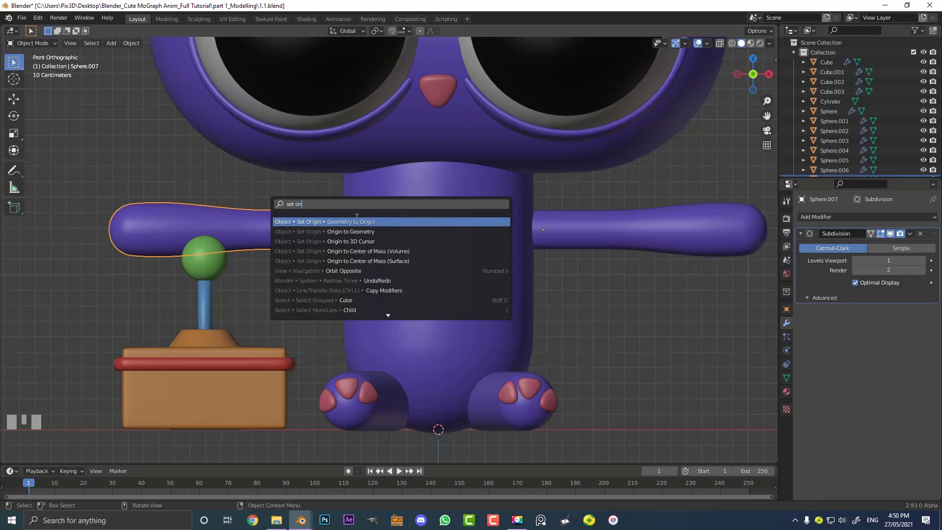
pyautogui.click(368, 234)
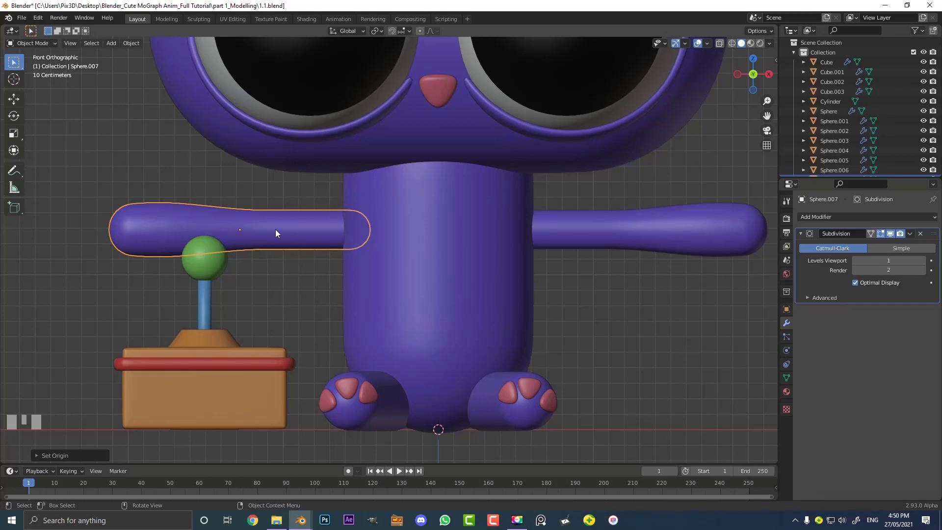
# Rotate the rounded outer end of the arm away from the joystick downward in wireframe, using smooth proportional editing with a wide influence.
pyautogui.click(580, 230)
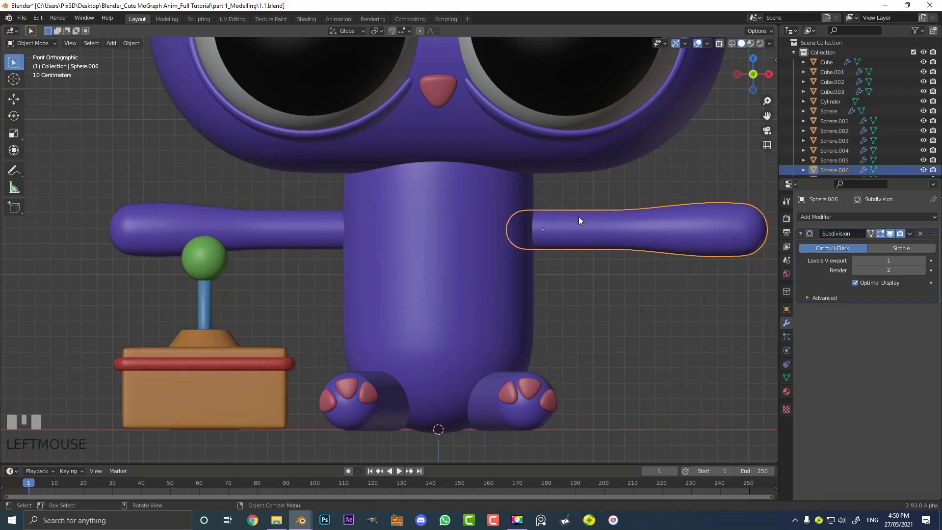
pyautogui.keyDown('shift'); pyautogui.moveTo(582, 232); pyautogui.dragTo(534, 243, button='middle'); pyautogui.keyUp('shift')
pyautogui.scroll(2, 540, 236)
pyautogui.keyDown('ctrl'); pyautogui.scroll(3, 541, 231); pyautogui.keyUp('ctrl')
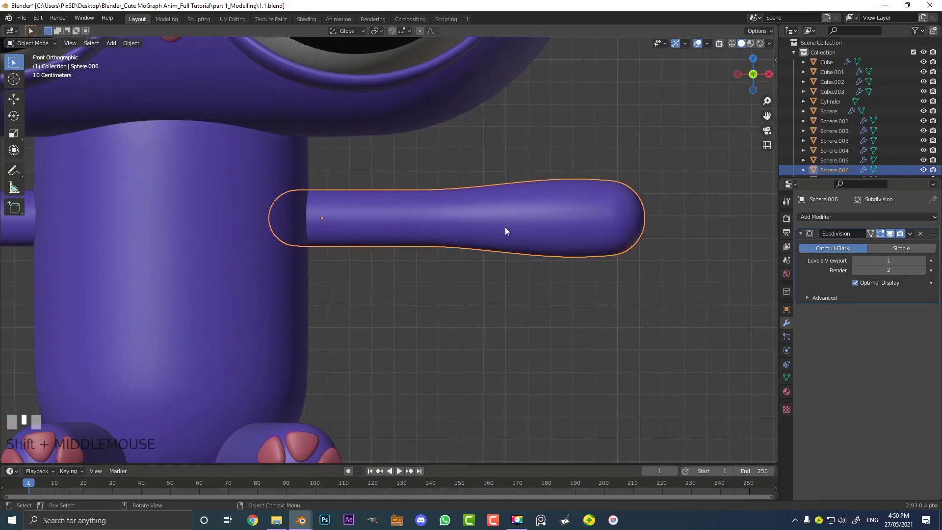
pyautogui.press('Tab')
pyautogui.press('z')
pyautogui.click(451, 213)
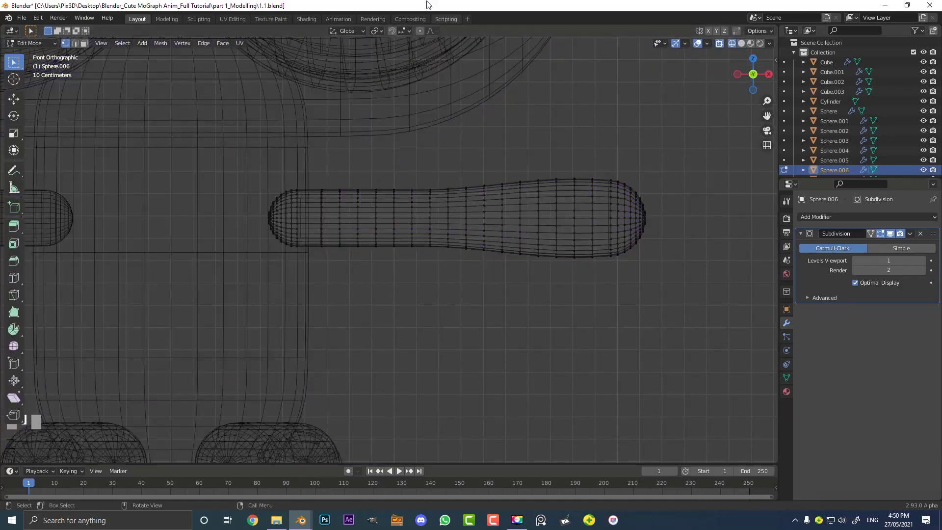
pyautogui.click(419, 31)
pyautogui.scroll(-1, 672, 332)
pyautogui.moveTo(684, 340); pyautogui.dragTo(565, 167)
pyautogui.press('r')
pyautogui.scroll(3, 650, 258)
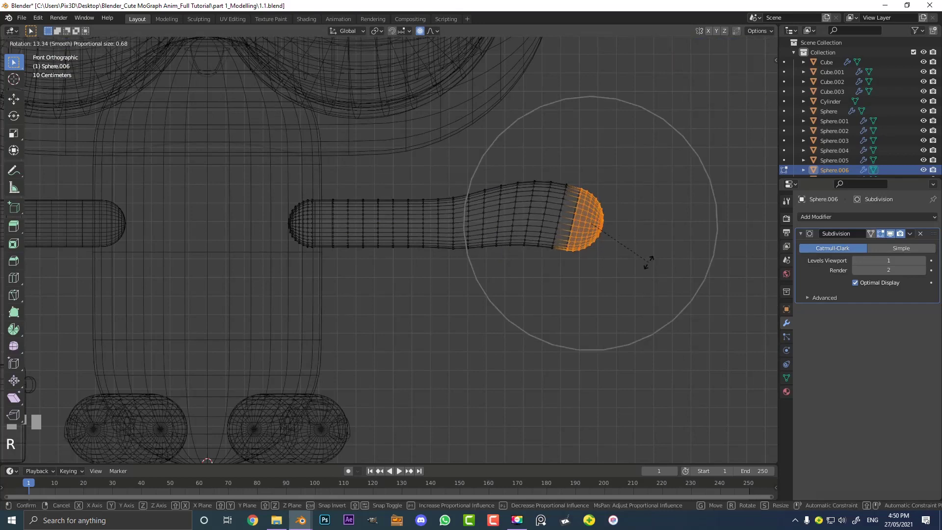
pyautogui.scroll(-8, 649, 263)
pyautogui.click(645, 269)
# Move the arm's outer end down and slightly inward with proportional editing, and rotate it further to smooth the bend.
pyautogui.press('g')
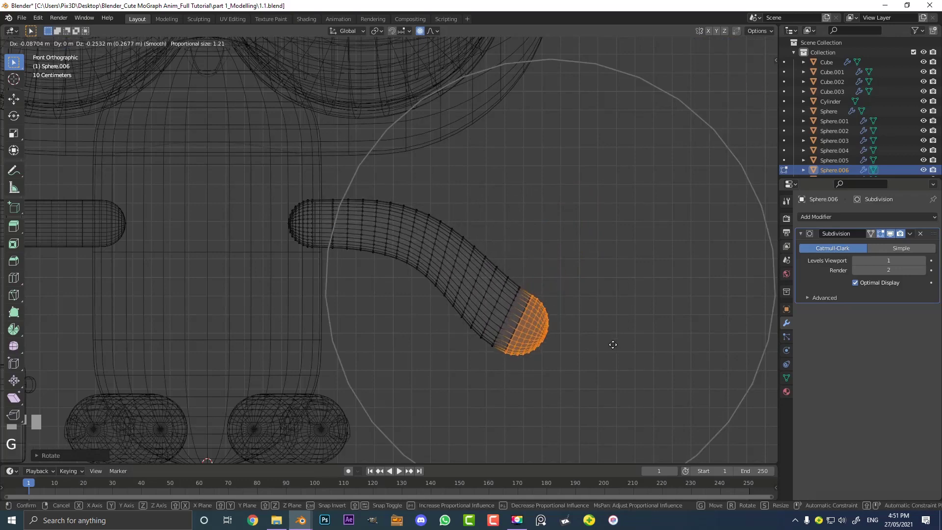
pyautogui.click(638, 304)
pyautogui.press('r')
pyautogui.scroll(5, 648, 315)
pyautogui.click(630, 305)
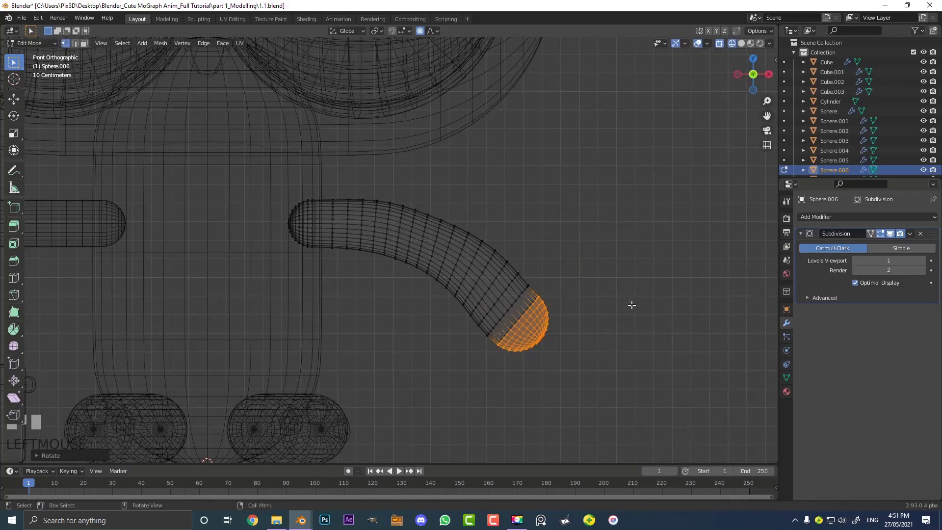
# Thin the middle of the bent arm by about 0.22 m with Shrink/Fatten, and return to Object Mode in solid view.
pyautogui.keyDown('alt'); pyautogui.keyDown('shift'); pyautogui.click(436, 239); pyautogui.keyUp('shift'); pyautogui.keyUp('alt')
pyautogui.keyDown('alt'); pyautogui.keyDown('shift'); pyautogui.click(435, 239); pyautogui.keyUp('shift'); pyautogui.keyUp('alt')
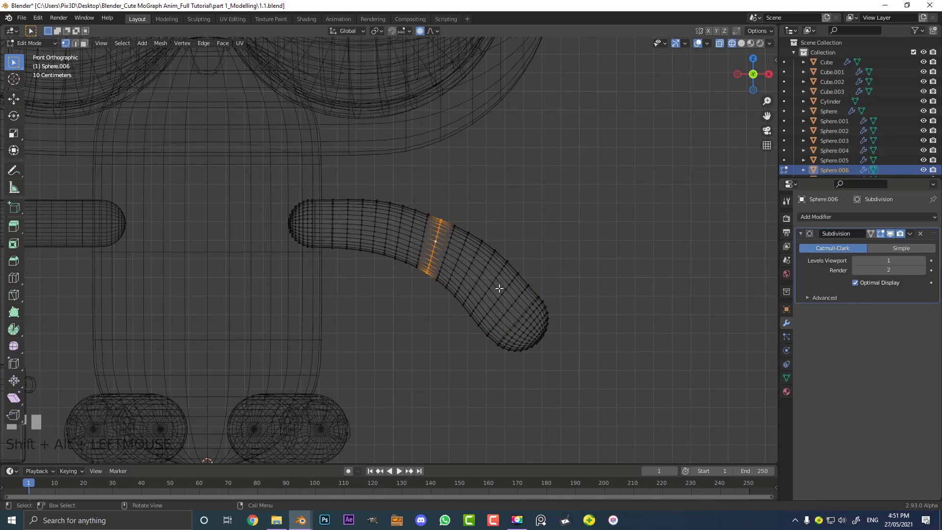
pyautogui.hotkey('alt', 's')
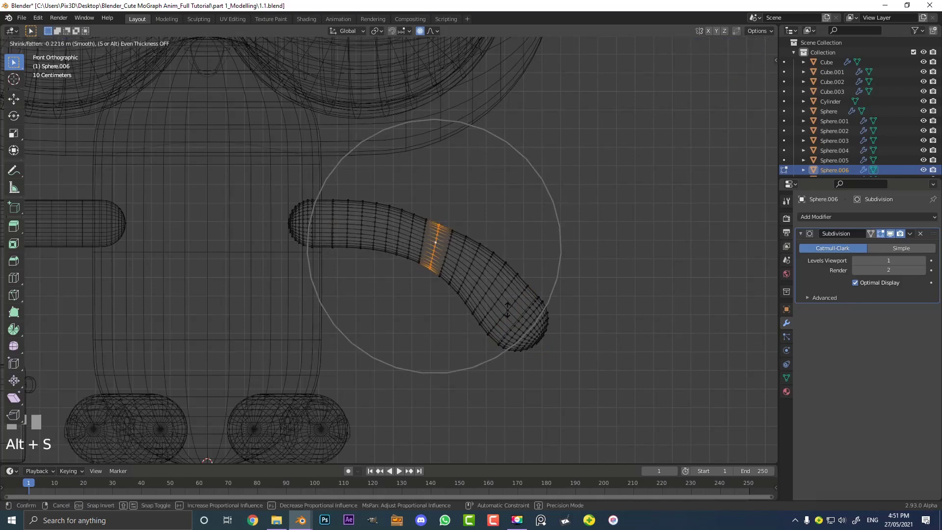
pyautogui.scroll(2, 508, 309)
pyautogui.click(507, 309)
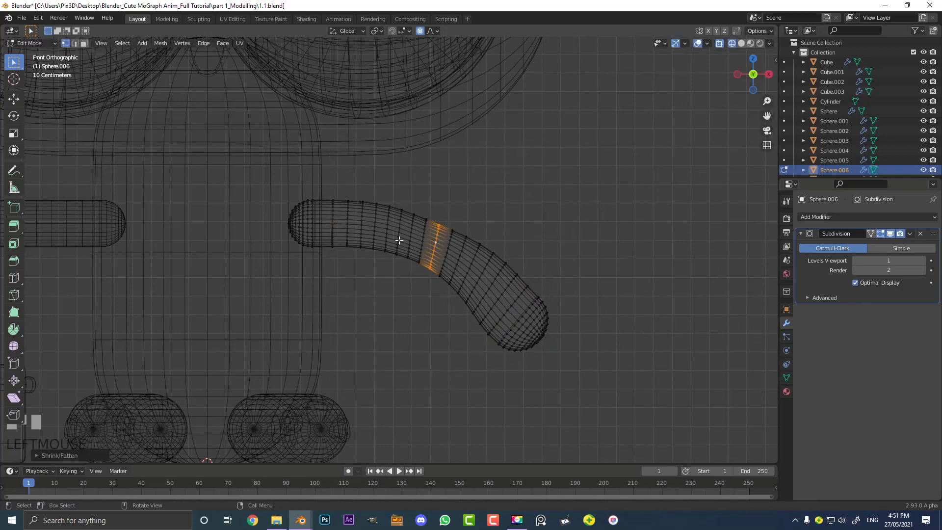
pyautogui.press('Tab')
pyautogui.hotkey('shift', 'z')
pyautogui.click(520, 257)
pyautogui.scroll(-3, 471, 257)
pyautogui.keyDown('alt'); pyautogui.scroll(-1, 471, 258); pyautogui.keyUp('alt')
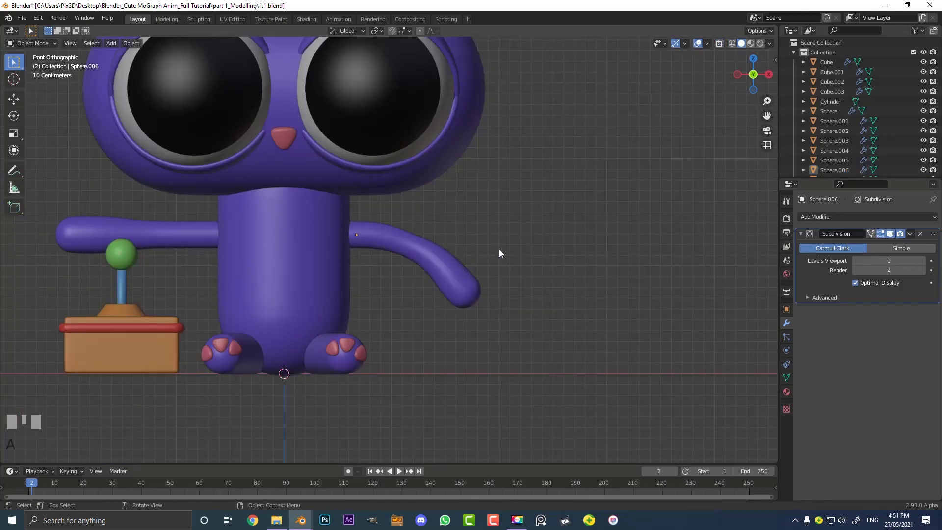
# Rotate the bent arm down about 29 degrees, nudge it slightly into the torso, and deselect it.
pyautogui.click(433, 245)
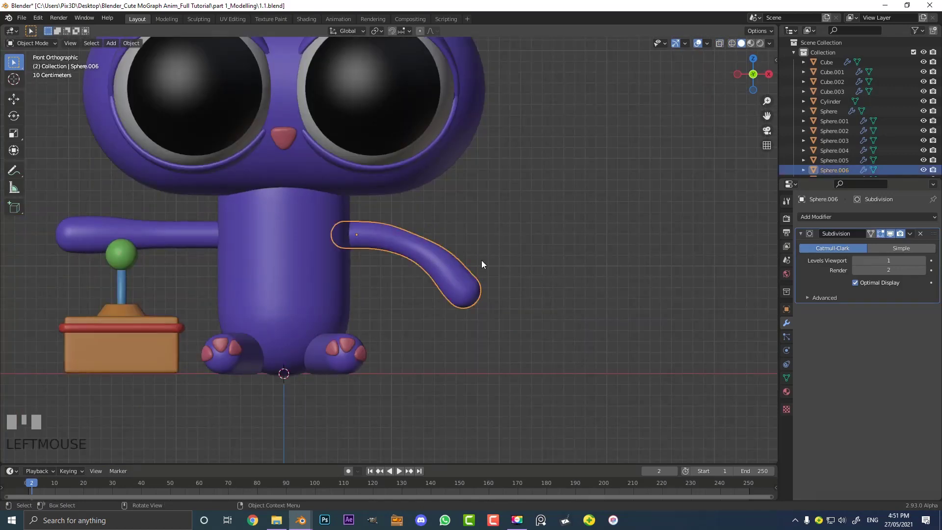
pyautogui.press('r')
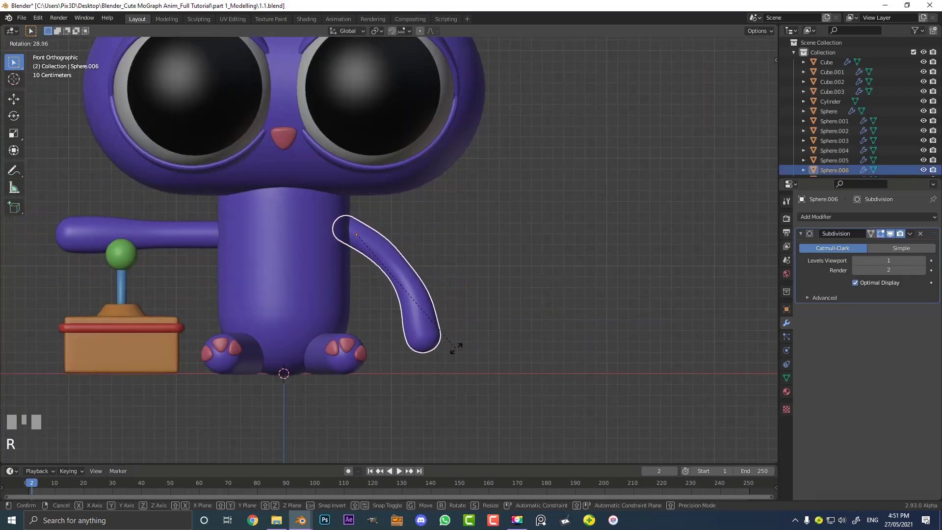
pyautogui.press('g')
pyautogui.click(462, 319)
pyautogui.hotkey('alt', 'a')
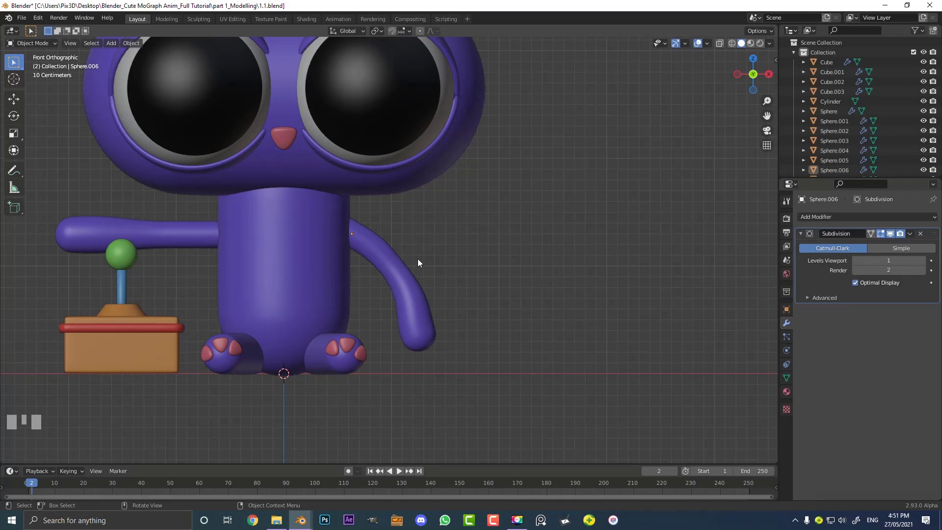
# Select the arm above the joystick and save the finished character scene.
pyautogui.scroll(-3, 328, 272)
pyautogui.moveTo(328, 273); pyautogui.dragTo(252, 229, button='middle')
pyautogui.press('KP_1')
pyautogui.click(130, 224)
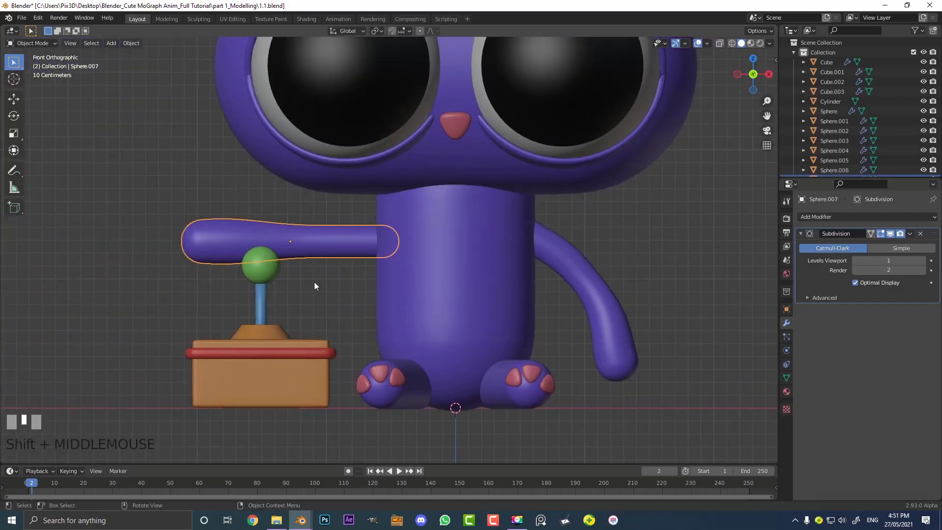
pyautogui.keyDown('shift'); pyautogui.moveTo(333, 229); pyautogui.dragTo(358, 344, button='middle'); pyautogui.keyUp('shift')
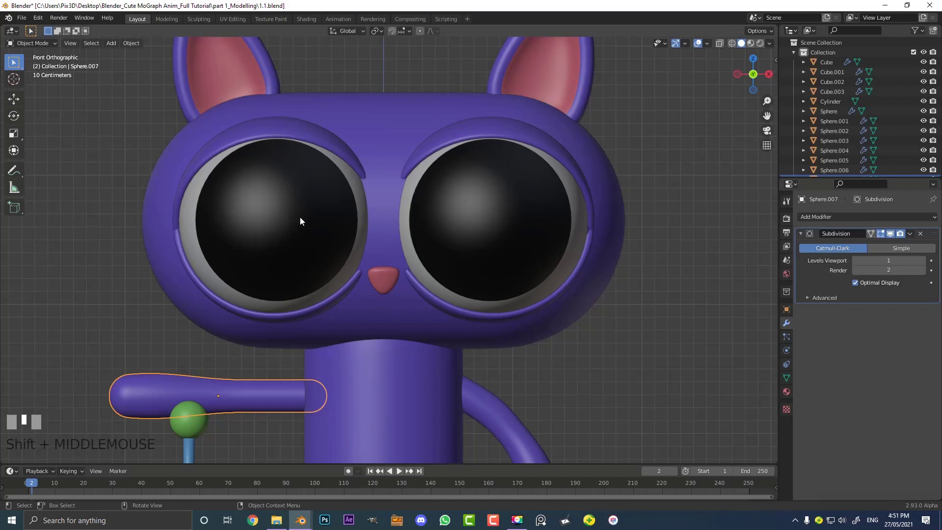
pyautogui.scroll(-3, 476, 285)
pyautogui.keyDown('shift'); pyautogui.moveTo(476, 285); pyautogui.dragTo(490, 258, button='middle'); pyautogui.keyUp('shift')
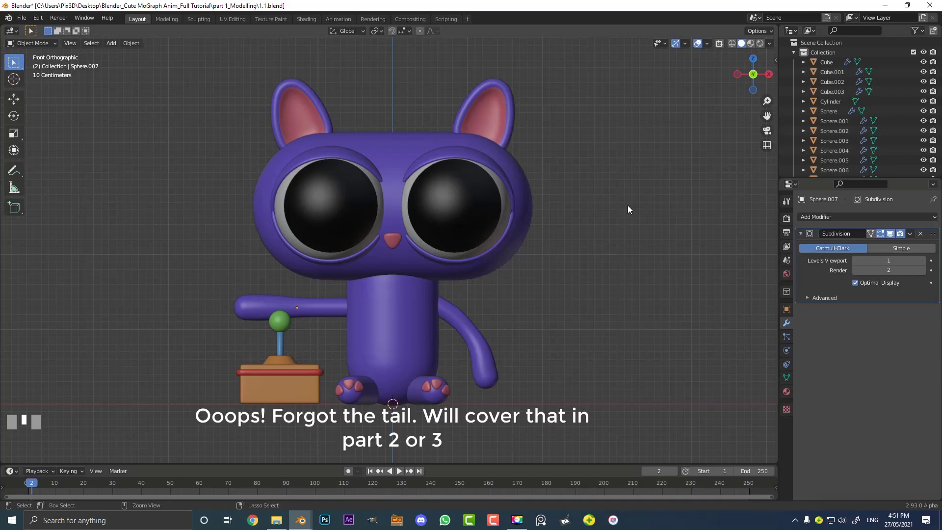
pyautogui.hotkey('ctrl', 's')
pyautogui.moveTo(620, 208); pyautogui.dragTo(475, 336, button='middle')
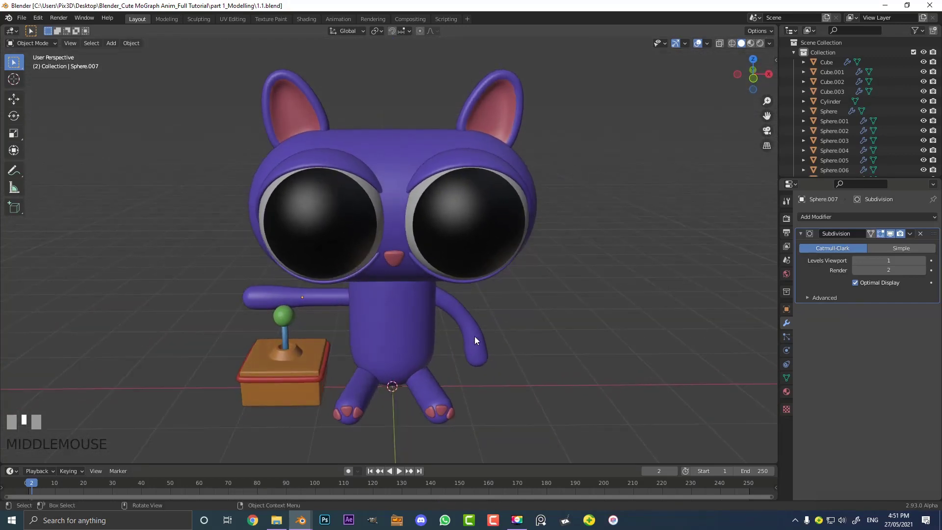